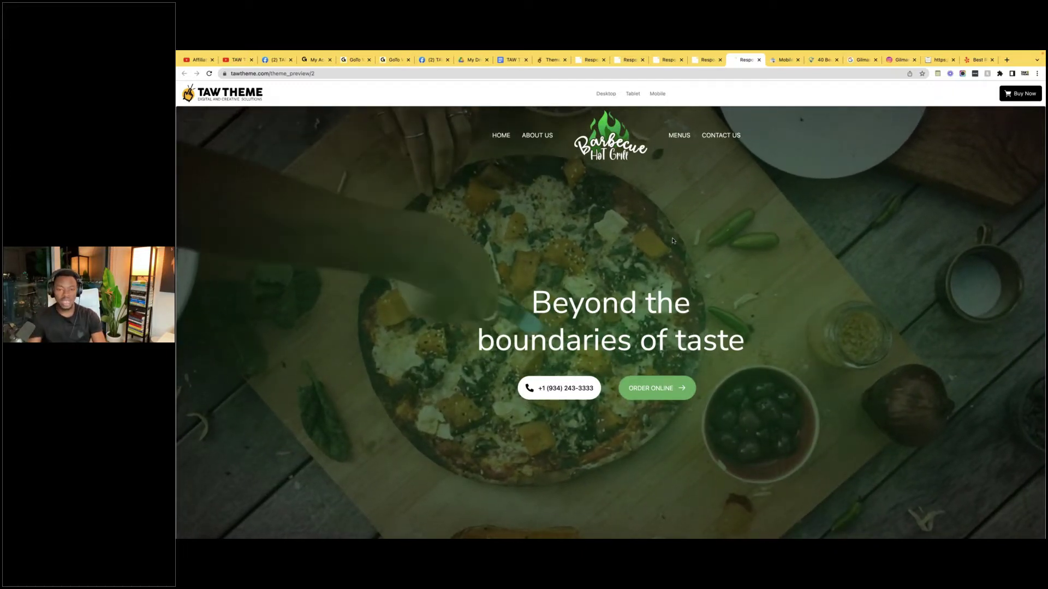
- Inspect the Barbecue Hot Grill theme preview with the developer tools and review its layout at iPhone 12 Pro size
{"action": "scroll", "coordinate": [672, 241], "scroll_direction": "down", "scroll_amount": 7}
{"action": "scroll", "coordinate": [787, 314], "scroll_direction": "up", "scroll_amount": 6}
{"action": "right_click", "coordinate": [787, 314]}
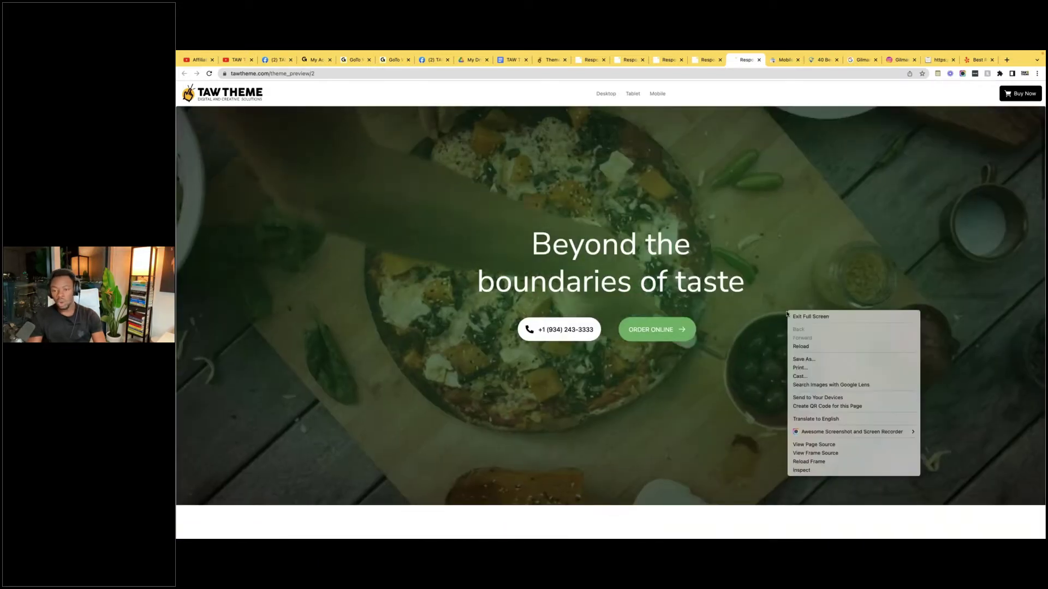
{"action": "left_click", "coordinate": [802, 470]}
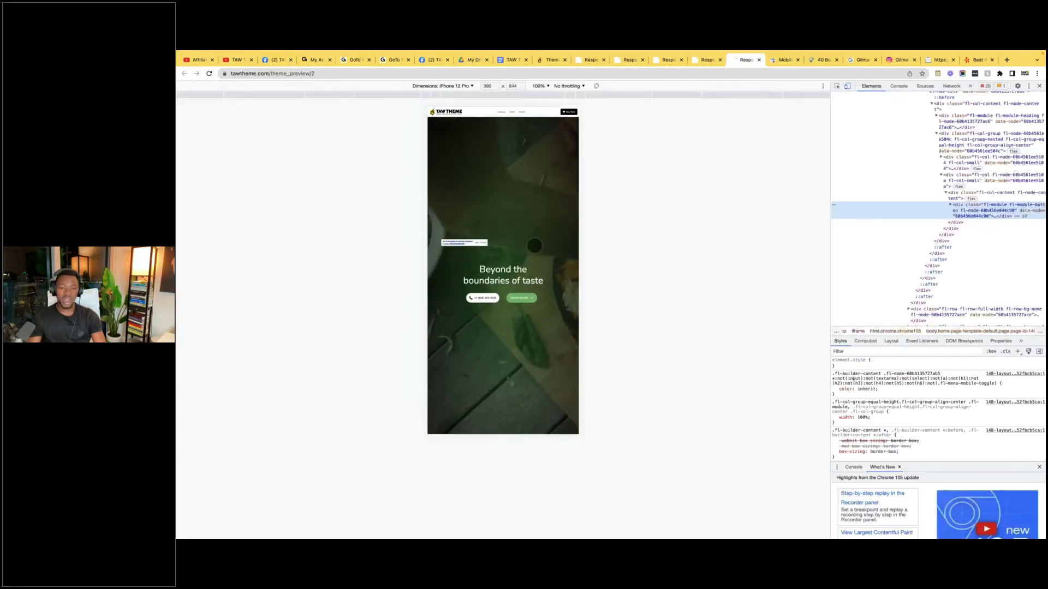
{"action": "scroll", "coordinate": [534, 241], "scroll_direction": "down", "scroll_amount": 5}
{"action": "scroll", "coordinate": [533, 241], "scroll_direction": "up", "scroll_amount": 5}
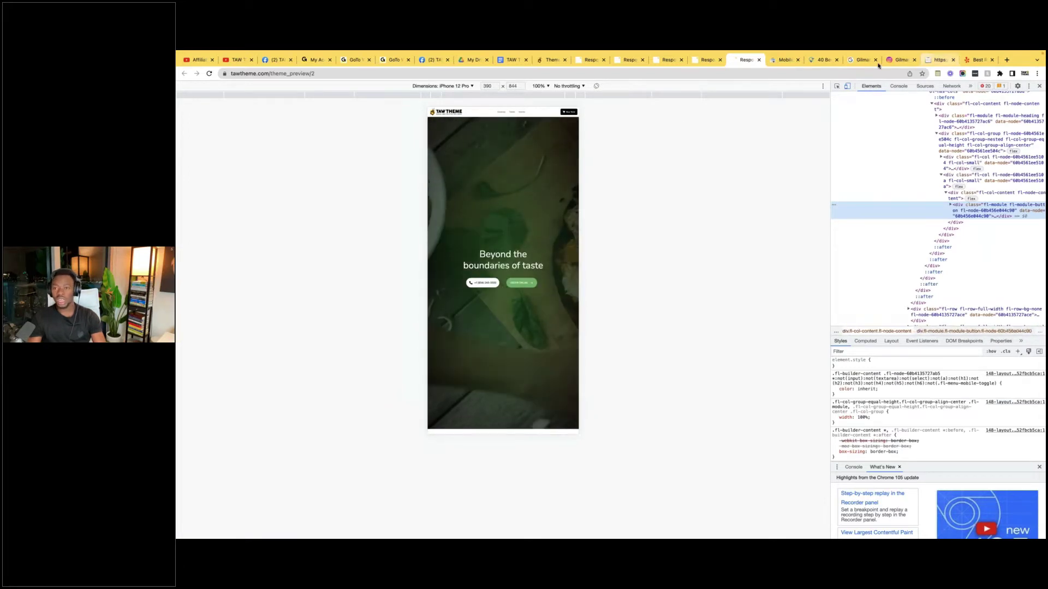
- Examine the Mobile-Friendly Test result and tested page code for indostreeteatery.com, and return to the test's URL entry page
{"action": "left_click", "coordinate": [861, 59]}
{"action": "left_click", "coordinate": [934, 61]}
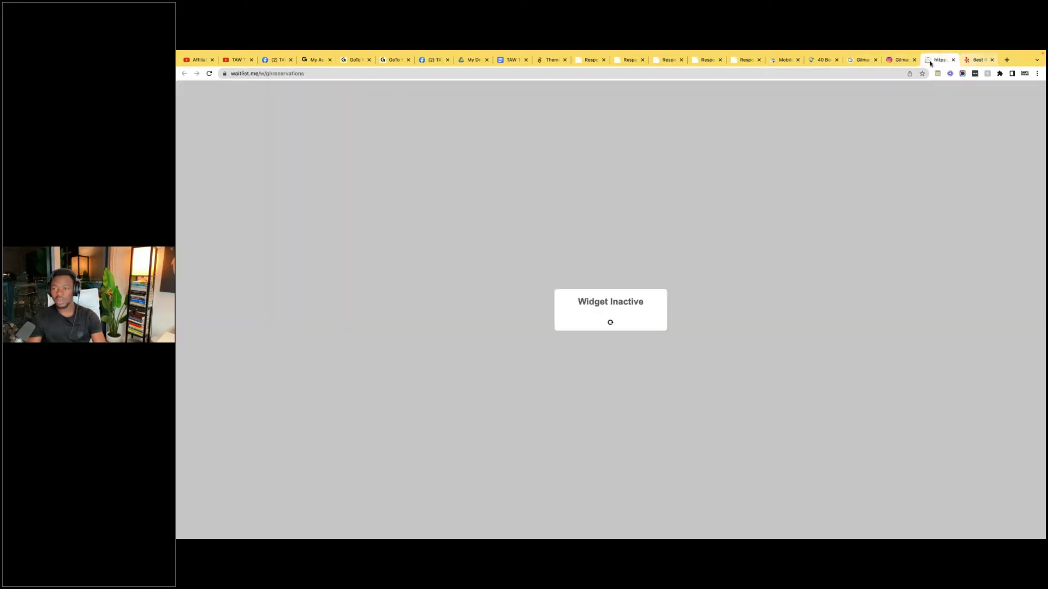
{"action": "left_click", "coordinate": [782, 60]}
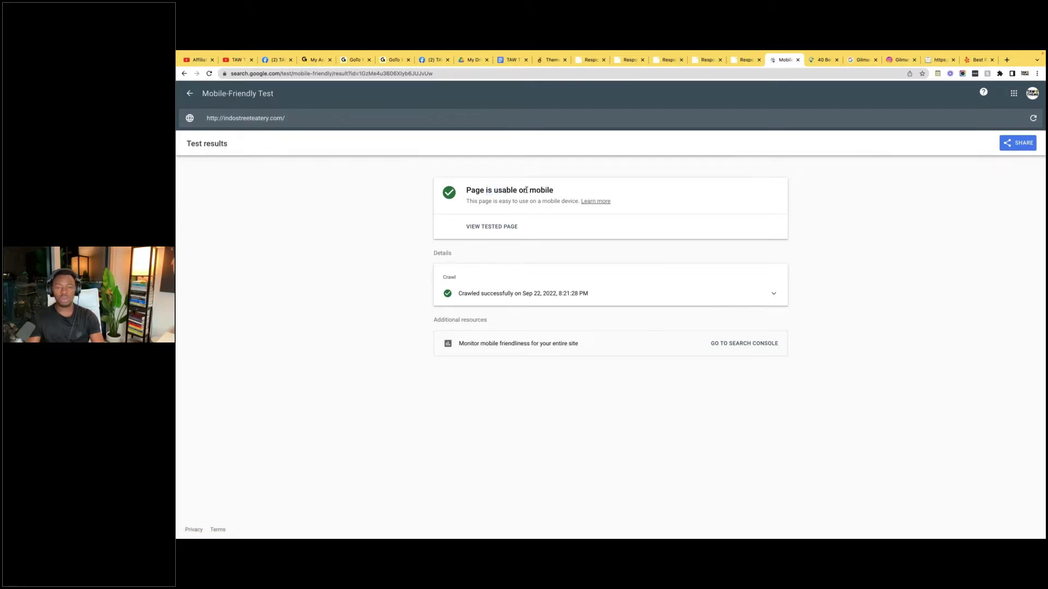
{"action": "left_click", "coordinate": [494, 227]}
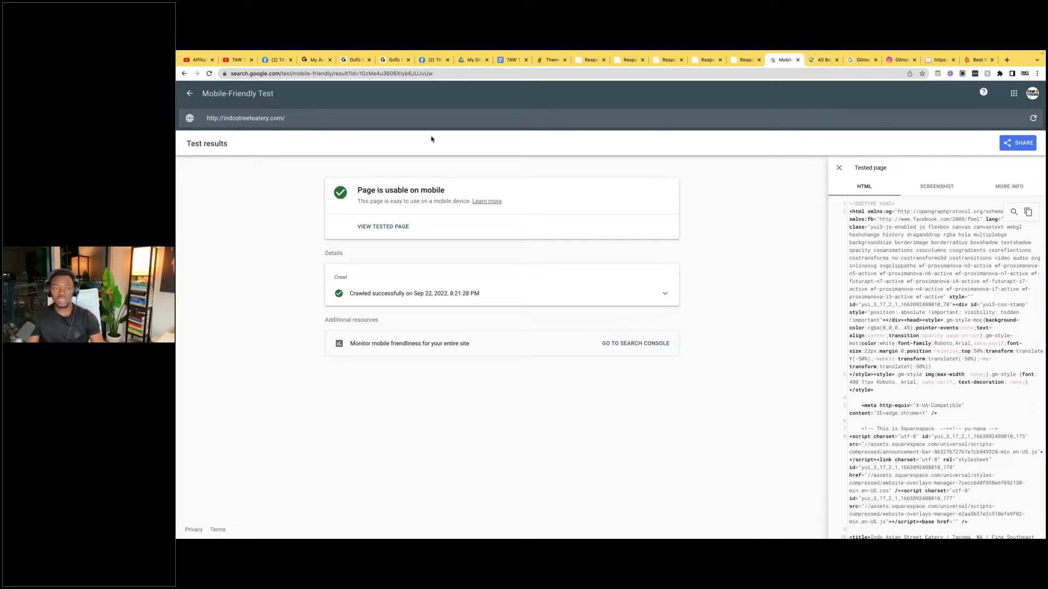
{"action": "left_click", "coordinate": [190, 94]}
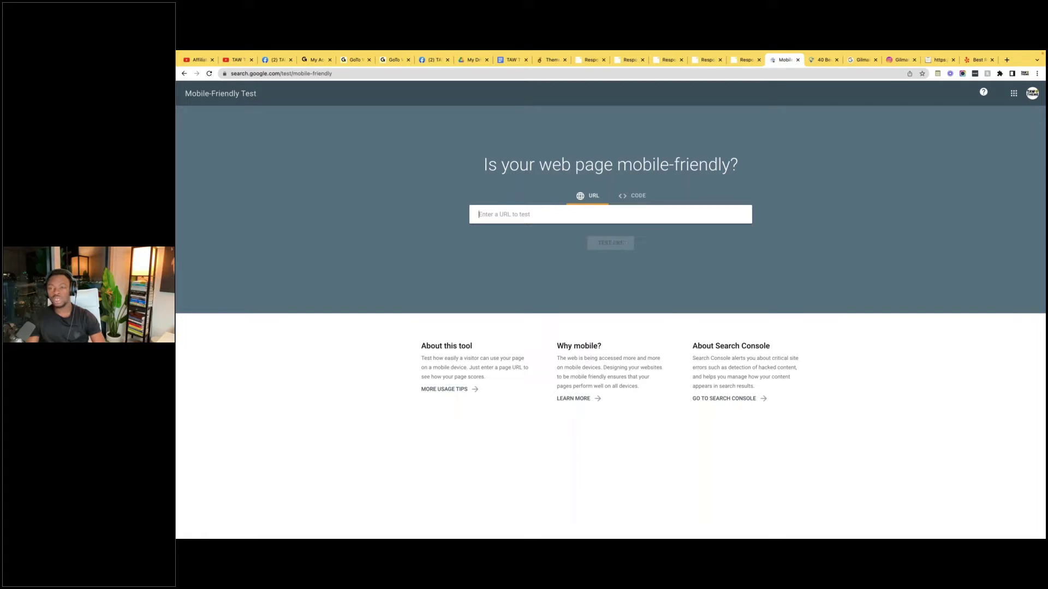
- Look through the article on the 40 best restaurants in Tacoma, WA, from the Gilman House entry and back to its title
{"action": "left_click", "coordinate": [815, 61]}
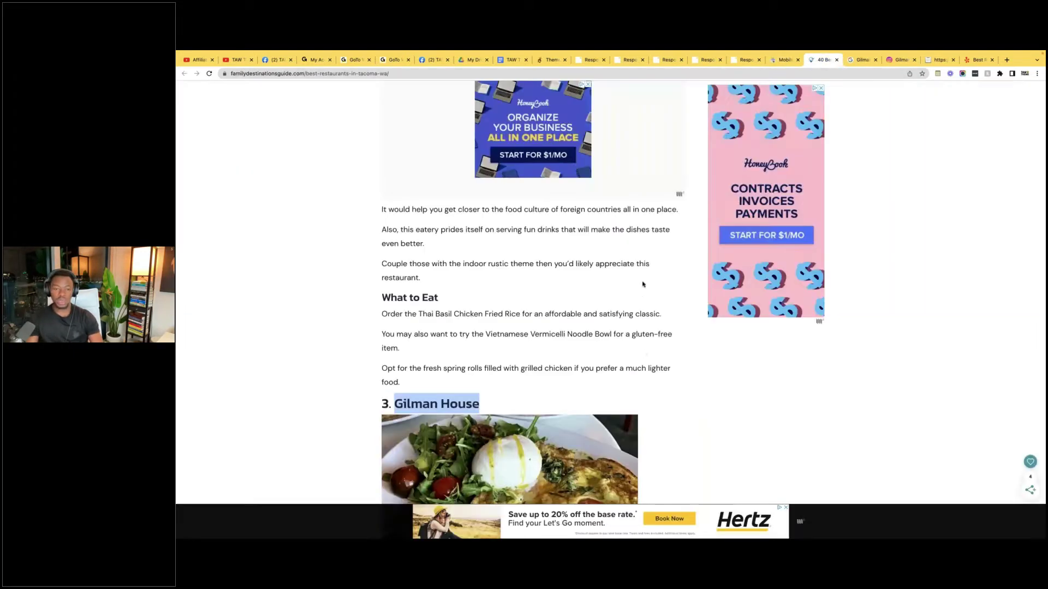
{"action": "scroll", "coordinate": [678, 186], "scroll_direction": "down", "scroll_amount": 4}
{"action": "scroll", "coordinate": [678, 186], "scroll_direction": "down", "scroll_amount": 9}
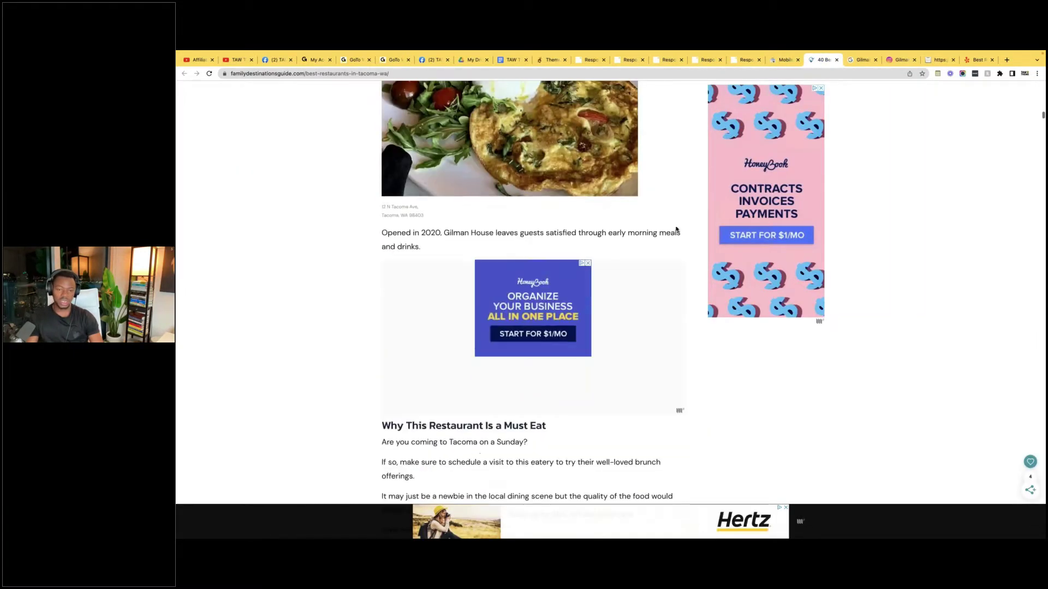
{"action": "scroll", "coordinate": [663, 252], "scroll_direction": "down", "scroll_amount": 8}
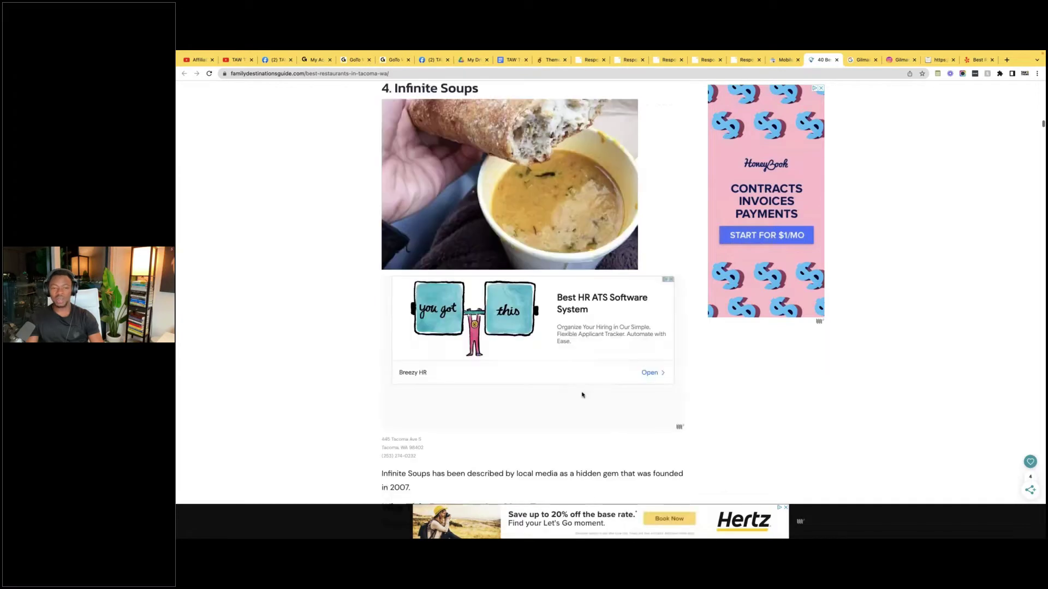
{"action": "scroll", "coordinate": [663, 251], "scroll_direction": "up", "scroll_amount": 15}
{"action": "scroll", "coordinate": [663, 252], "scroll_direction": "down", "scroll_amount": 15}
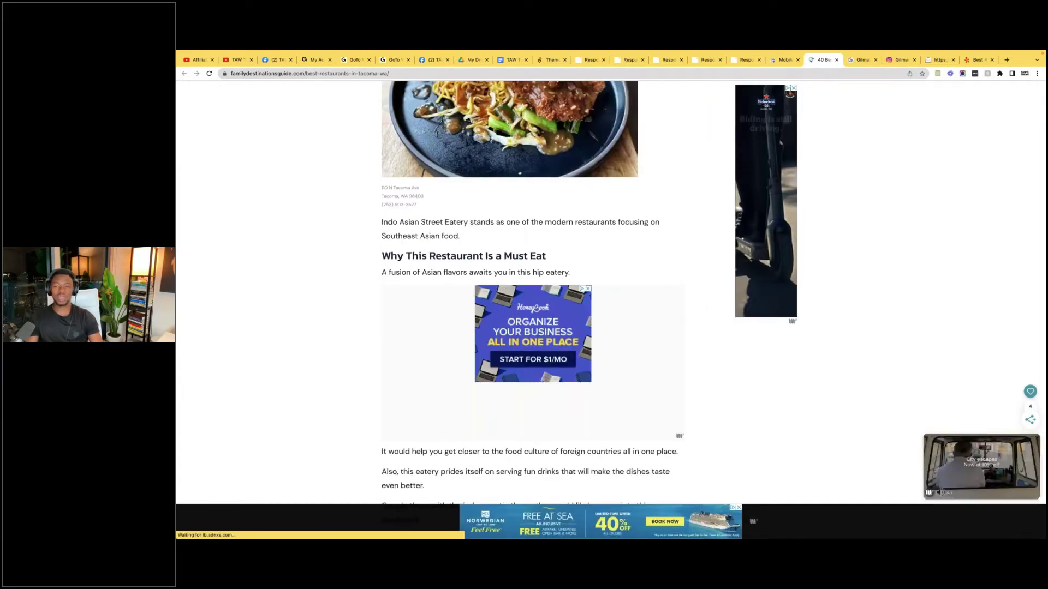
{"action": "scroll", "coordinate": [506, 306], "scroll_direction": "down", "scroll_amount": 5}
{"action": "scroll", "coordinate": [506, 306], "scroll_direction": "down", "scroll_amount": 2}
{"action": "scroll", "coordinate": [561, 217], "scroll_direction": "up", "scroll_amount": 15}
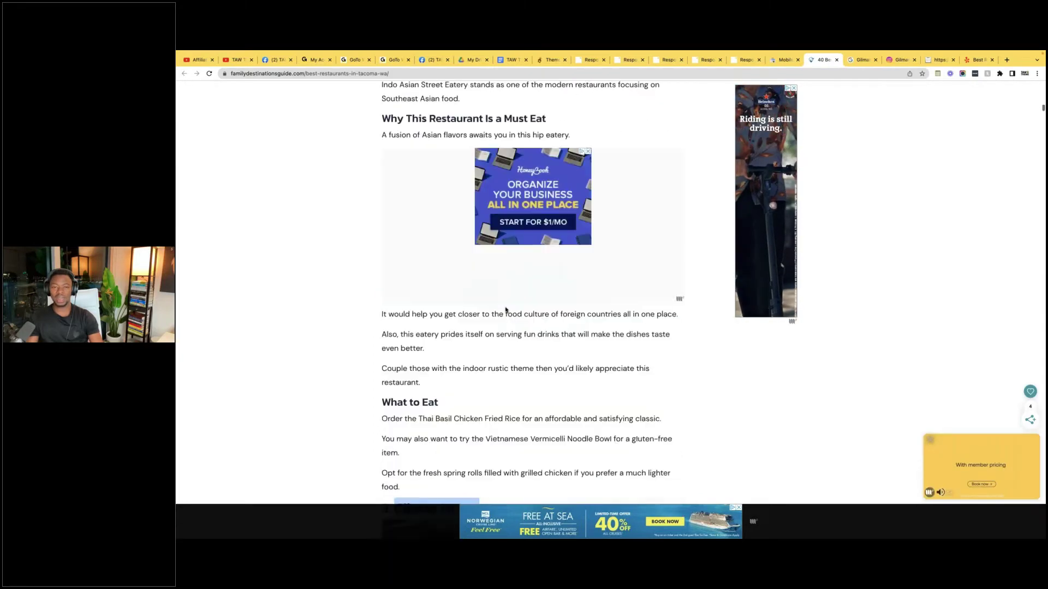
{"action": "scroll", "coordinate": [561, 217], "scroll_direction": "up", "scroll_amount": 12}
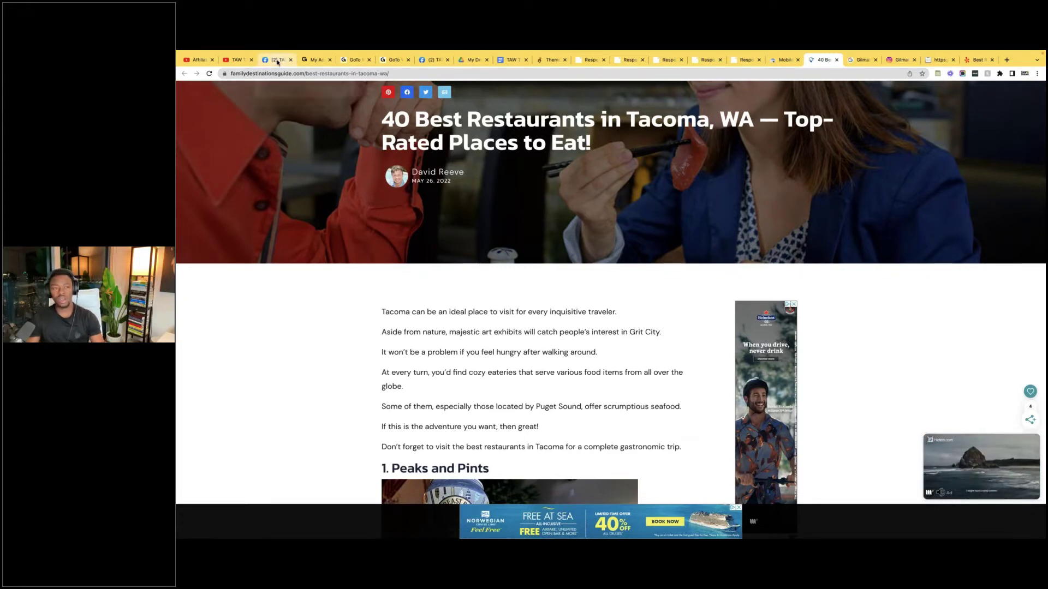
{"action": "scroll", "coordinate": [285, 156], "scroll_direction": "down", "scroll_amount": 2}
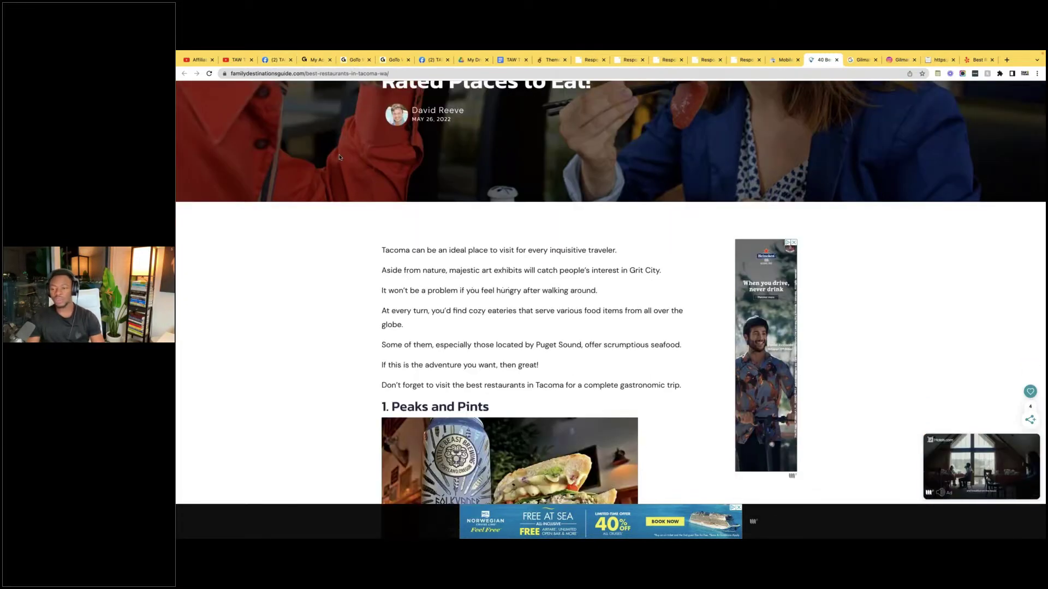
{"action": "scroll", "coordinate": [328, 125], "scroll_direction": "up", "scroll_amount": 5}
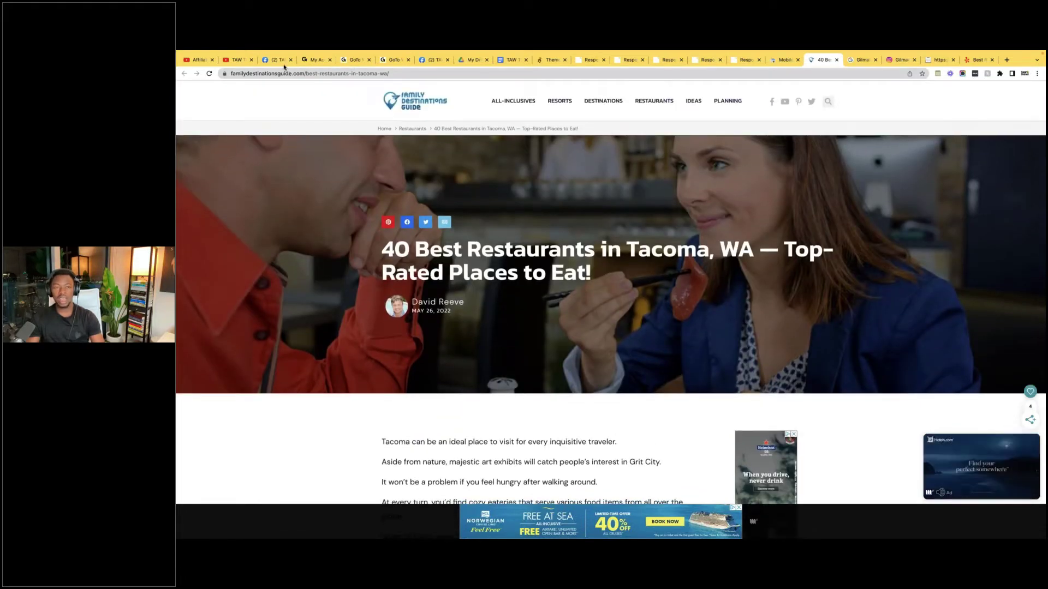
- Open the latest comment notification in Facebook and read the comments on the TAW Theme group's webinar post
{"action": "left_click", "coordinate": [278, 60]}
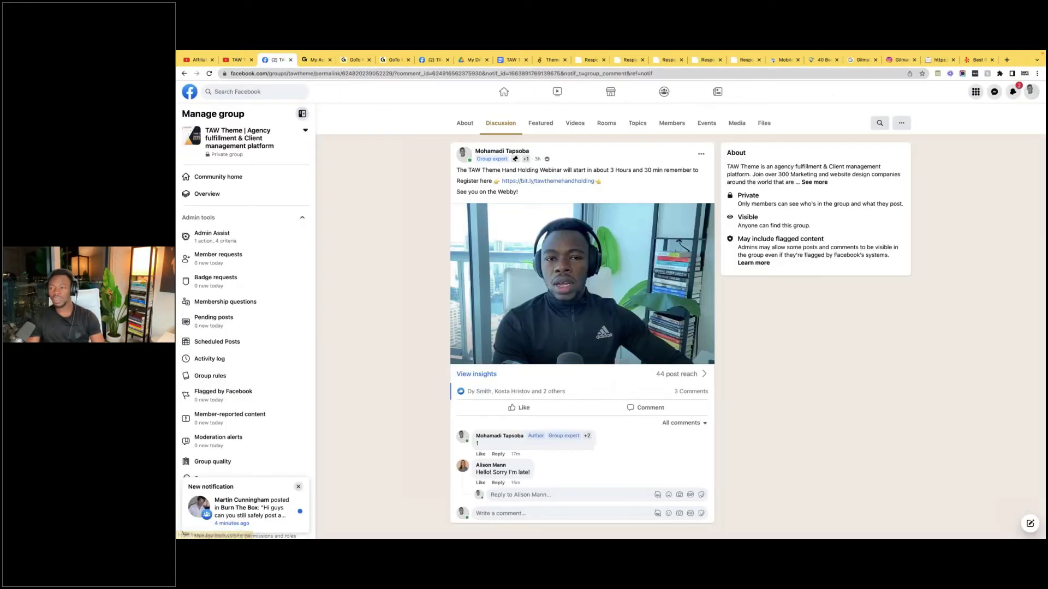
{"action": "left_click", "coordinate": [1019, 91]}
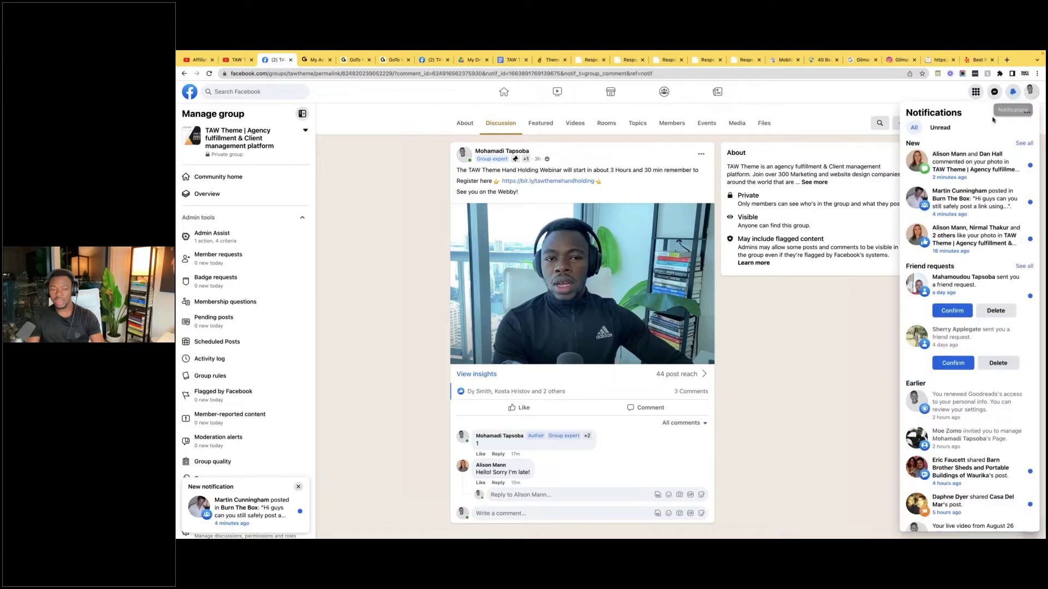
{"action": "left_click", "coordinate": [945, 179]}
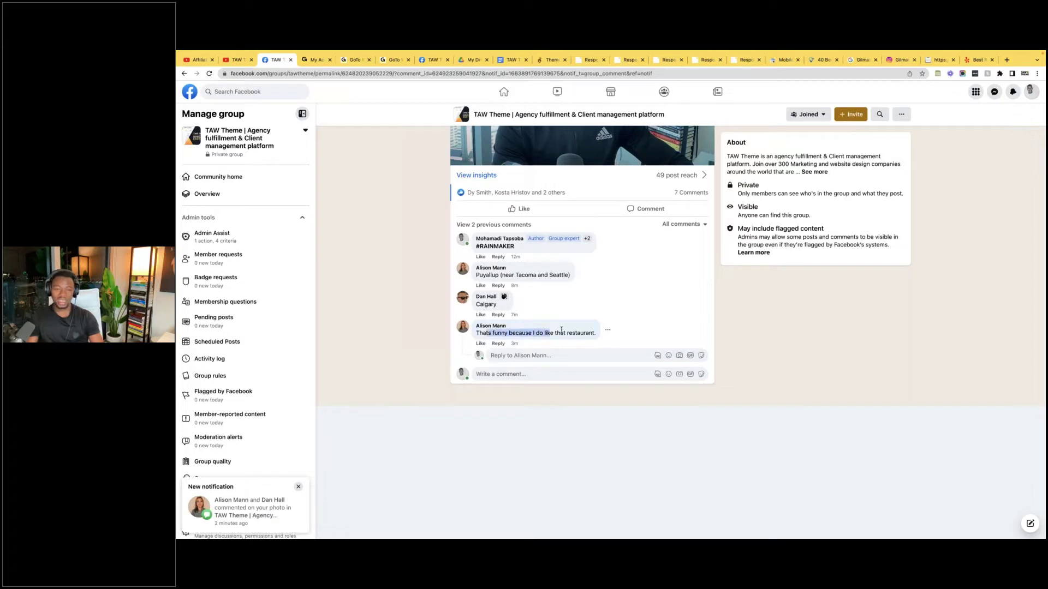
{"action": "left_click", "coordinate": [540, 332]}
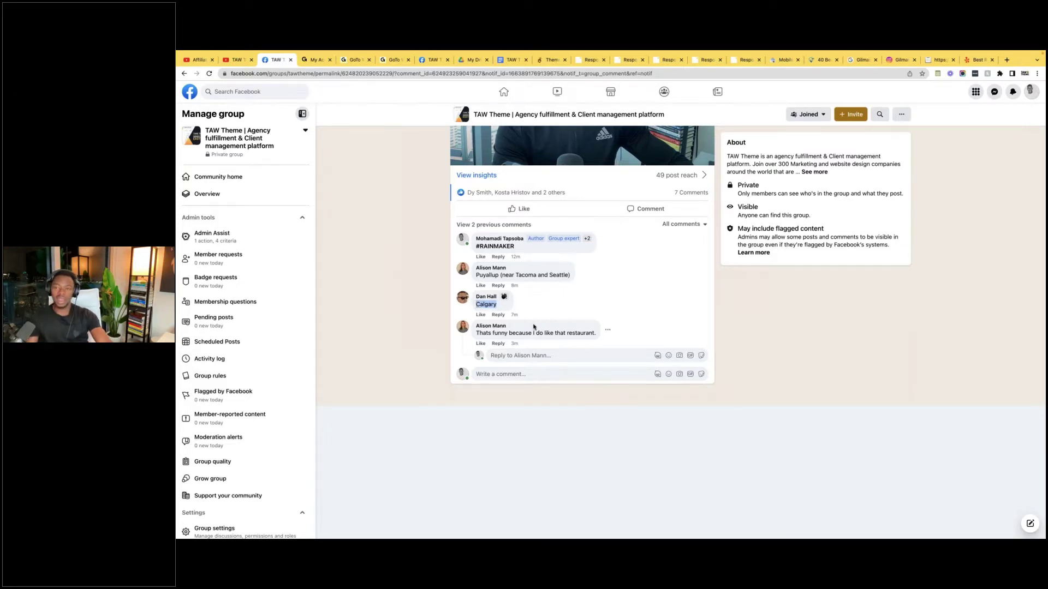
{"action": "scroll", "coordinate": [580, 402], "scroll_direction": "up", "scroll_amount": 5}
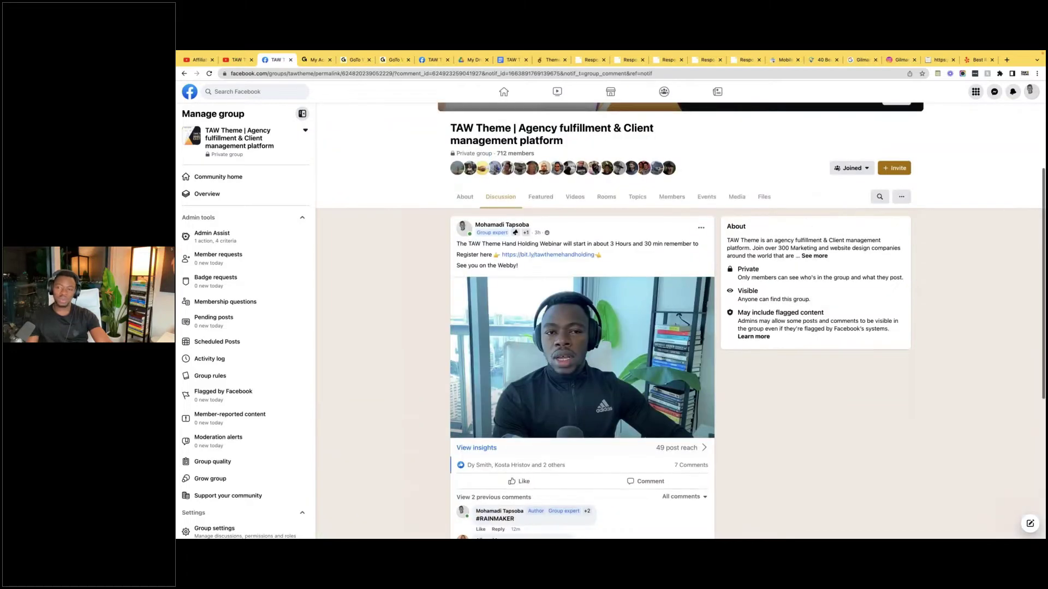
- Search Google for Calgary, choose the Calgary Momo House suggestion, and open the restaurant's website in a new tab
{"action": "left_click", "coordinate": [989, 61]}
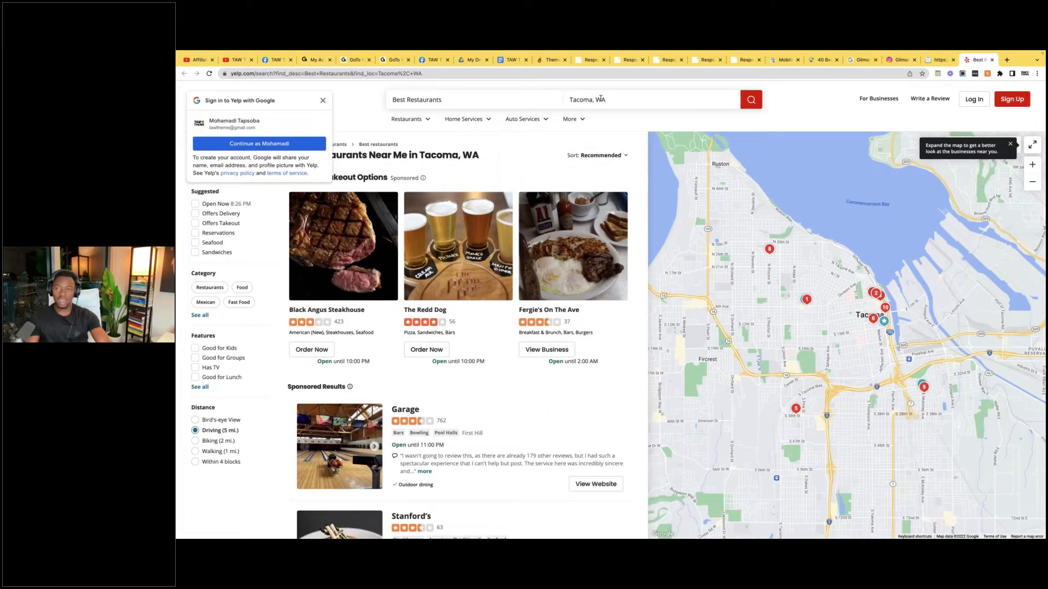
{"action": "left_click", "coordinate": [860, 61]}
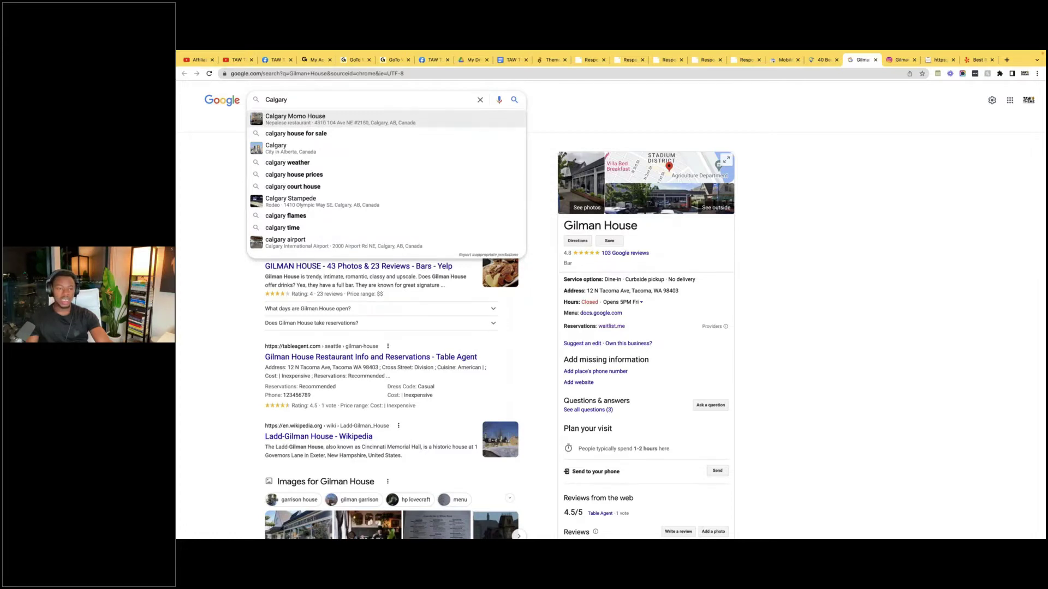
{"action": "left_click", "coordinate": [478, 119]}
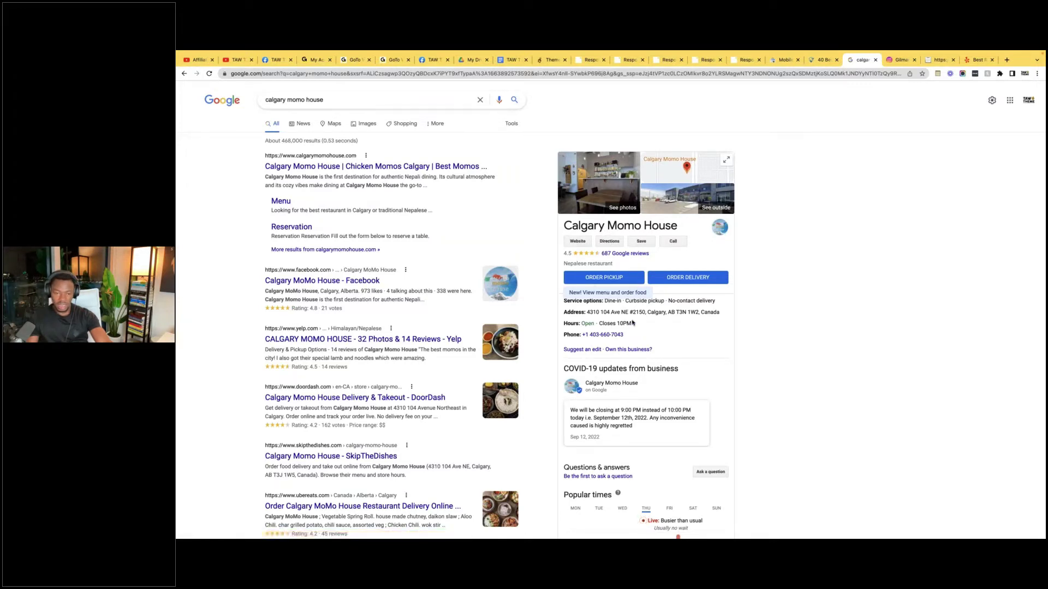
{"action": "right_click", "coordinate": [579, 240]}
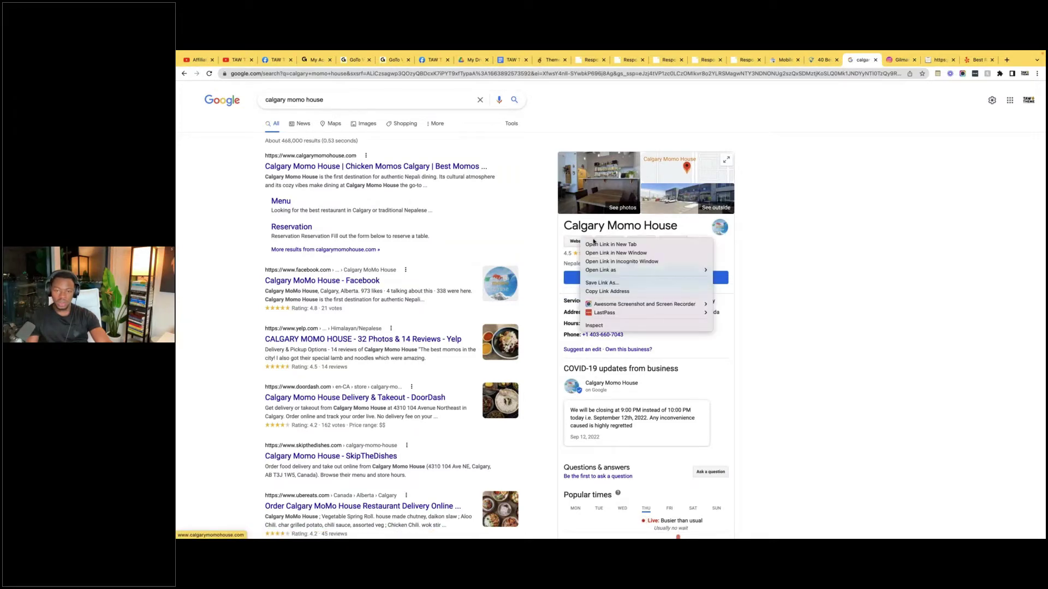
{"action": "left_click", "coordinate": [581, 244]}
{"action": "left_click", "coordinate": [868, 60]}
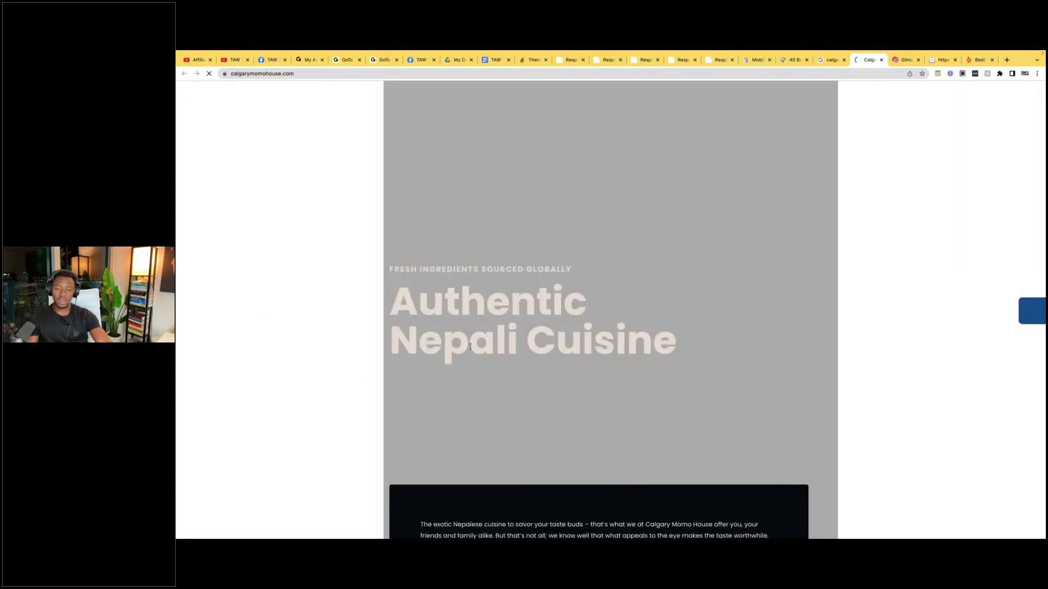
- Examine the Calgary Momo House homepage from the hero section through the dishes, customer reviews and partners to the footer
{"action": "scroll", "coordinate": [470, 347], "scroll_direction": "down", "scroll_amount": 5}
{"action": "scroll", "coordinate": [470, 347], "scroll_direction": "up", "scroll_amount": 5}
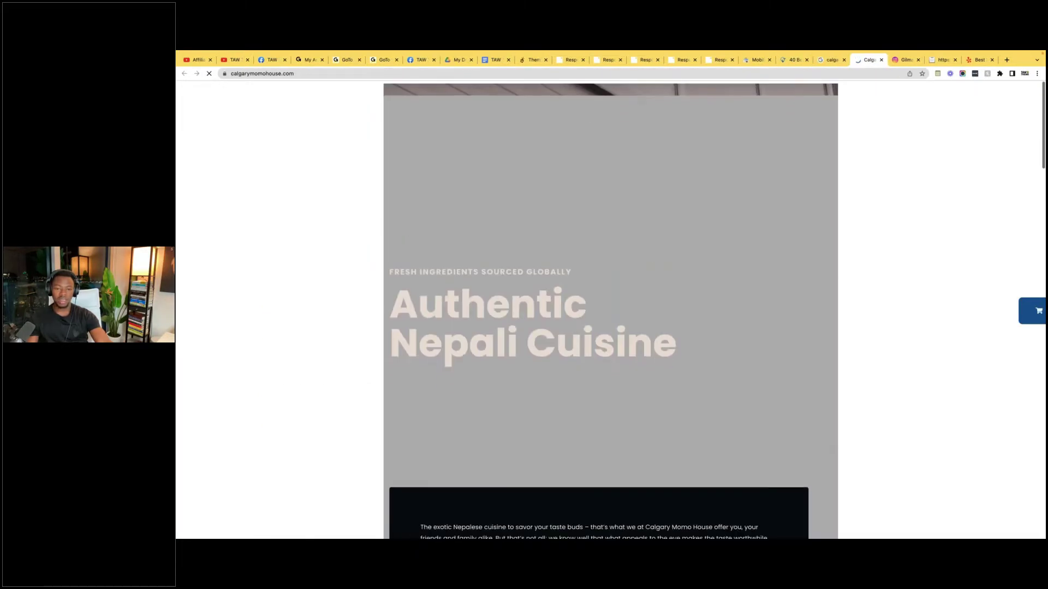
{"action": "scroll", "coordinate": [433, 468], "scroll_direction": "down", "scroll_amount": 15}
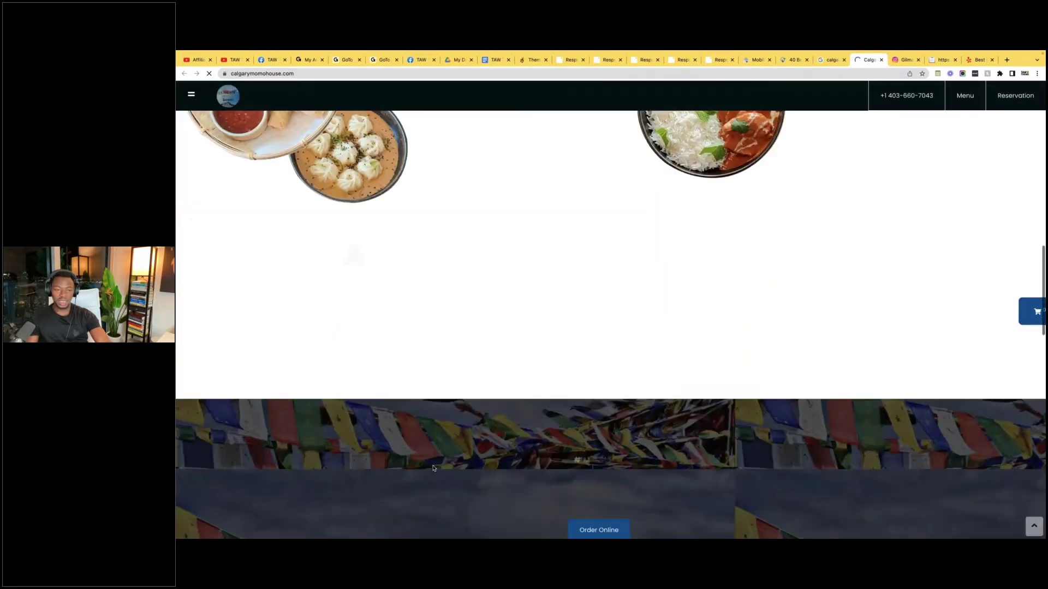
{"action": "scroll", "coordinate": [433, 468], "scroll_direction": "up", "scroll_amount": 5}
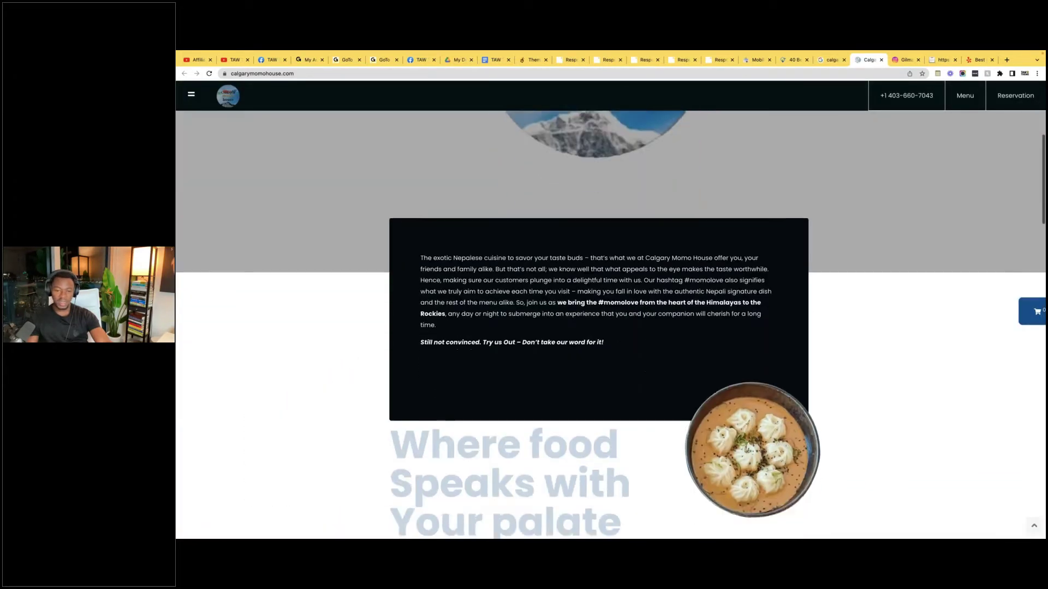
{"action": "scroll", "coordinate": [611, 326], "scroll_direction": "down", "scroll_amount": 15}
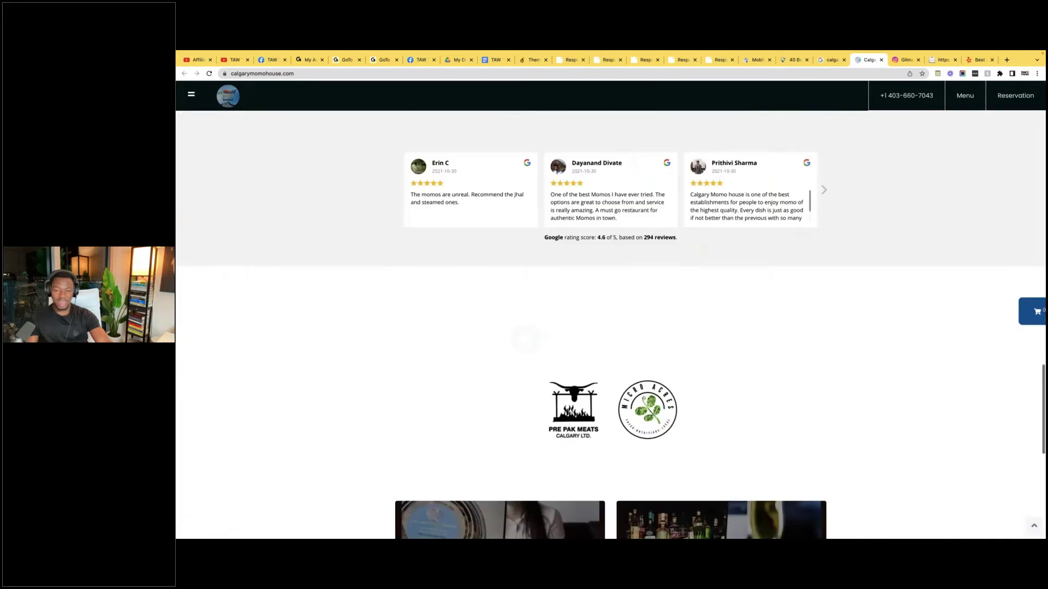
{"action": "scroll", "coordinate": [500, 424], "scroll_direction": "down", "scroll_amount": 5}
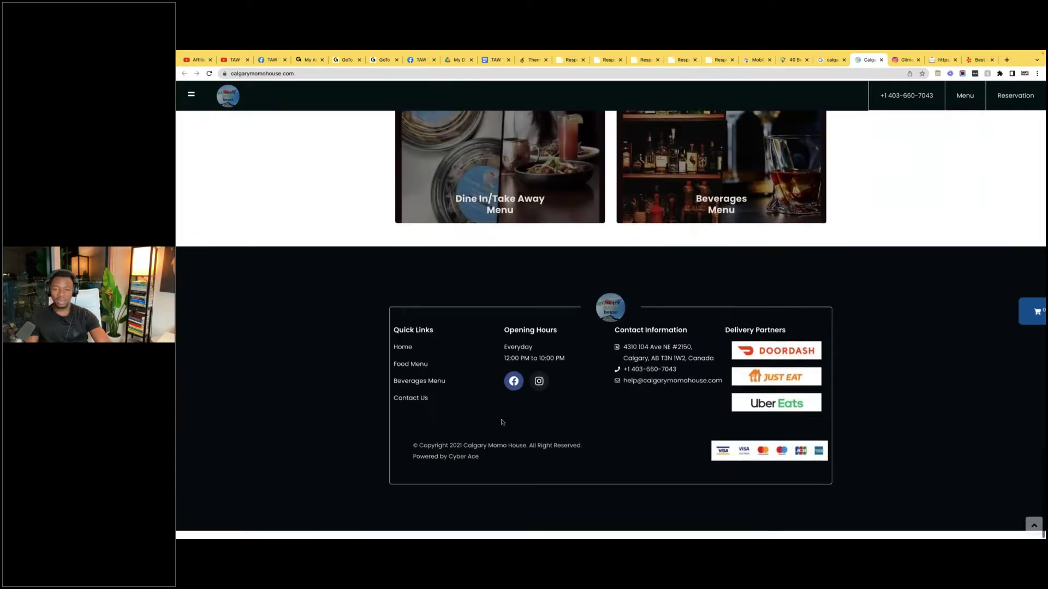
{"action": "scroll", "coordinate": [795, 304], "scroll_direction": "up", "scroll_amount": 15}
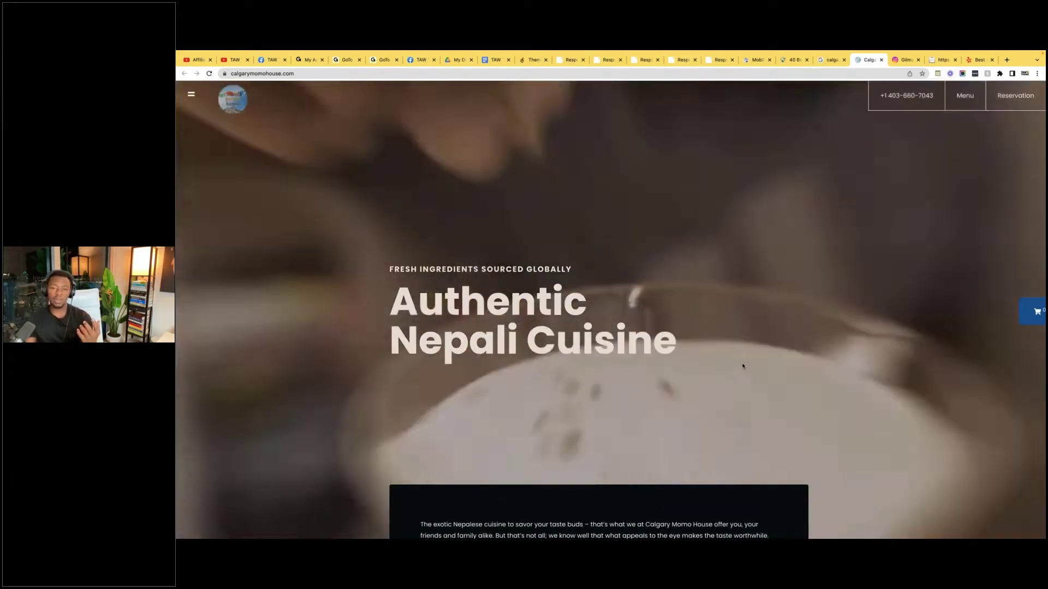
{"action": "scroll", "coordinate": [731, 458], "scroll_direction": "down", "scroll_amount": 3}
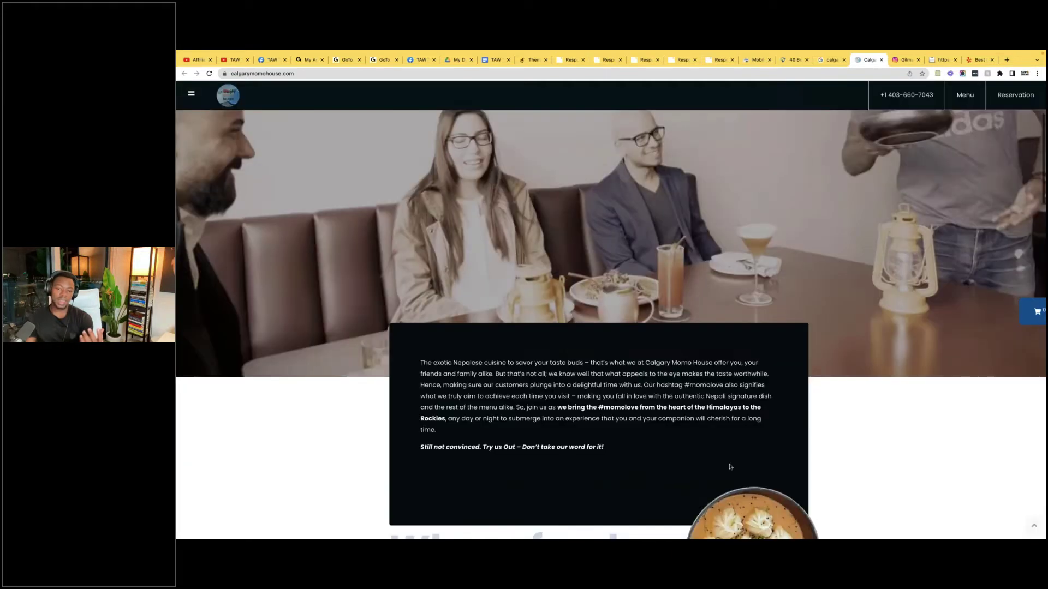
{"action": "scroll", "coordinate": [730, 467], "scroll_direction": "down", "scroll_amount": 5}
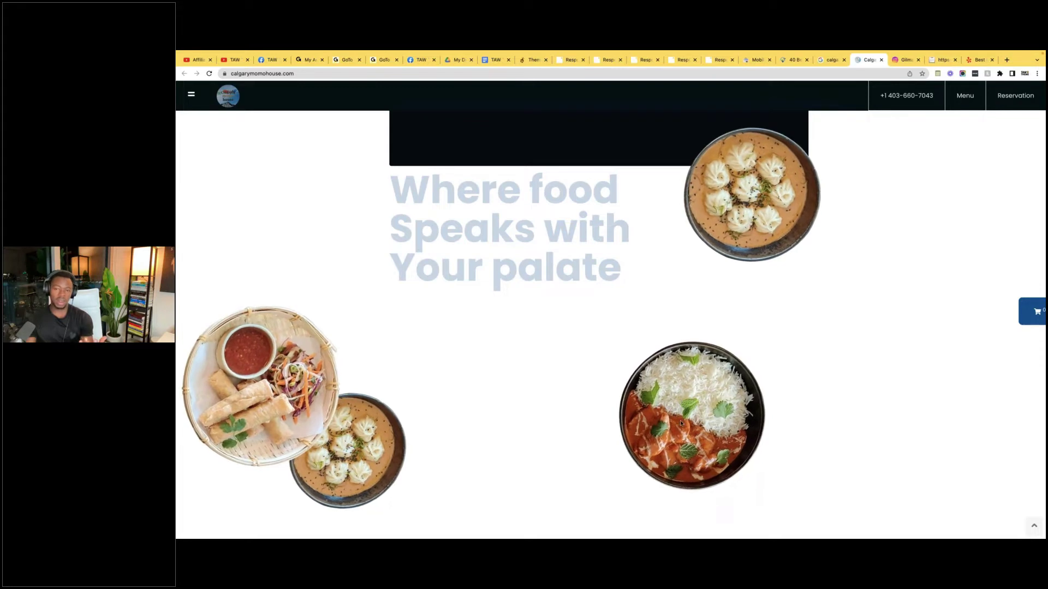
{"action": "scroll", "coordinate": [681, 423], "scroll_direction": "down", "scroll_amount": 10}
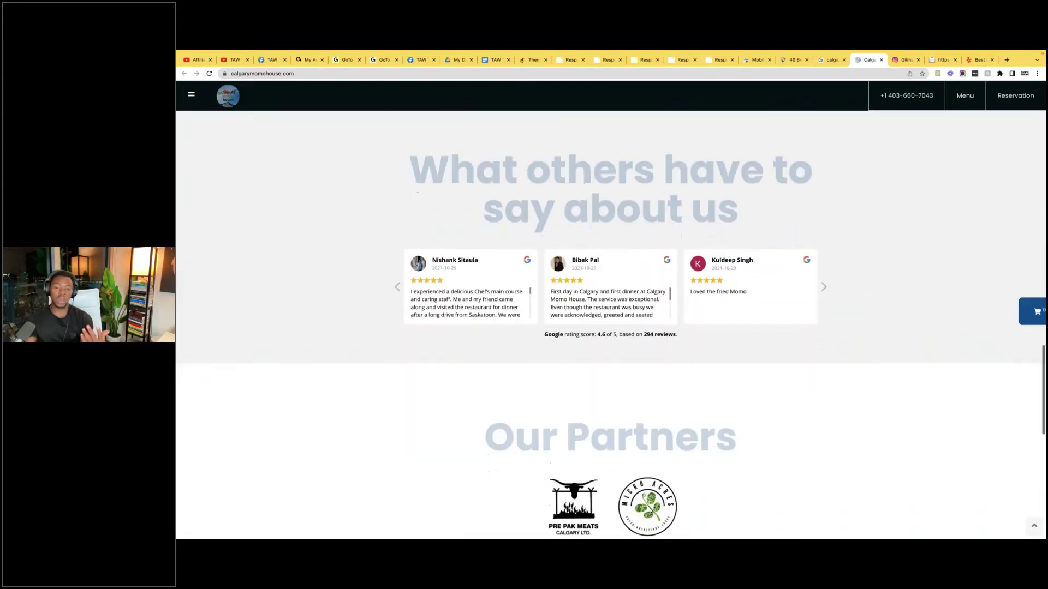
{"action": "scroll", "coordinate": [610, 325], "scroll_direction": "down", "scroll_amount": 12}
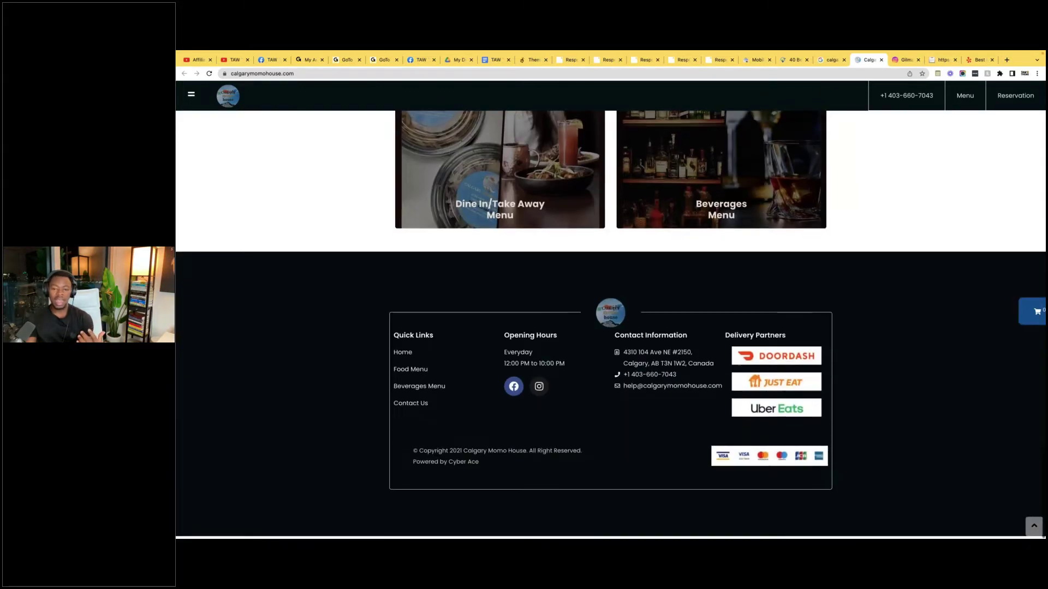
- Close the Tacoma restaurants article, Calgary search, Calgary Momo House, Instagram and adjacent link tabs, and dismiss Yelp's Google sign-in prompt
{"action": "scroll", "coordinate": [814, 205], "scroll_direction": "up", "scroll_amount": 15}
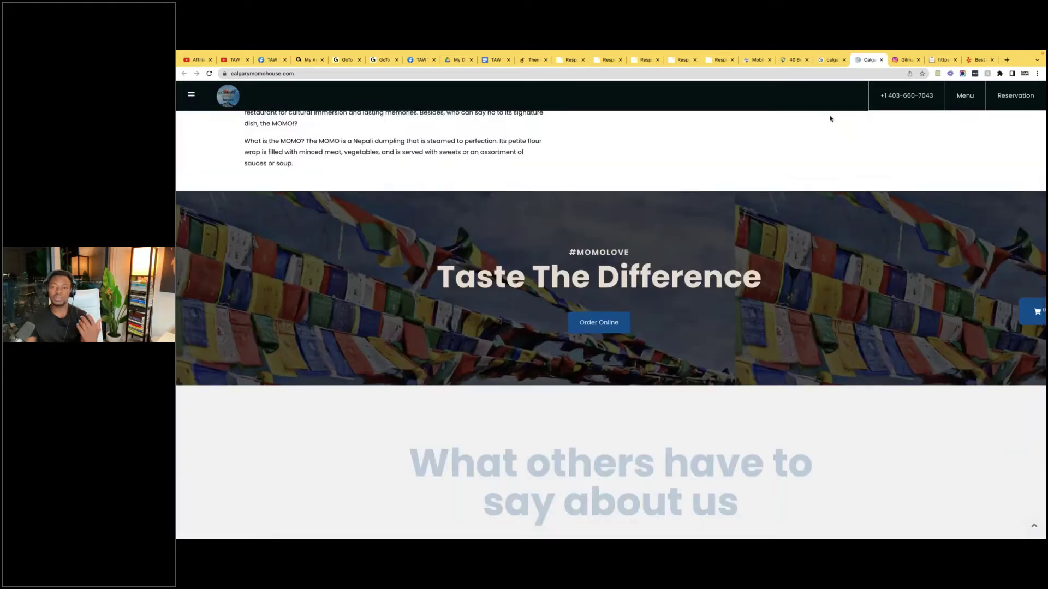
{"action": "mouse_move", "coordinate": [840, 52]}
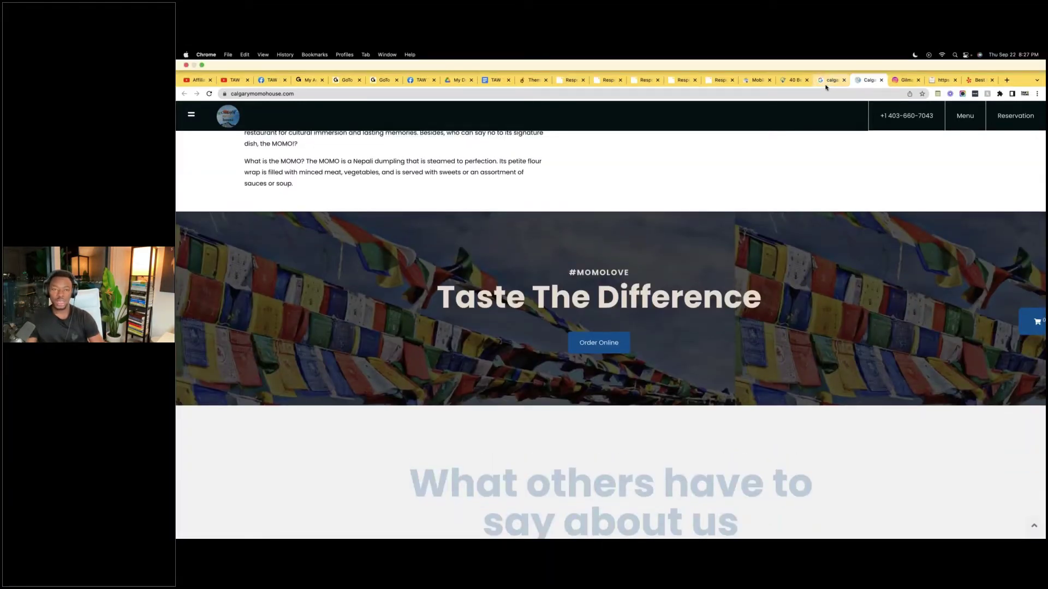
{"action": "left_click", "coordinate": [784, 80]}
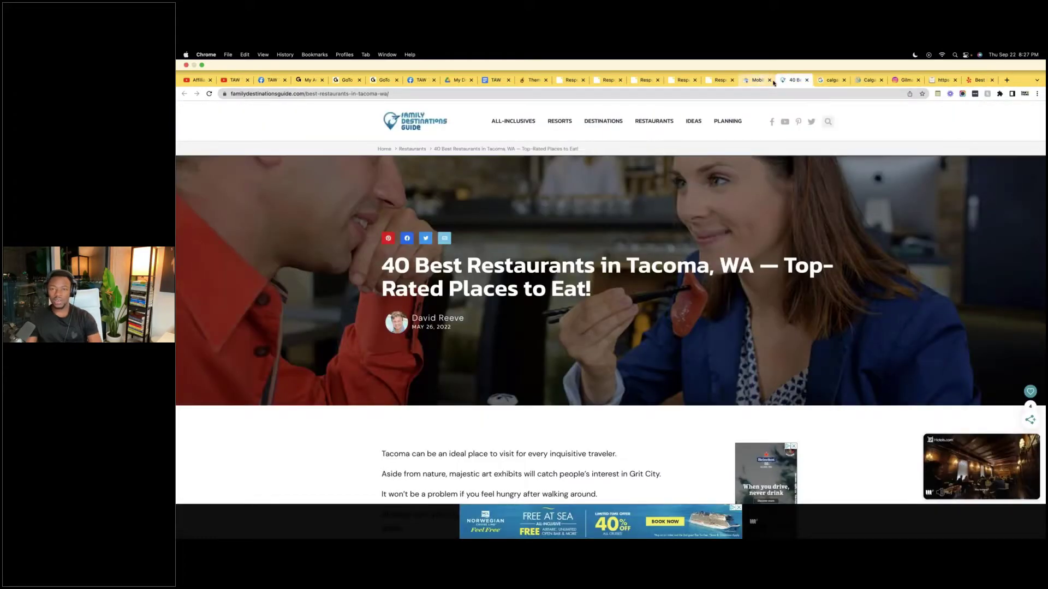
{"action": "left_click", "coordinate": [808, 81]}
{"action": "left_click", "coordinate": [808, 80]}
{"action": "left_click", "coordinate": [807, 81]}
{"action": "left_click", "coordinate": [808, 80]}
{"action": "left_click", "coordinate": [807, 80]}
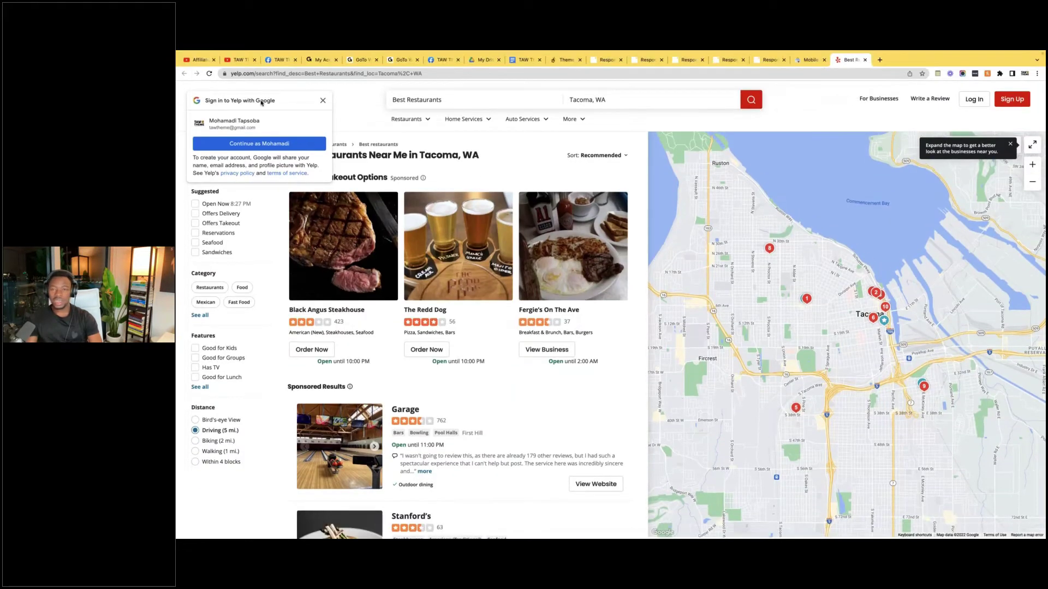
{"action": "left_click", "coordinate": [323, 101]}
- Return to the TAW Theme WordPress marketplace and filter the templates by the Fashion & Beauty category
{"action": "left_click", "coordinate": [733, 60]}
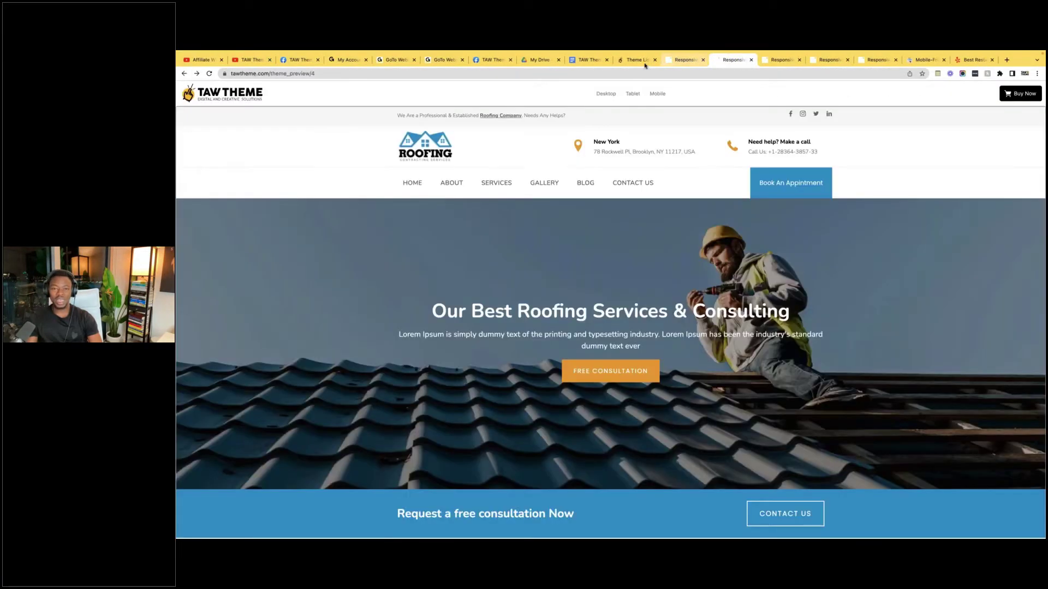
{"action": "left_click", "coordinate": [636, 60]}
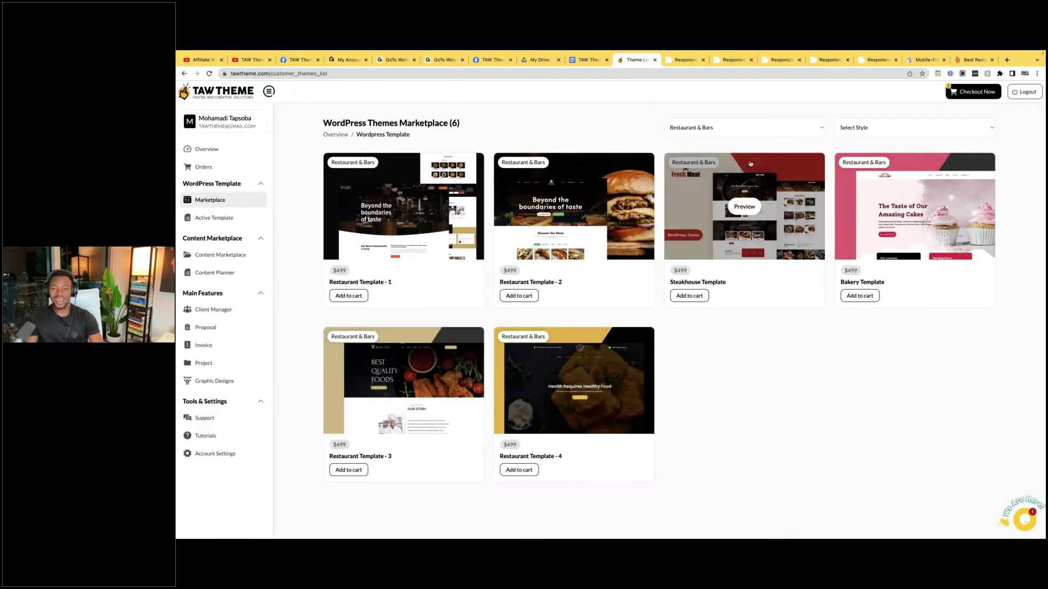
{"action": "left_click", "coordinate": [789, 127]}
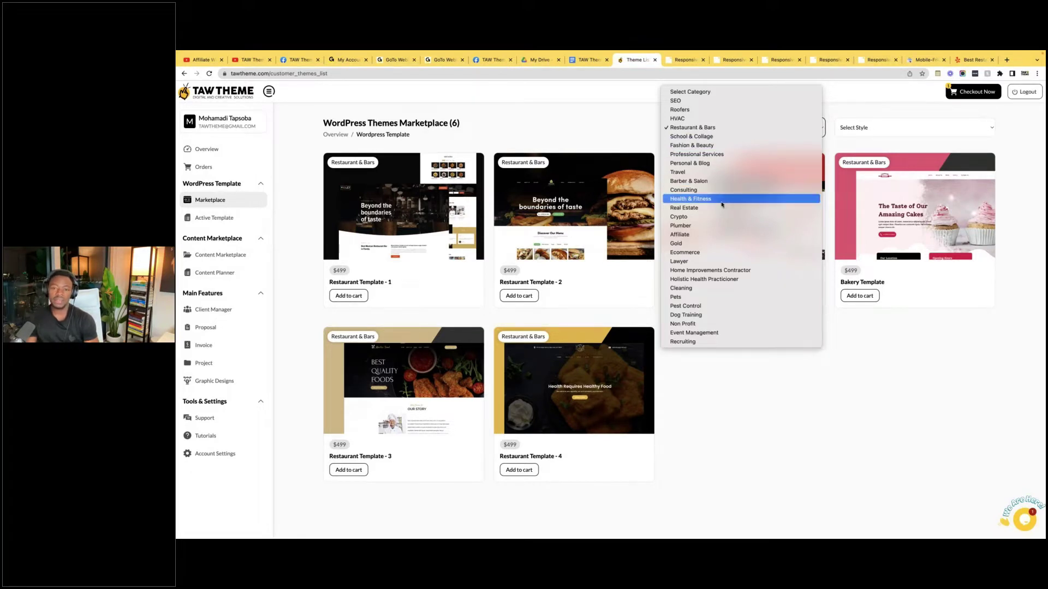
{"action": "left_click", "coordinate": [712, 145]}
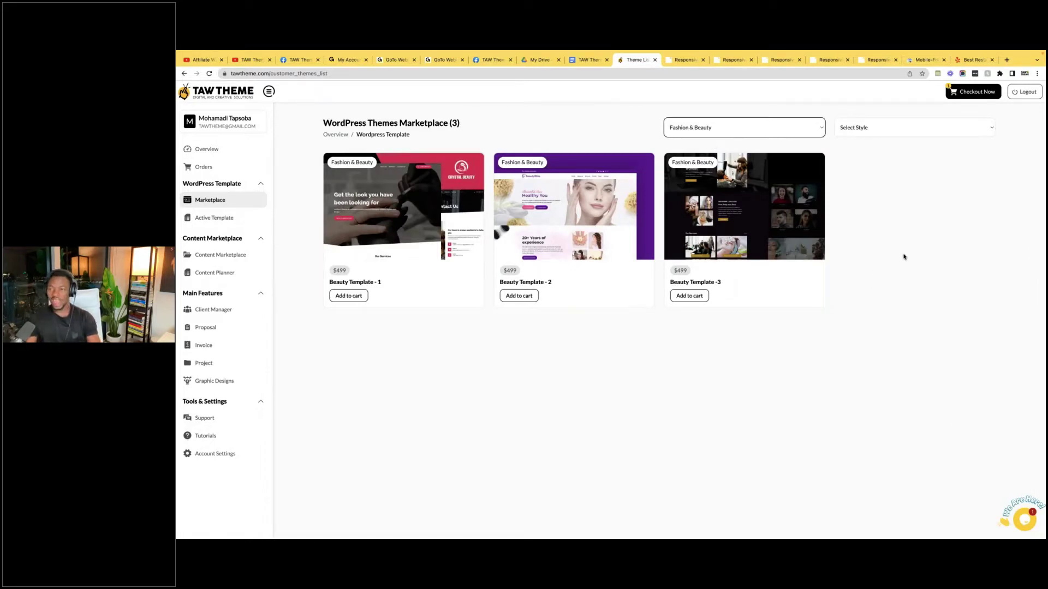
- Open the preview of Beauty Template - 2 in a new tab and switch to it
{"action": "mouse_move", "coordinate": [903, 529]}
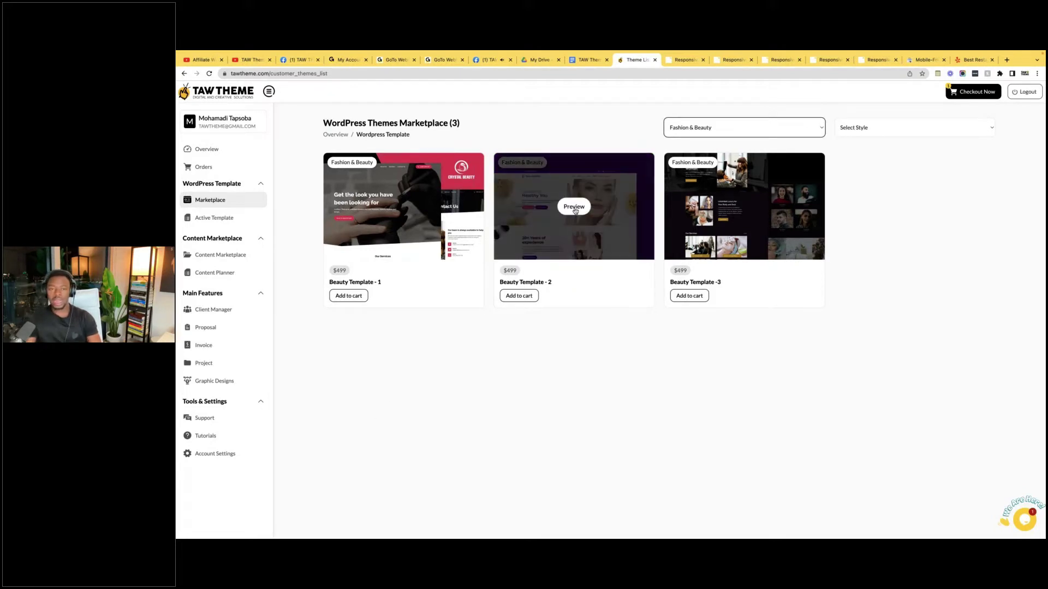
{"action": "right_click", "coordinate": [574, 211]}
{"action": "left_click", "coordinate": [589, 208]}
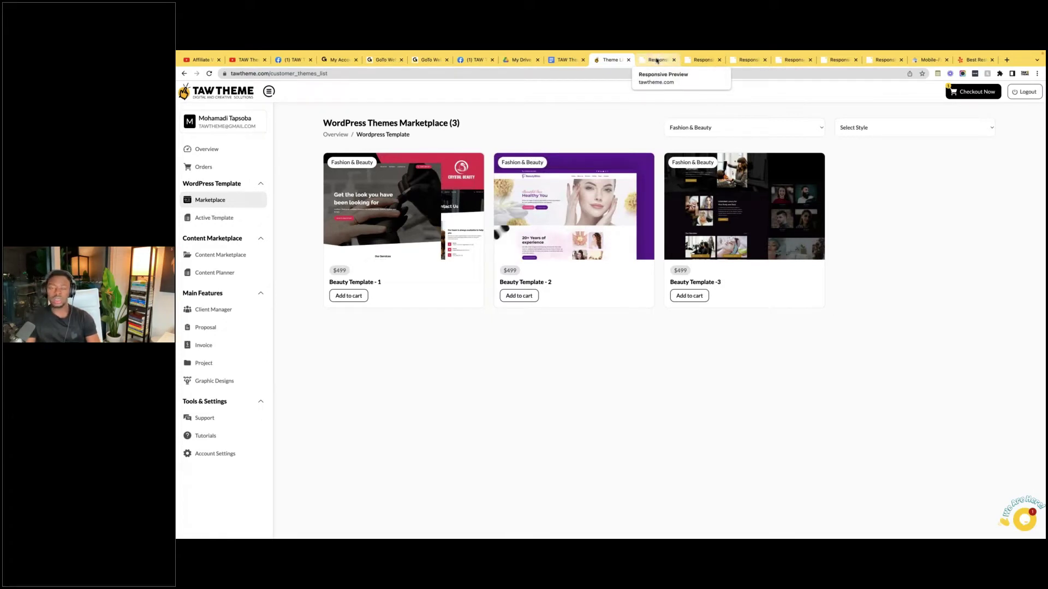
{"action": "left_click", "coordinate": [657, 60]}
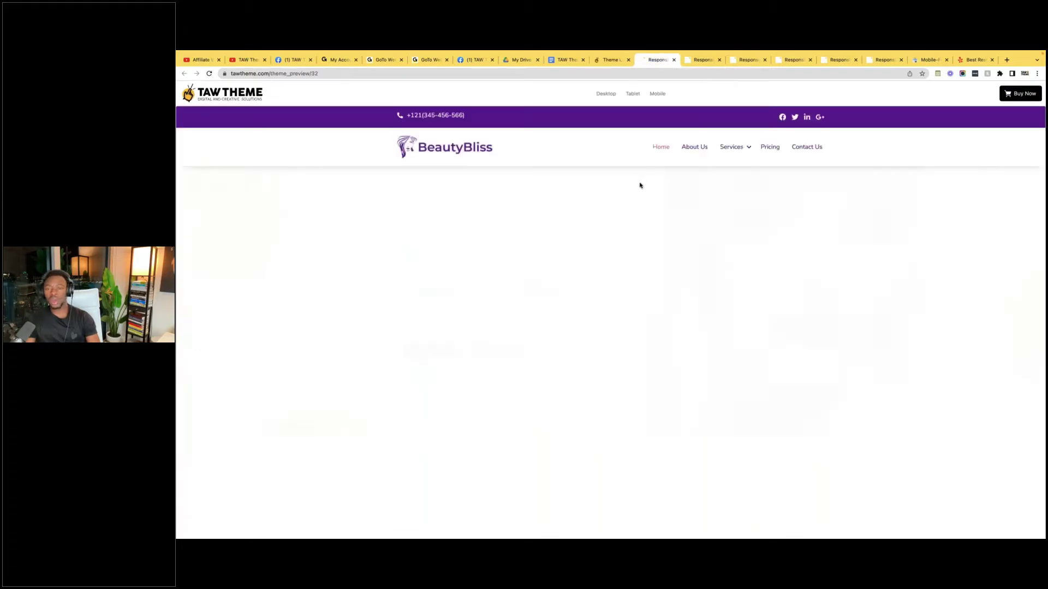
- Look over the BeautyBliss template's rotating hero banner and its 20+ Years of experience section
{"action": "scroll", "coordinate": [615, 326], "scroll_direction": "down", "scroll_amount": 1}
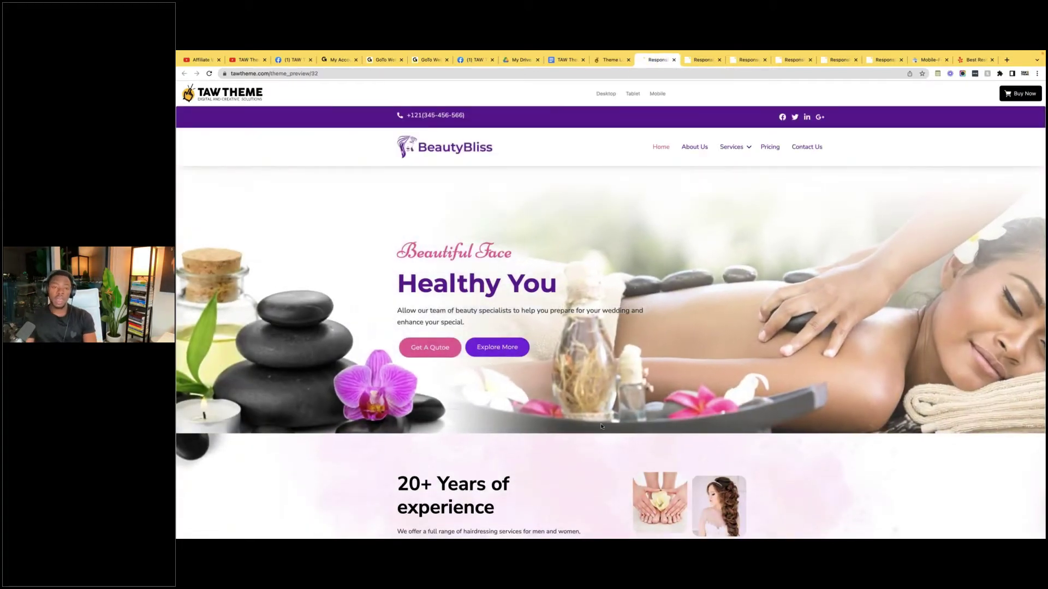
{"action": "scroll", "coordinate": [601, 426], "scroll_direction": "down", "scroll_amount": 6}
{"action": "scroll", "coordinate": [665, 281], "scroll_direction": "up", "scroll_amount": 3}
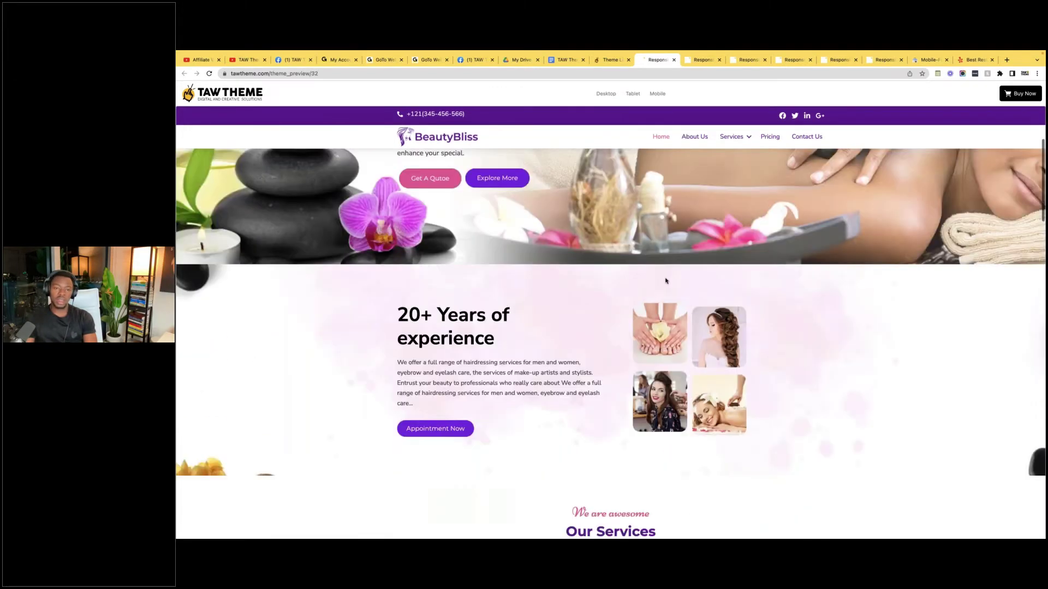
{"action": "scroll", "coordinate": [665, 281], "scroll_direction": "up", "scroll_amount": 4}
{"action": "scroll", "coordinate": [665, 287], "scroll_direction": "down", "scroll_amount": 4}
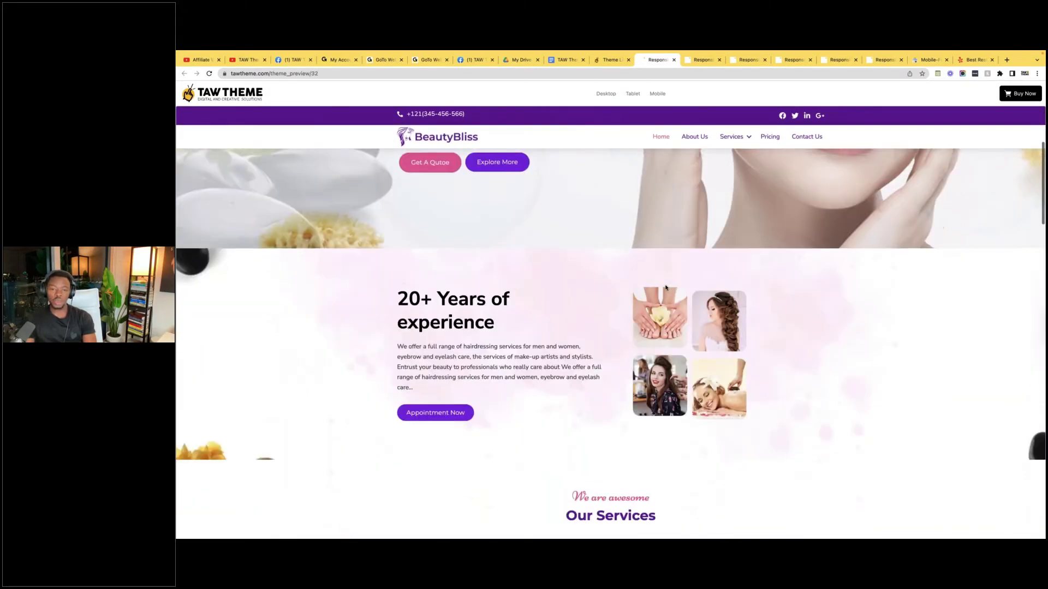
{"action": "scroll", "coordinate": [665, 288], "scroll_direction": "down", "scroll_amount": 1}
{"action": "scroll", "coordinate": [647, 382], "scroll_direction": "up", "scroll_amount": 3}
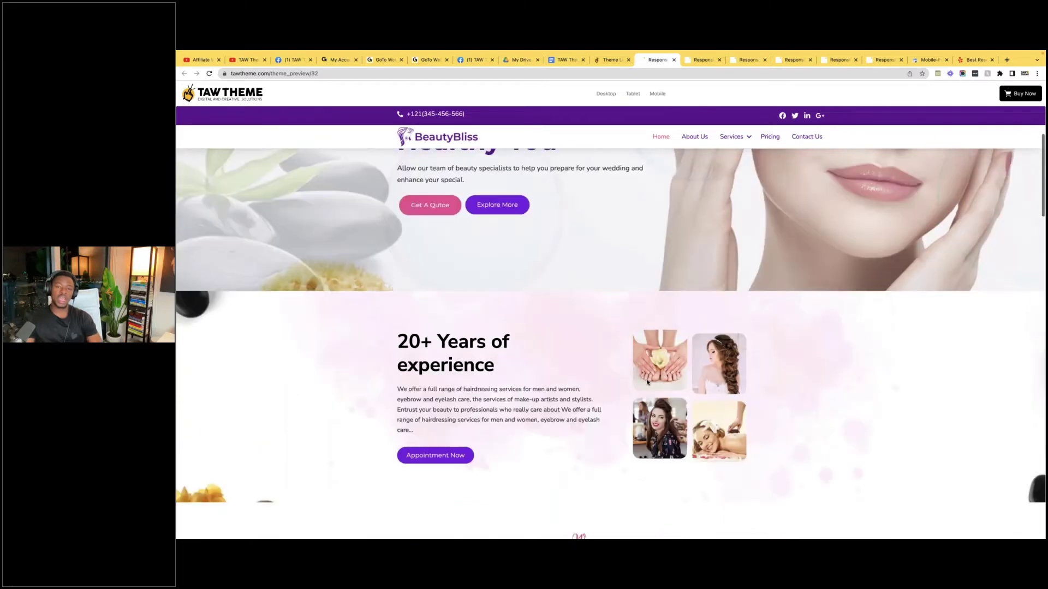
{"action": "scroll", "coordinate": [647, 382], "scroll_direction": "up", "scroll_amount": 3}
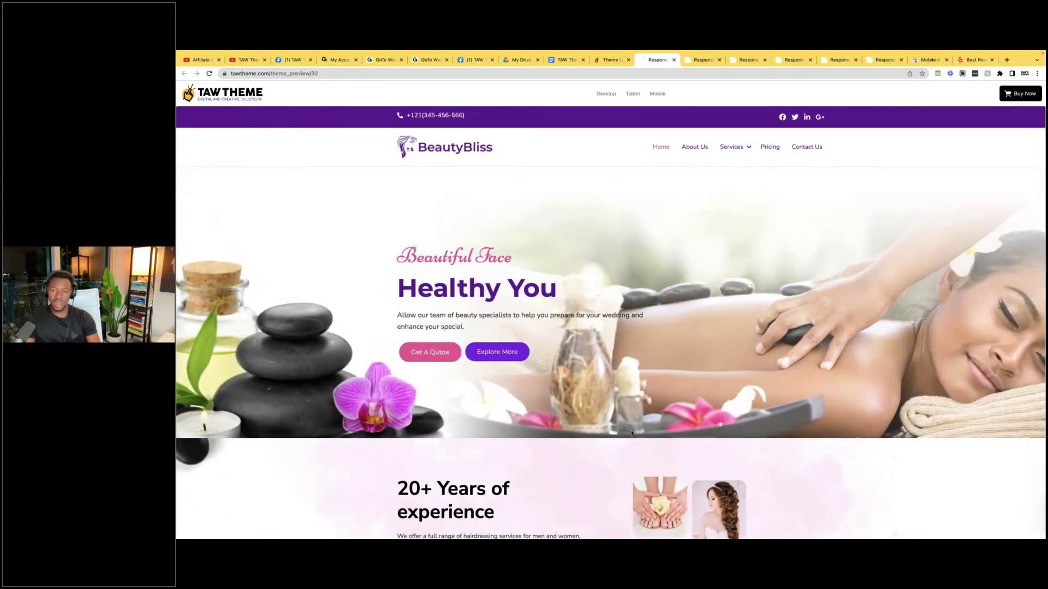
- View the Facial, Hair Cutting and Makeup entries in the template's Our Services section
{"action": "scroll", "coordinate": [631, 433], "scroll_direction": "down", "scroll_amount": 5}
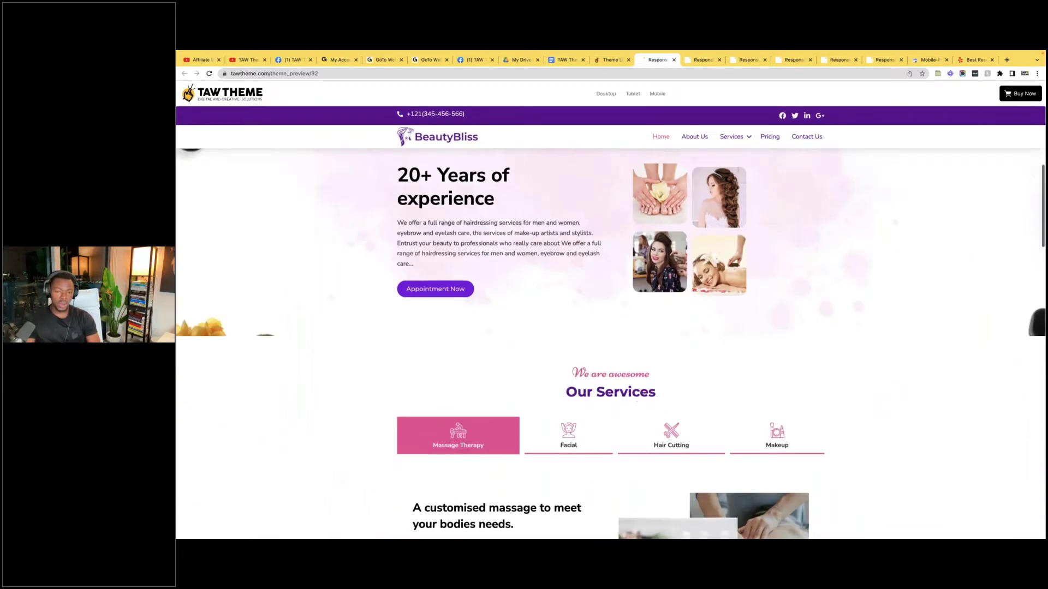
{"action": "scroll", "coordinate": [575, 212], "scroll_direction": "down", "scroll_amount": 3}
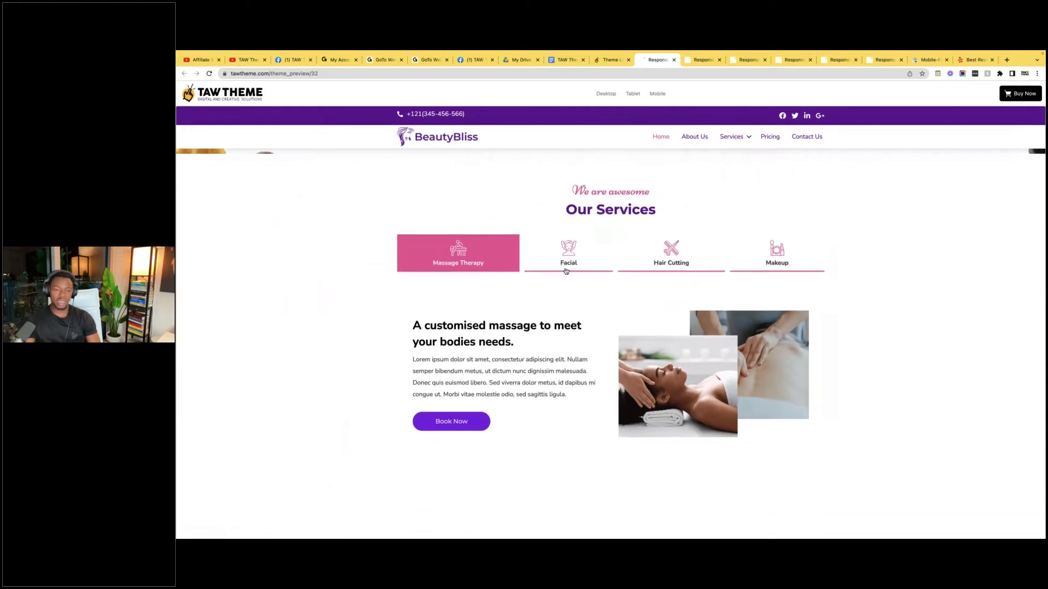
{"action": "left_click", "coordinate": [552, 256]}
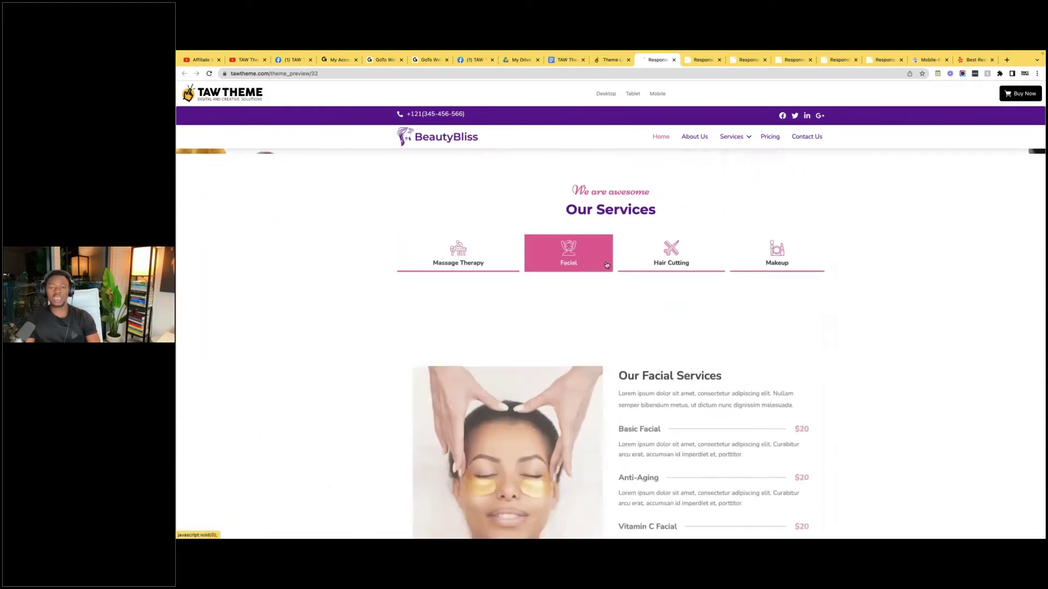
{"action": "scroll", "coordinate": [645, 268], "scroll_direction": "down", "scroll_amount": 1}
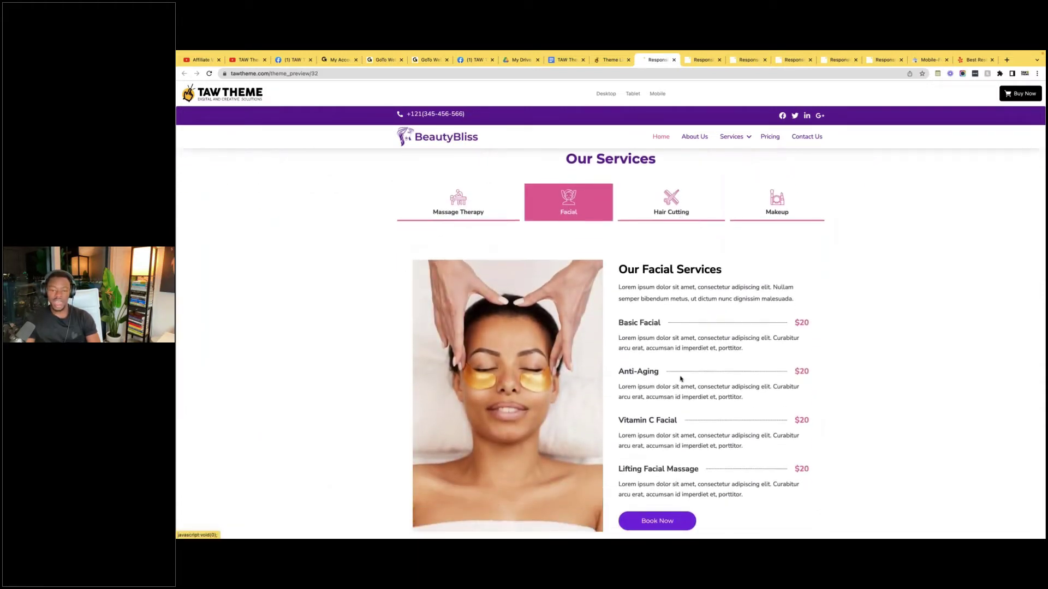
{"action": "scroll", "coordinate": [673, 425], "scroll_direction": "down", "scroll_amount": 1}
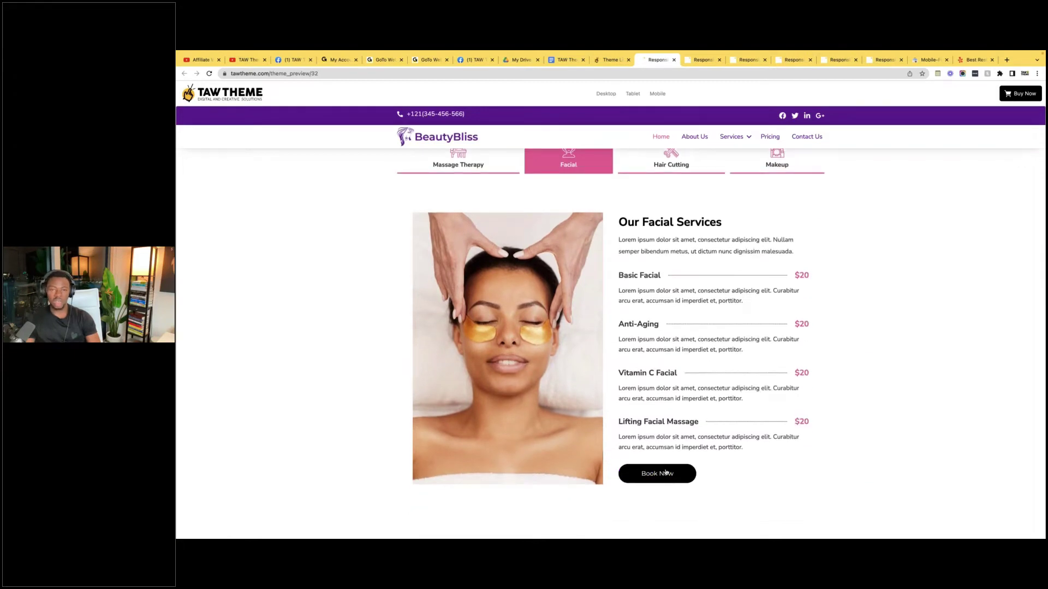
{"action": "scroll", "coordinate": [682, 245], "scroll_direction": "up", "scroll_amount": 1}
{"action": "left_click", "coordinate": [687, 201]}
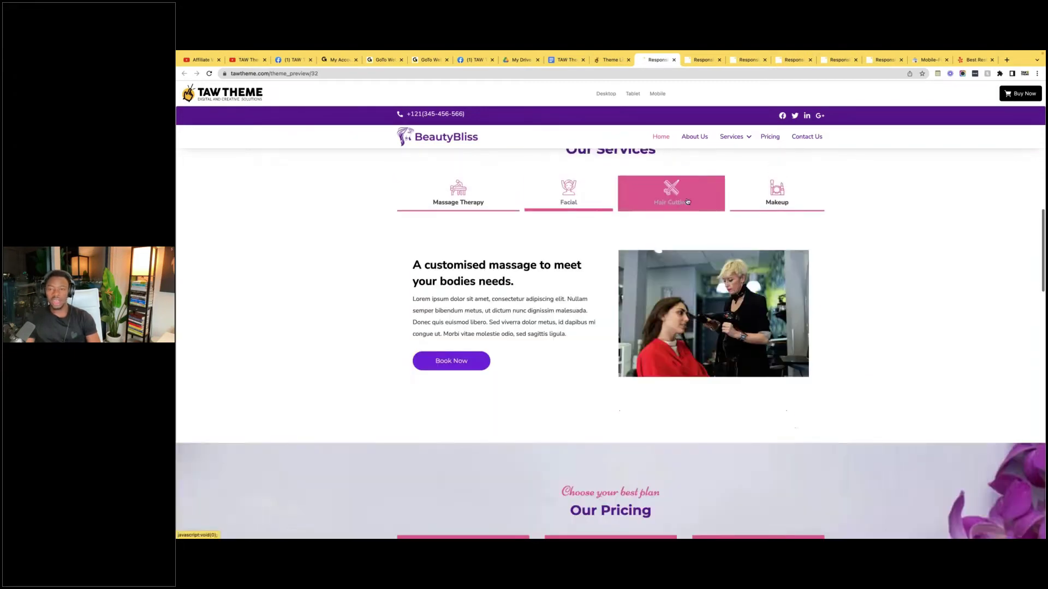
{"action": "left_click", "coordinate": [782, 198]}
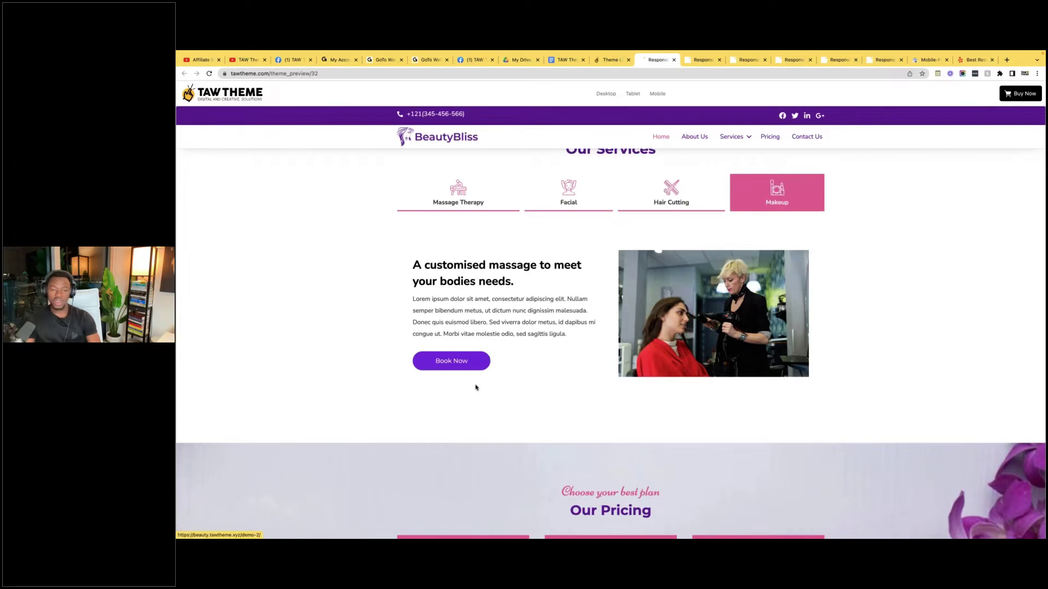
- Examine the Medium, Premium and Ultimate plans in the template's Our Pricing section
{"action": "scroll", "coordinate": [475, 388], "scroll_direction": "down", "scroll_amount": 5}
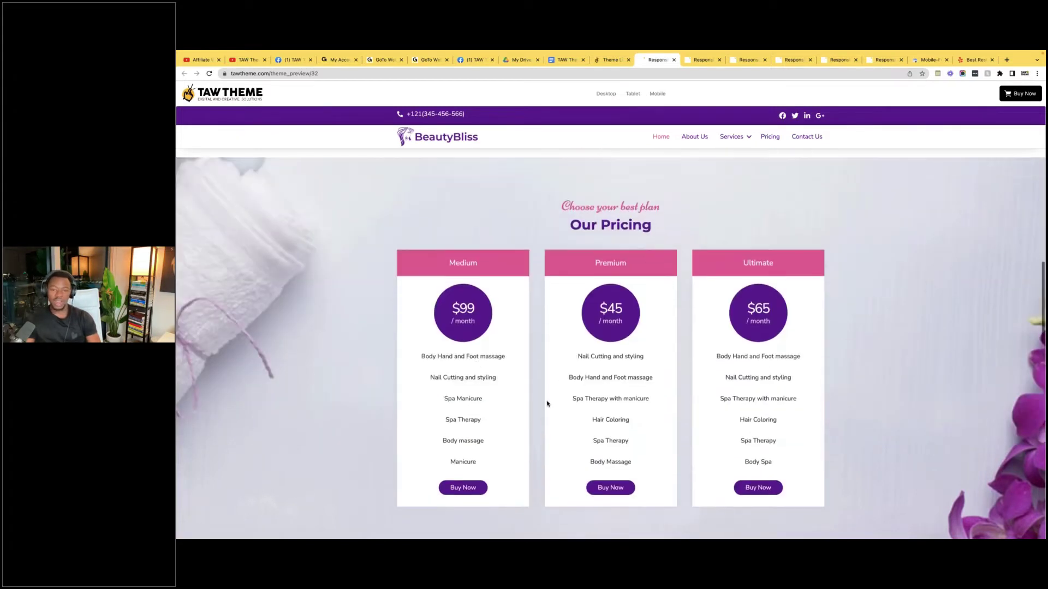
{"action": "scroll", "coordinate": [557, 225], "scroll_direction": "down", "scroll_amount": 1}
{"action": "scroll", "coordinate": [655, 330], "scroll_direction": "down", "scroll_amount": 1}
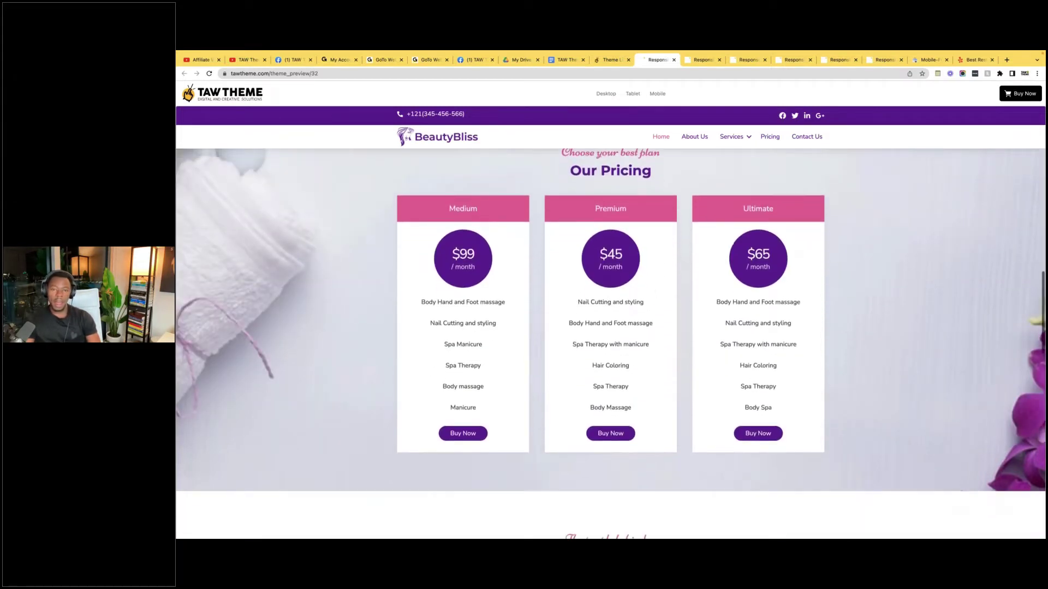
{"action": "scroll", "coordinate": [580, 229], "scroll_direction": "down", "scroll_amount": 1}
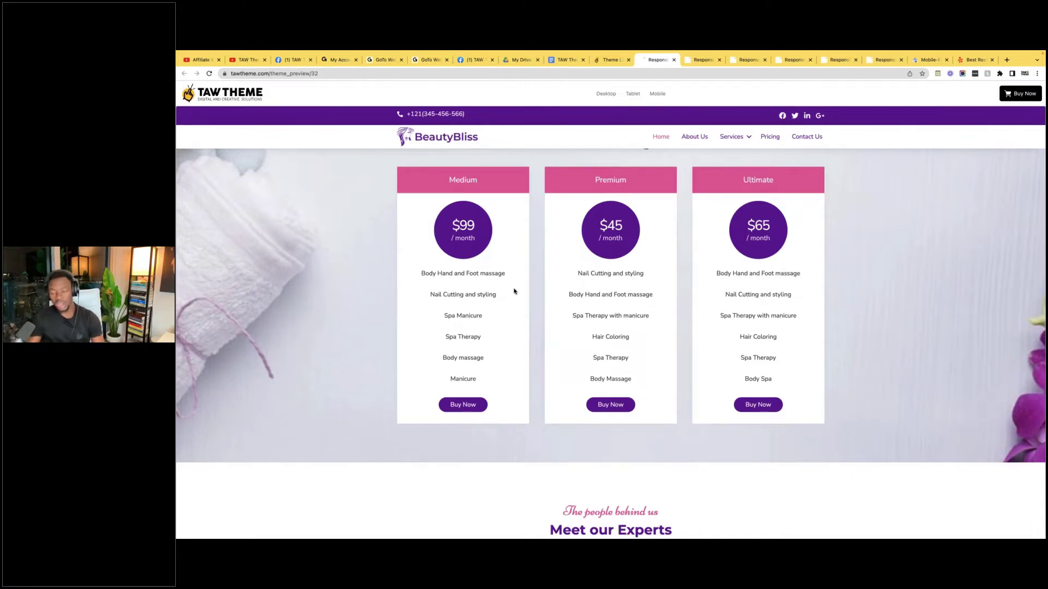
{"action": "scroll", "coordinate": [546, 273], "scroll_direction": "down", "scroll_amount": 6}
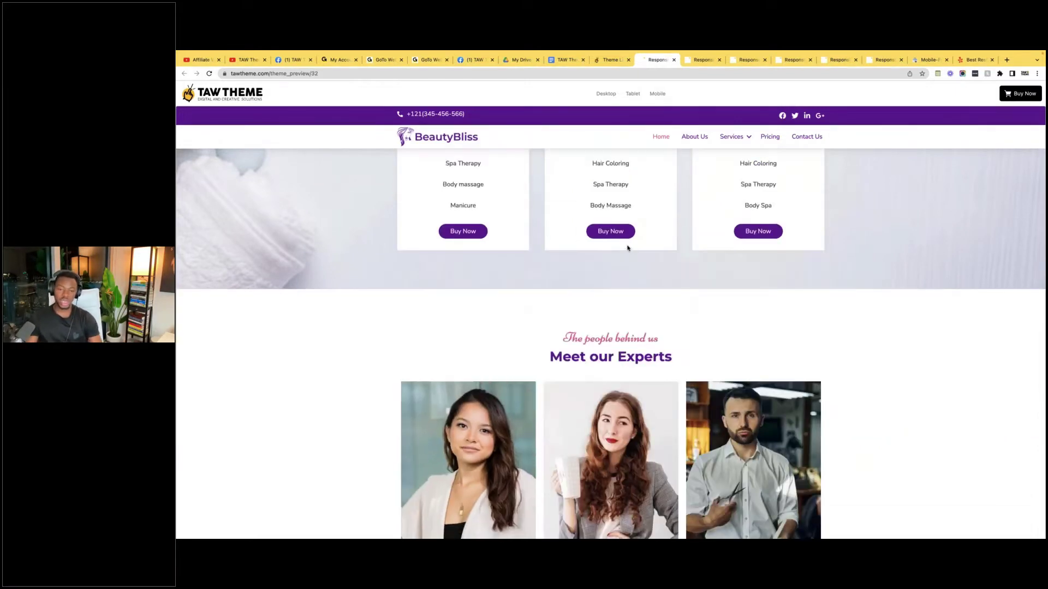
{"action": "scroll", "coordinate": [627, 229], "scroll_direction": "up", "scroll_amount": 3}
{"action": "scroll", "coordinate": [666, 256], "scroll_direction": "up", "scroll_amount": 2}
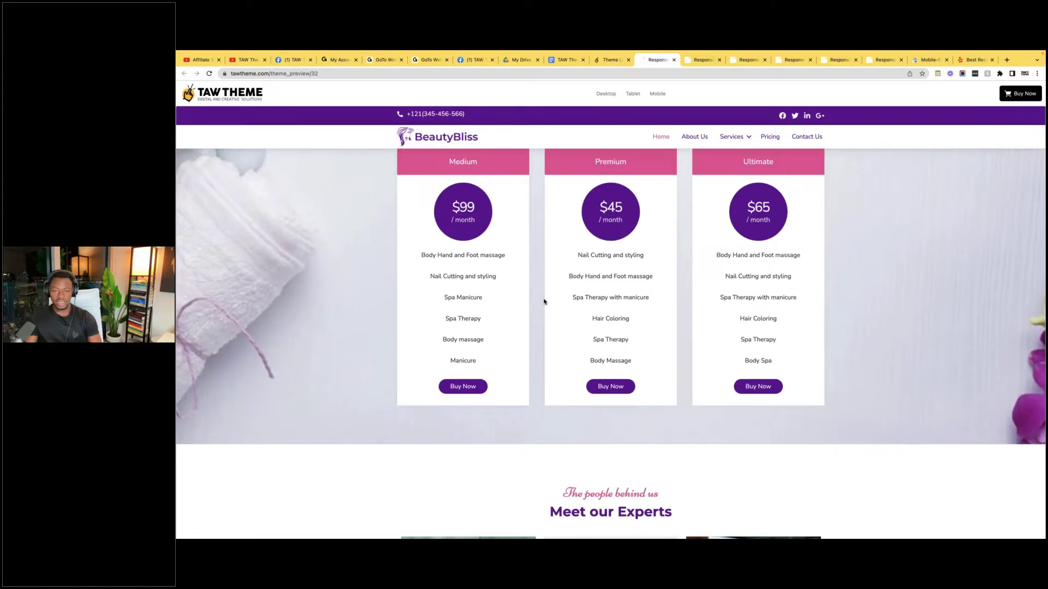
- Browse the staff profiles in the Meet our Experts carousel through its first, second and third slides
{"action": "scroll", "coordinate": [746, 356], "scroll_direction": "down", "scroll_amount": 11}
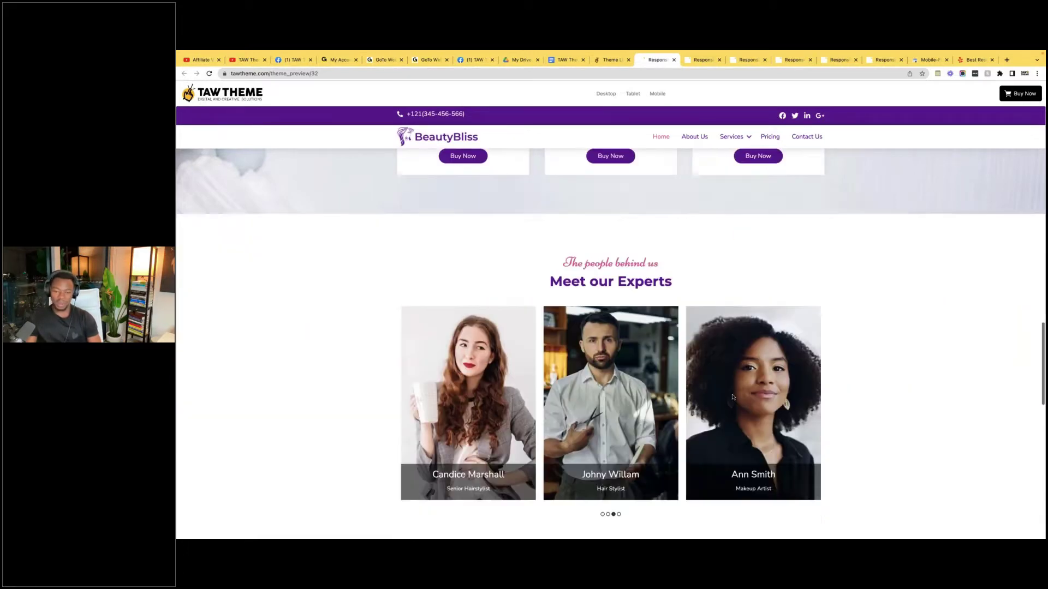
{"action": "scroll", "coordinate": [732, 397], "scroll_direction": "down", "scroll_amount": 3}
{"action": "scroll", "coordinate": [590, 435], "scroll_direction": "up", "scroll_amount": 3}
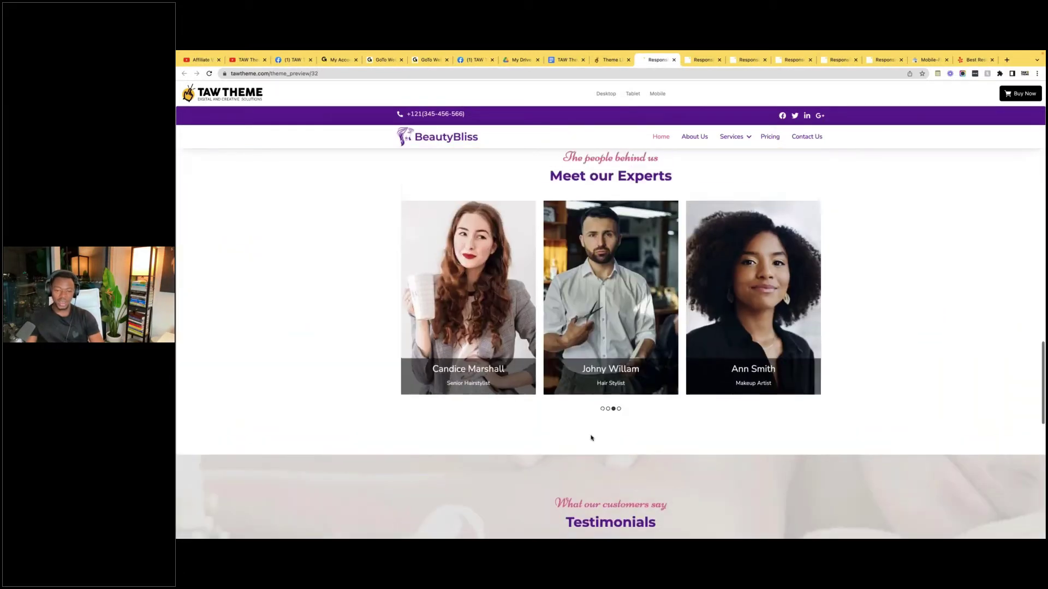
{"action": "left_click", "coordinate": [603, 410]}
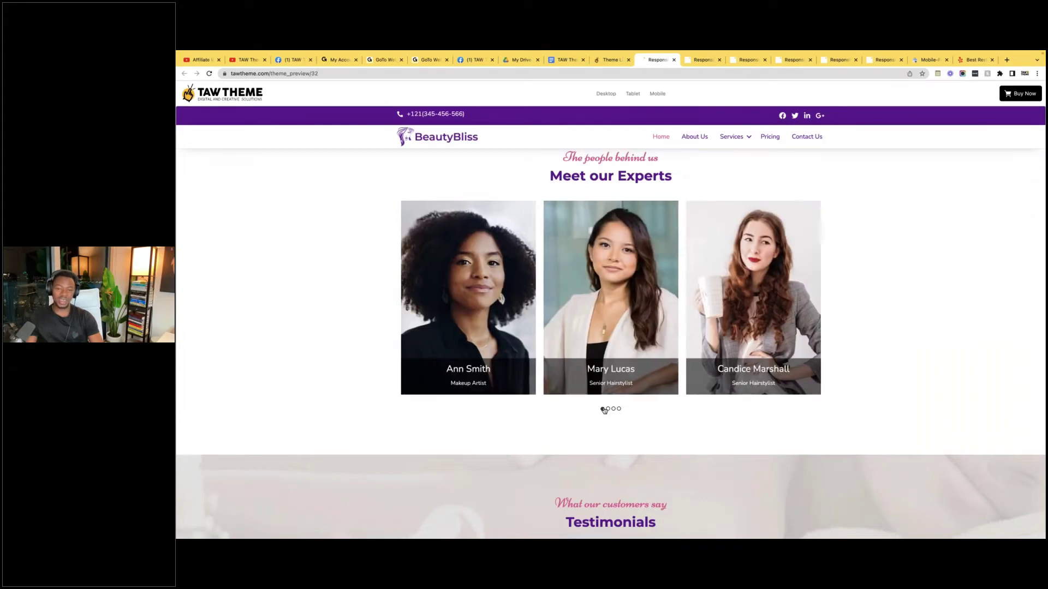
{"action": "left_click", "coordinate": [607, 409]}
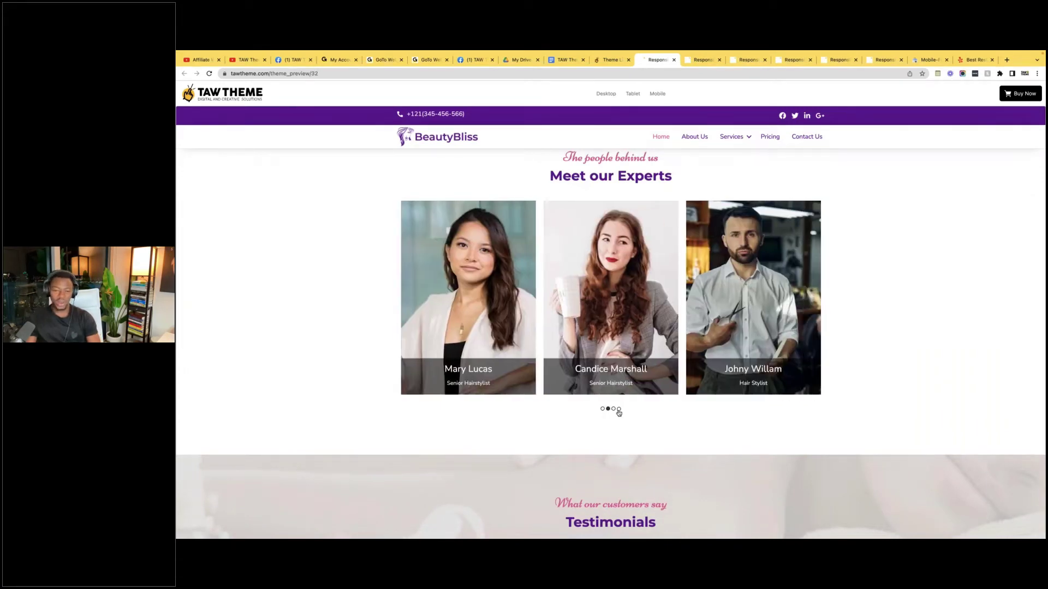
{"action": "left_click", "coordinate": [613, 409]}
- Look through the template's Testimonials section and the beauty photo gallery beneath it
{"action": "scroll", "coordinate": [617, 419], "scroll_direction": "down", "scroll_amount": 10}
{"action": "scroll", "coordinate": [633, 404], "scroll_direction": "down", "scroll_amount": 2}
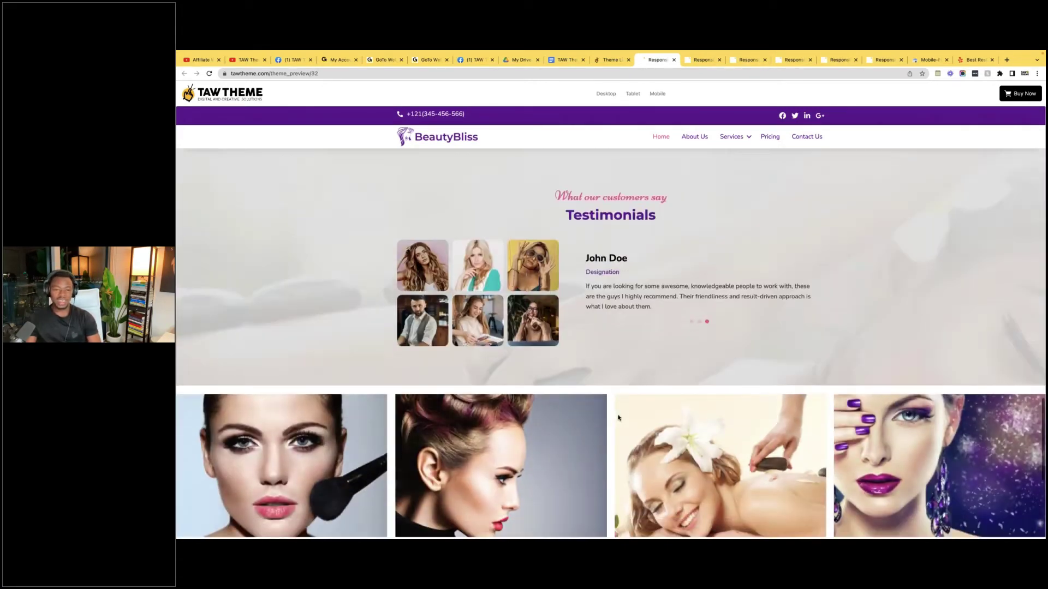
{"action": "scroll", "coordinate": [682, 343], "scroll_direction": "down", "scroll_amount": 3}
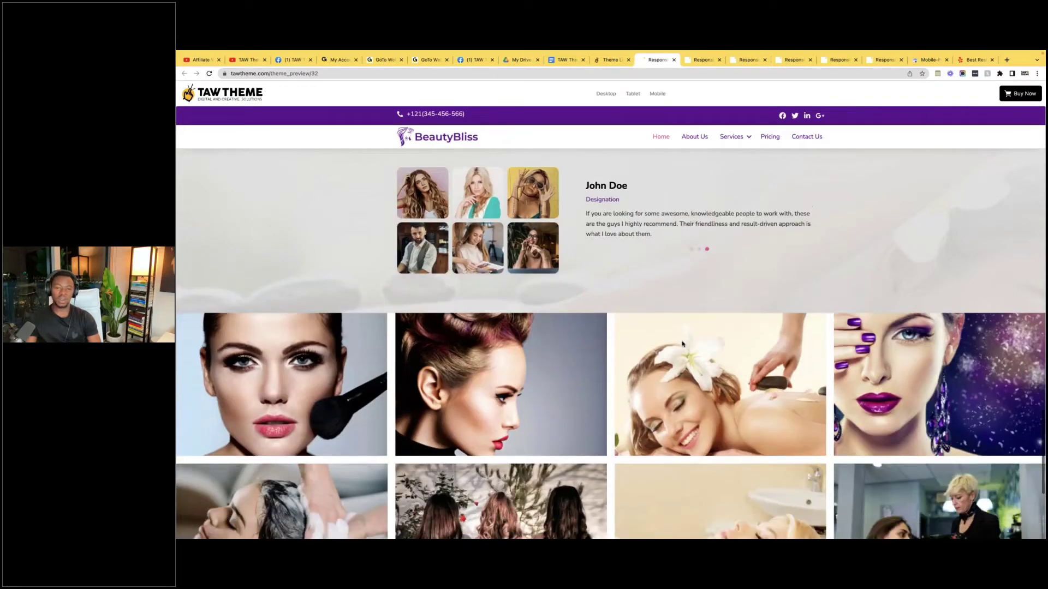
{"action": "scroll", "coordinate": [606, 387], "scroll_direction": "up", "scroll_amount": 4}
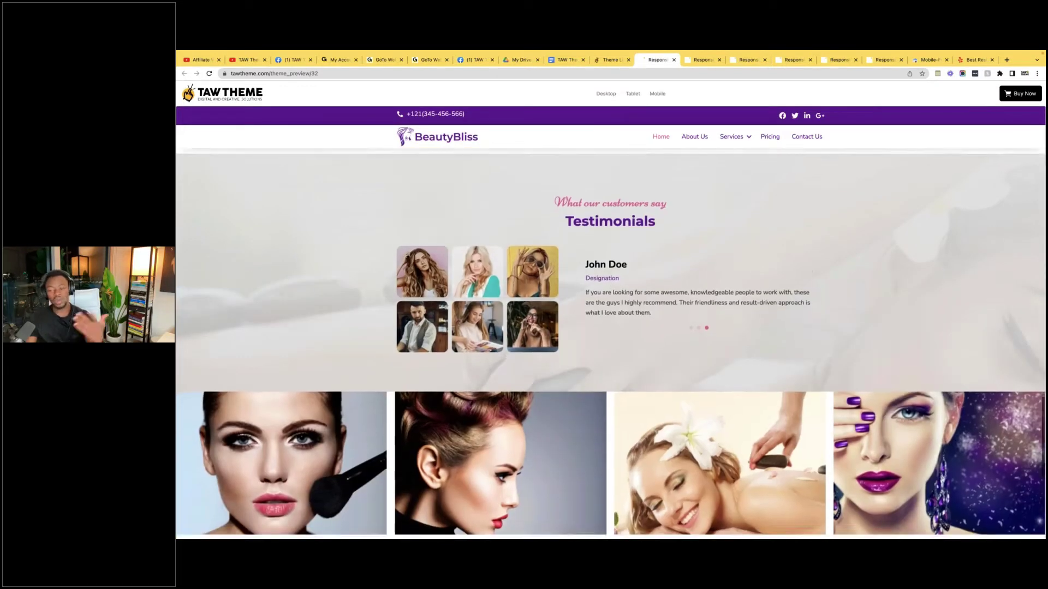
- Look through the BeautyBliss template's beauty photo gallery, newsletter sign-up and footer sections
{"action": "scroll", "coordinate": [633, 333], "scroll_direction": "down", "scroll_amount": 3}
{"action": "scroll", "coordinate": [660, 278], "scroll_direction": "down", "scroll_amount": 3}
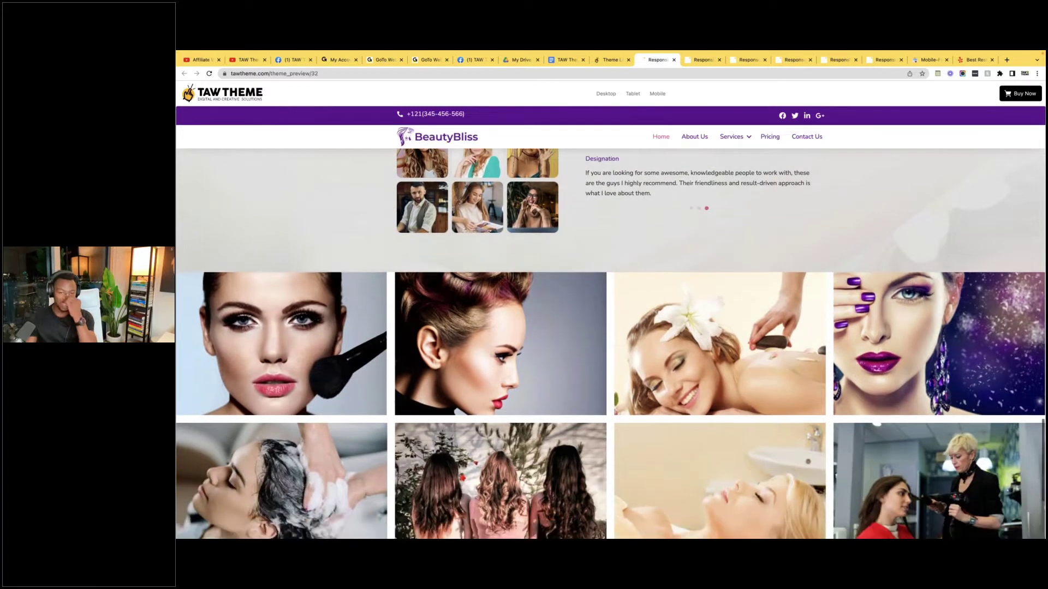
{"action": "scroll", "coordinate": [822, 404], "scroll_direction": "up", "scroll_amount": 1}
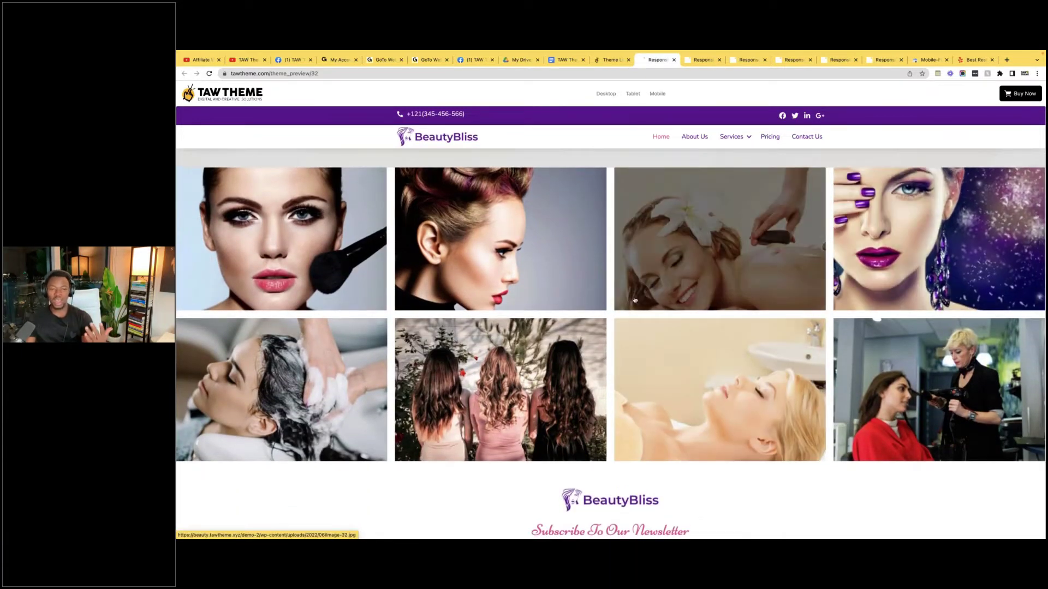
{"action": "scroll", "coordinate": [863, 271], "scroll_direction": "down", "scroll_amount": 4}
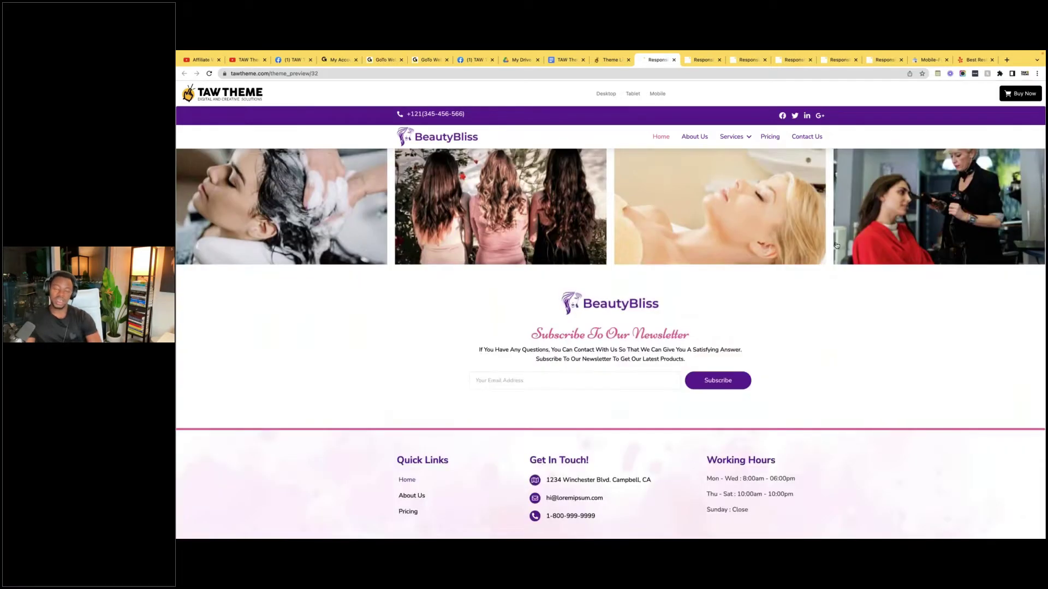
{"action": "scroll", "coordinate": [863, 271], "scroll_direction": "up", "scroll_amount": 10}
{"action": "scroll", "coordinate": [830, 253], "scroll_direction": "down", "scroll_amount": 5}
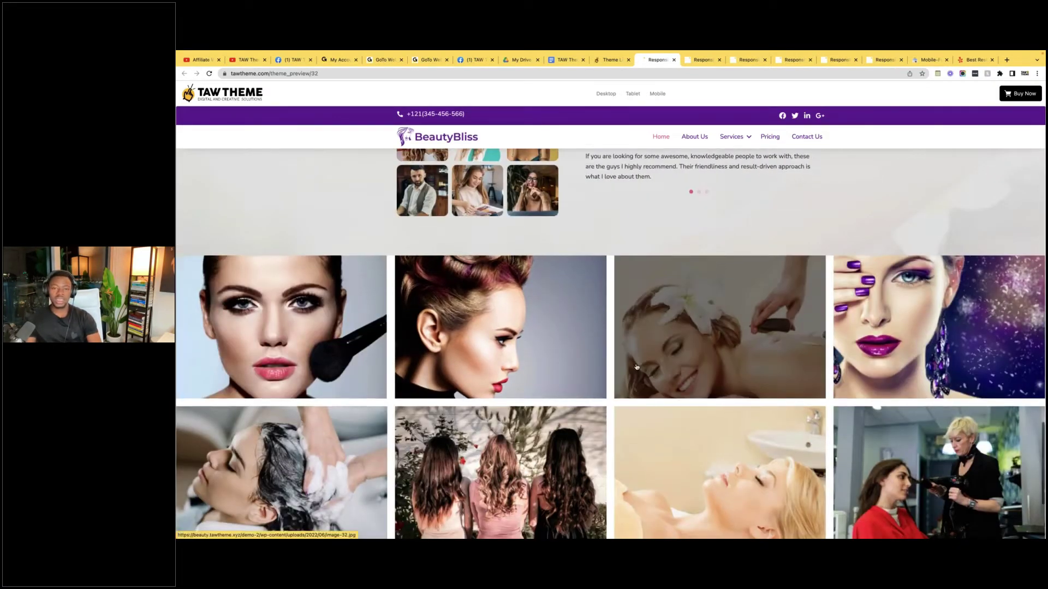
{"action": "scroll", "coordinate": [636, 367], "scroll_direction": "up", "scroll_amount": 8}
- Preview Beauty Template -3 from the marketplace and view its introduction and Our Services entries
{"action": "left_click", "coordinate": [608, 60]}
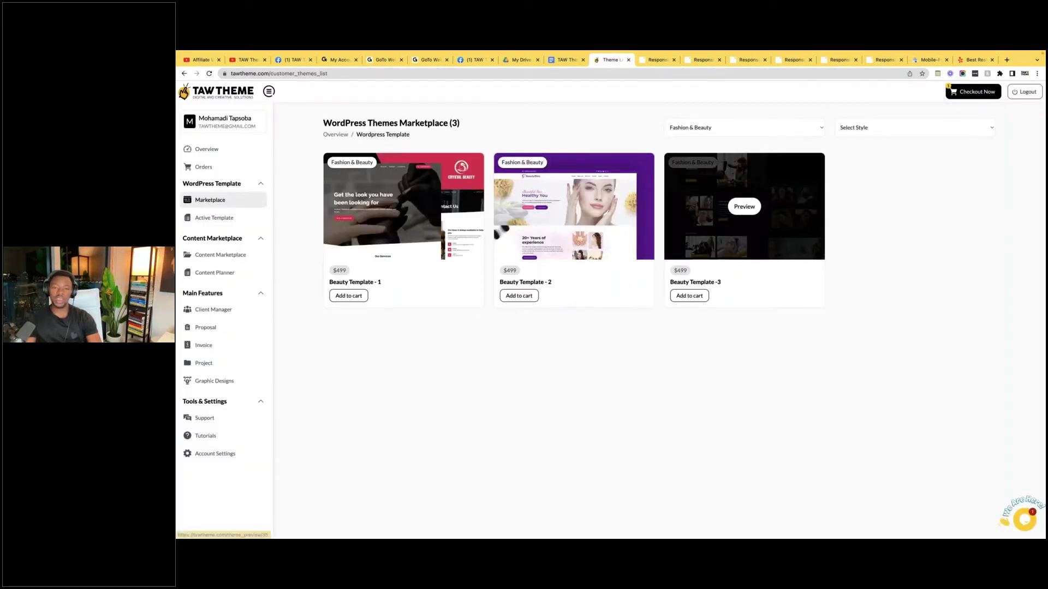
{"action": "left_click", "coordinate": [744, 207]}
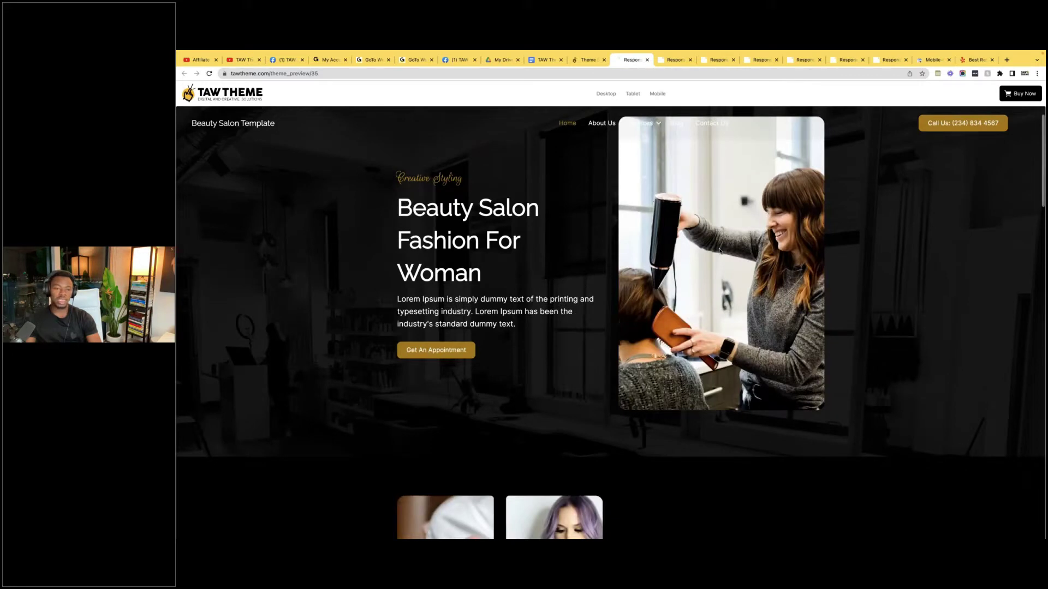
{"action": "scroll", "coordinate": [627, 459], "scroll_direction": "down", "scroll_amount": 5}
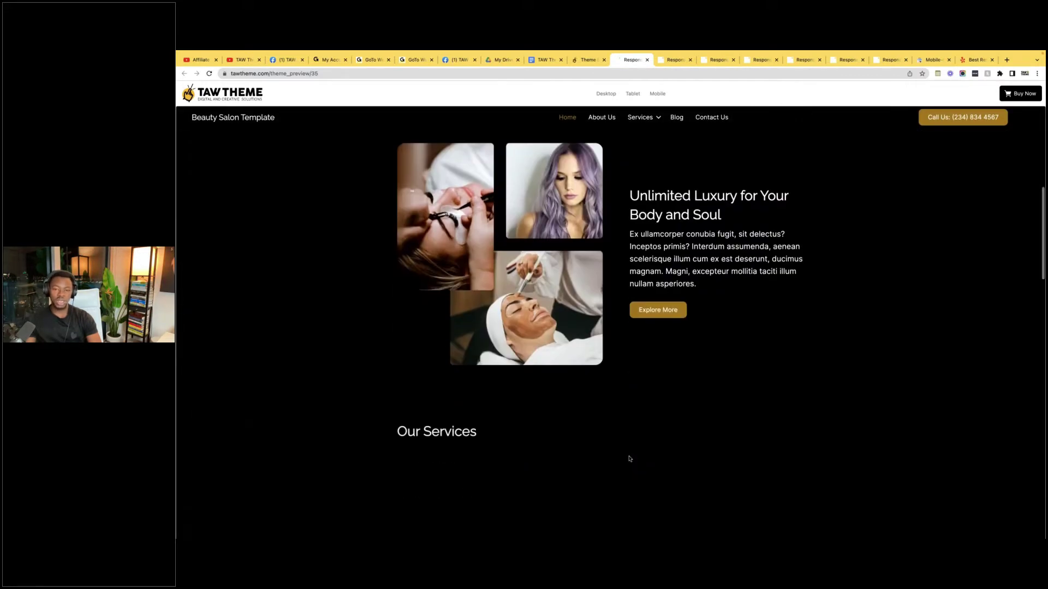
{"action": "scroll", "coordinate": [629, 459], "scroll_direction": "down", "scroll_amount": 3}
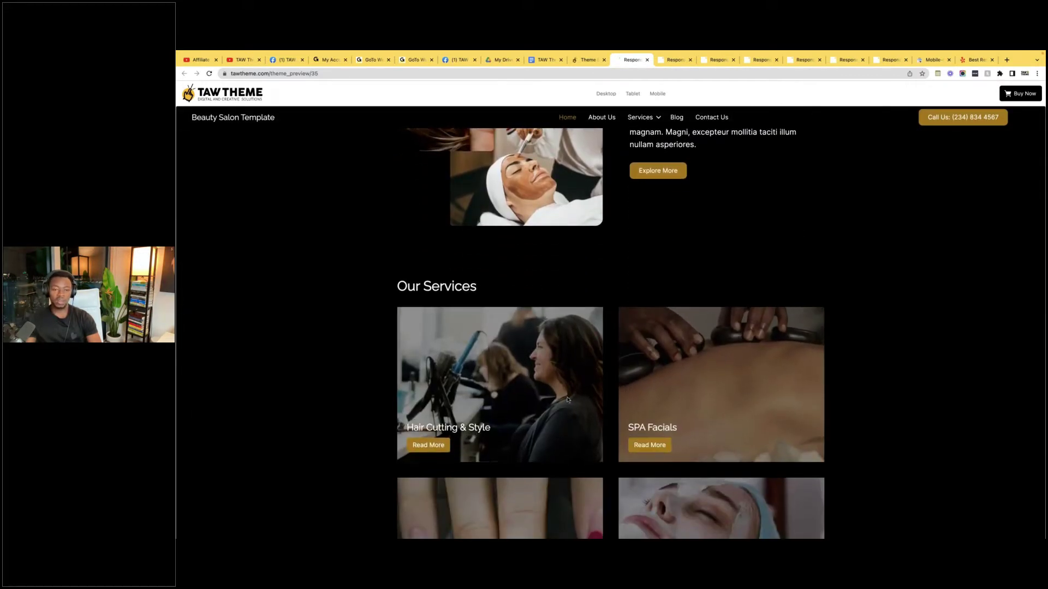
{"action": "scroll", "coordinate": [568, 400], "scroll_direction": "down", "scroll_amount": 5}
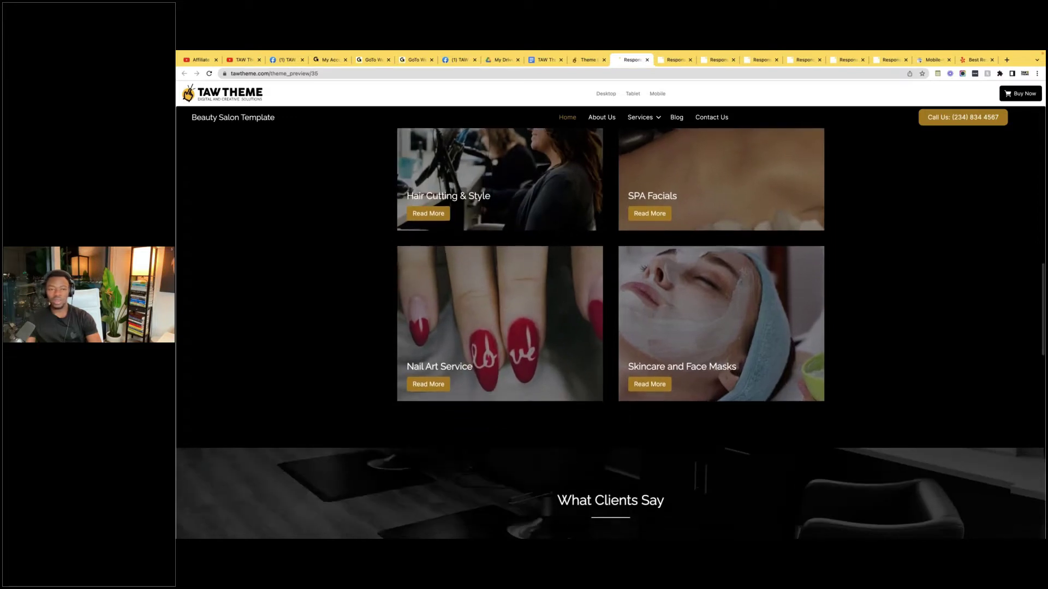
{"action": "scroll", "coordinate": [543, 221], "scroll_direction": "down", "scroll_amount": 1}
{"action": "scroll", "coordinate": [491, 354], "scroll_direction": "up", "scroll_amount": 2}
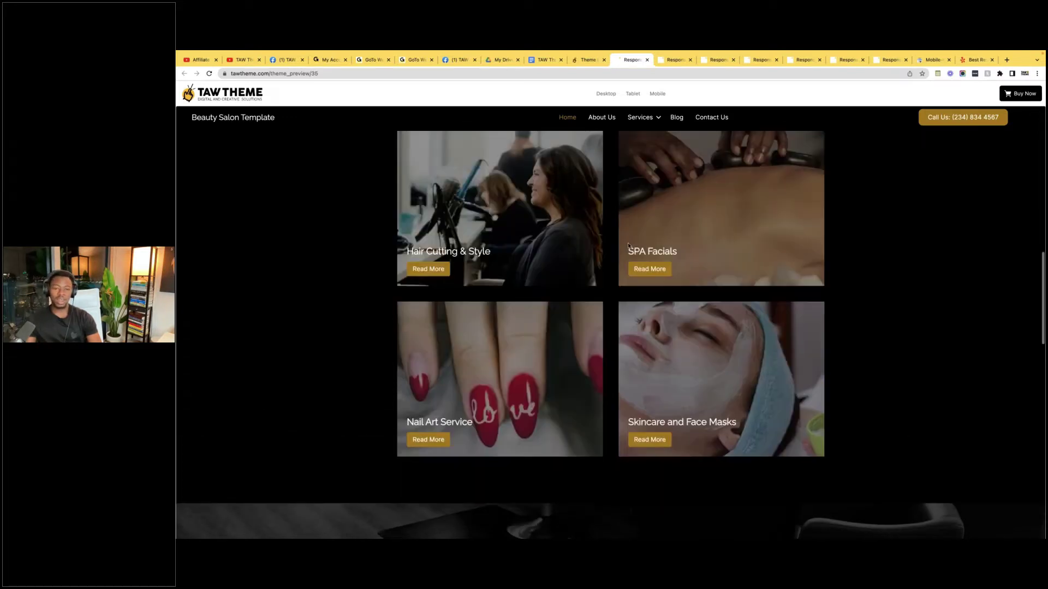
- Look over the salon template's What Clients Say, Meet Our Team and photo gallery sections
{"action": "scroll", "coordinate": [459, 441], "scroll_direction": "down", "scroll_amount": 15}
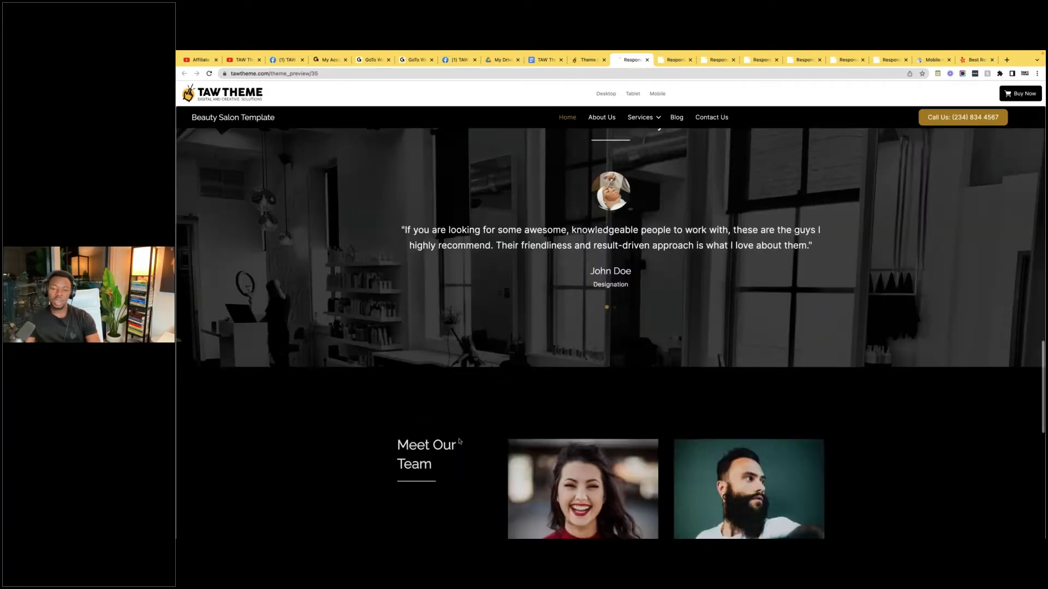
{"action": "scroll", "coordinate": [458, 442], "scroll_direction": "down", "scroll_amount": 4}
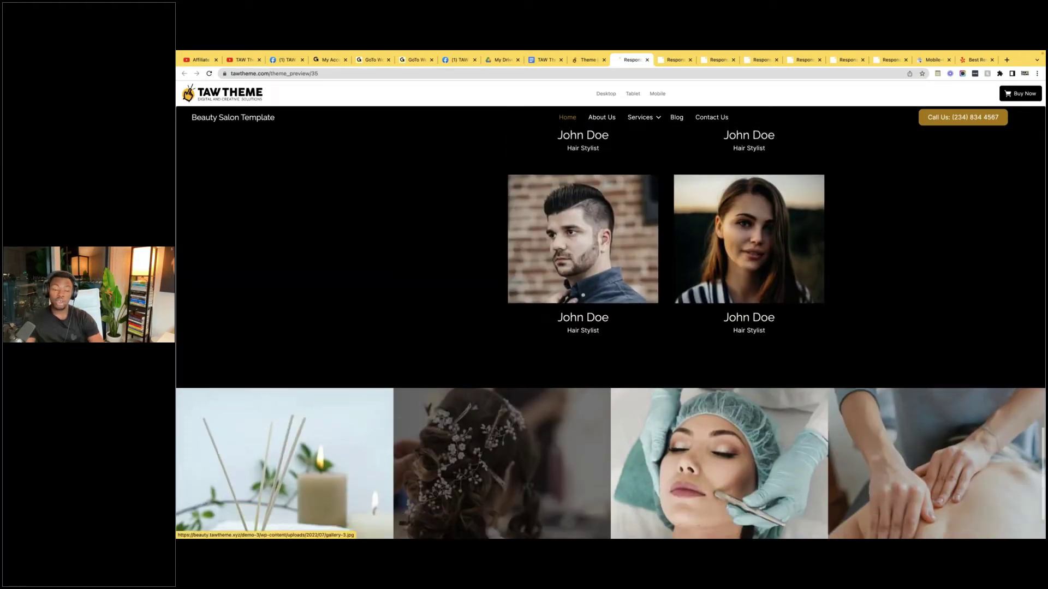
{"action": "scroll", "coordinate": [580, 237], "scroll_direction": "up", "scroll_amount": 20}
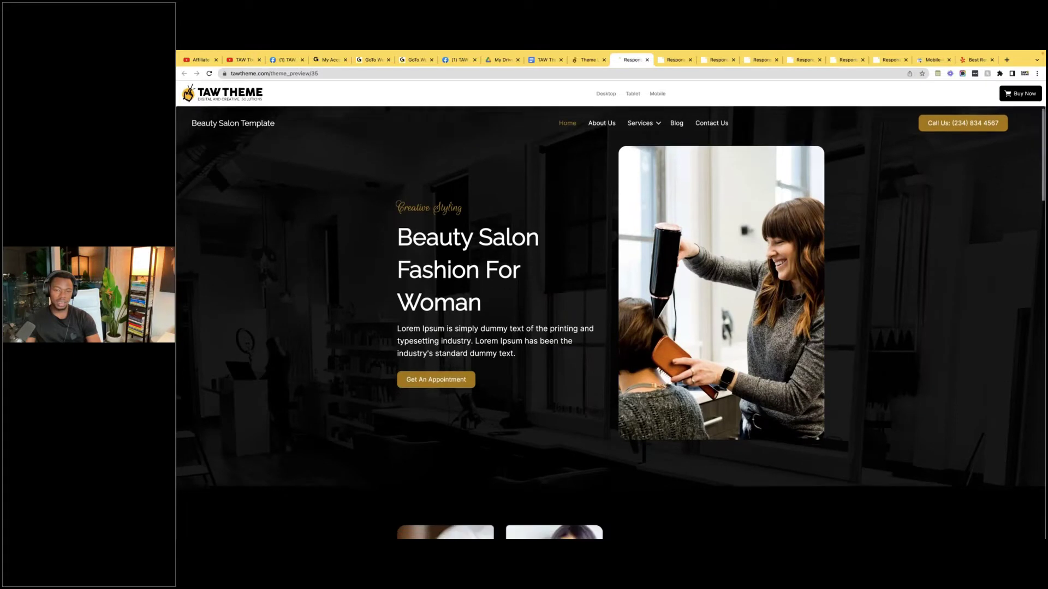
- Open the template's Hair Cut & Style service page and review its haircut price lists and footer
{"action": "mouse_move", "coordinate": [640, 135]}
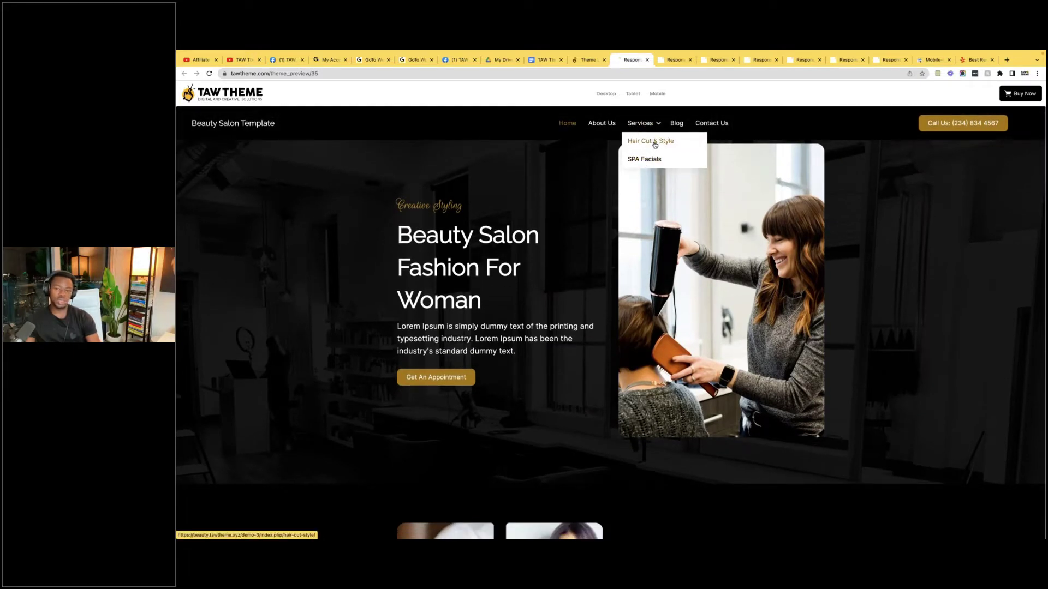
{"action": "left_click", "coordinate": [655, 144]}
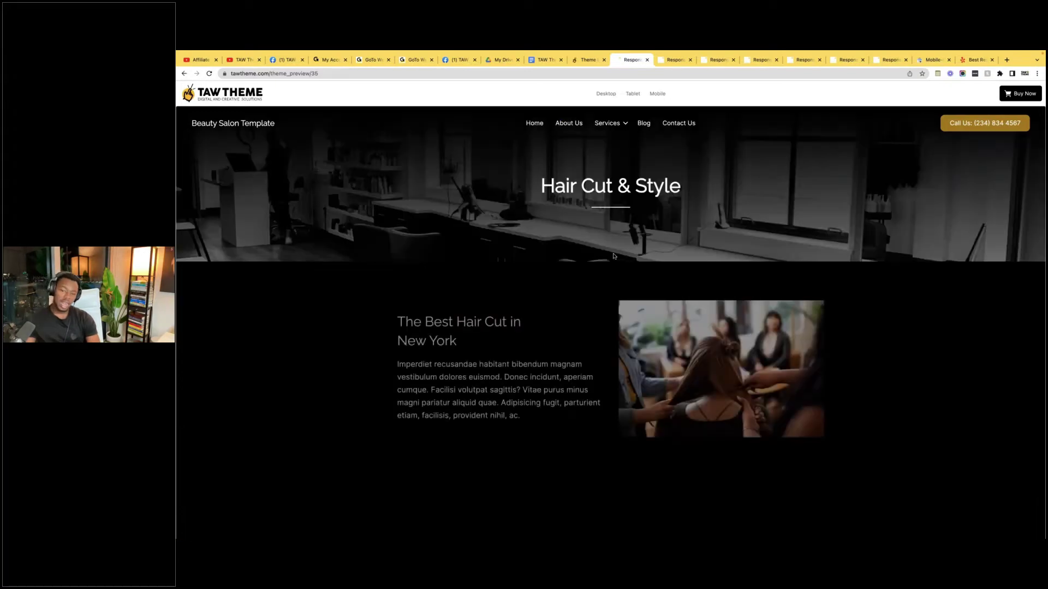
{"action": "scroll", "coordinate": [579, 353], "scroll_direction": "down", "scroll_amount": 2}
{"action": "scroll", "coordinate": [579, 353], "scroll_direction": "down", "scroll_amount": 6}
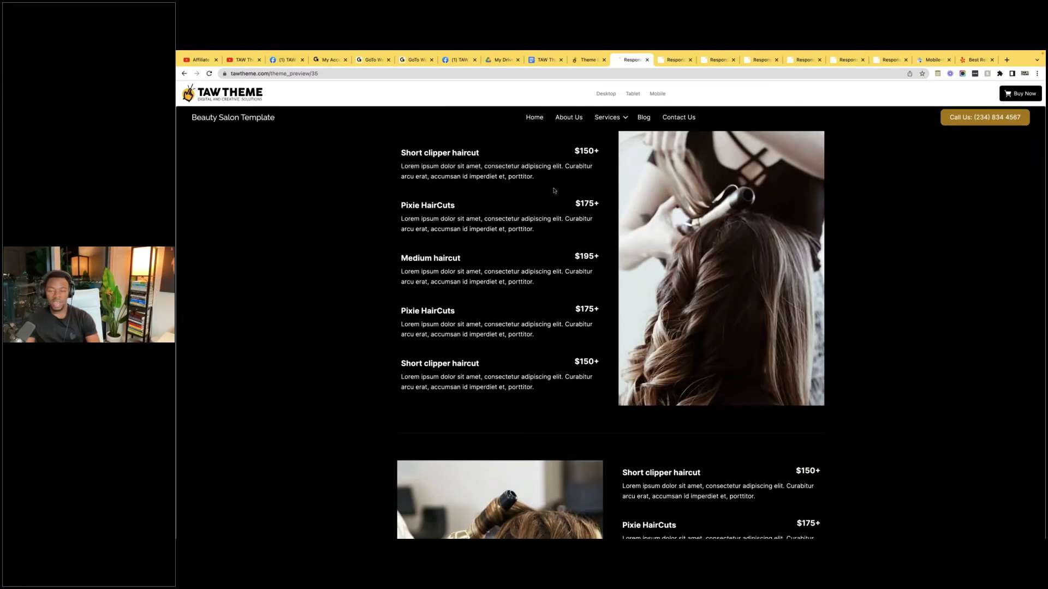
{"action": "scroll", "coordinate": [554, 190], "scroll_direction": "down", "scroll_amount": 3}
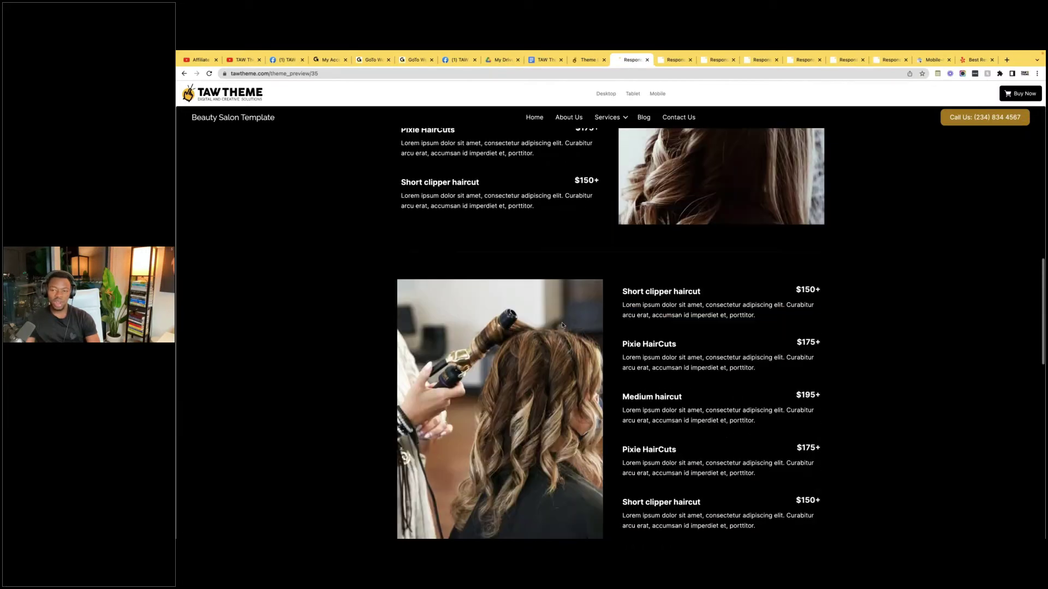
{"action": "scroll", "coordinate": [562, 325], "scroll_direction": "down", "scroll_amount": 12}
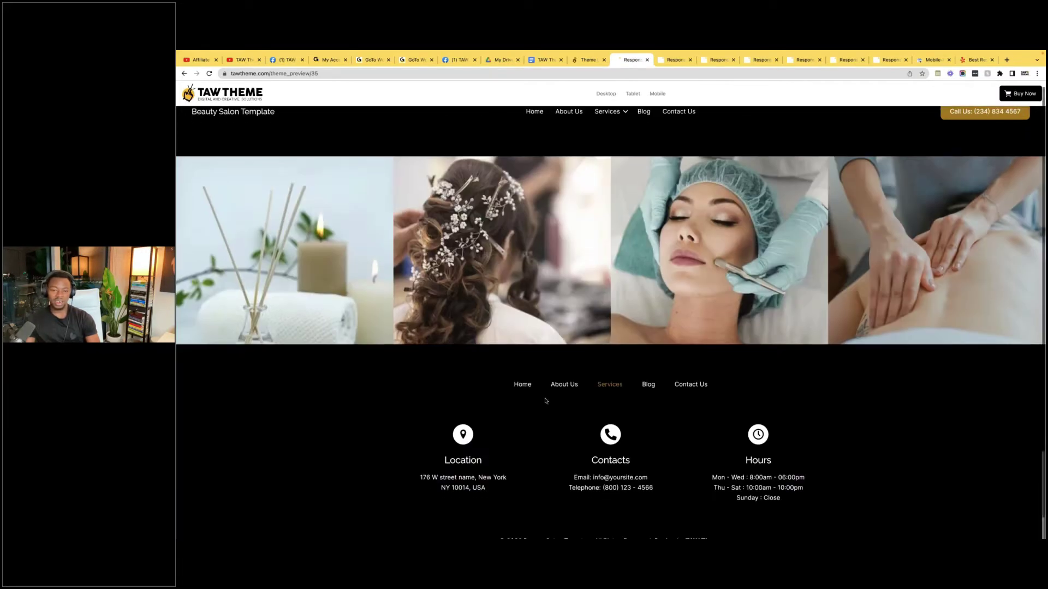
- Try viewing the Hair Cut & Style page in the browser's device emulation with the iPhone SE dimensions
{"action": "right_click", "coordinate": [857, 375]}
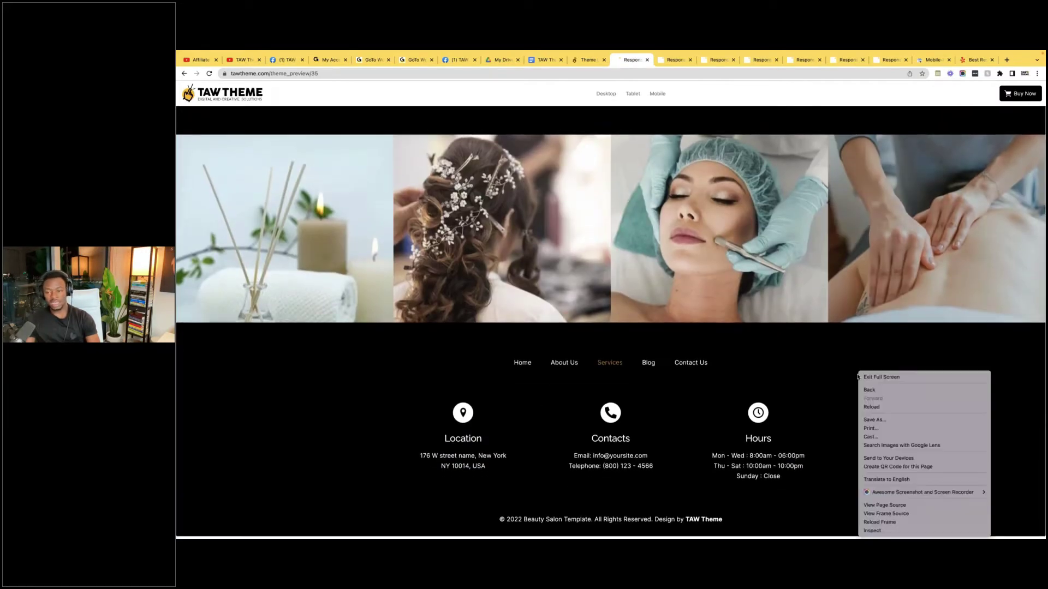
{"action": "left_click", "coordinate": [862, 531]}
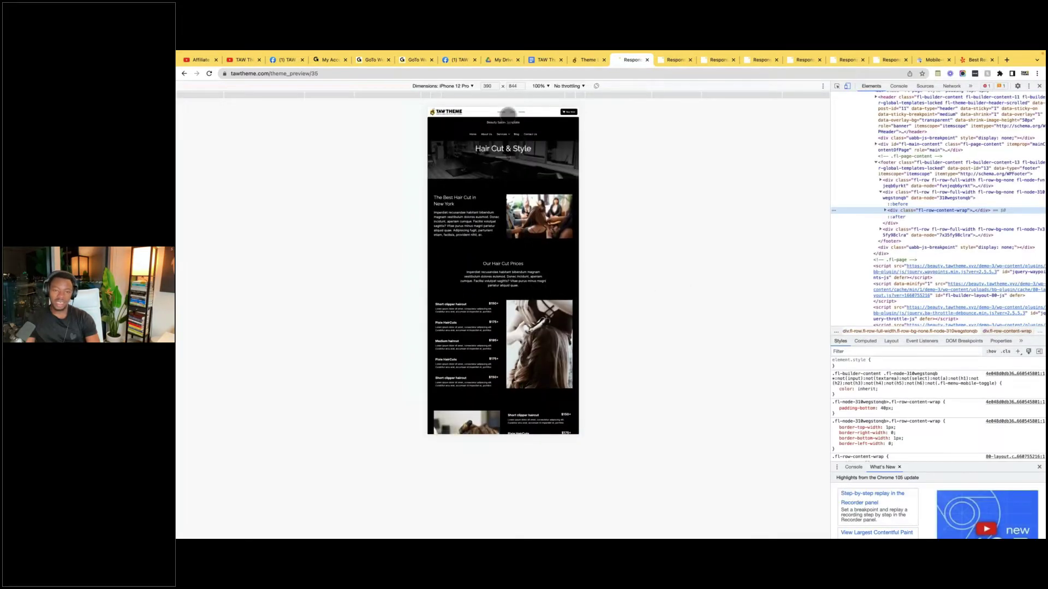
{"action": "left_click", "coordinate": [472, 86]}
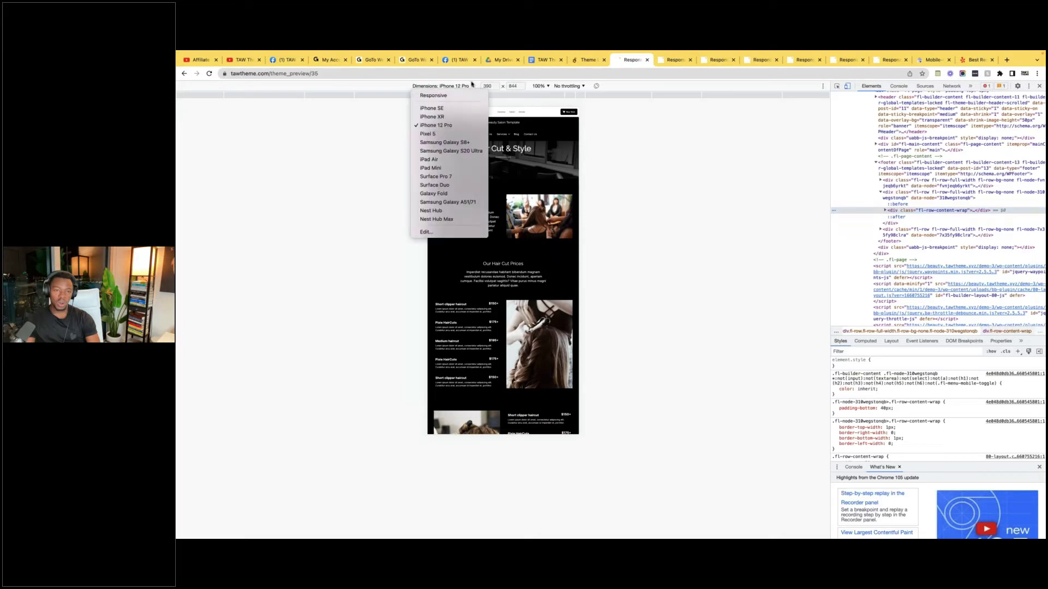
{"action": "left_click", "coordinate": [568, 86]}
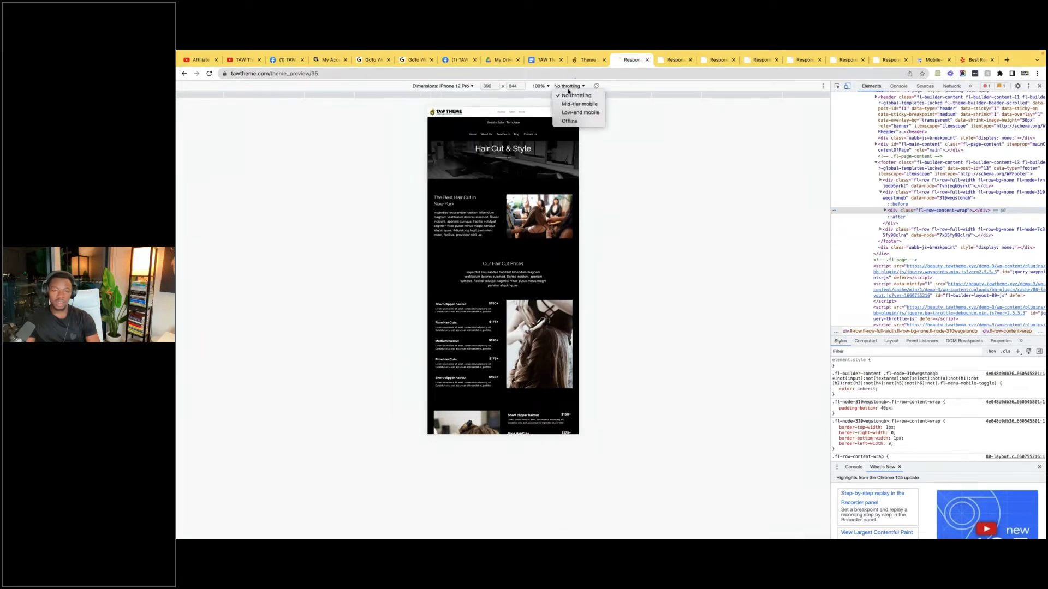
{"action": "left_click", "coordinate": [635, 80]}
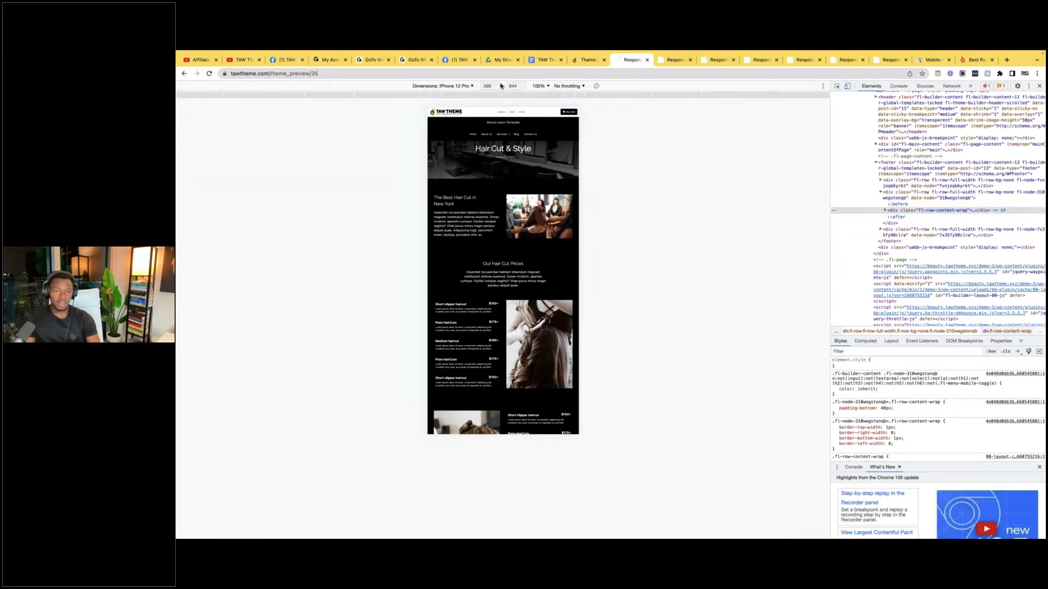
{"action": "left_click", "coordinate": [460, 88]}
{"action": "left_click", "coordinate": [459, 87]}
{"action": "left_click", "coordinate": [459, 87]}
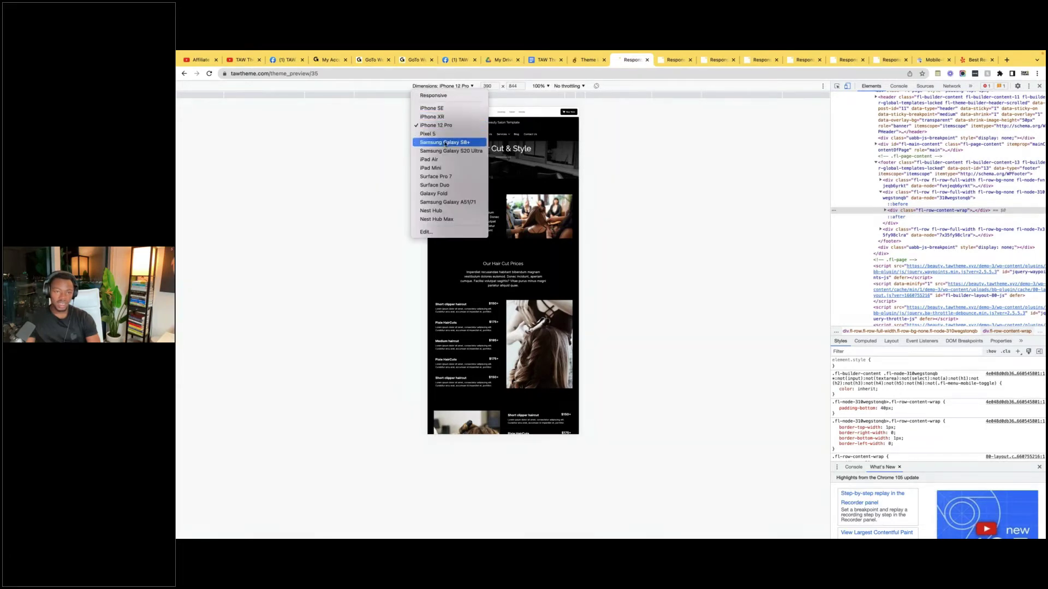
{"action": "left_click", "coordinate": [442, 111]}
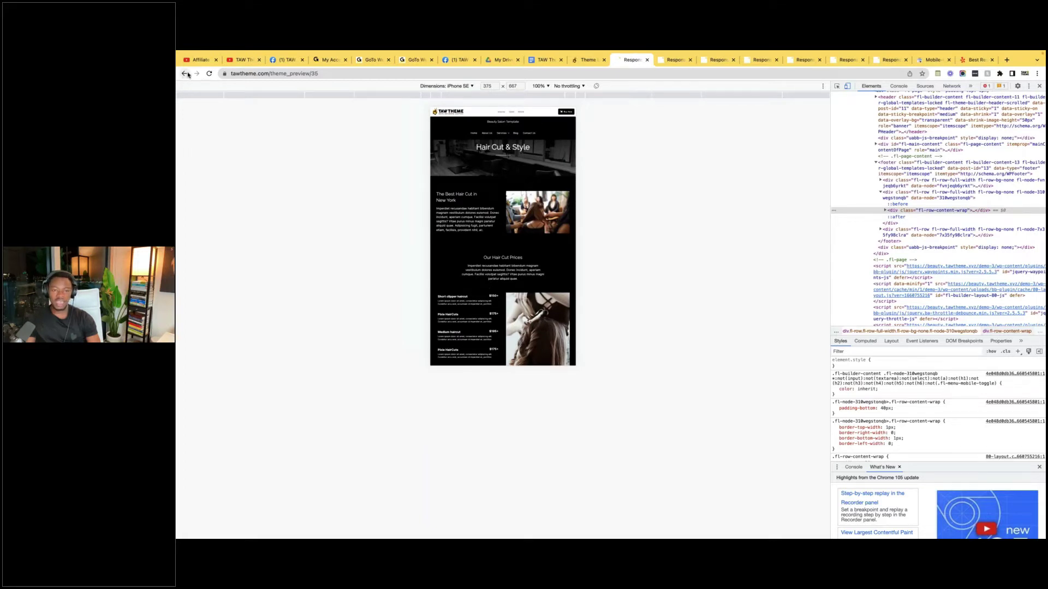
- Return to the salon template's home page and close the developer tools
{"action": "left_click", "coordinate": [188, 74]}
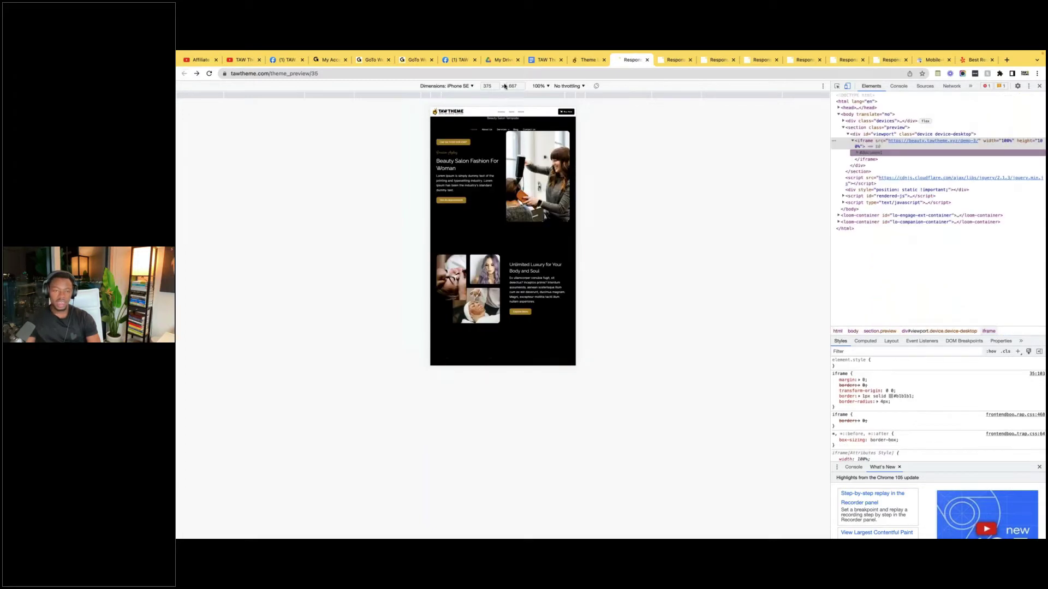
{"action": "left_click", "coordinate": [1038, 86]}
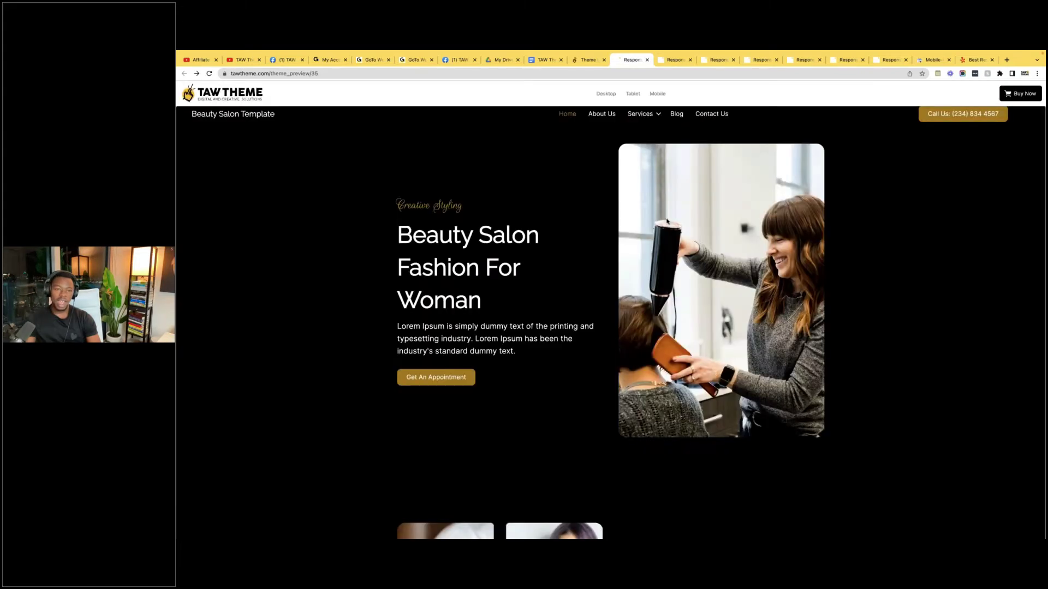
{"action": "scroll", "coordinate": [666, 219], "scroll_direction": "down", "scroll_amount": 1}
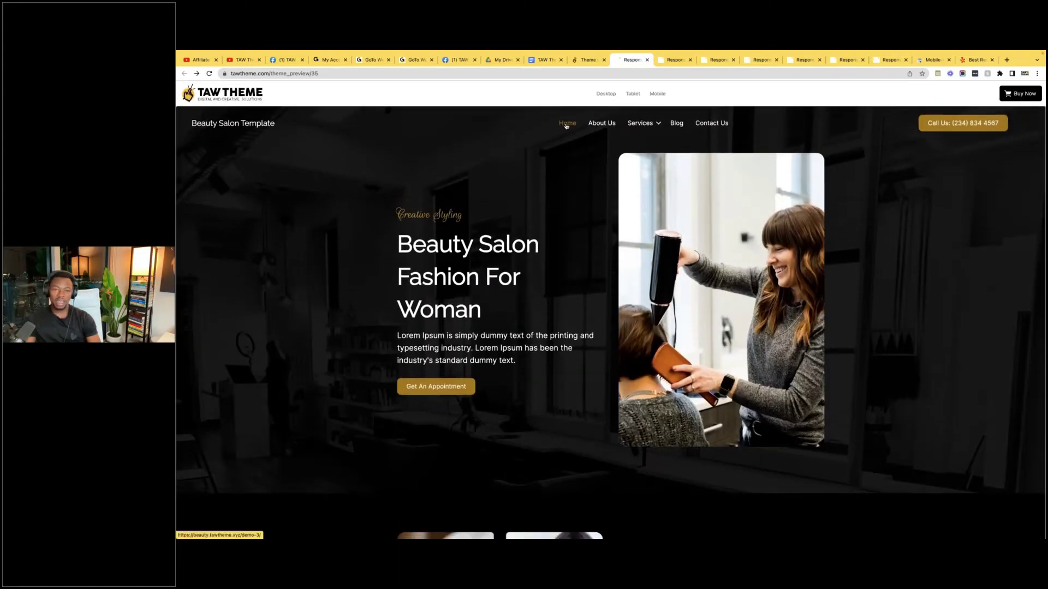
- Switch the salon template preview to Mobile and examine its header and opening section
{"action": "left_click", "coordinate": [658, 94]}
{"action": "scroll", "coordinate": [610, 256], "scroll_direction": "down", "scroll_amount": 10}
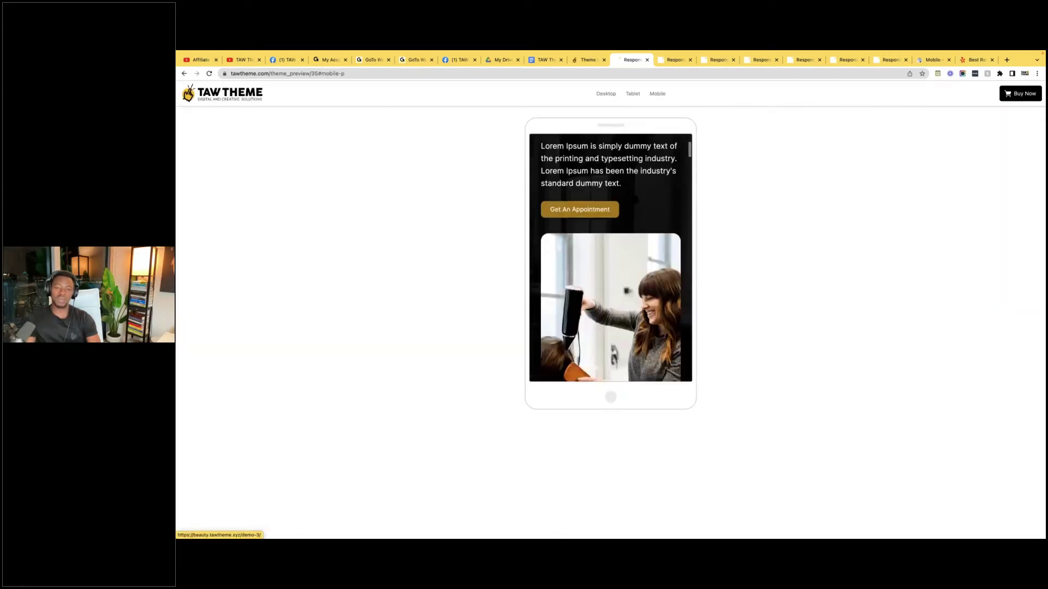
{"action": "scroll", "coordinate": [590, 323], "scroll_direction": "up", "scroll_amount": 10}
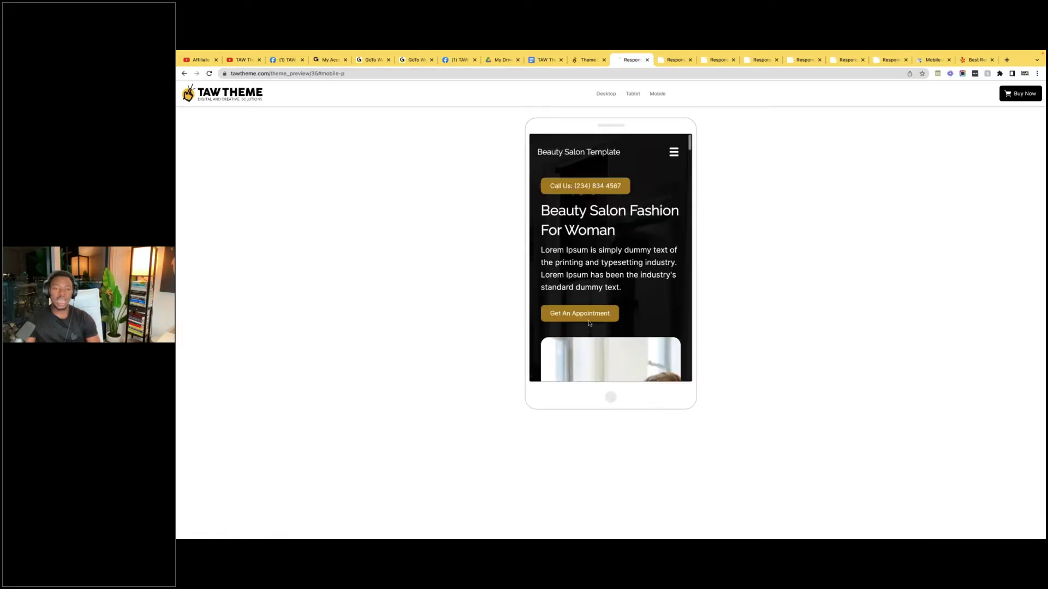
{"action": "scroll", "coordinate": [626, 160], "scroll_direction": "down", "scroll_amount": 2}
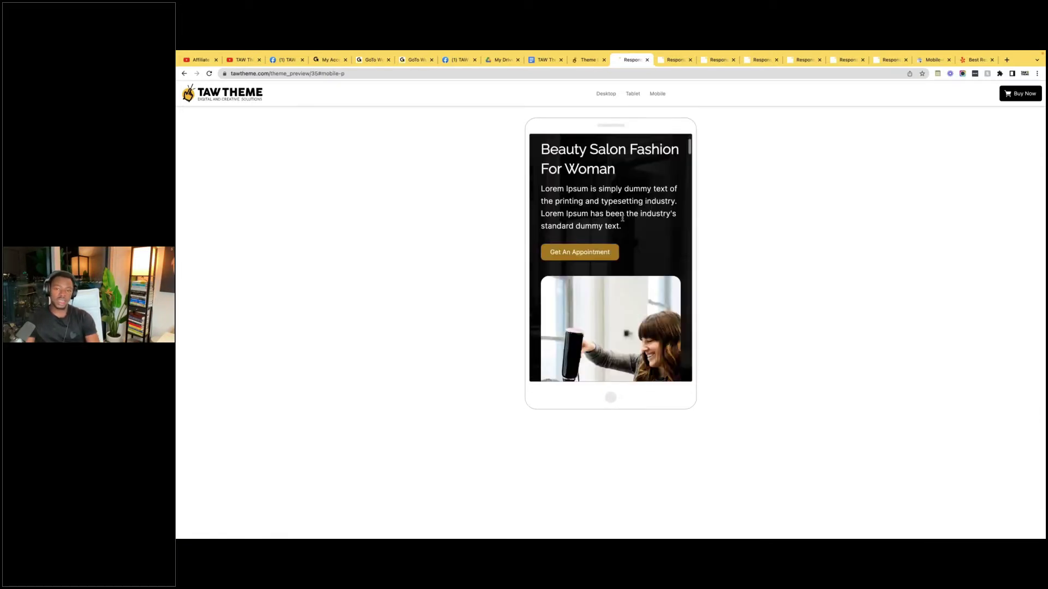
{"action": "scroll", "coordinate": [633, 142], "scroll_direction": "up", "scroll_amount": 2}
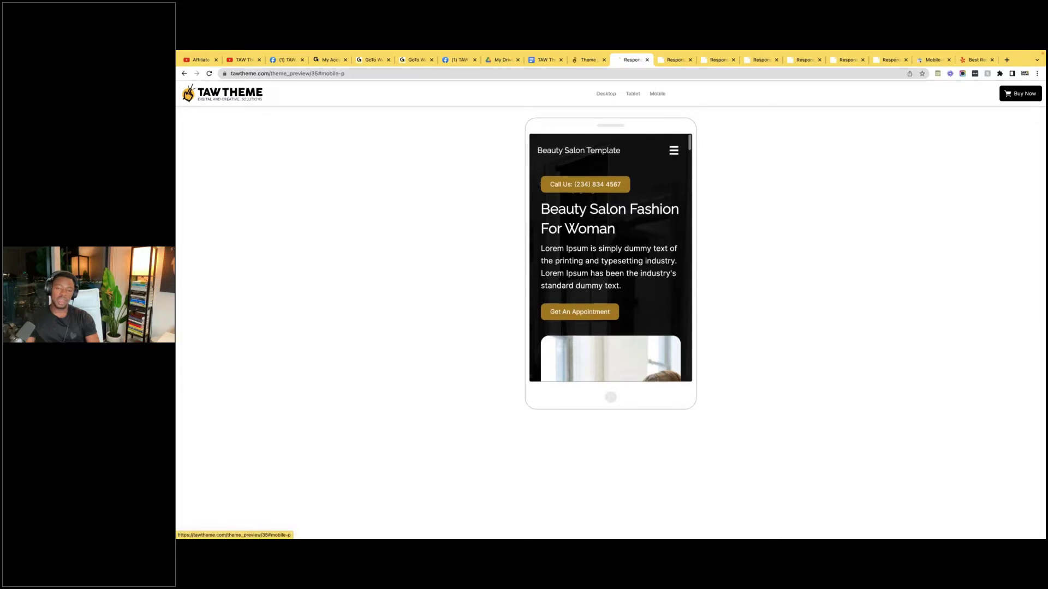
- Look through the rest of the mobile layout, including What Clients Say, Meet Our Team and the gallery
{"action": "scroll", "coordinate": [610, 257], "scroll_direction": "down", "scroll_amount": 5}
{"action": "scroll", "coordinate": [610, 256], "scroll_direction": "up", "scroll_amount": 4}
{"action": "scroll", "coordinate": [610, 257], "scroll_direction": "down", "scroll_amount": 4}
{"action": "scroll", "coordinate": [598, 260], "scroll_direction": "down", "scroll_amount": 10}
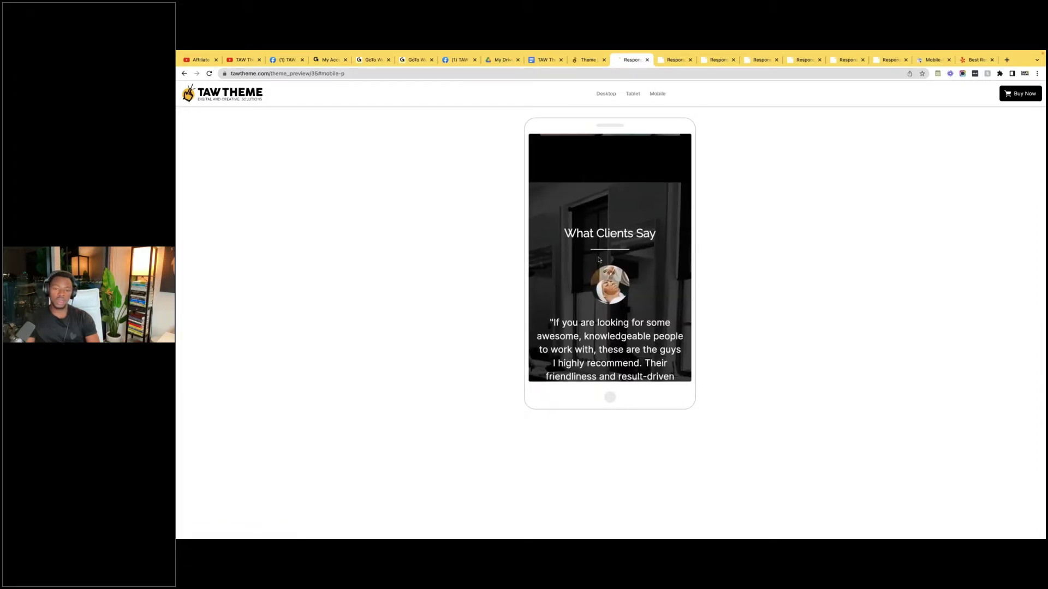
{"action": "scroll", "coordinate": [600, 246], "scroll_direction": "down", "scroll_amount": 8}
{"action": "scroll", "coordinate": [604, 234], "scroll_direction": "up", "scroll_amount": 6}
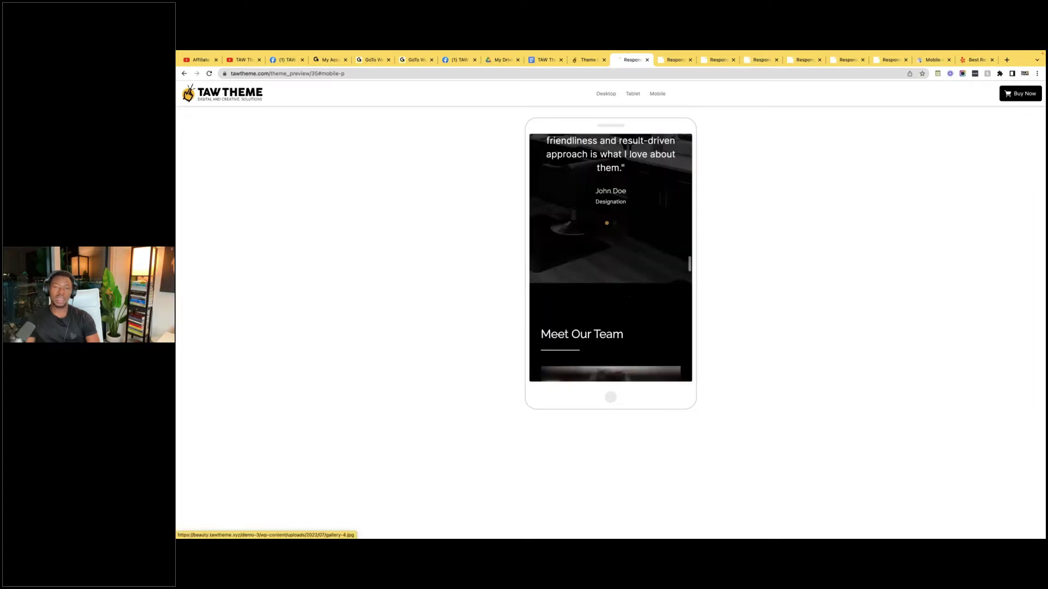
- Switch the salon template preview to Tablet and look over the team section and the opening section
{"action": "left_click", "coordinate": [632, 93]}
{"action": "scroll", "coordinate": [603, 377], "scroll_direction": "down", "scroll_amount": 3}
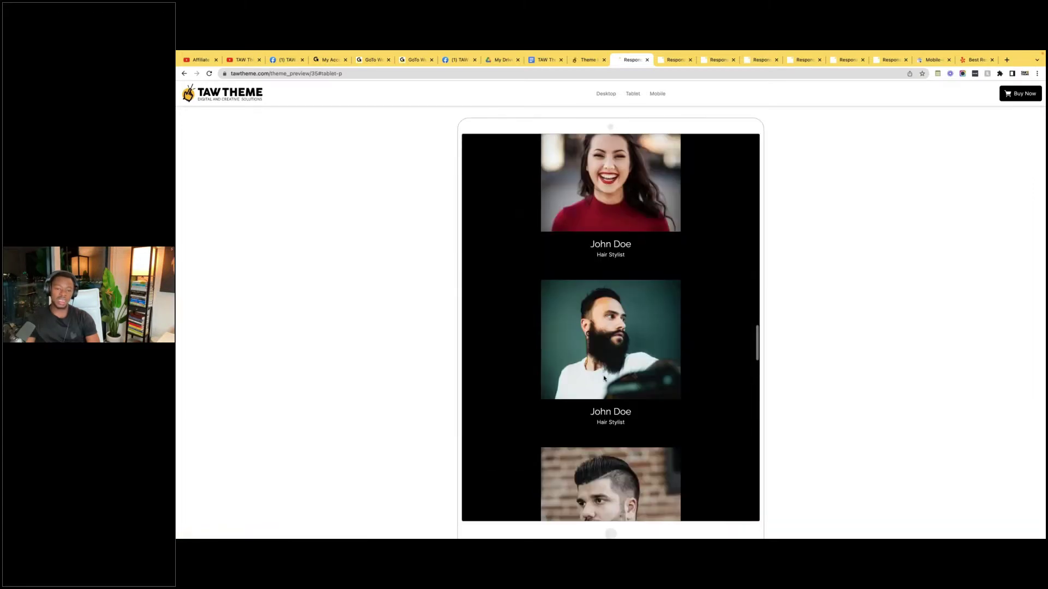
{"action": "scroll", "coordinate": [603, 376], "scroll_direction": "up", "scroll_amount": 15}
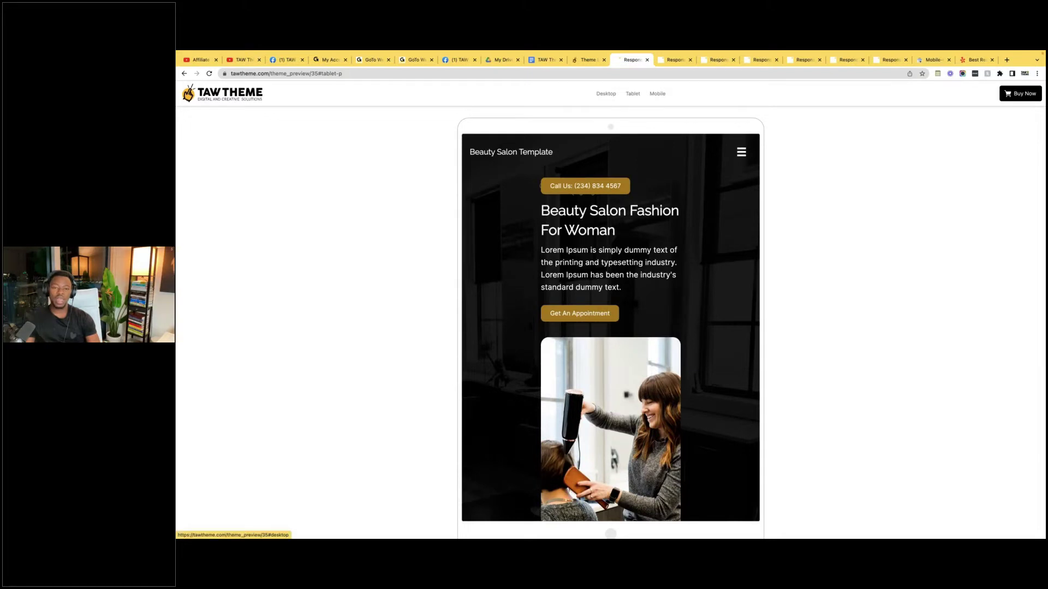
- Switch the salon template preview to Desktop and look over the home page layout
{"action": "left_click", "coordinate": [606, 94]}
{"action": "scroll", "coordinate": [604, 273], "scroll_direction": "down", "scroll_amount": 8}
{"action": "scroll", "coordinate": [605, 272], "scroll_direction": "up", "scroll_amount": 8}
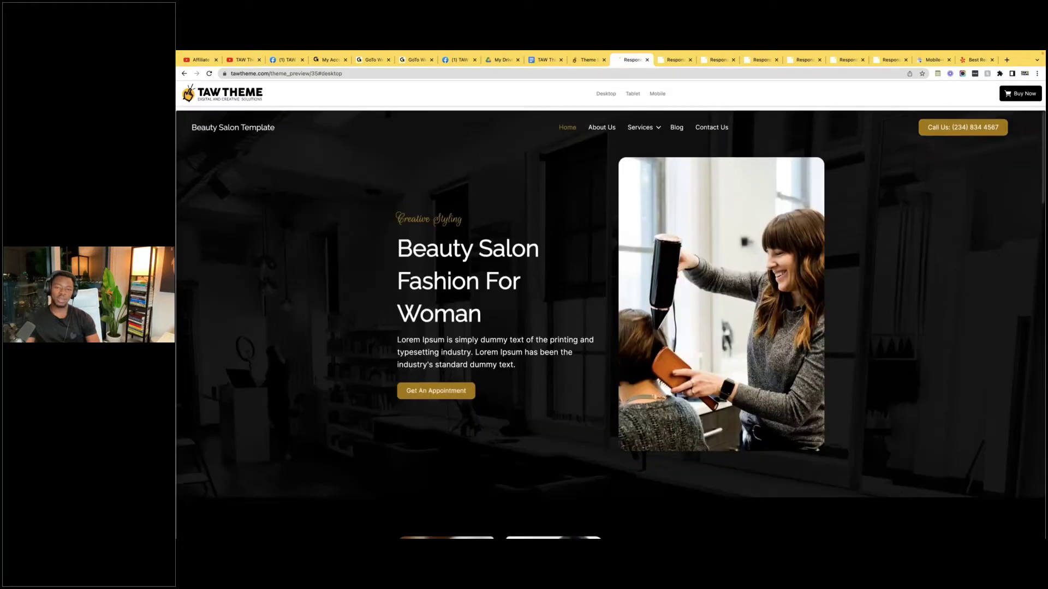
{"action": "scroll", "coordinate": [593, 296], "scroll_direction": "down", "scroll_amount": 8}
{"action": "scroll", "coordinate": [593, 295], "scroll_direction": "up", "scroll_amount": 8}
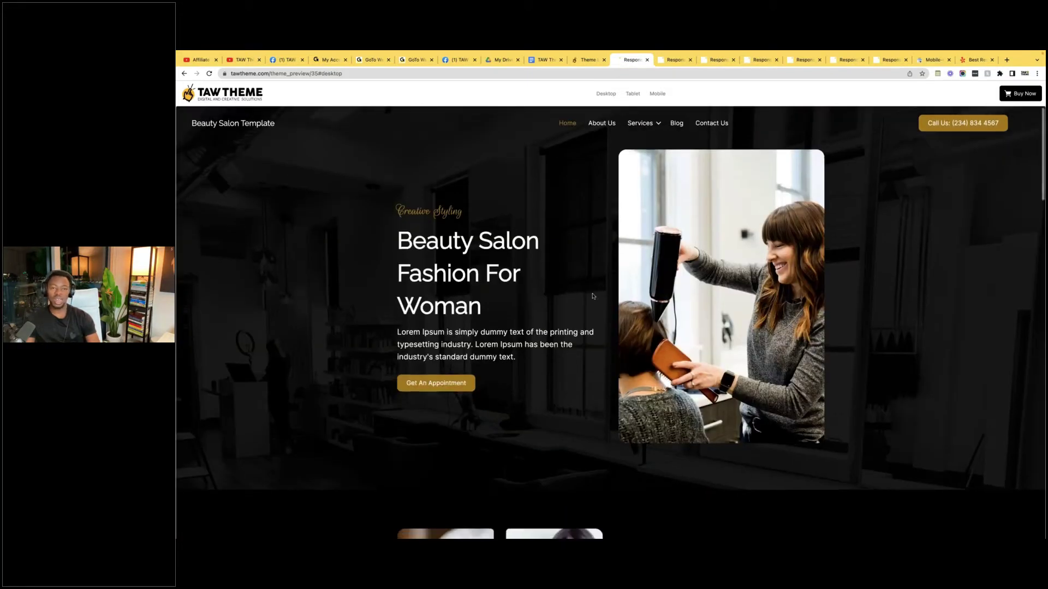
- Compare the salon template's home page in the Tablet and Mobile previews
{"action": "left_click", "coordinate": [640, 99]}
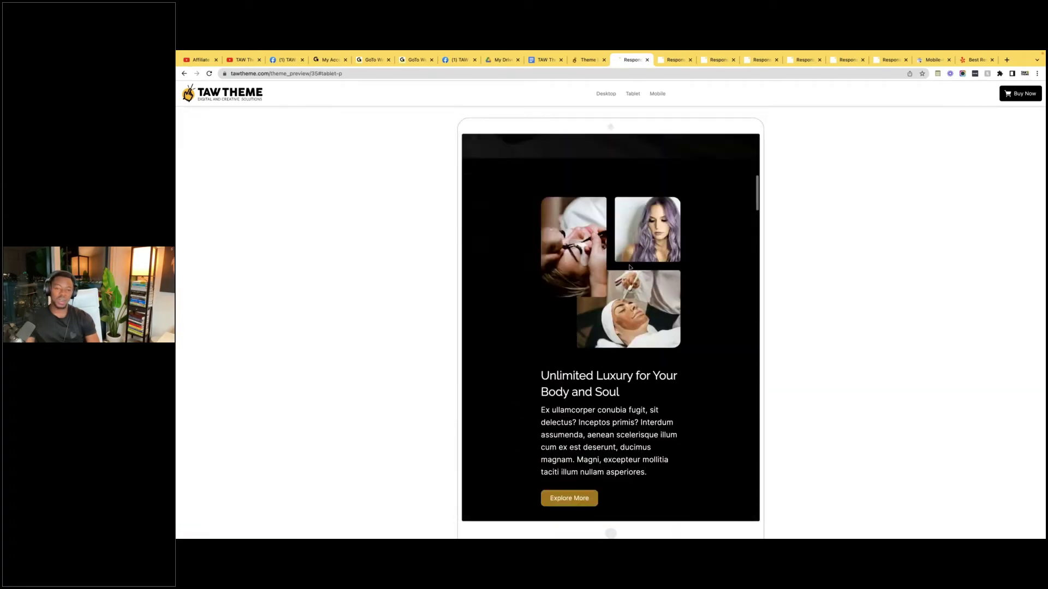
{"action": "left_click", "coordinate": [659, 94]}
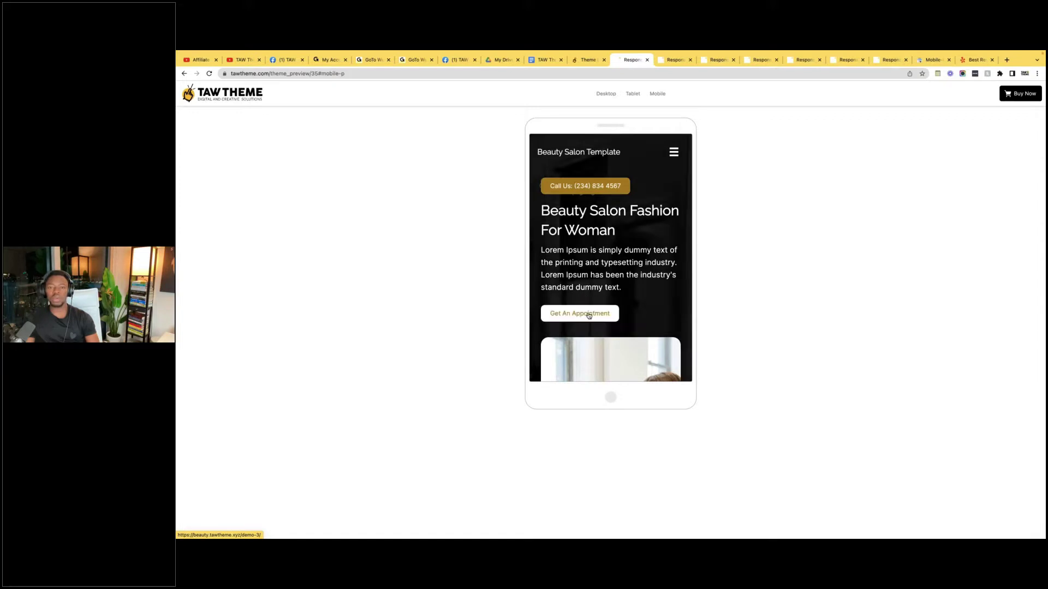
{"action": "scroll", "coordinate": [592, 309], "scroll_direction": "down", "scroll_amount": 10}
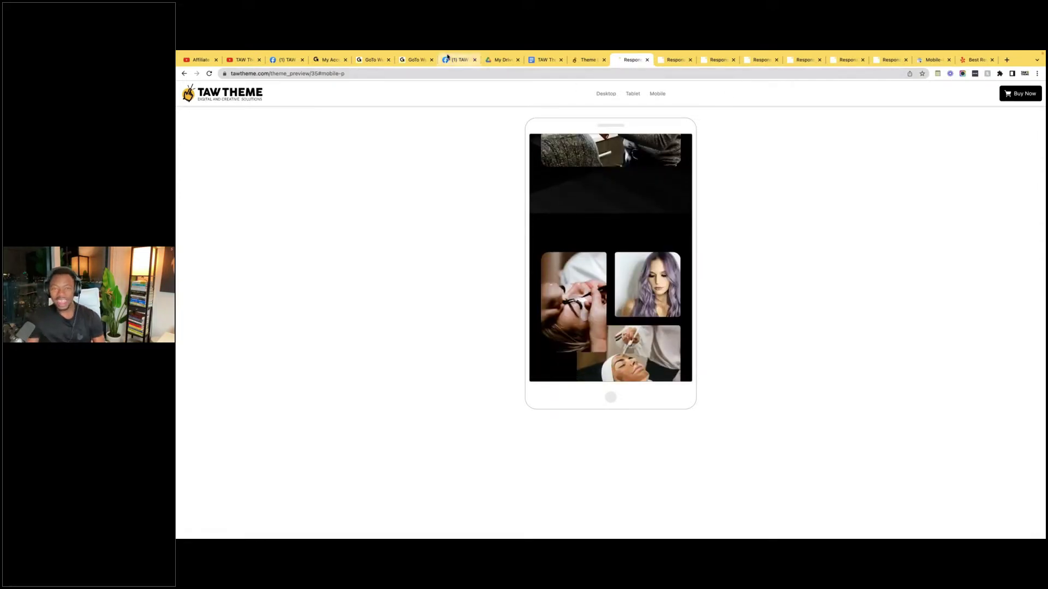
- Return to the WordPress Themes Marketplace and browse the templates in the Pets and Consulting categories
{"action": "left_click", "coordinate": [592, 59]}
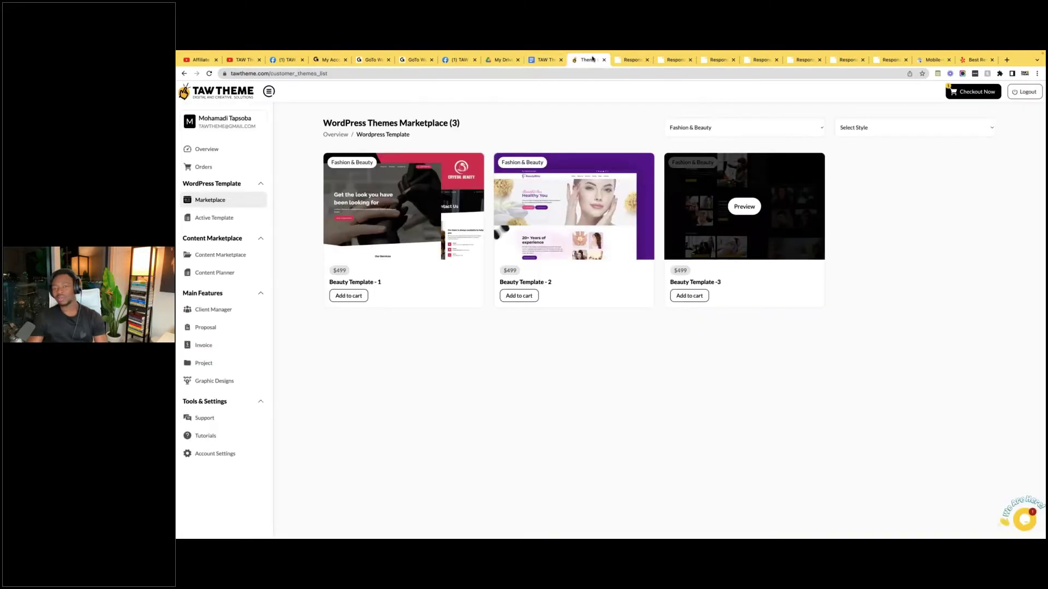
{"action": "left_click", "coordinate": [718, 129]}
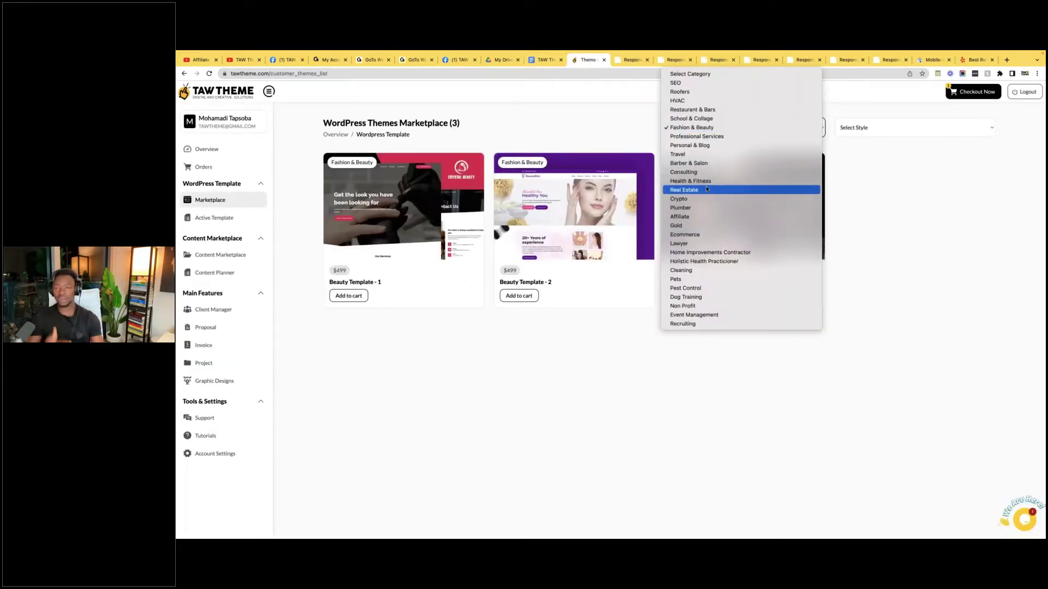
{"action": "left_click", "coordinate": [687, 281]}
{"action": "left_click", "coordinate": [795, 124]}
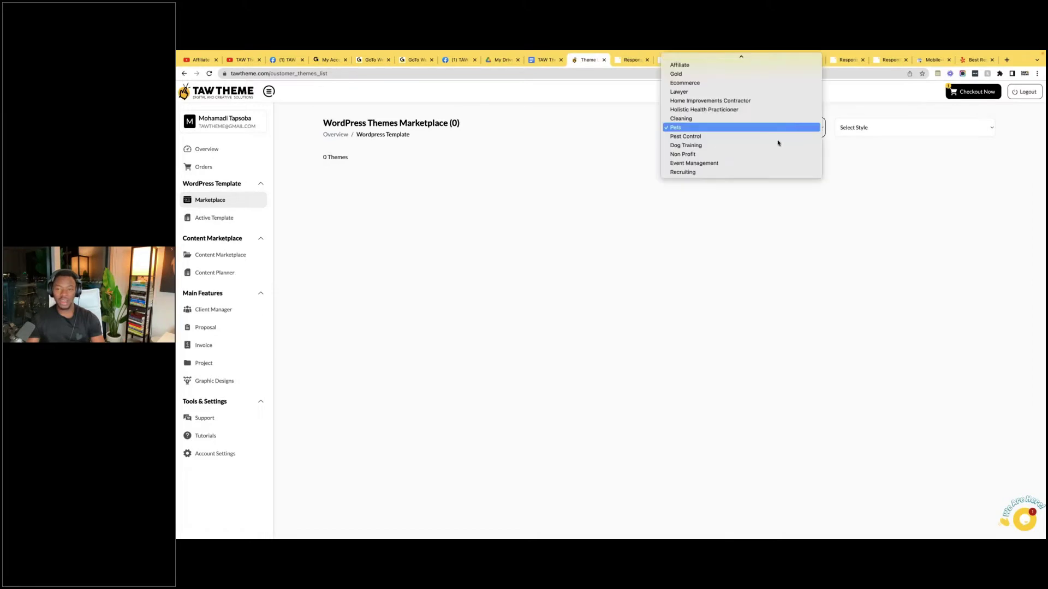
{"action": "scroll", "coordinate": [733, 125], "scroll_direction": "up", "scroll_amount": 5}
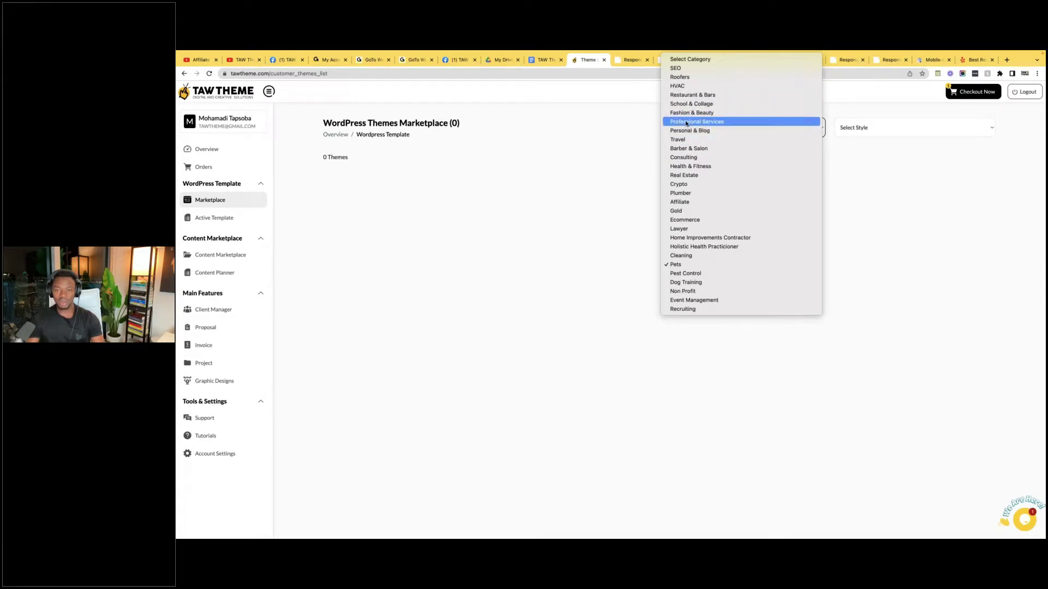
{"action": "left_click", "coordinate": [682, 157]}
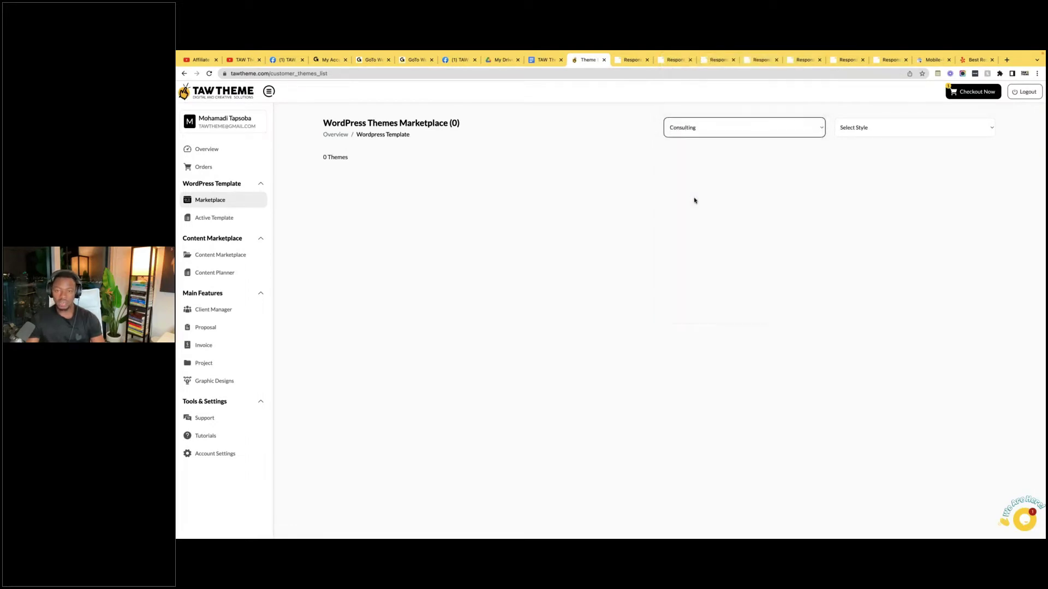
- Filter the marketplace templates by the Dog Training category and view the available designs
{"action": "left_click", "coordinate": [709, 129]}
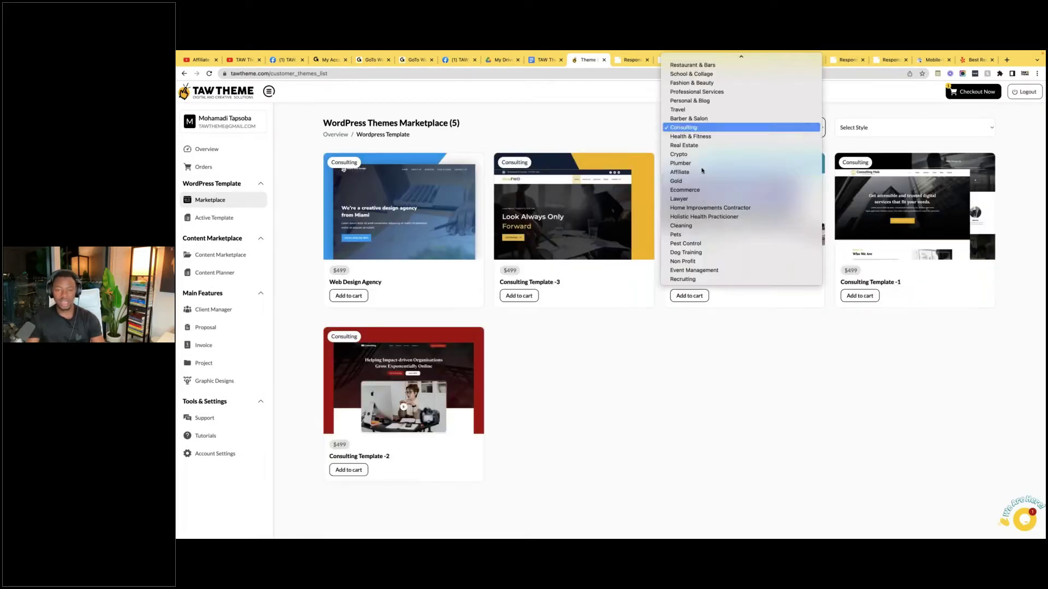
{"action": "left_click", "coordinate": [698, 252]}
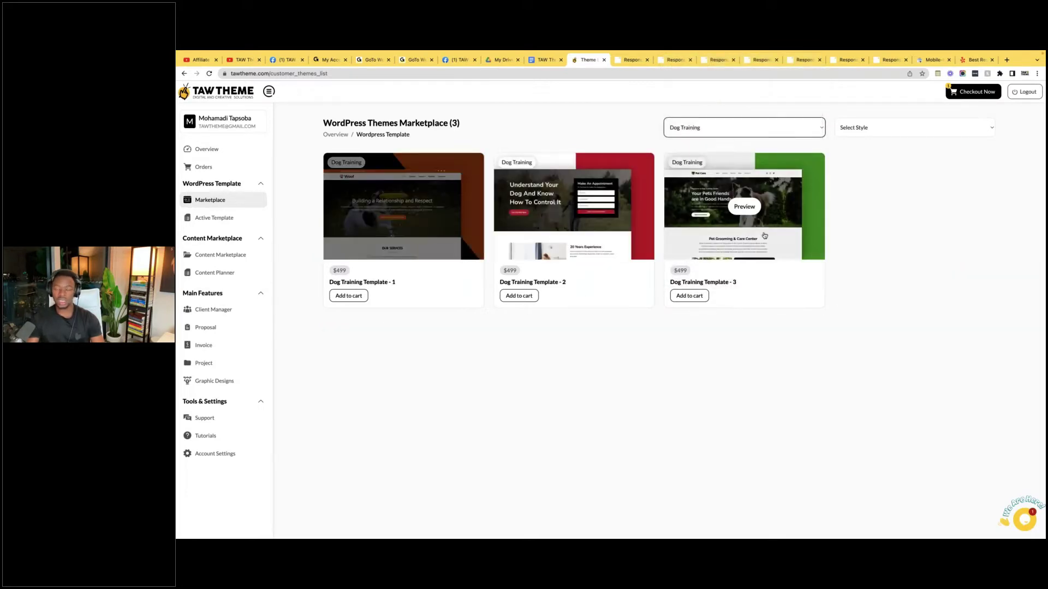
{"action": "left_click", "coordinate": [691, 130]}
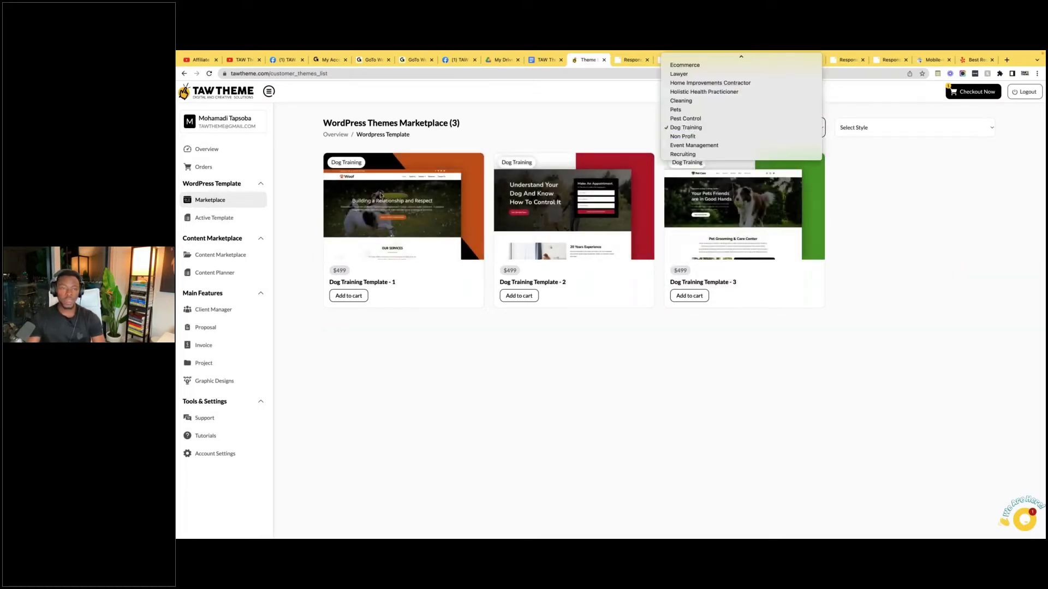
{"action": "left_click", "coordinate": [219, 204]}
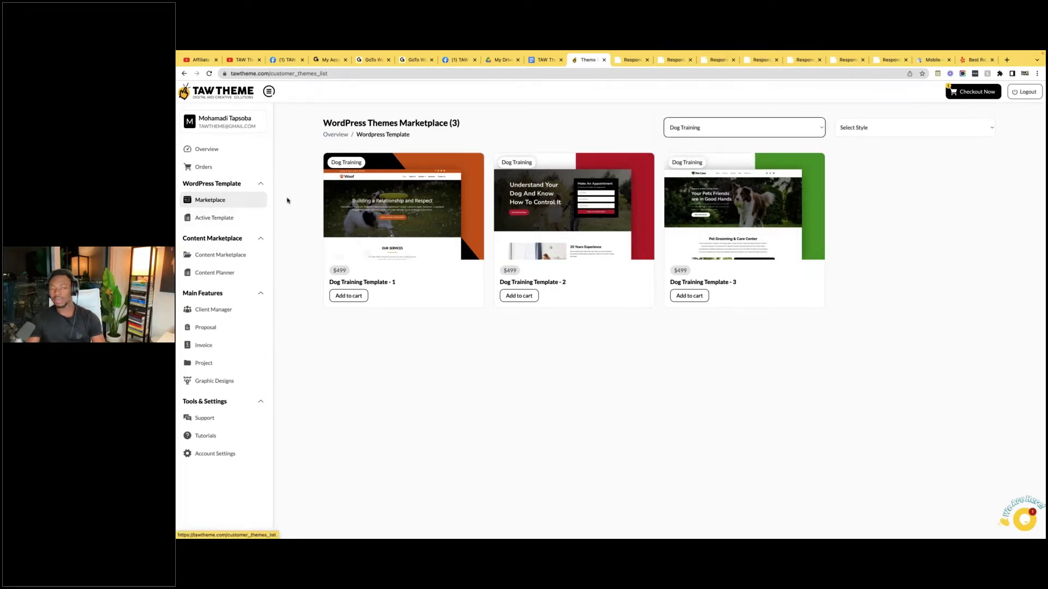
- Check the domain in the license activity of the ordered SEO WordPress Template - 3 with a 1/1 key, and return to the overview
{"action": "left_click", "coordinate": [219, 220]}
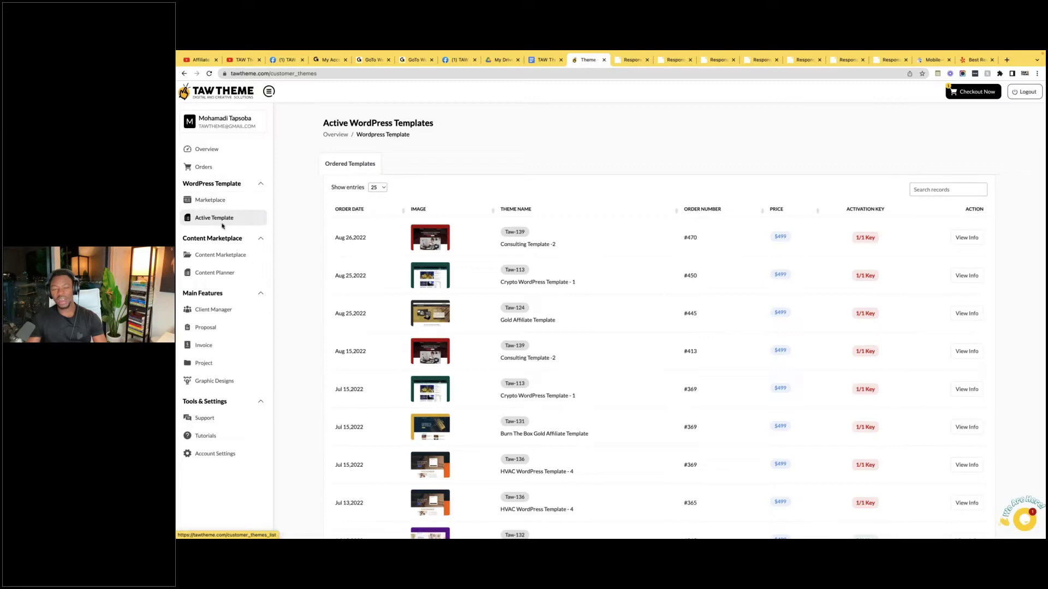
{"action": "scroll", "coordinate": [608, 398], "scroll_direction": "down", "scroll_amount": 7}
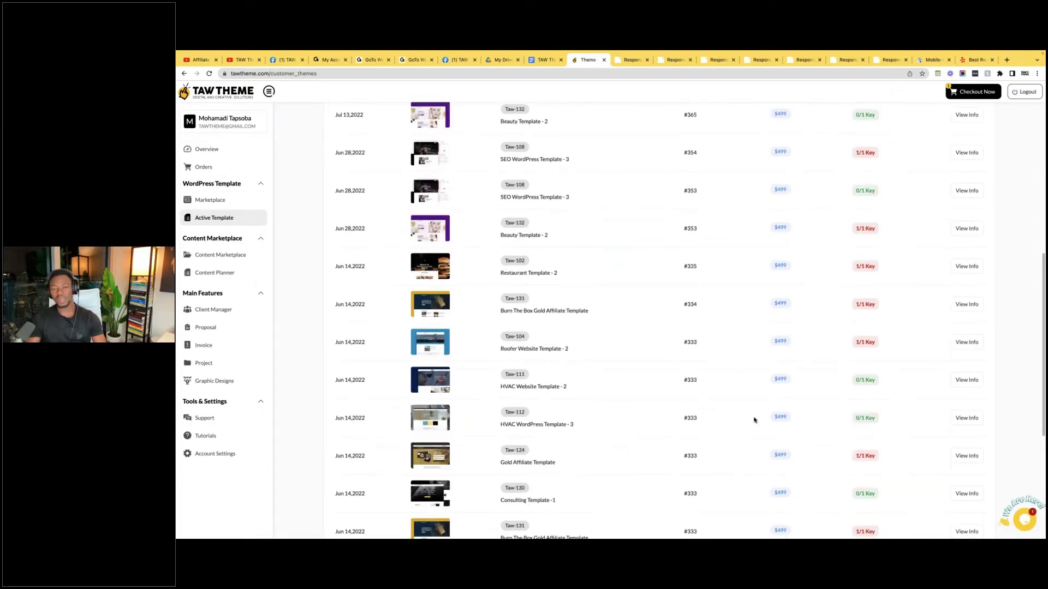
{"action": "scroll", "coordinate": [791, 350], "scroll_direction": "up", "scroll_amount": 2}
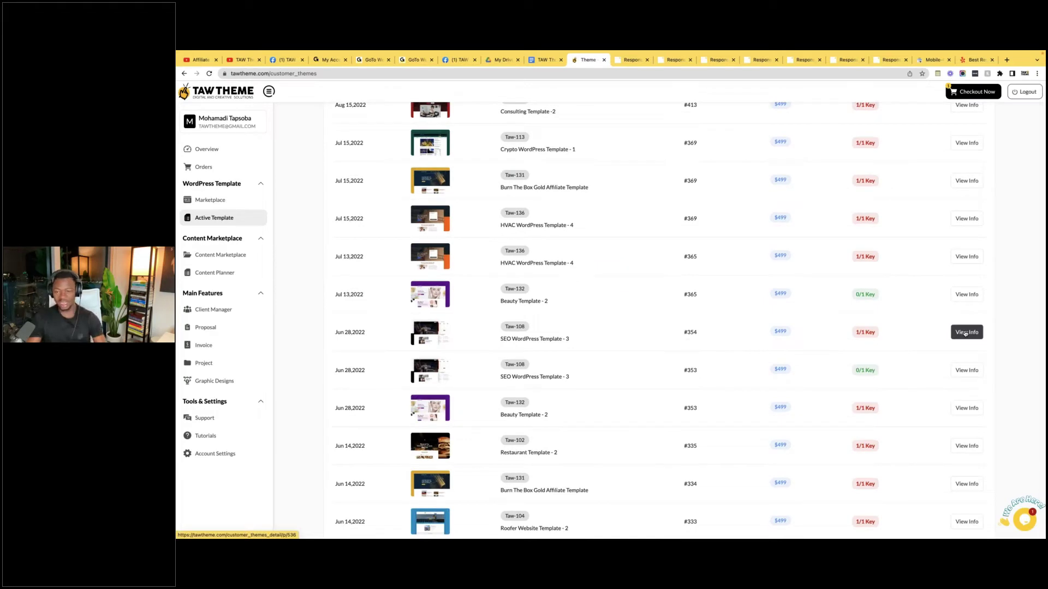
{"action": "left_click", "coordinate": [964, 332]}
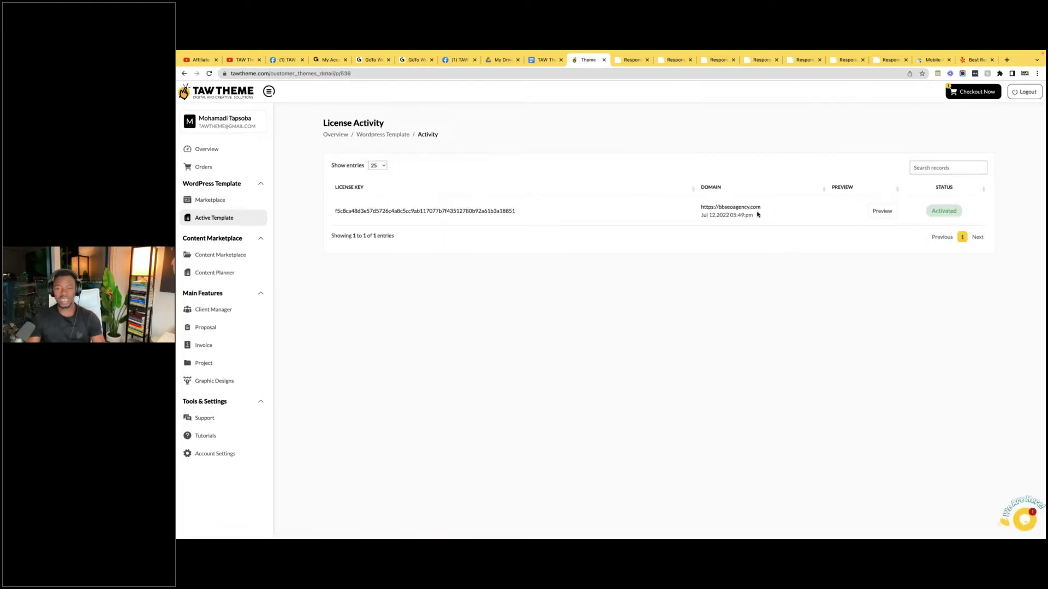
{"action": "left_click_drag", "start_coordinate": [761, 208], "coordinate": [699, 208]}
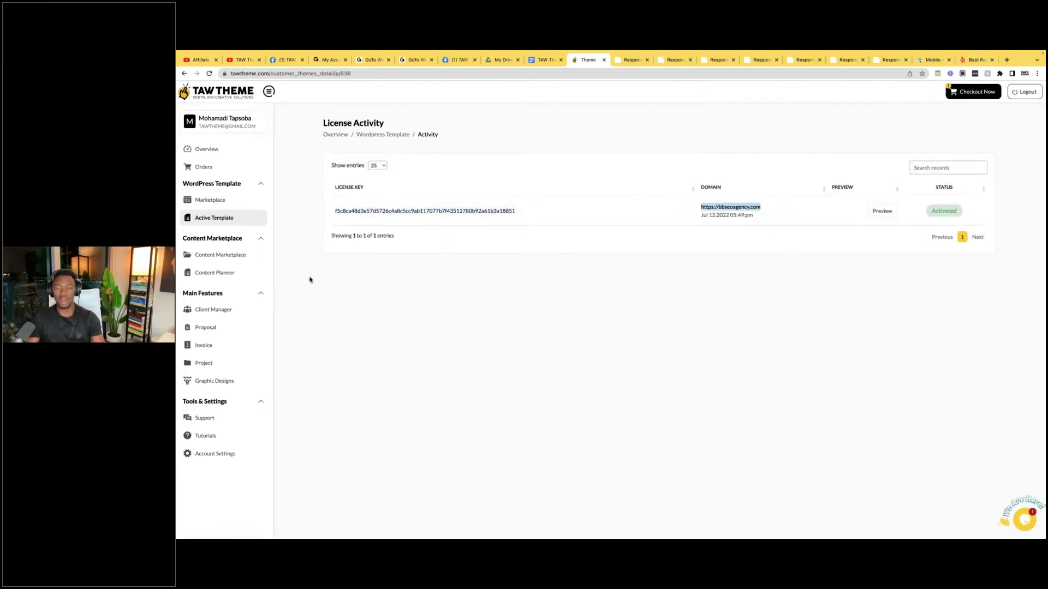
{"action": "left_click", "coordinate": [213, 157]}
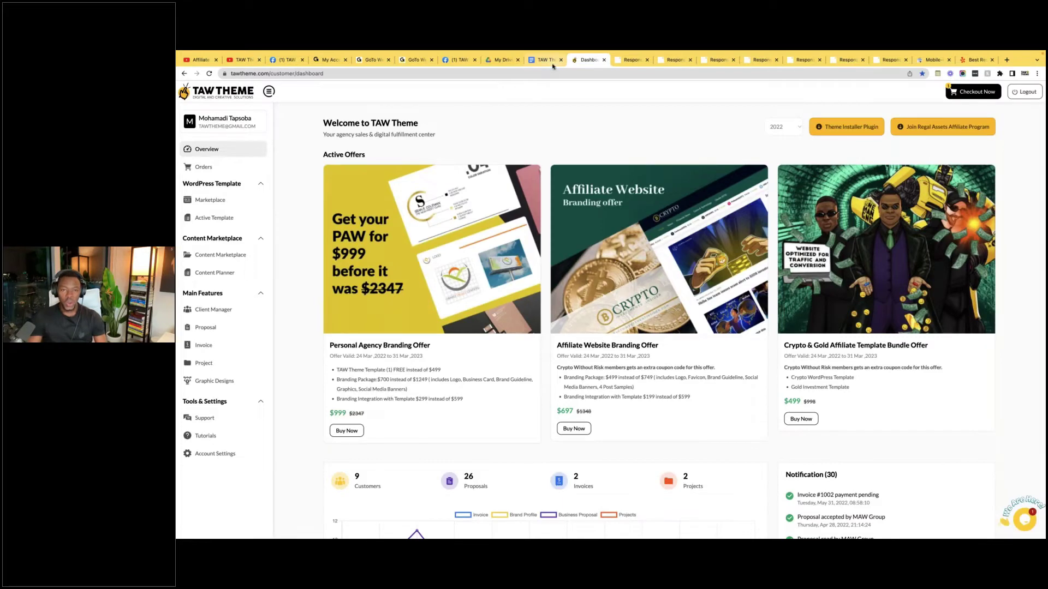
- Switch to the webinar document in Google Docs and review the 09/22 agenda items on the Project Feature, Marketplace and Content Publisher
{"action": "left_click", "coordinate": [546, 60]}
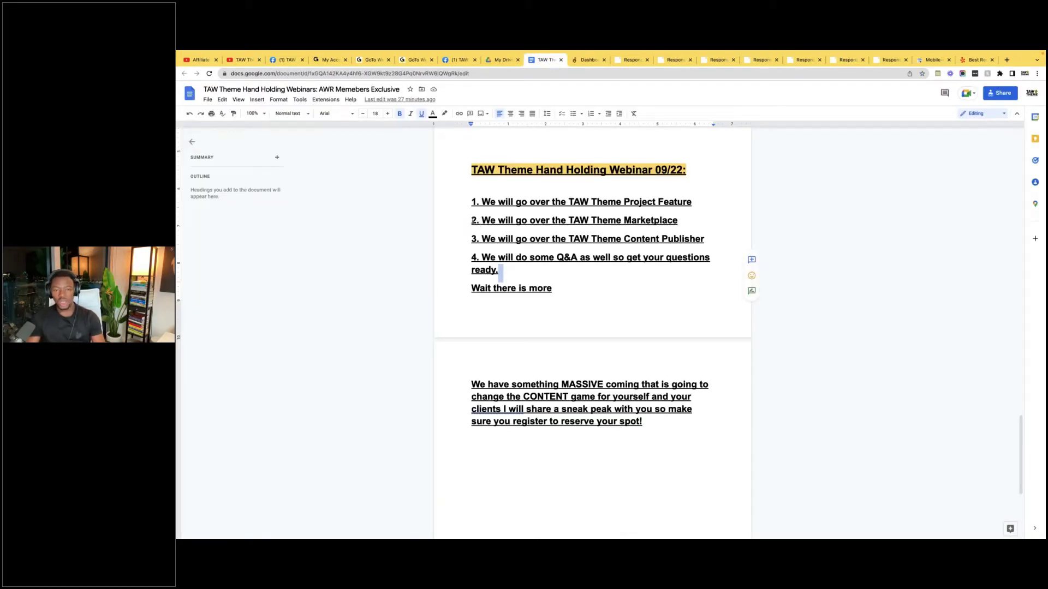
{"action": "mouse_move", "coordinate": [473, 220]}
{"action": "left_mouse_down"}
{"action": "mouse_move", "coordinate": [693, 221]}
{"action": "mouse_move", "coordinate": [676, 202]}
{"action": "mouse_move", "coordinate": [473, 207]}
{"action": "left_mouse_up"}
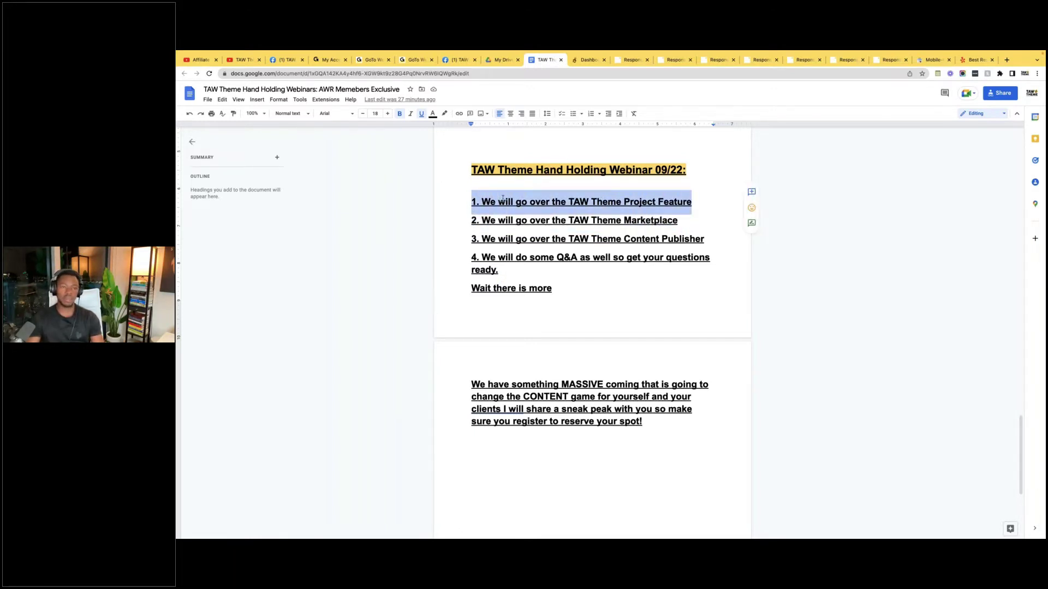
{"action": "left_click", "coordinate": [513, 241]}
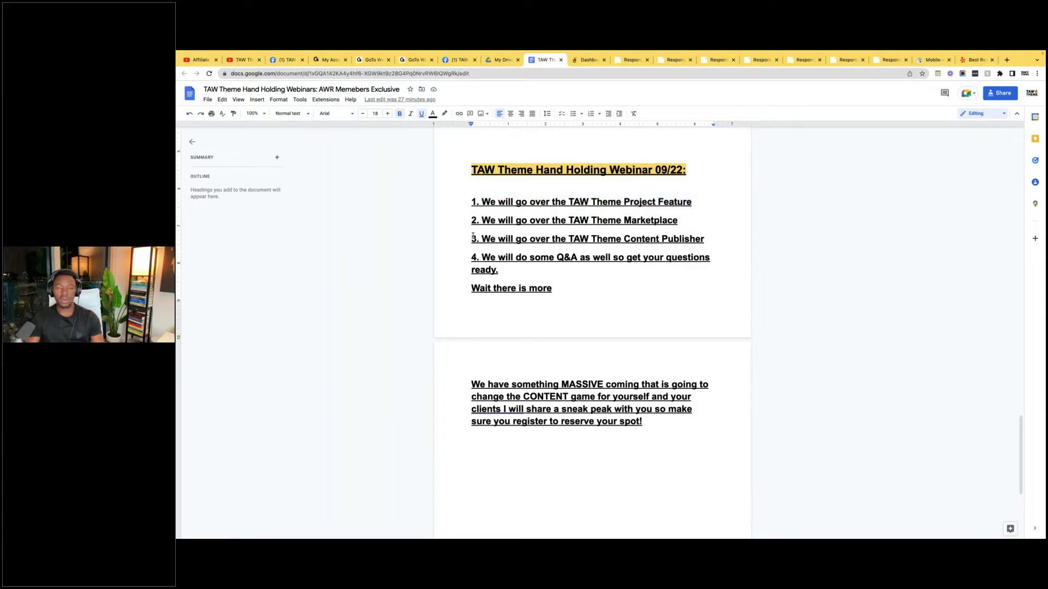
{"action": "left_click_drag", "start_coordinate": [472, 237], "coordinate": [702, 235]}
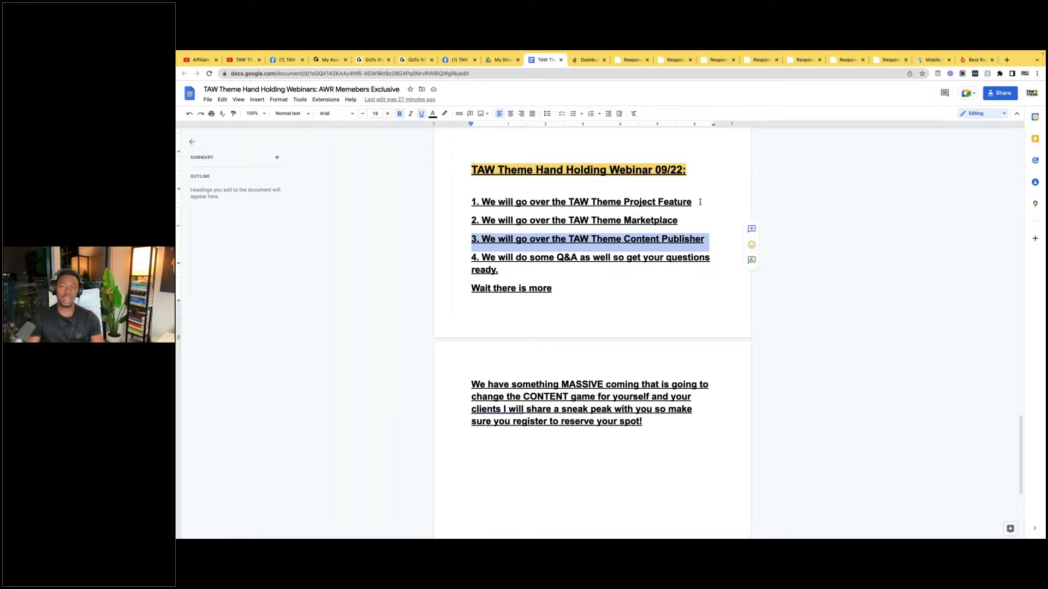
{"action": "left_click_drag", "start_coordinate": [701, 201], "coordinate": [649, 198]}
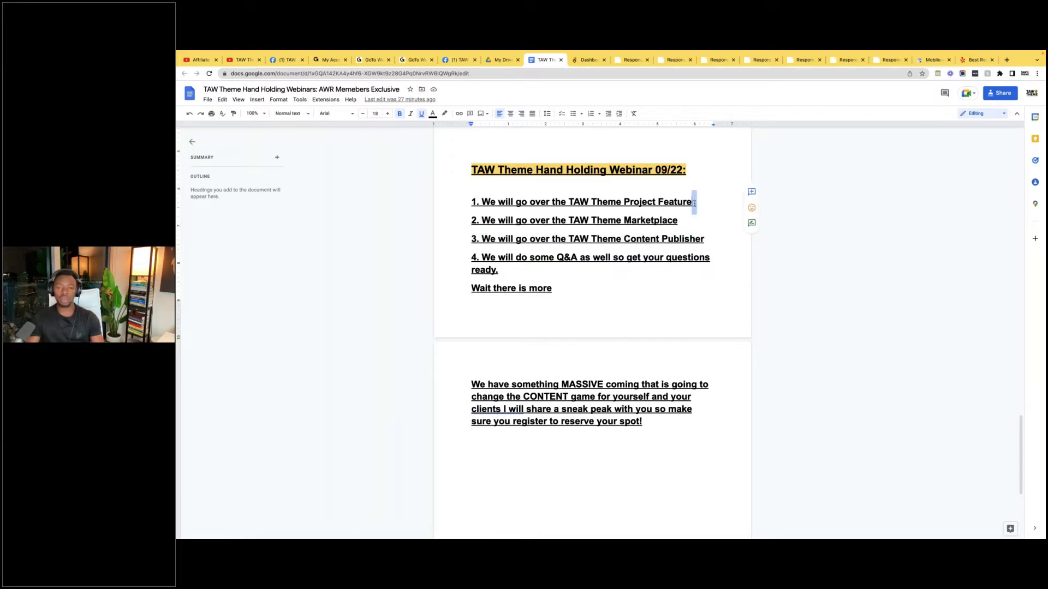
{"action": "left_click", "coordinate": [631, 239]}
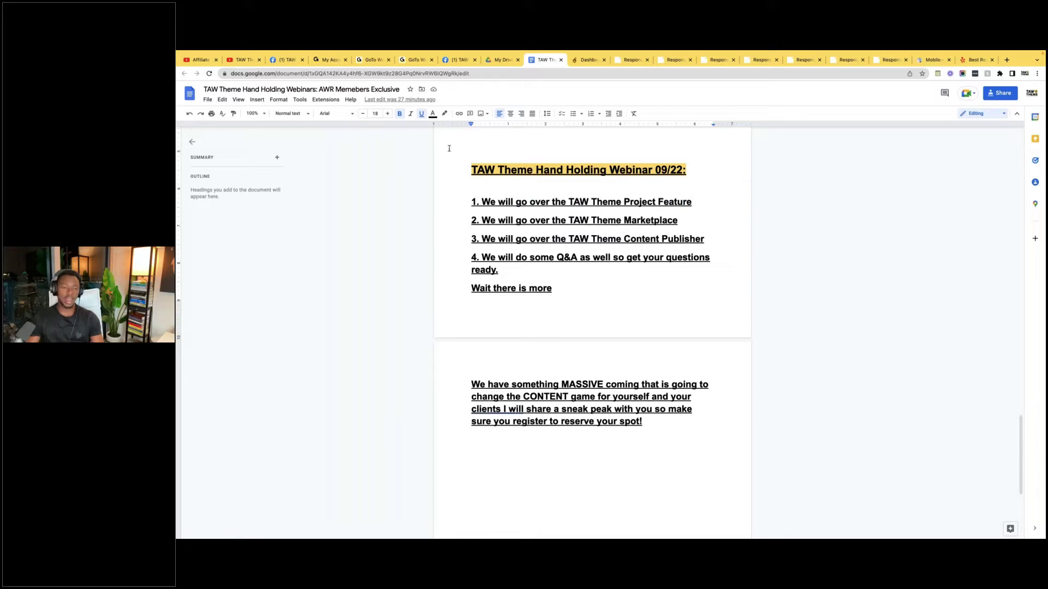
- Switch to the TAW Theme Facebook group, open the newest comment notification and read the comments on the webinar post
{"action": "left_click", "coordinate": [283, 60]}
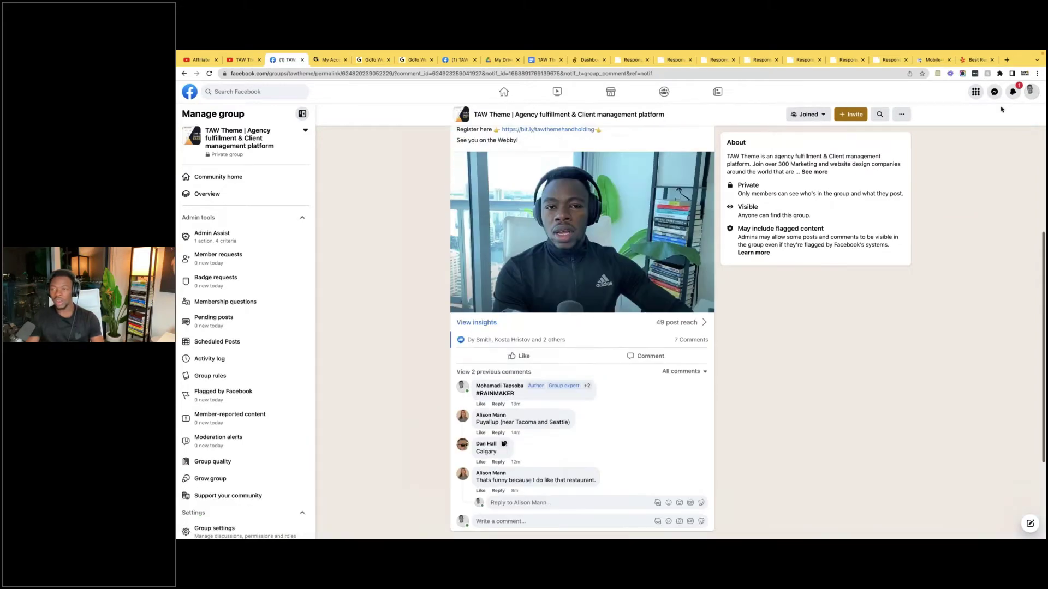
{"action": "left_click", "coordinate": [1013, 92]}
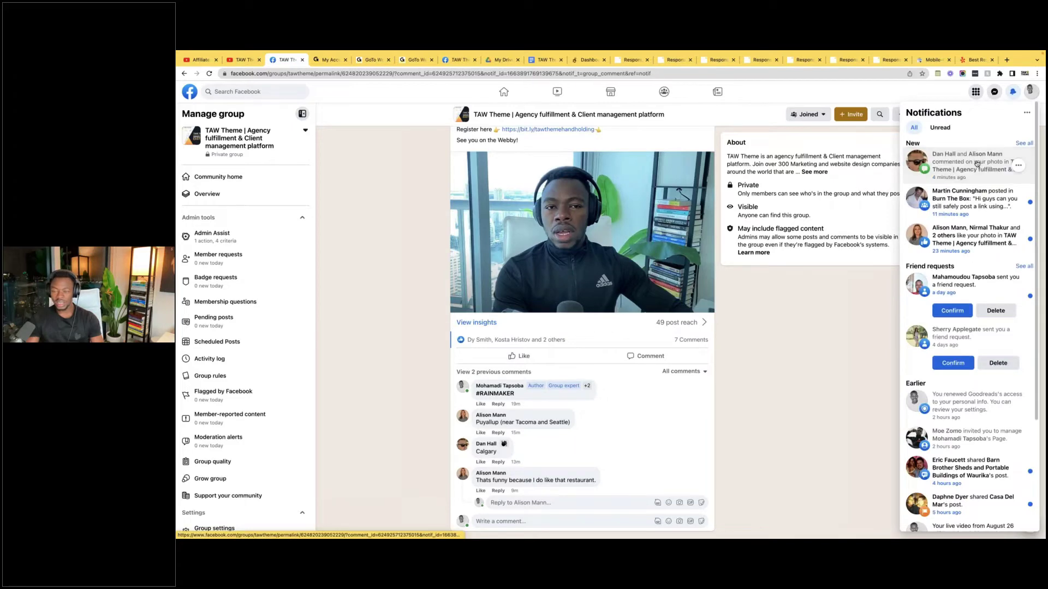
{"action": "left_click", "coordinate": [976, 164]}
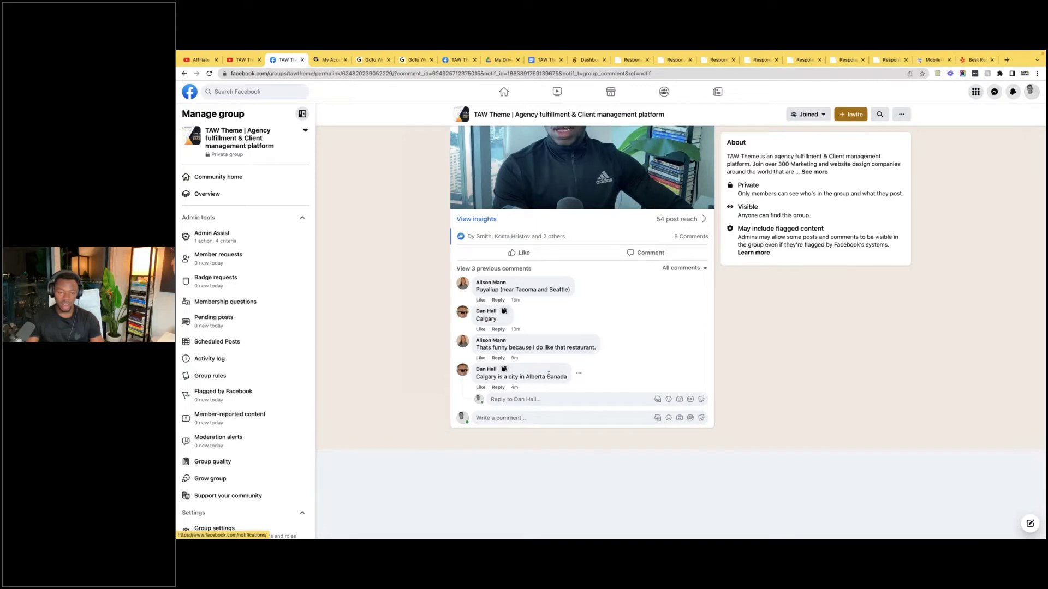
{"action": "scroll", "coordinate": [529, 395], "scroll_direction": "up", "scroll_amount": 10}
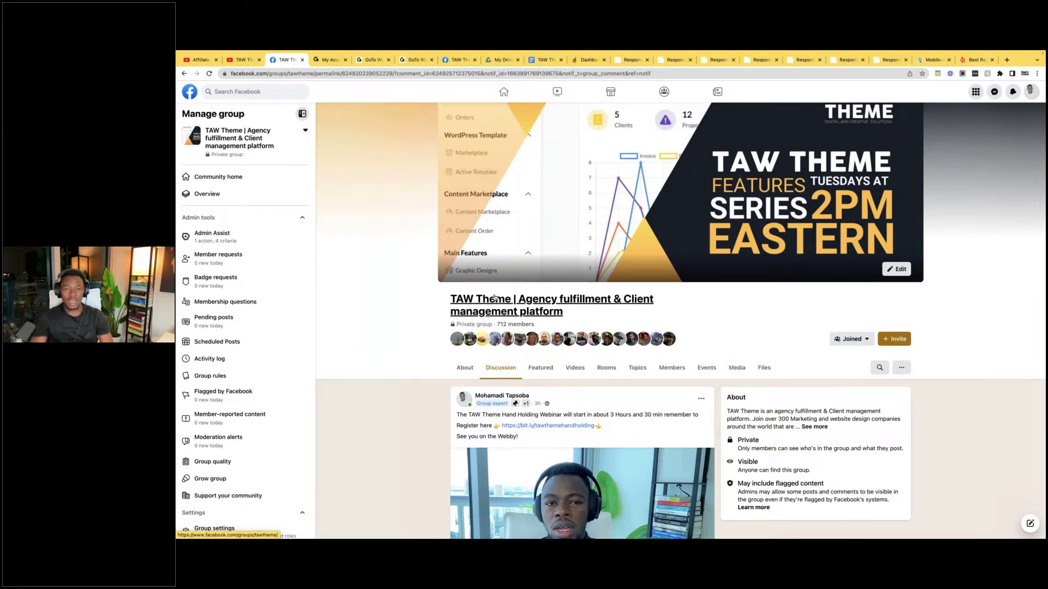
- Switch to the TAW Theme dashboard, open the Content Marketplace, and review its category options, article prices and word counts
{"action": "left_click", "coordinate": [588, 59]}
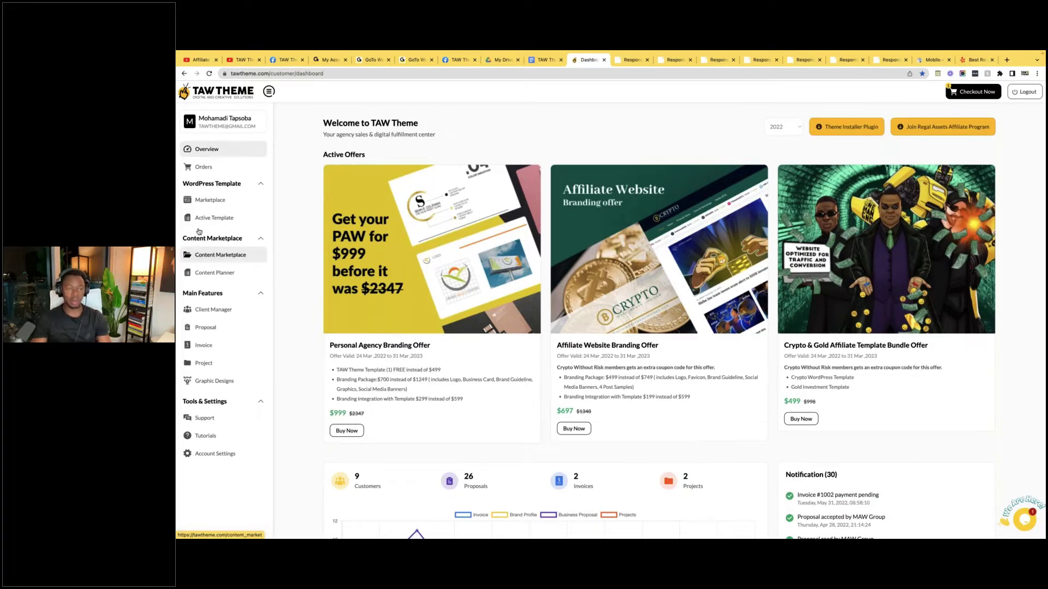
{"action": "left_click", "coordinate": [216, 256]}
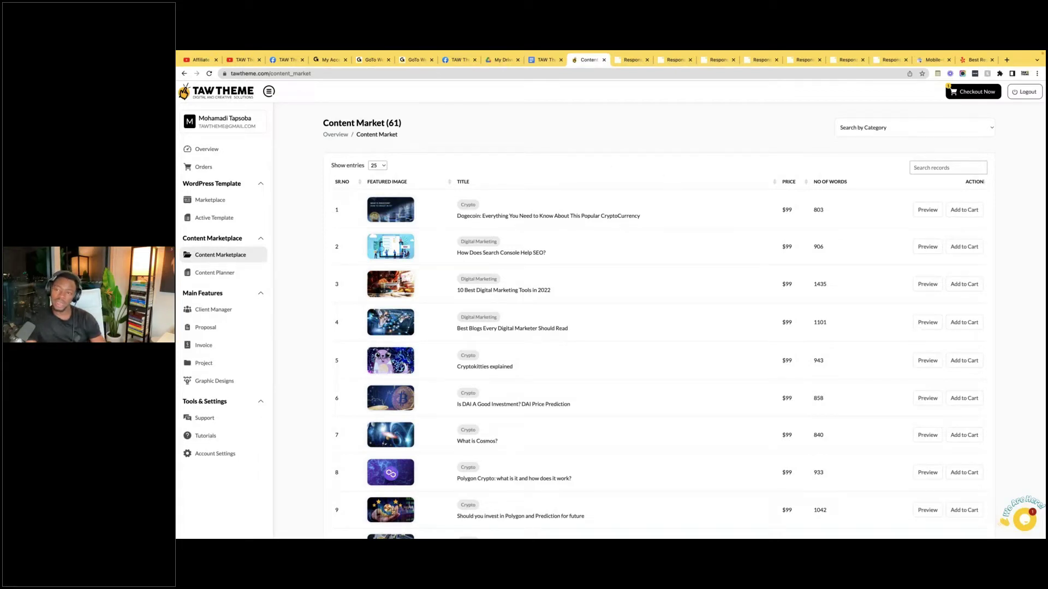
{"action": "left_click", "coordinate": [869, 129]}
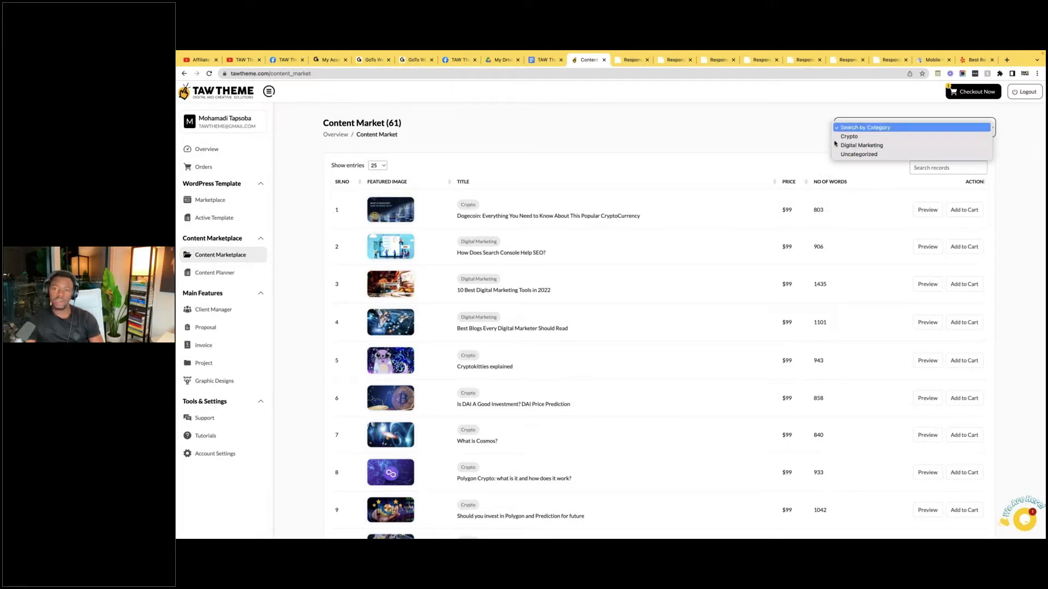
{"action": "left_click", "coordinate": [763, 135]}
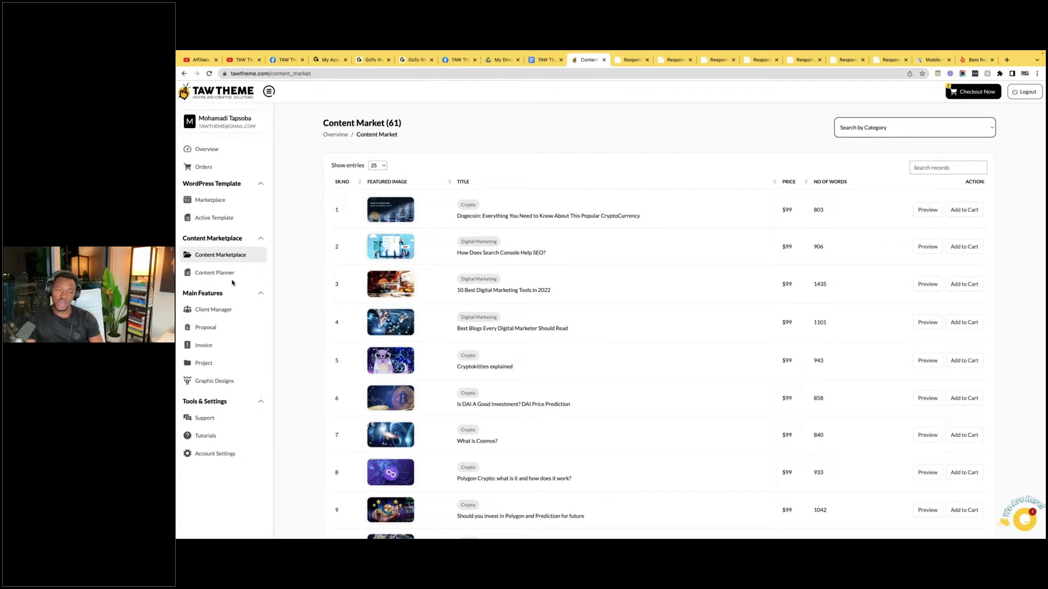
{"action": "scroll", "coordinate": [514, 290], "scroll_direction": "down", "scroll_amount": 1}
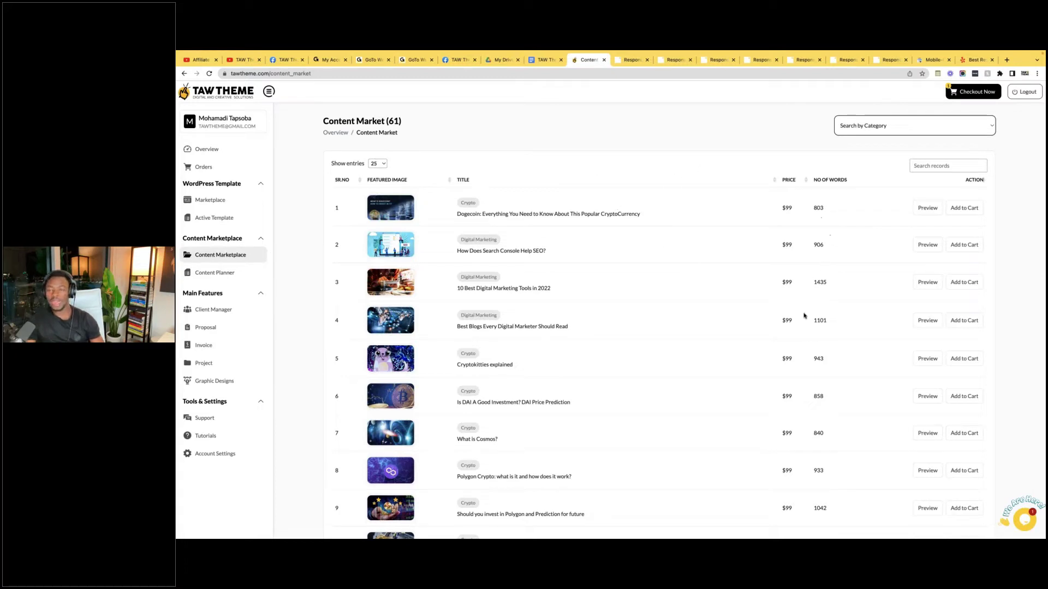
{"action": "scroll", "coordinate": [798, 322], "scroll_direction": "down", "scroll_amount": 10}
{"action": "scroll", "coordinate": [802, 322], "scroll_direction": "up", "scroll_amount": 10}
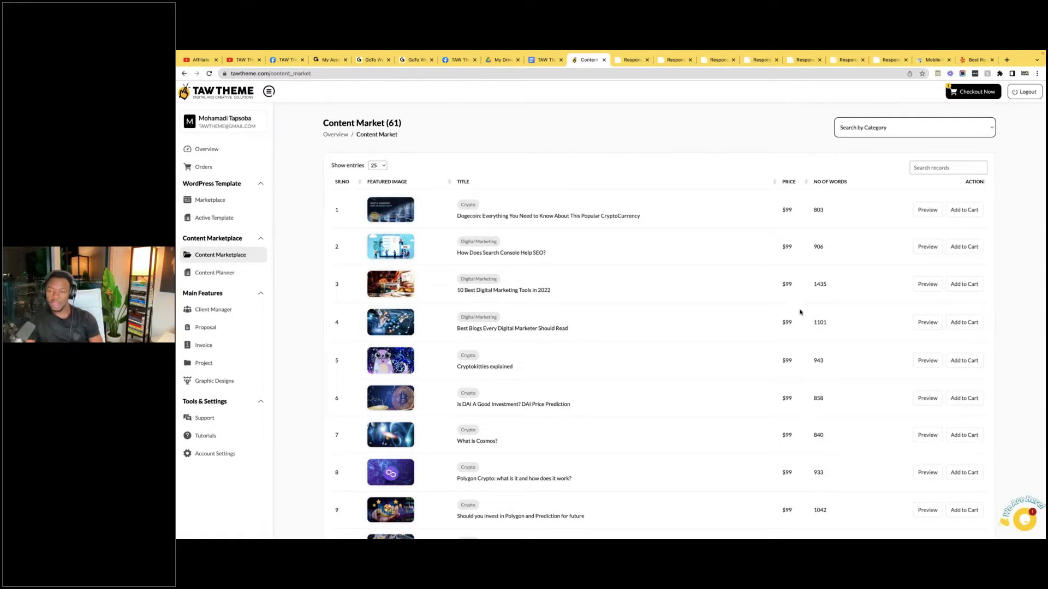
{"action": "double_click", "coordinate": [817, 281]}
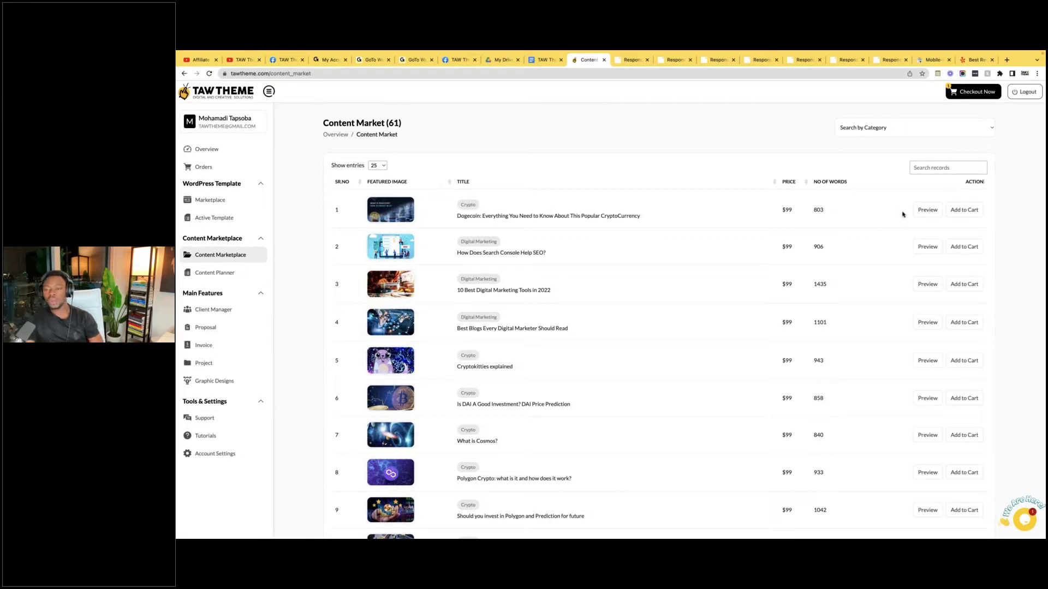
- Preview the article "Dogecoin: Everything You Need to Know About This Popular CryptoCurrency", read its title and excerpt, and close the preview
{"action": "left_click", "coordinate": [927, 210]}
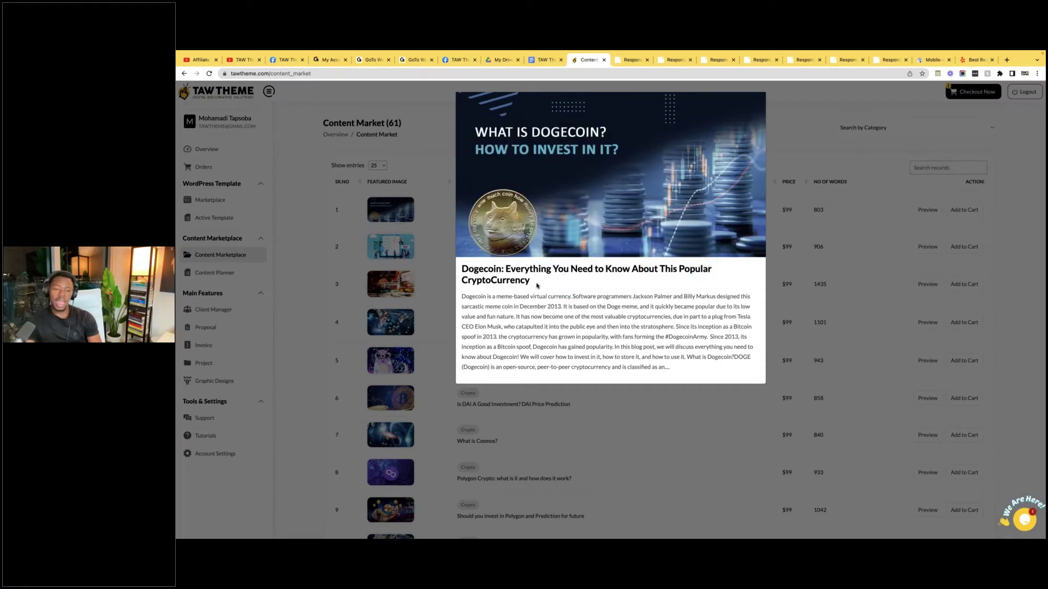
{"action": "left_click_drag", "start_coordinate": [537, 285], "coordinate": [461, 266]}
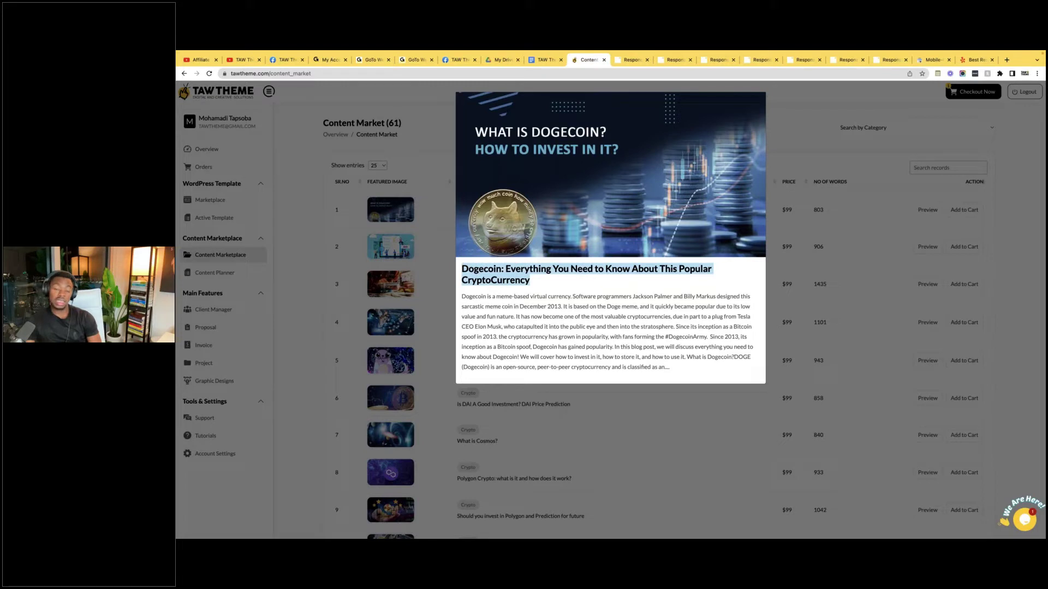
{"action": "left_click", "coordinate": [465, 295]}
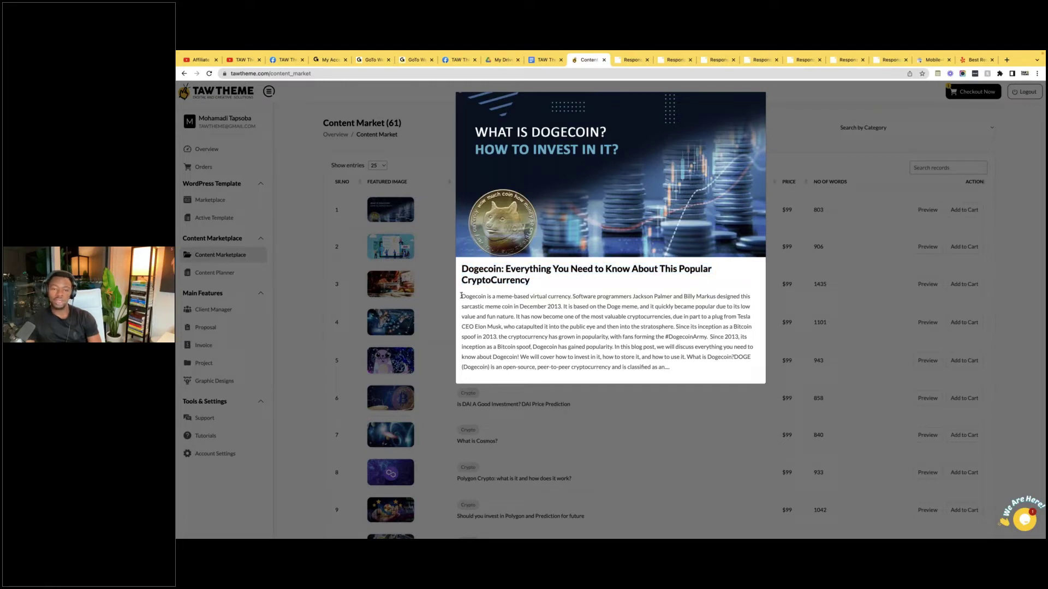
{"action": "left_click_drag", "start_coordinate": [462, 296], "coordinate": [680, 371]}
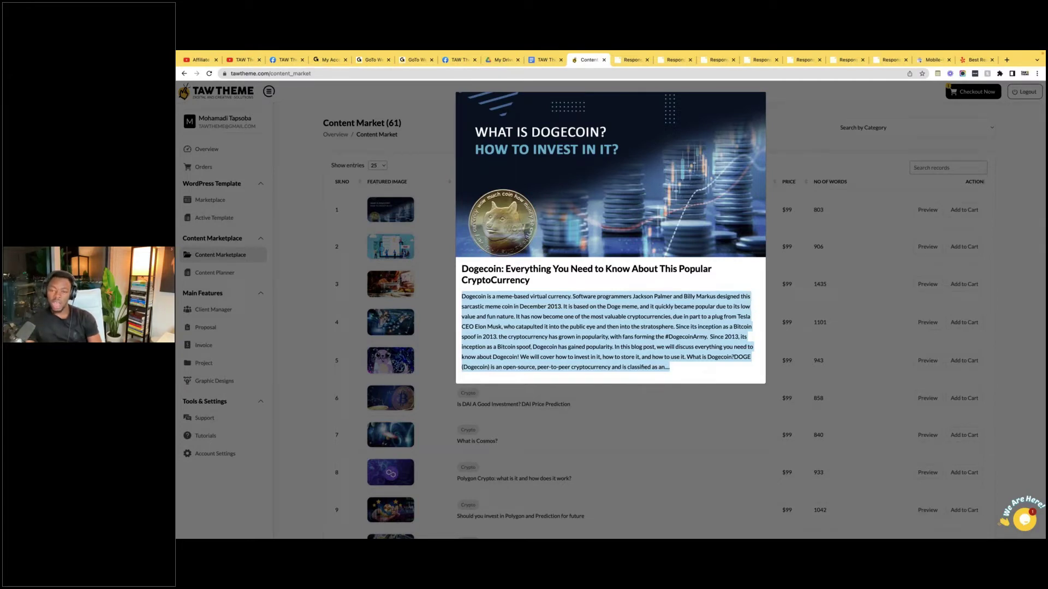
{"action": "left_click", "coordinate": [836, 159]}
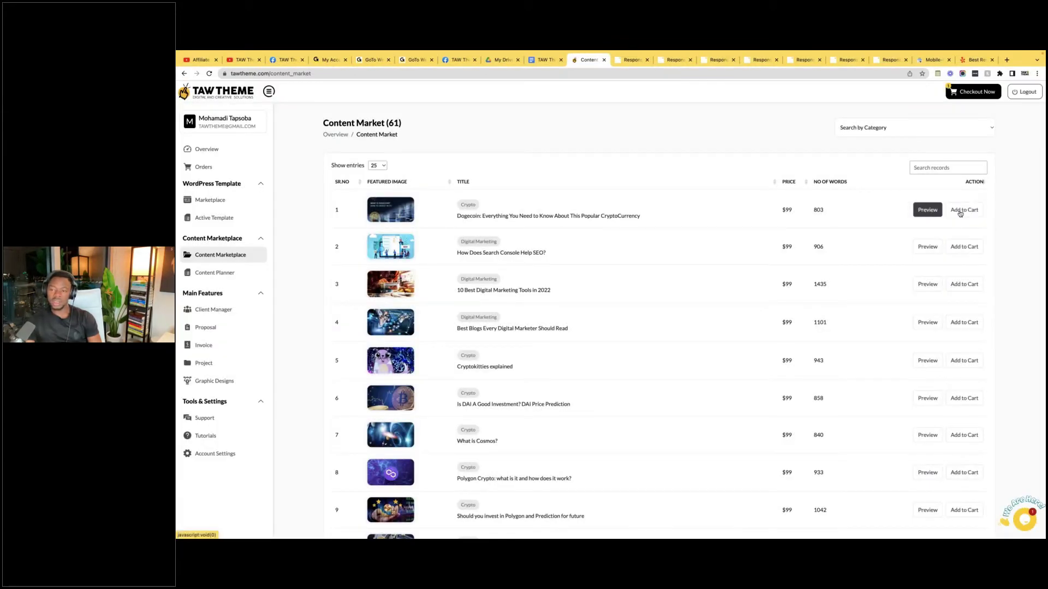
- Add the Dogecoin article to the cart and remove the AWR Exclusive Member Welcome Offer at checkout
{"action": "left_click", "coordinate": [966, 212]}
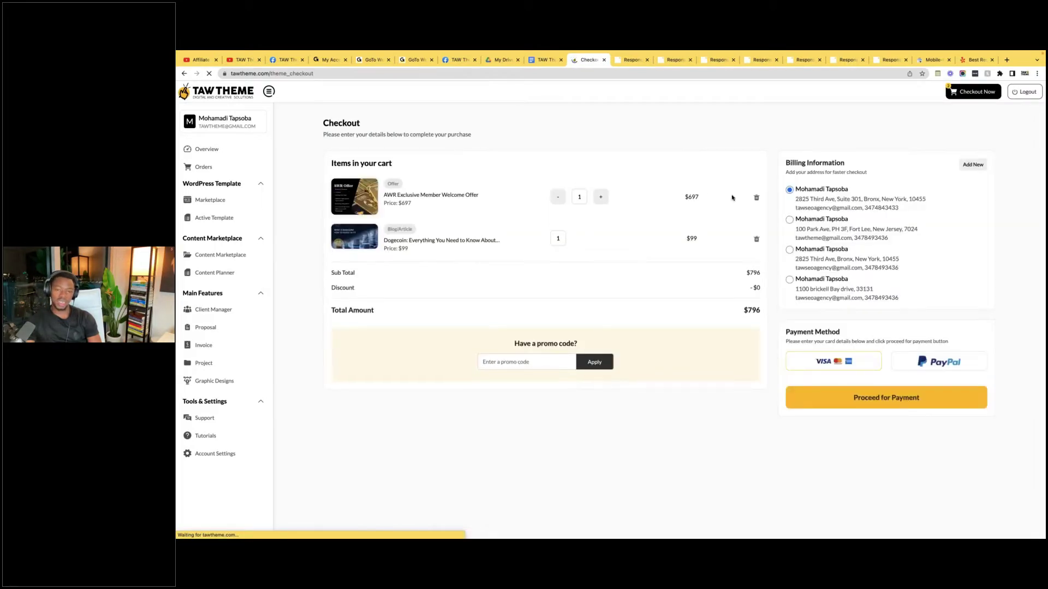
{"action": "left_click", "coordinate": [756, 197]}
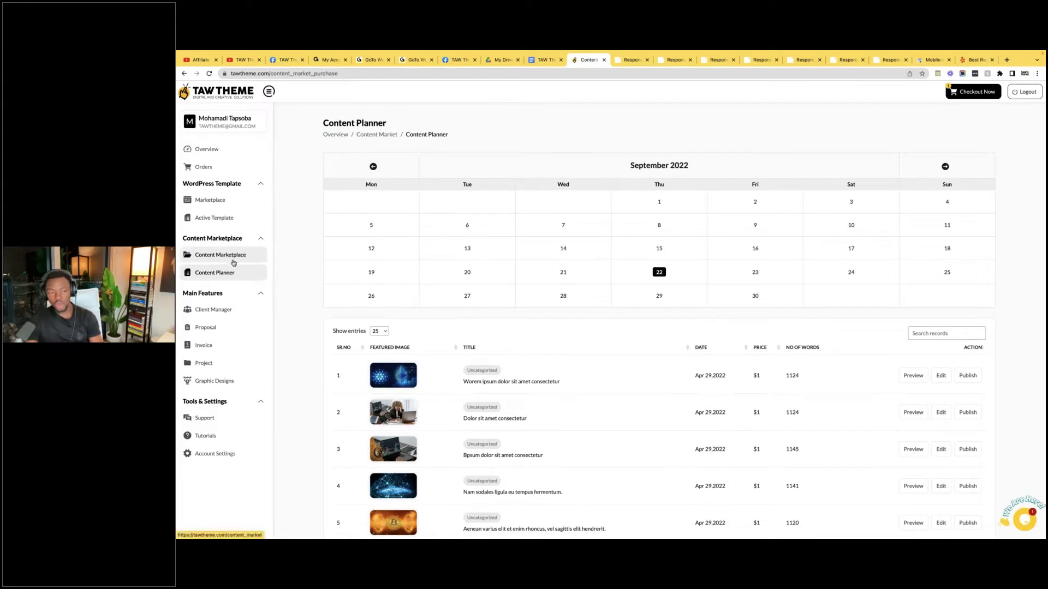
- Revisit the Content Marketplace article list, and open the Content Planner to view its calendar and purchased articles
{"action": "left_click", "coordinate": [233, 263]}
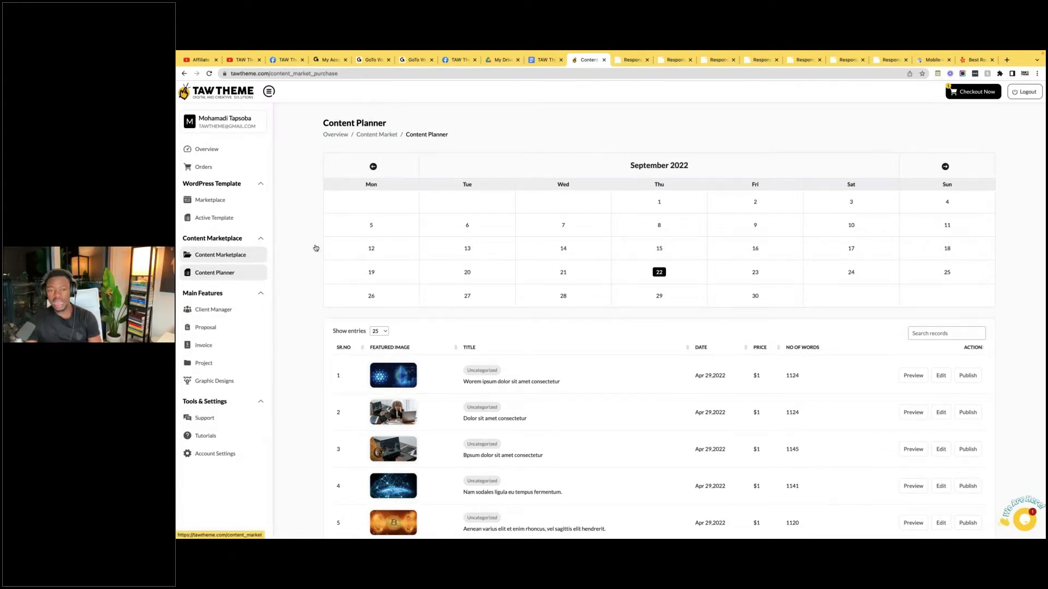
{"action": "scroll", "coordinate": [622, 235], "scroll_direction": "down", "scroll_amount": 1}
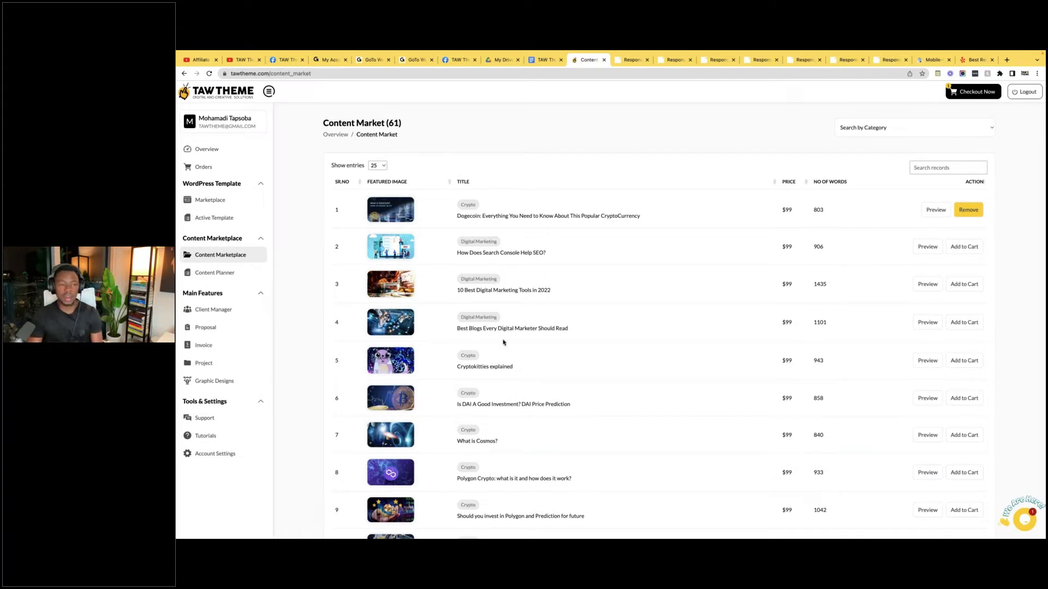
{"action": "left_click", "coordinate": [203, 273]}
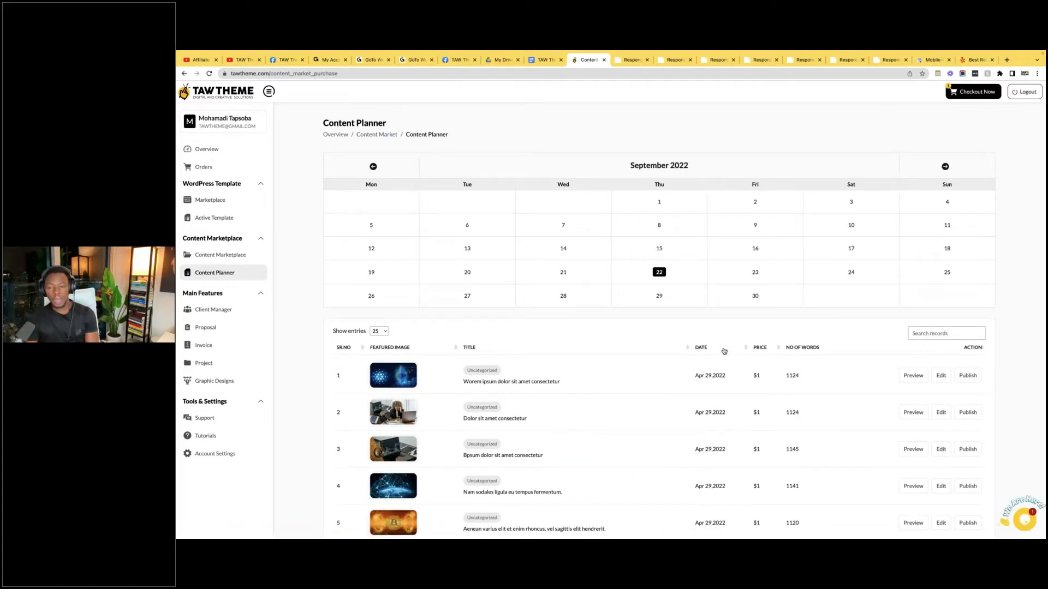
{"action": "scroll", "coordinate": [757, 393], "scroll_direction": "down", "scroll_amount": 2}
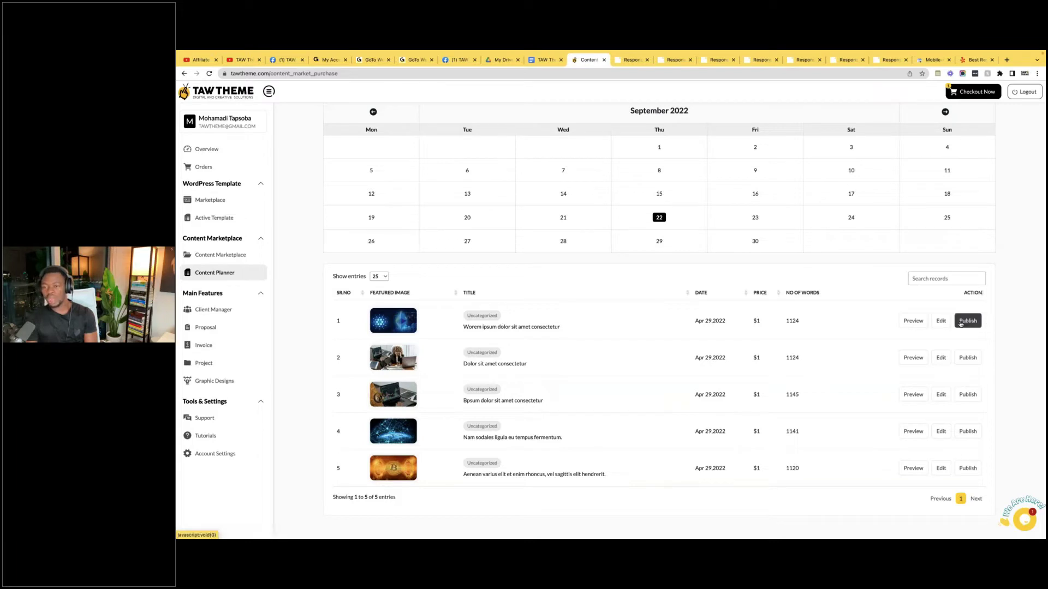
- Preview the full planner article "Worem ipsum dolor sit amet consectetur", read through to its Conclusion, and close the preview
{"action": "left_click", "coordinate": [909, 322]}
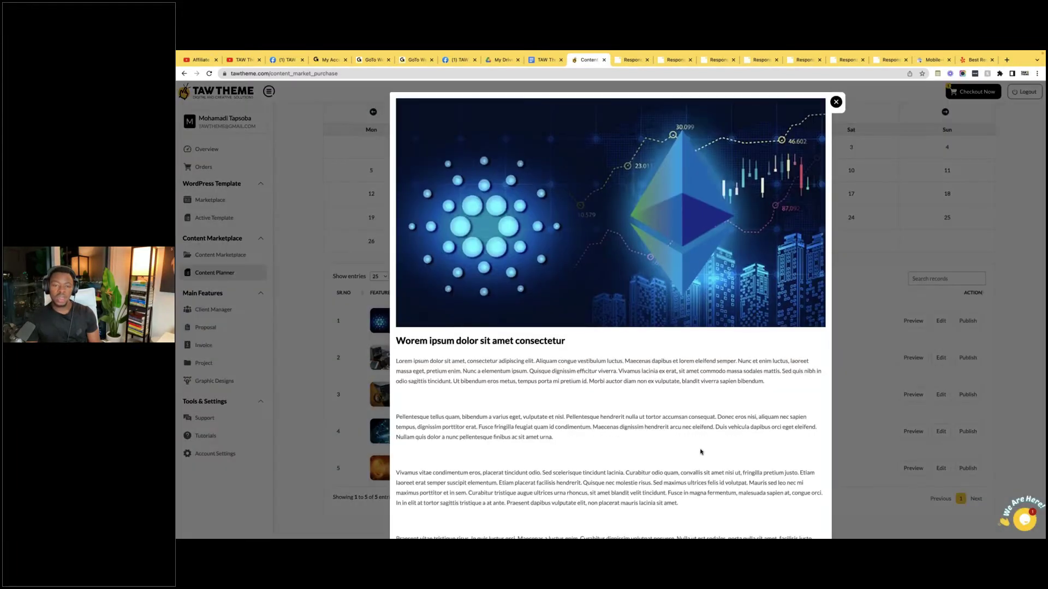
{"action": "scroll", "coordinate": [701, 452], "scroll_direction": "down", "scroll_amount": 10}
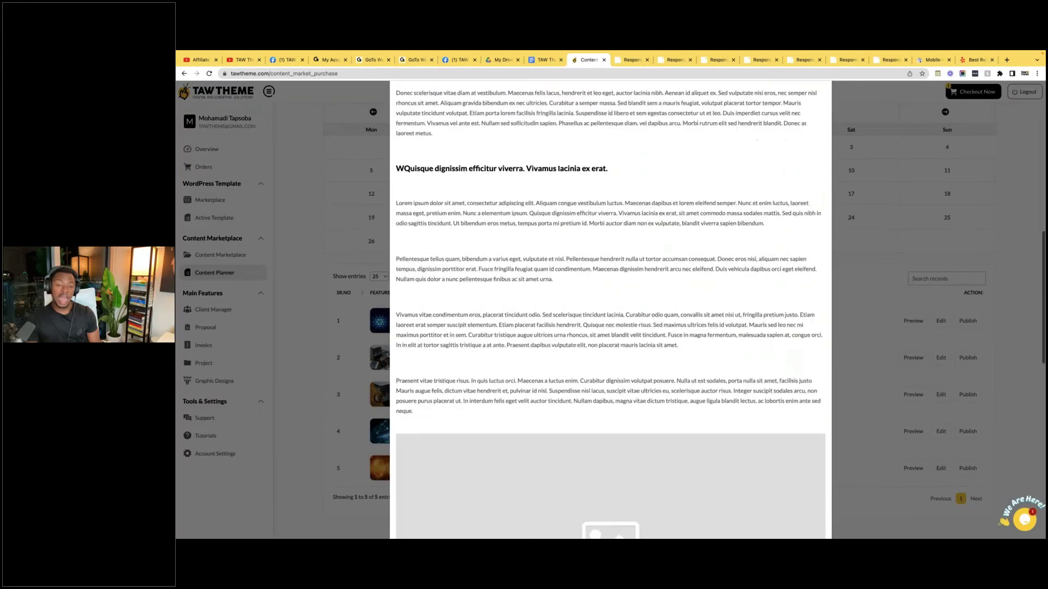
{"action": "scroll", "coordinate": [718, 397], "scroll_direction": "down", "scroll_amount": 7}
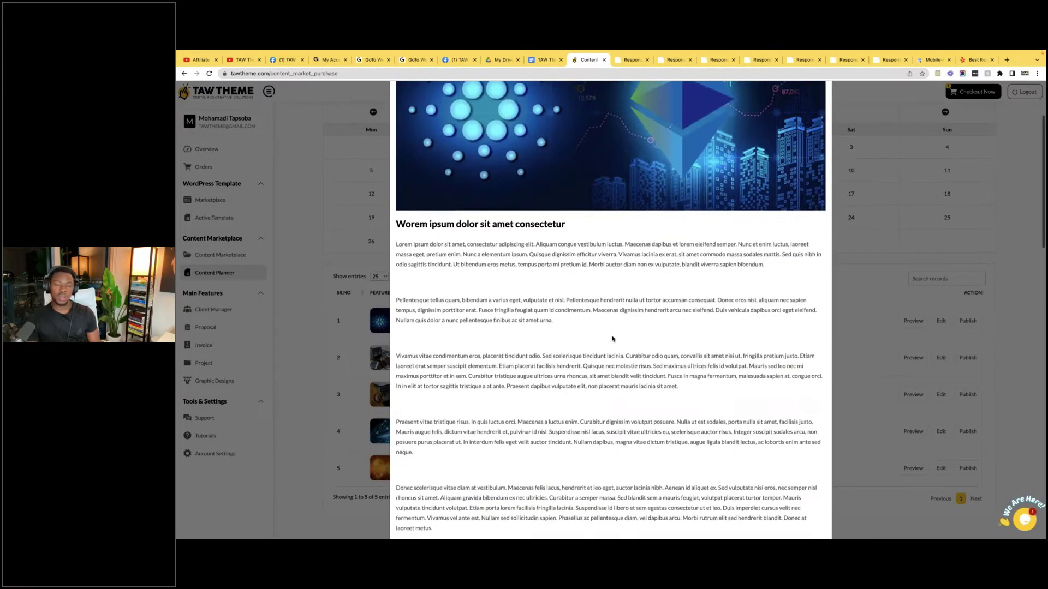
{"action": "scroll", "coordinate": [572, 408], "scroll_direction": "down", "scroll_amount": 3}
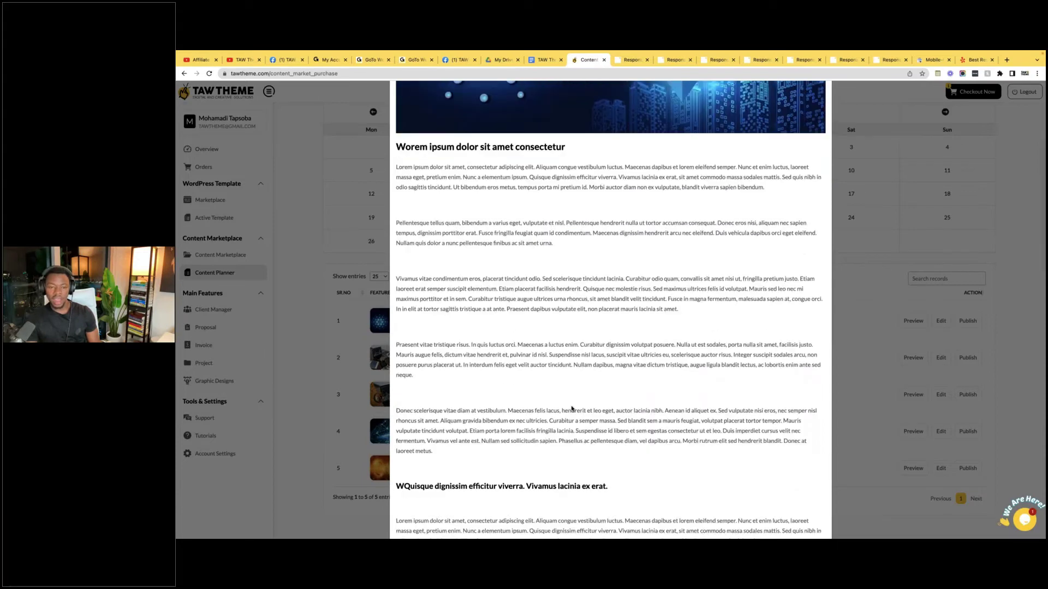
{"action": "scroll", "coordinate": [572, 408], "scroll_direction": "down", "scroll_amount": 5}
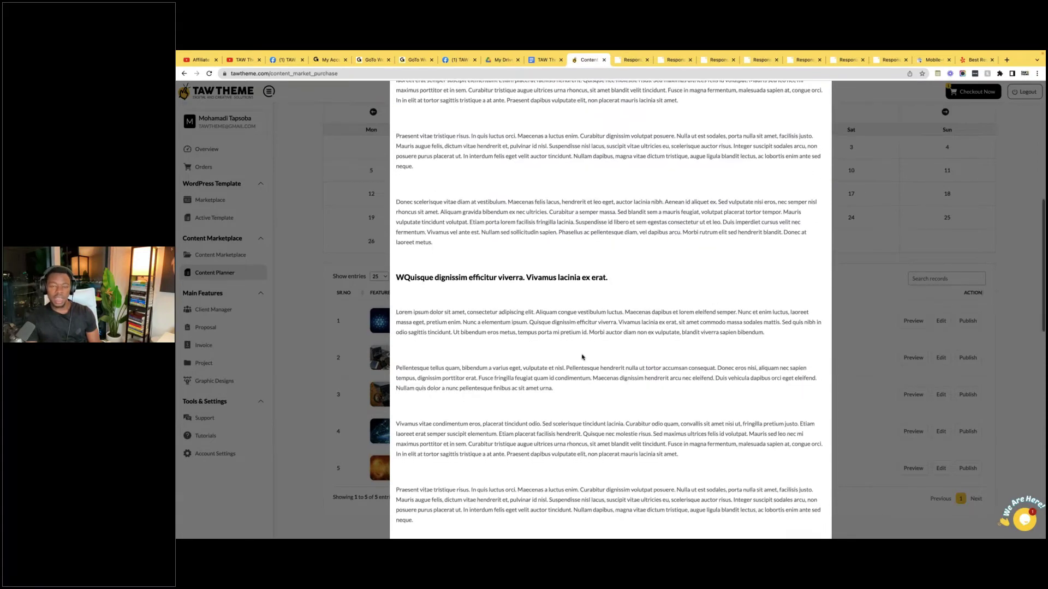
{"action": "scroll", "coordinate": [581, 356], "scroll_direction": "down", "scroll_amount": 1}
{"action": "scroll", "coordinate": [563, 307], "scroll_direction": "down", "scroll_amount": 8}
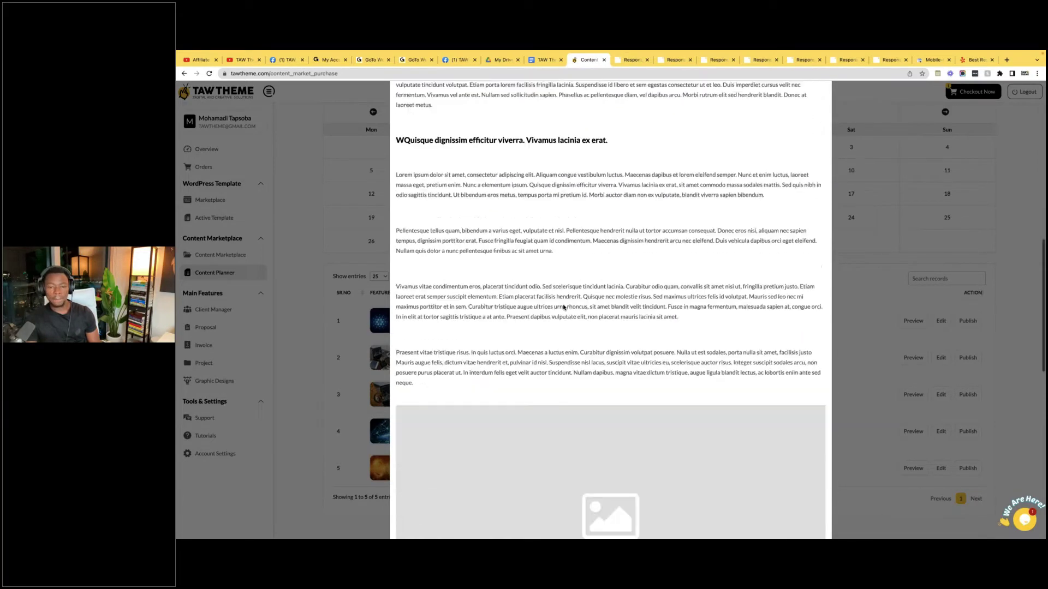
{"action": "scroll", "coordinate": [487, 371], "scroll_direction": "down", "scroll_amount": 9}
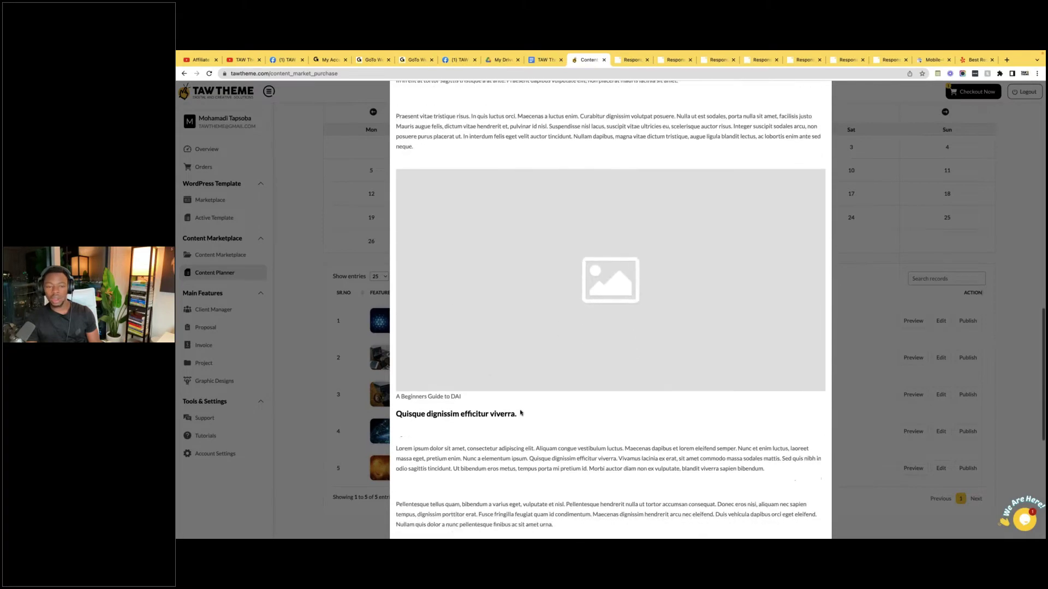
{"action": "scroll", "coordinate": [568, 306], "scroll_direction": "down", "scroll_amount": 1}
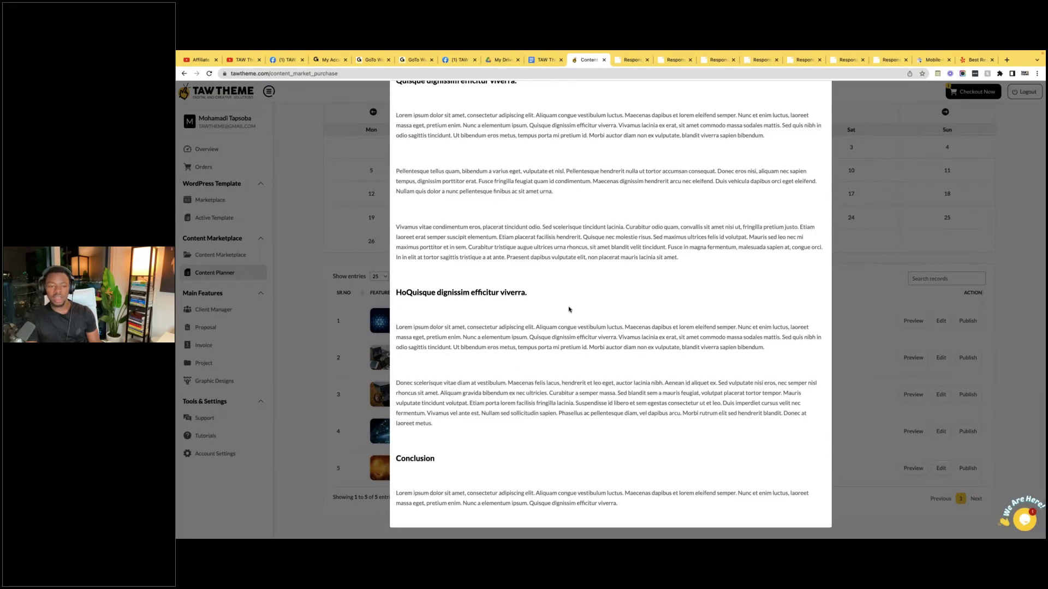
{"action": "scroll", "coordinate": [606, 295], "scroll_direction": "up", "scroll_amount": 5}
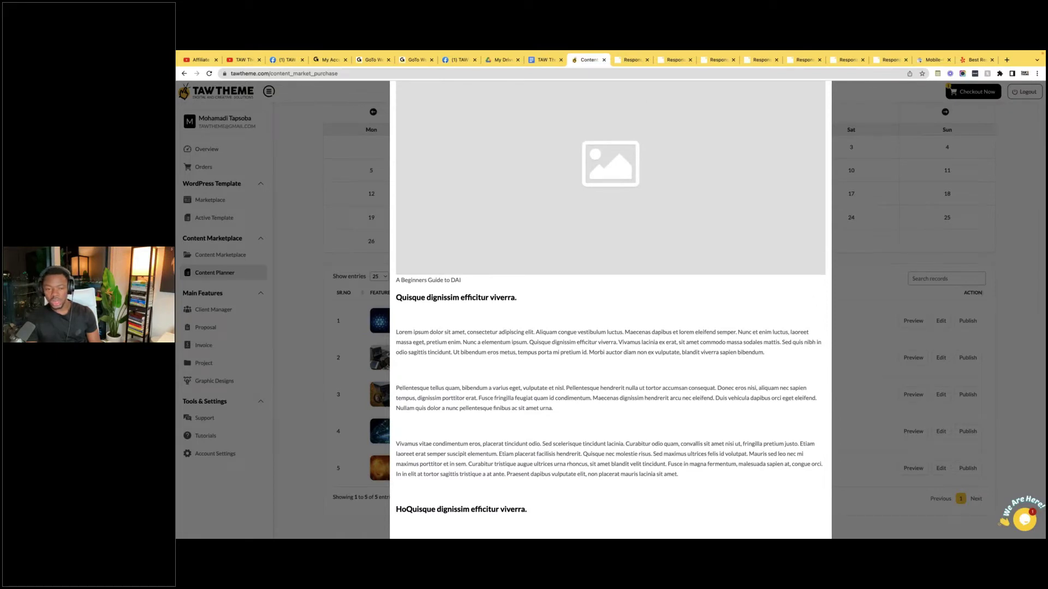
{"action": "left_click", "coordinate": [861, 320]}
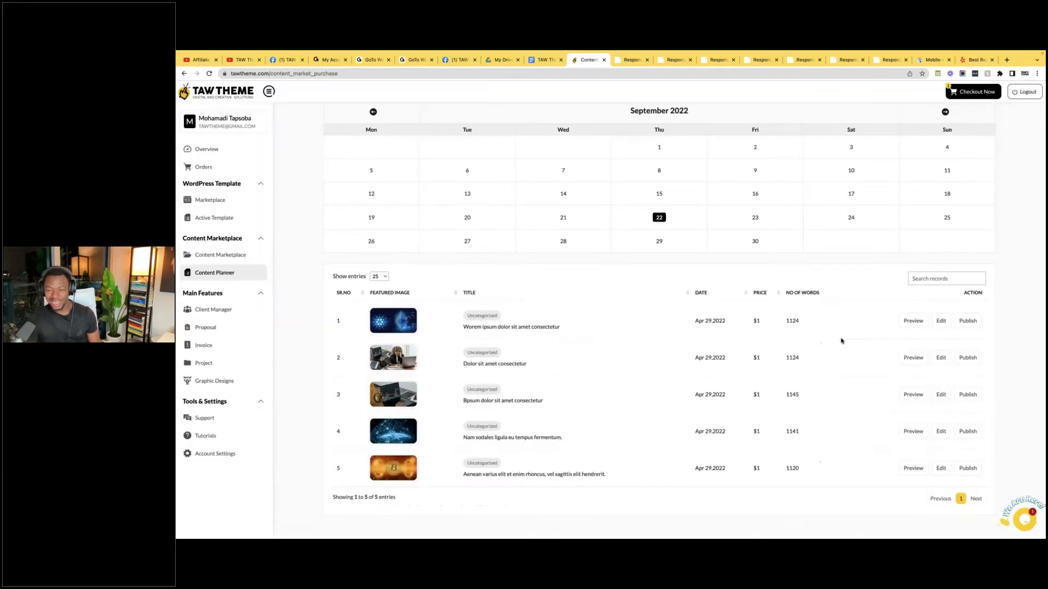
- Open "Worem ipsum dolor sit amet consectetur" for editing and examine its paragraphs, image placeholder and headings in the editor
{"action": "left_click", "coordinate": [940, 321]}
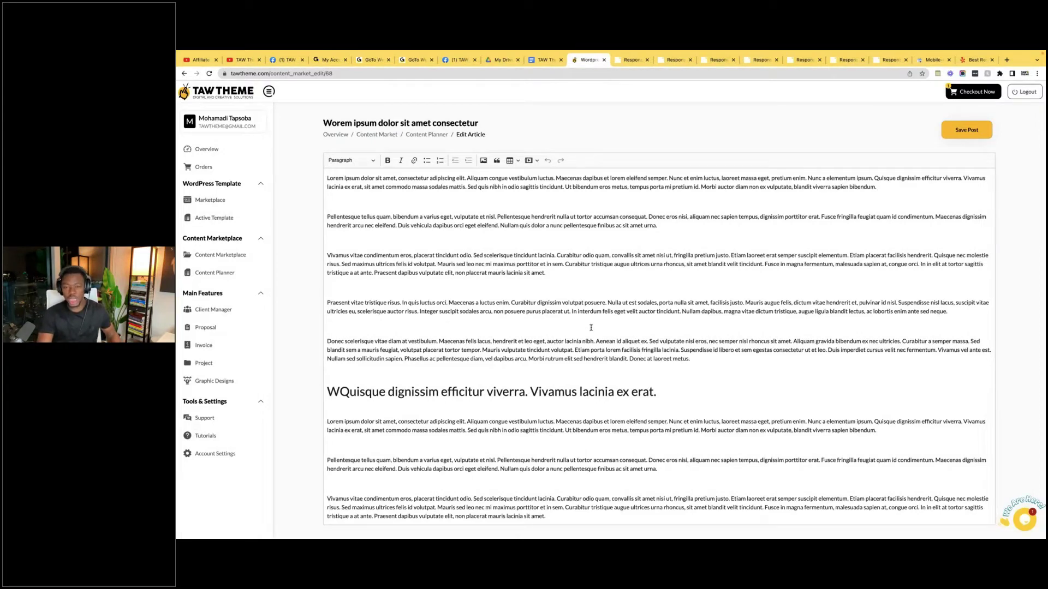
{"action": "scroll", "coordinate": [713, 349], "scroll_direction": "down", "scroll_amount": 4}
{"action": "scroll", "coordinate": [713, 349], "scroll_direction": "down", "scroll_amount": 1}
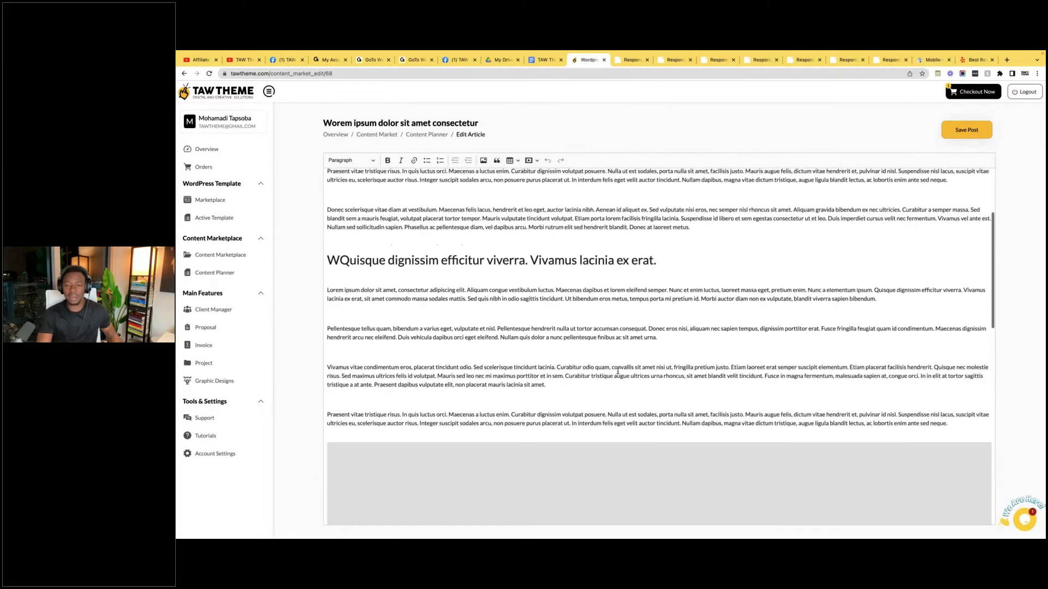
{"action": "left_click", "coordinate": [548, 386]}
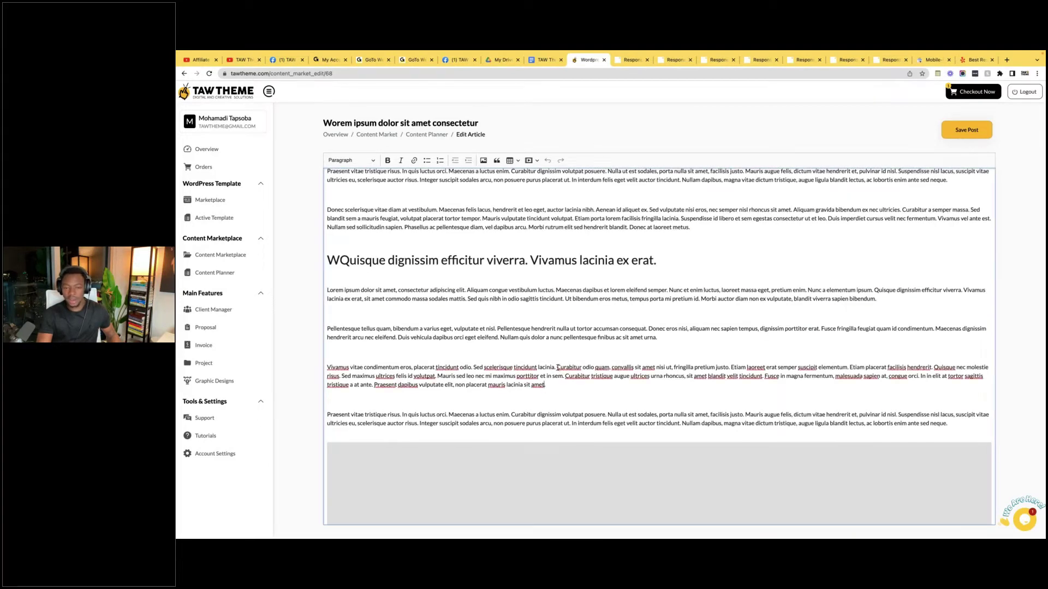
{"action": "left_click_drag", "start_coordinate": [557, 368], "coordinate": [582, 369]}
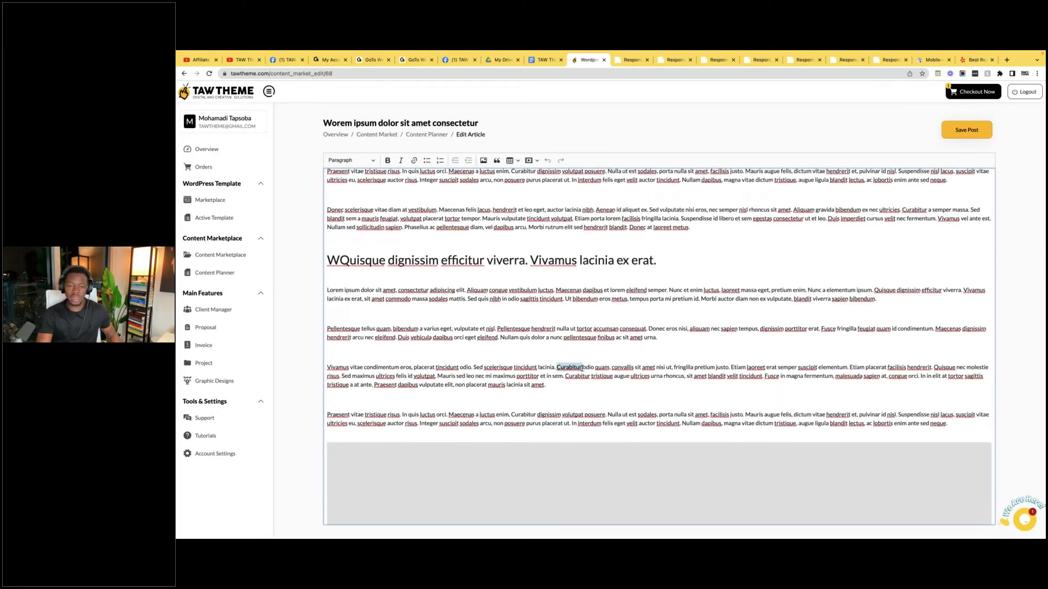
{"action": "scroll", "coordinate": [570, 270], "scroll_direction": "down", "scroll_amount": 10}
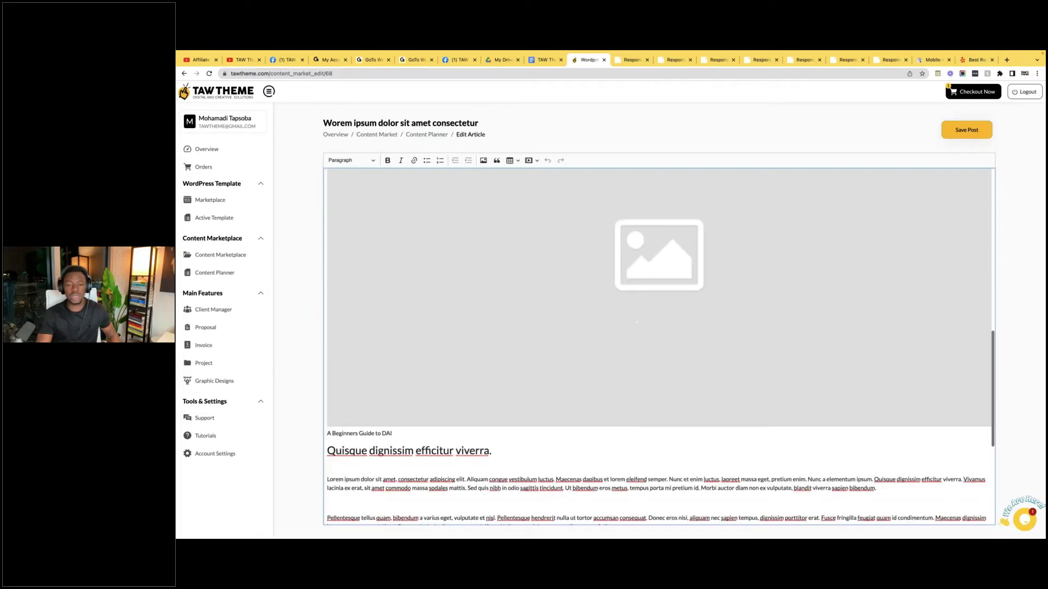
{"action": "left_click", "coordinate": [528, 373]}
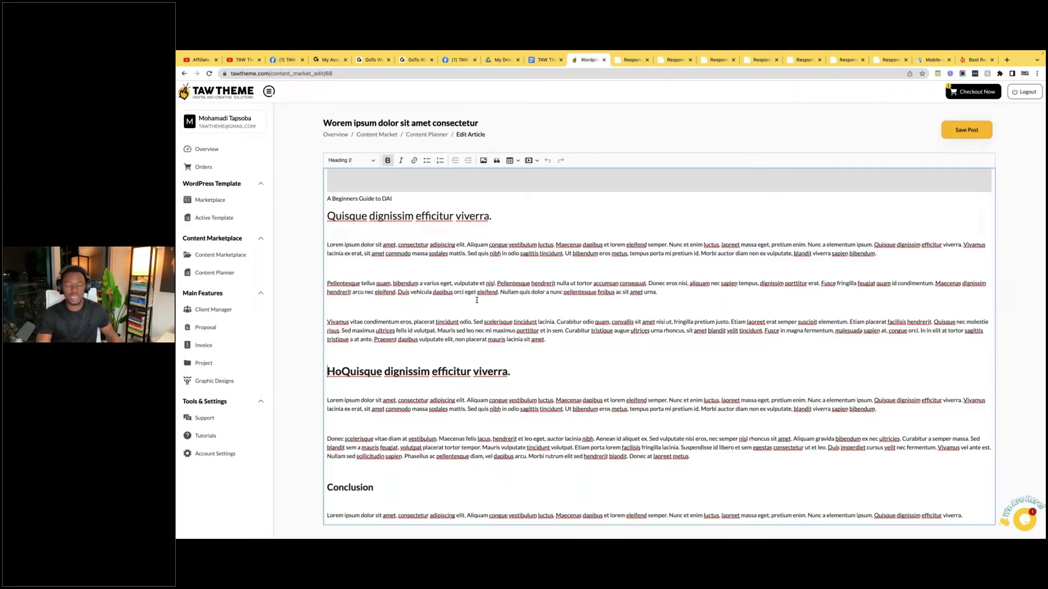
{"action": "scroll", "coordinate": [452, 419], "scroll_direction": "down", "scroll_amount": 1}
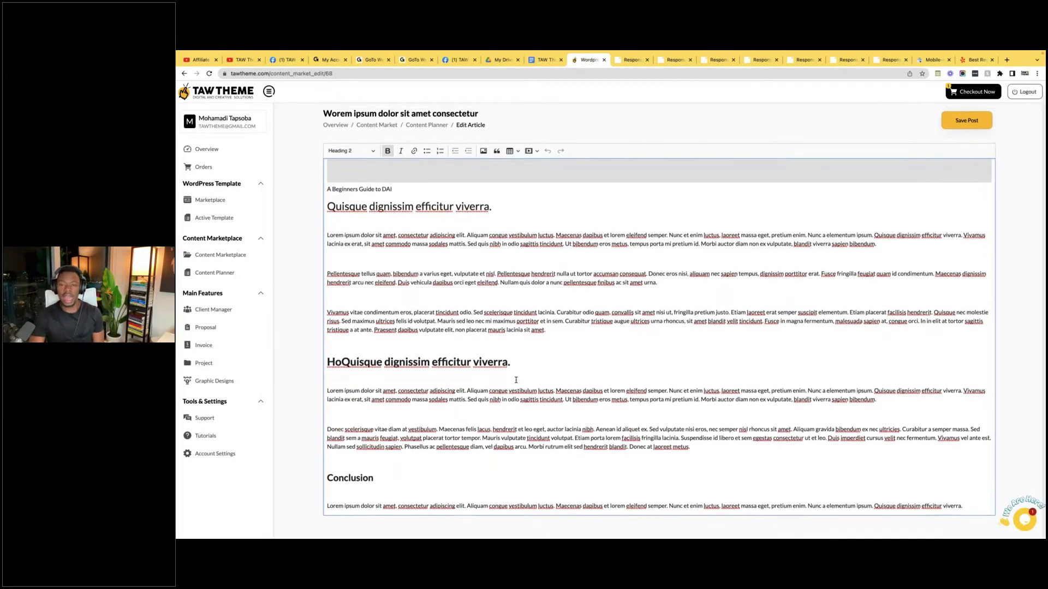
- Save the edited article "Worem ipsum dolor sit amet consectetur" and return to the Content Planner
{"action": "scroll", "coordinate": [452, 418], "scroll_direction": "down", "scroll_amount": 10}
{"action": "scroll", "coordinate": [655, 327], "scroll_direction": "up", "scroll_amount": 5}
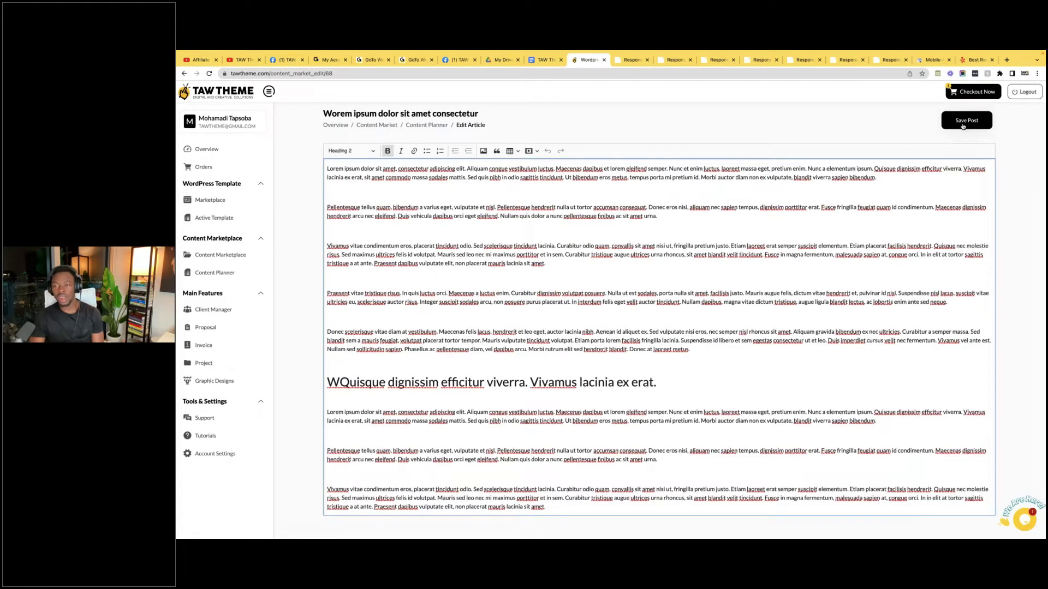
{"action": "left_click", "coordinate": [961, 126]}
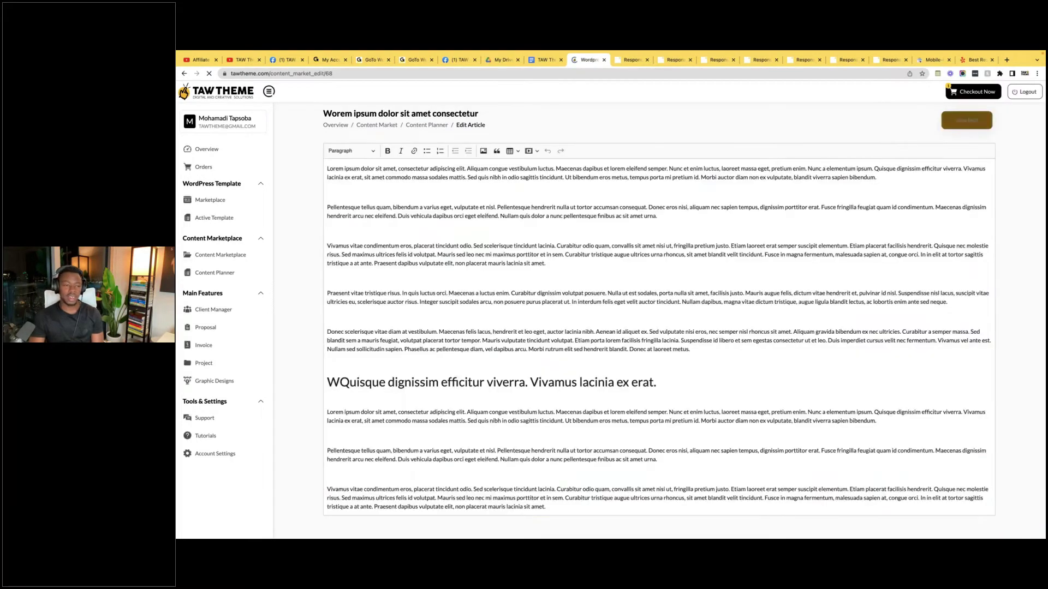
{"action": "left_click", "coordinate": [215, 272]}
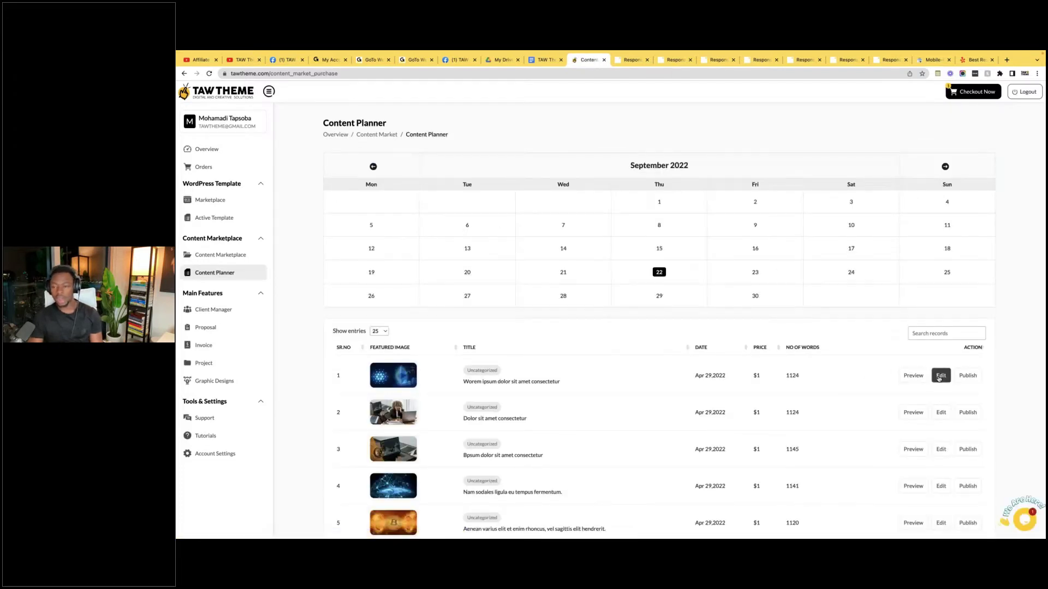
- Open the publishing options for "Worem ipsum dolor sit amet consectetur" and choose to schedule the post
{"action": "left_click", "coordinate": [969, 375]}
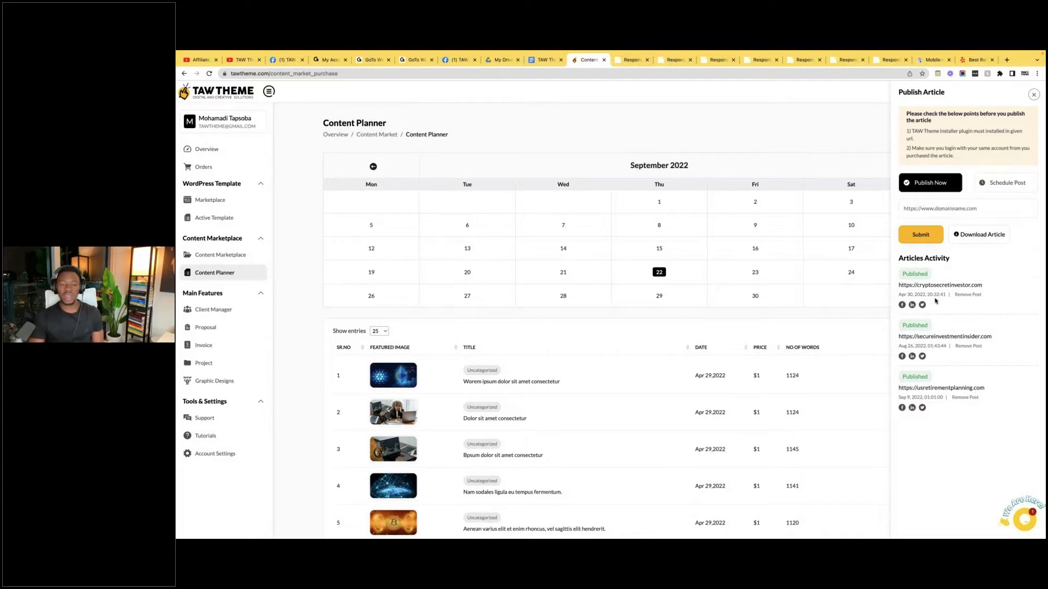
{"action": "left_click", "coordinate": [940, 212]}
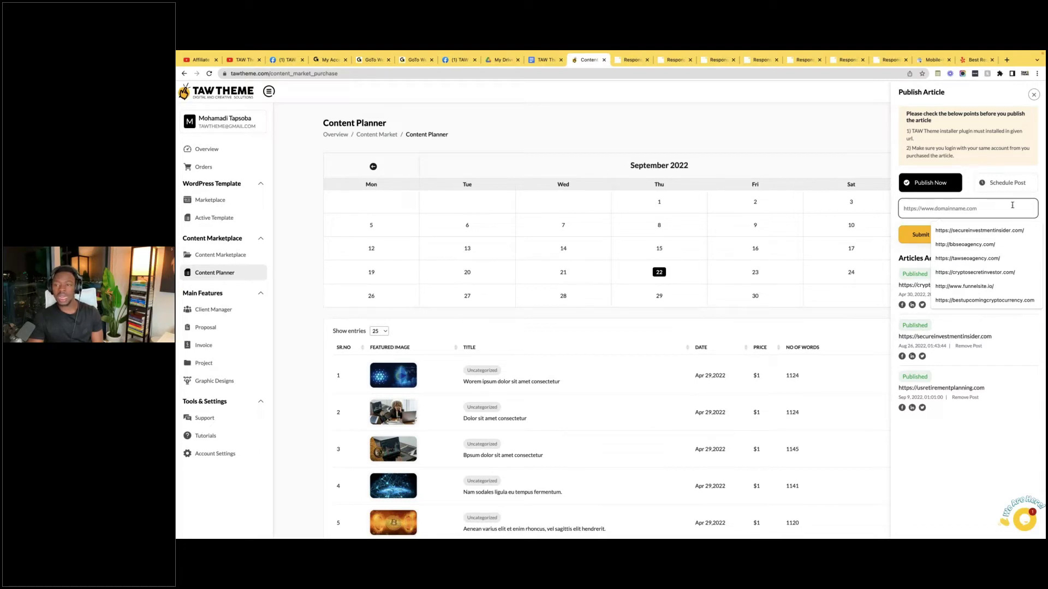
{"action": "left_click", "coordinate": [997, 189]}
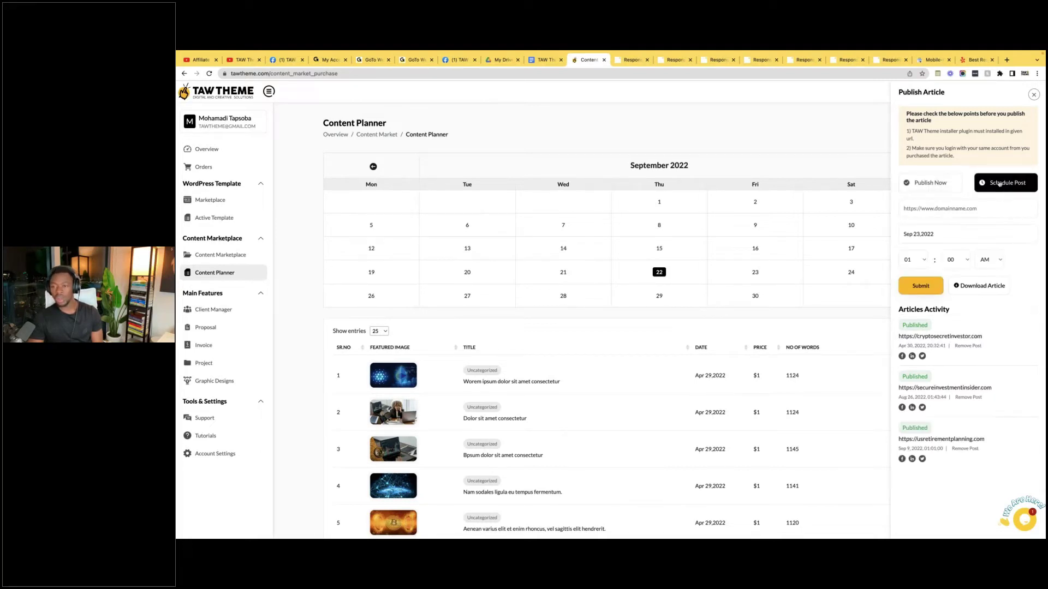
{"action": "left_click", "coordinate": [982, 200]}
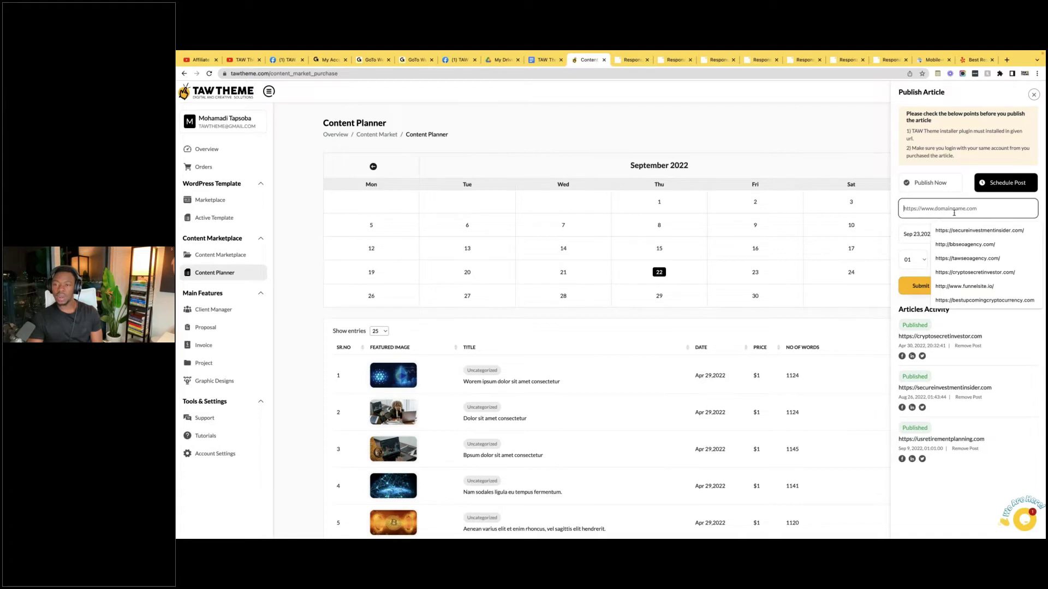
{"action": "left_click", "coordinate": [896, 213]}
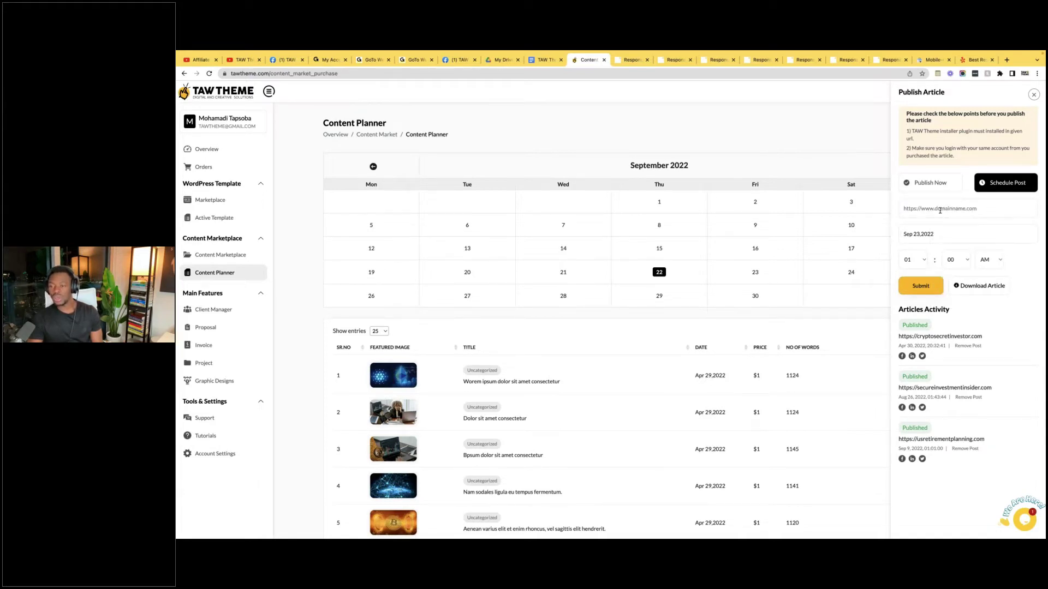
- Set the article's scheduled publishing time to Sep 30, 2022 at 08:00 PM
{"action": "left_click", "coordinate": [932, 237]}
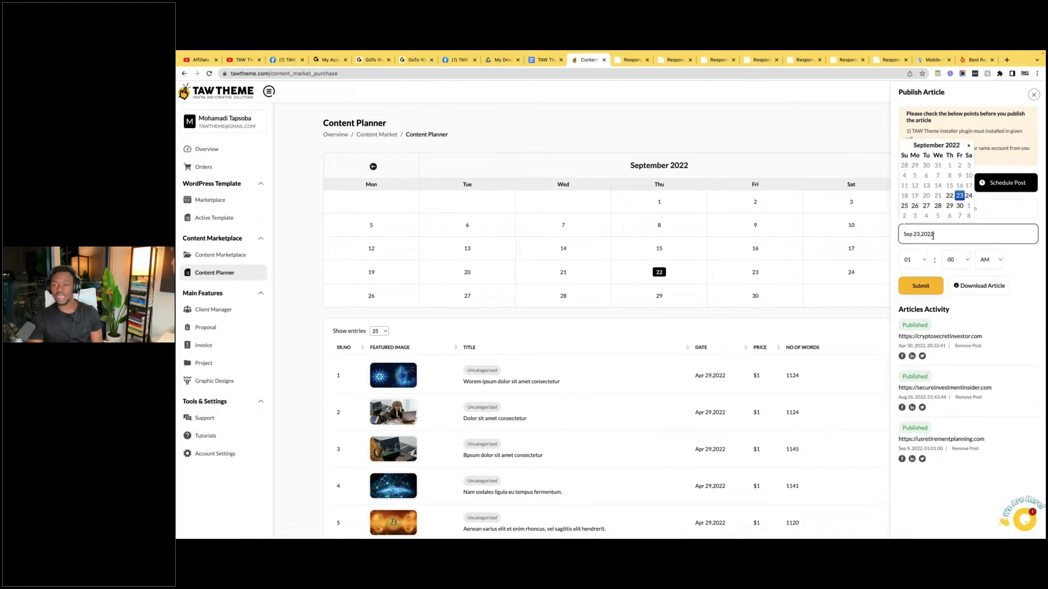
{"action": "left_click", "coordinate": [960, 205]}
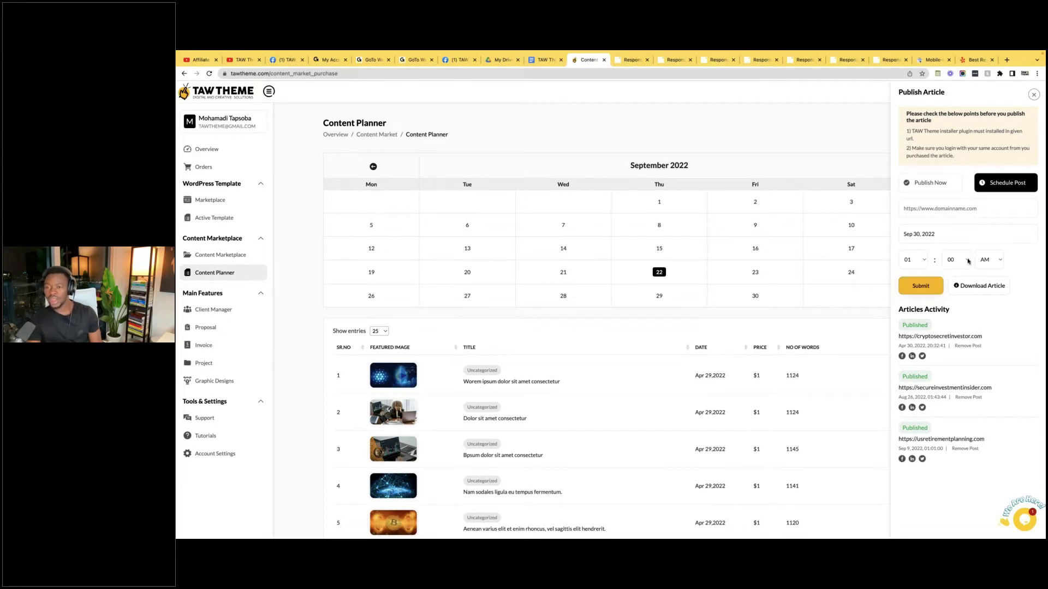
{"action": "left_click", "coordinate": [912, 260]}
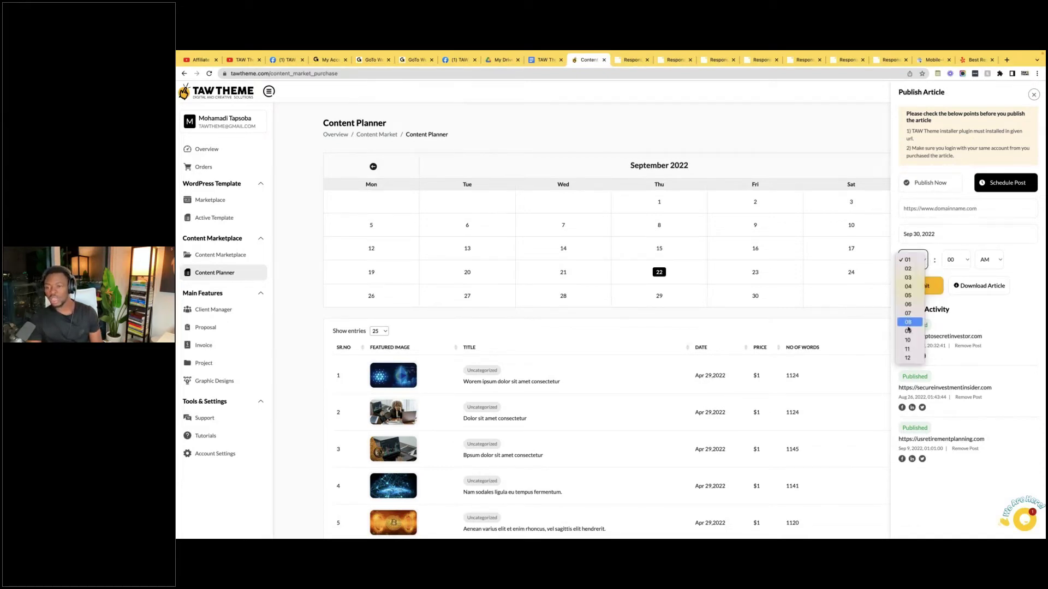
{"action": "left_click", "coordinate": [908, 323]}
{"action": "left_click", "coordinate": [953, 260]}
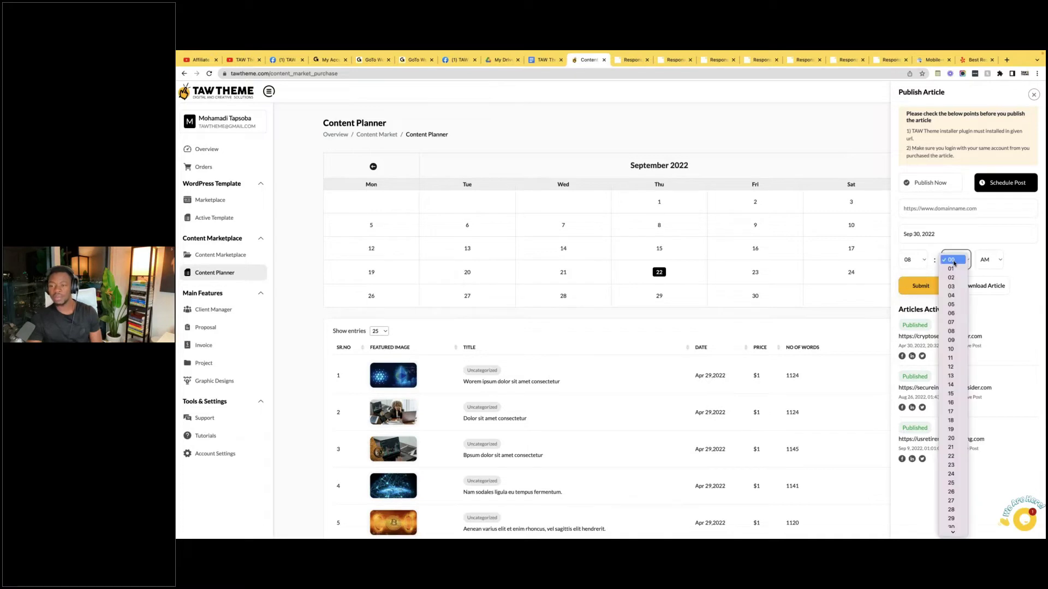
{"action": "left_click", "coordinate": [986, 260]}
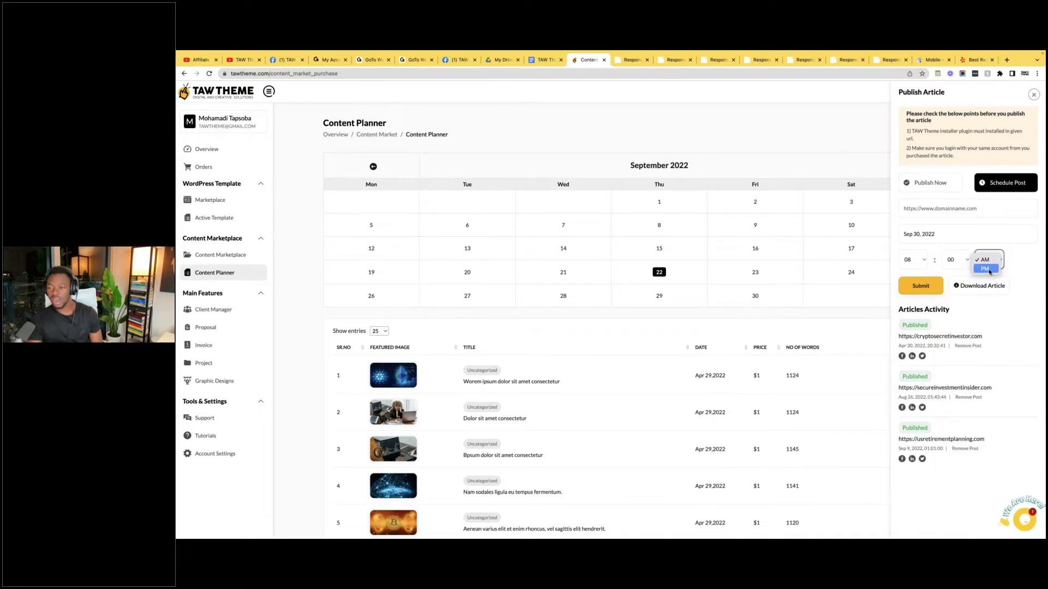
{"action": "left_click", "coordinate": [985, 269]}
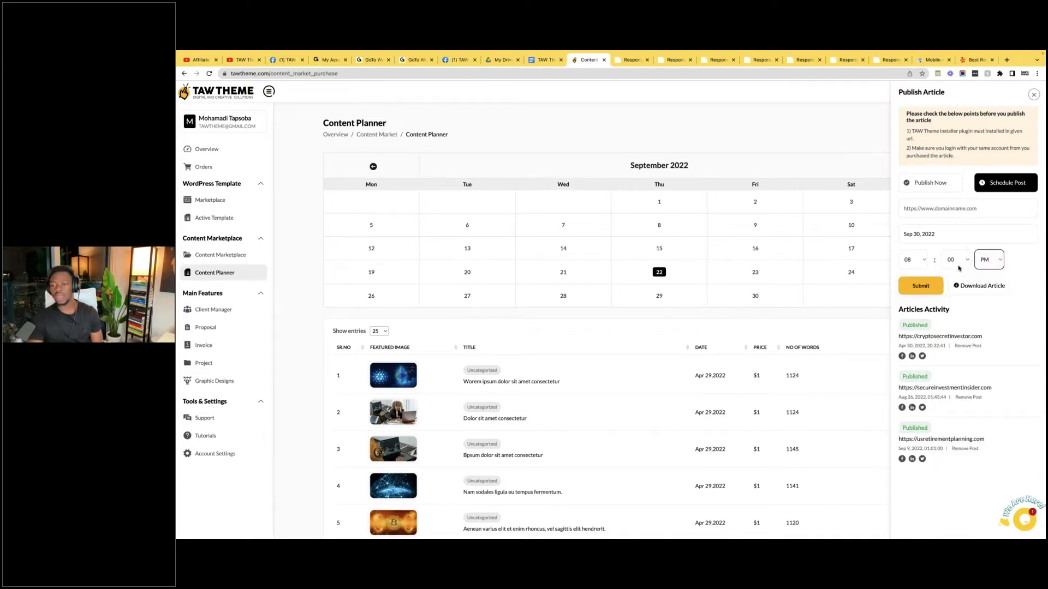
{"action": "left_click", "coordinate": [922, 284]}
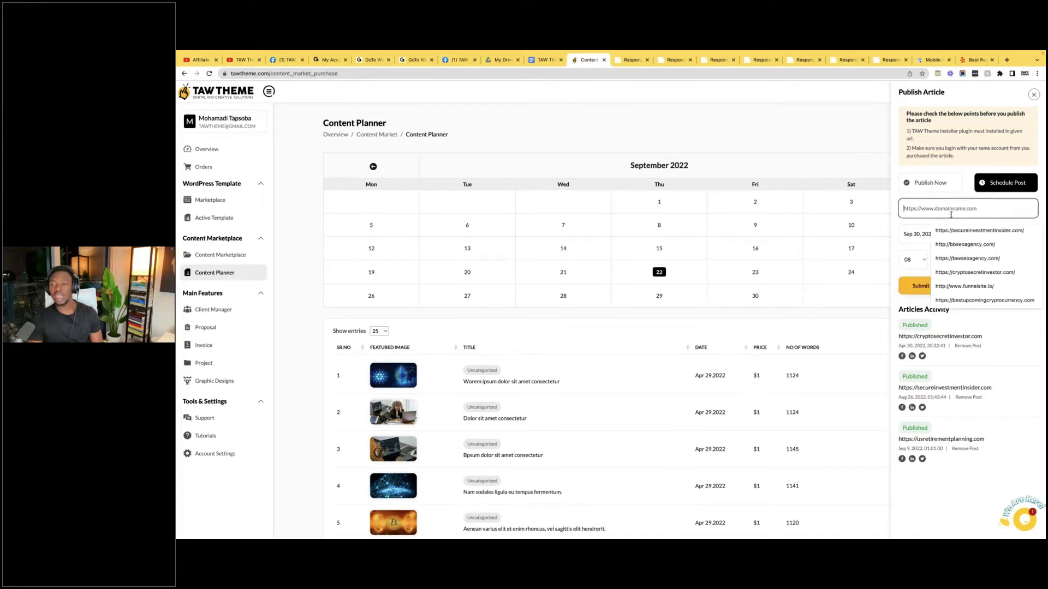
{"action": "left_click", "coordinate": [980, 248]}
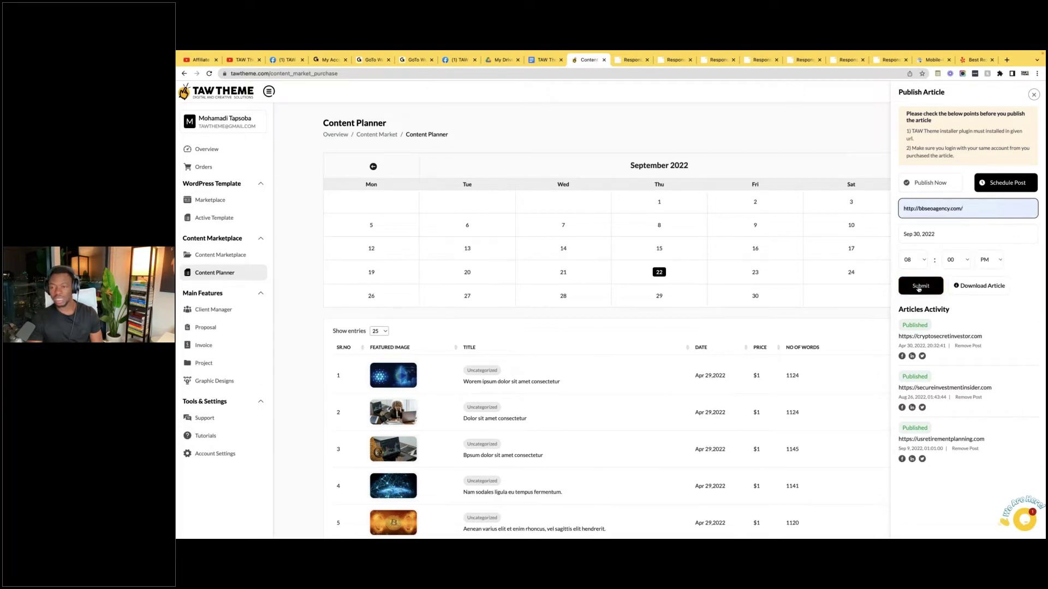
{"action": "left_click", "coordinate": [918, 287]}
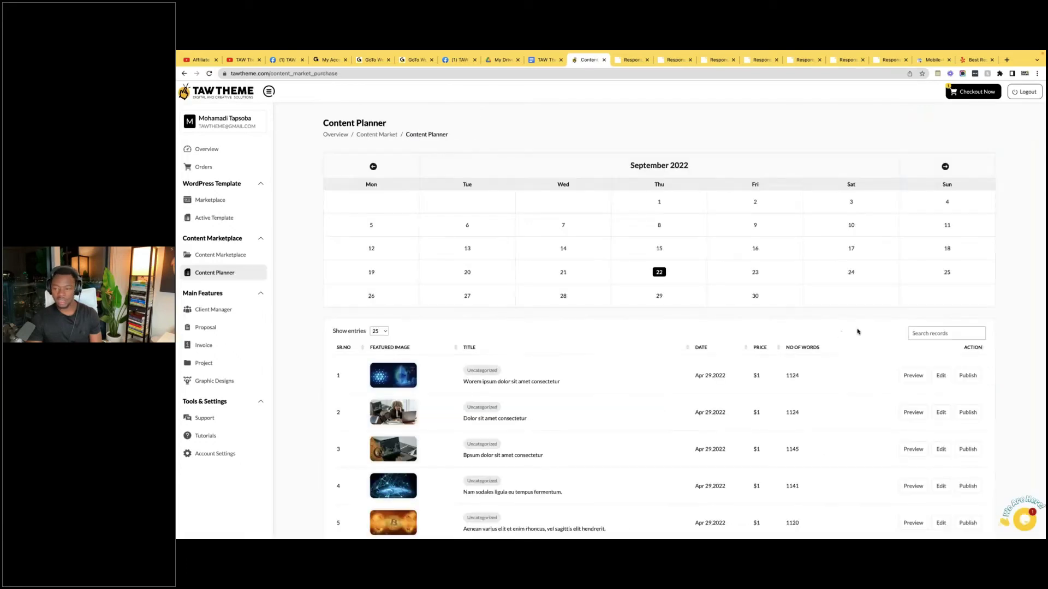
- Reopen the first article's publishing options, copy the target address and look over bbseoagency.com's homepage in a new browser tab
{"action": "left_click", "coordinate": [967, 375]}
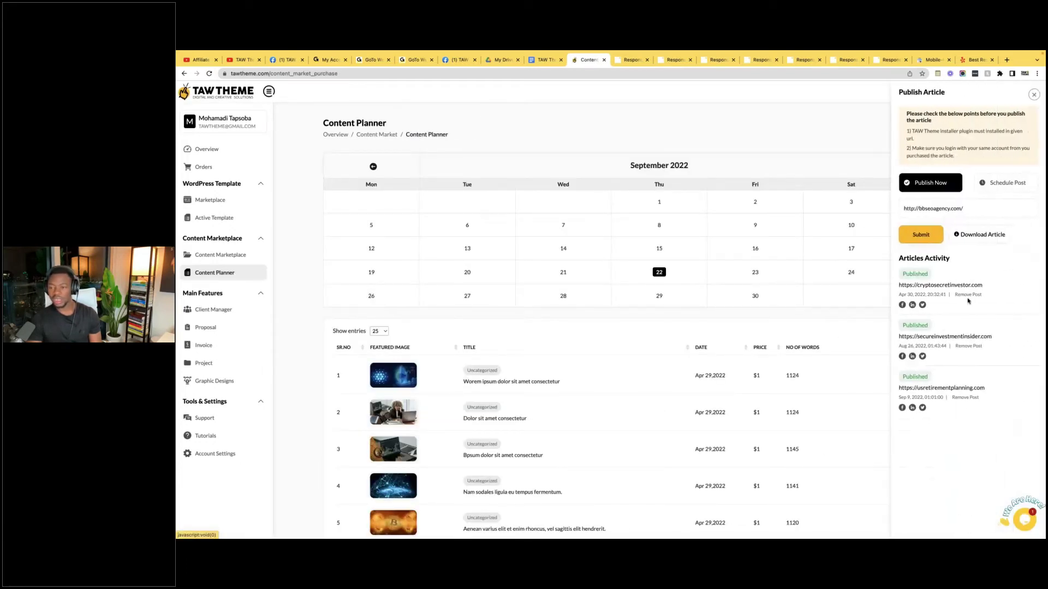
{"action": "left_click_drag", "start_coordinate": [964, 211], "coordinate": [935, 184]}
{"action": "key", "text": "ctrl+c"}
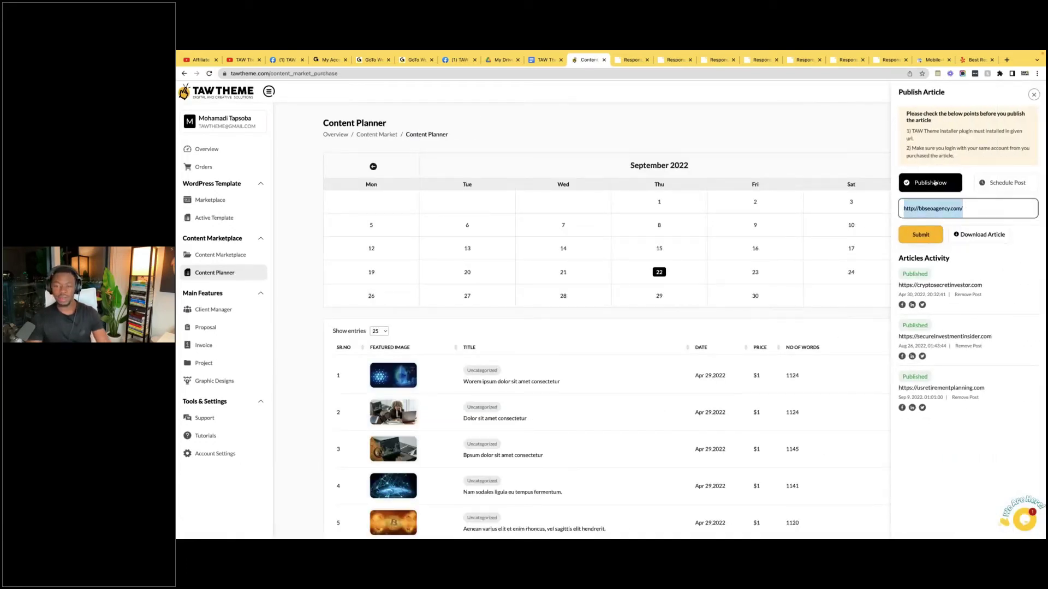
{"action": "left_click", "coordinate": [1006, 59]}
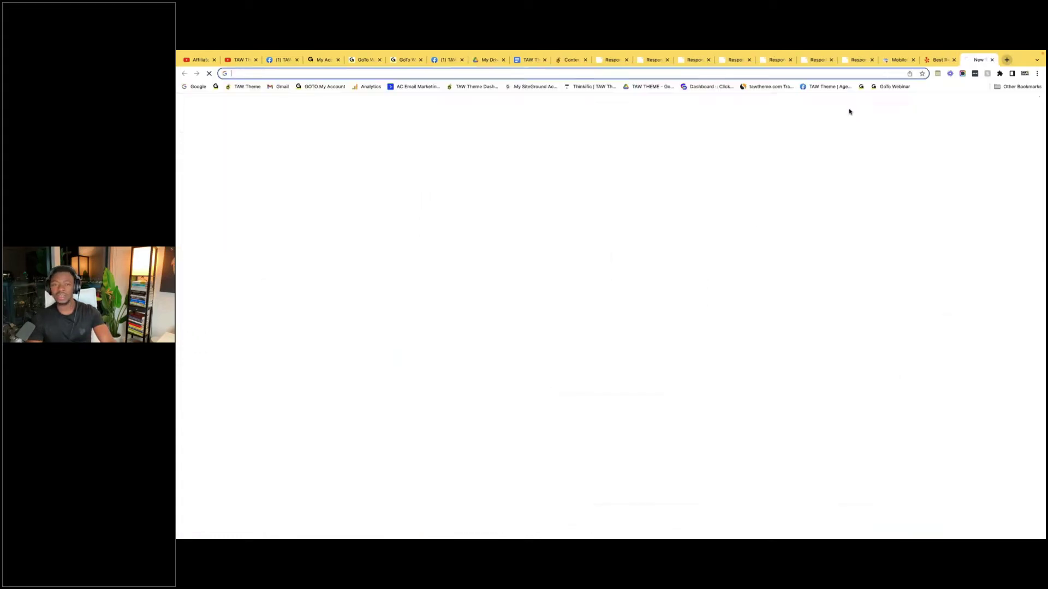
{"action": "key", "text": "ctrl+v"}
{"action": "key", "text": "Return"}
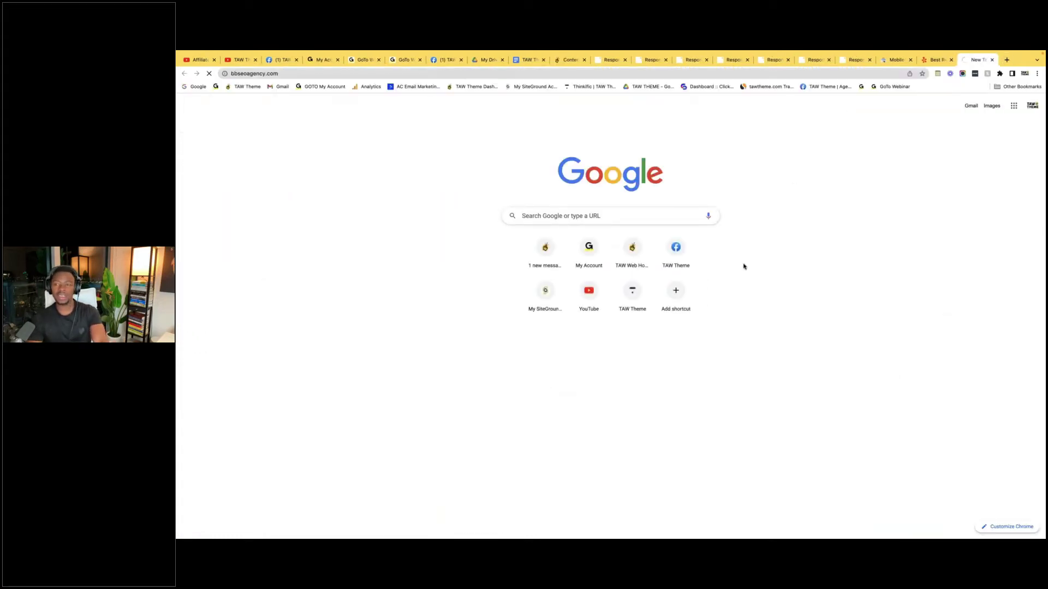
{"action": "scroll", "coordinate": [728, 314], "scroll_direction": "down", "scroll_amount": 5}
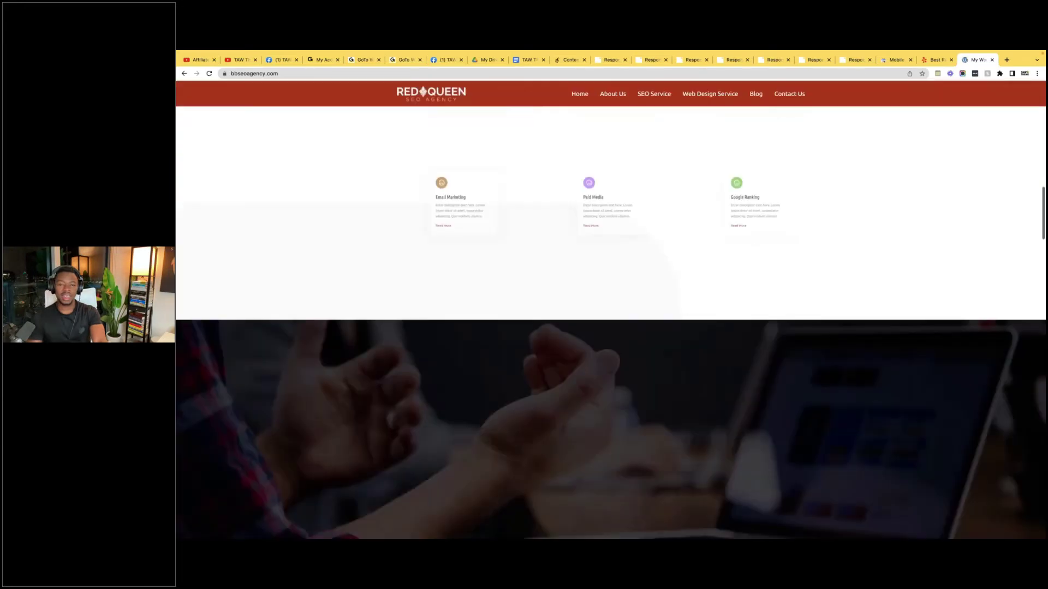
{"action": "scroll", "coordinate": [610, 313], "scroll_direction": "up", "scroll_amount": 10}
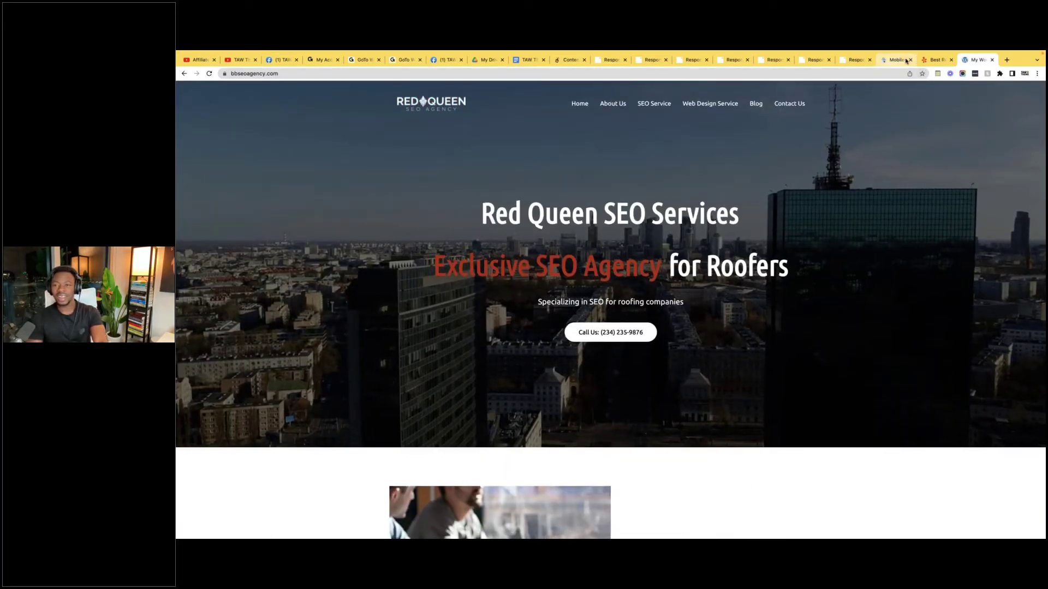
- Close the restaurant theme preview tab and return to the Content Planner's publishing options
{"action": "left_click", "coordinate": [935, 59]}
{"action": "left_click", "coordinate": [982, 59]}
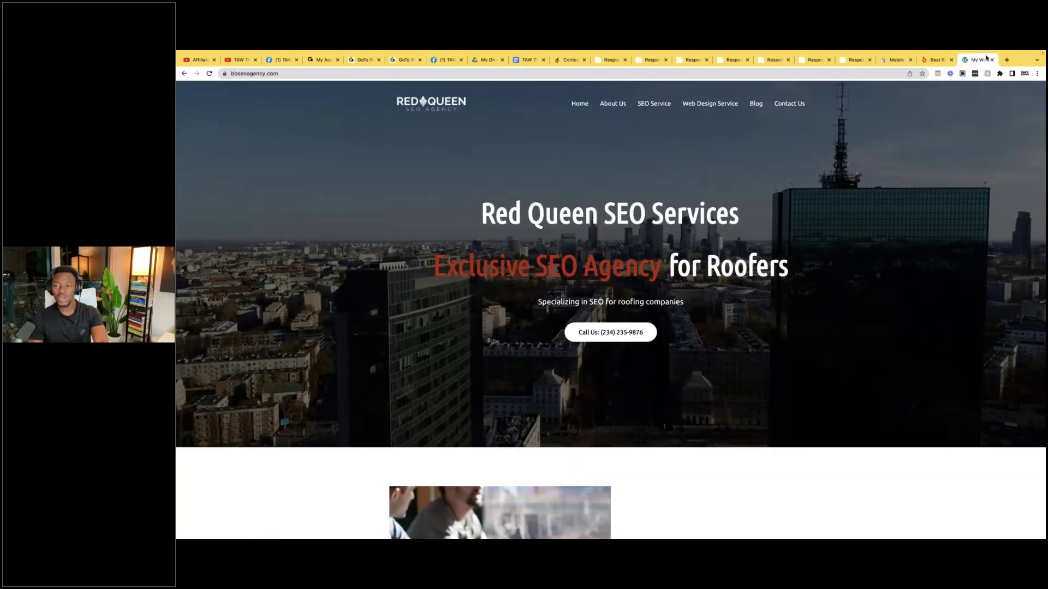
{"action": "left_click", "coordinate": [866, 65]}
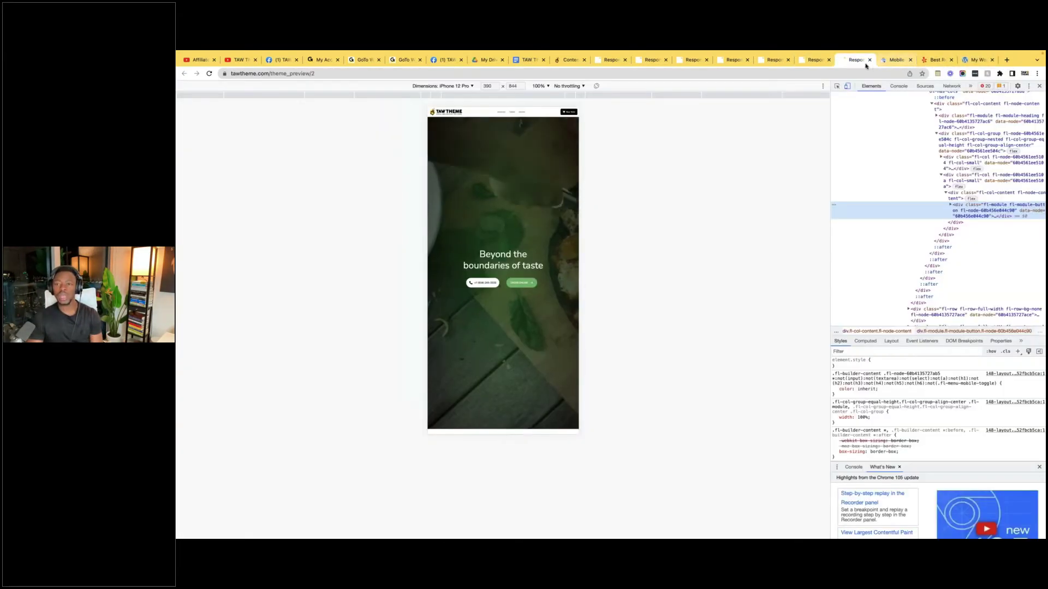
{"action": "left_click", "coordinate": [869, 60]}
{"action": "left_click", "coordinate": [730, 61]}
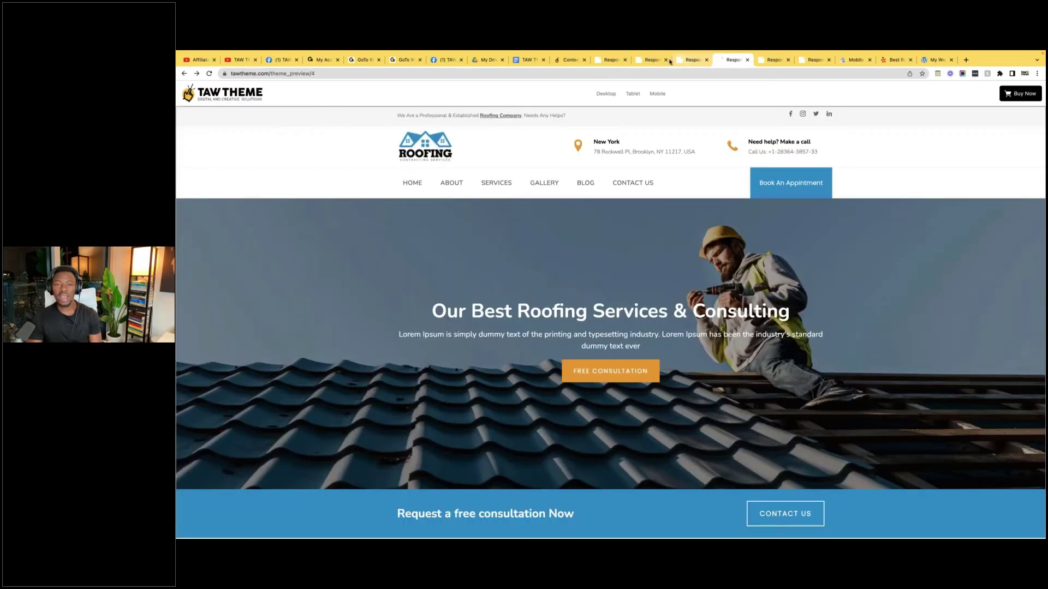
{"action": "left_click", "coordinate": [649, 60]}
{"action": "left_click", "coordinate": [604, 60]}
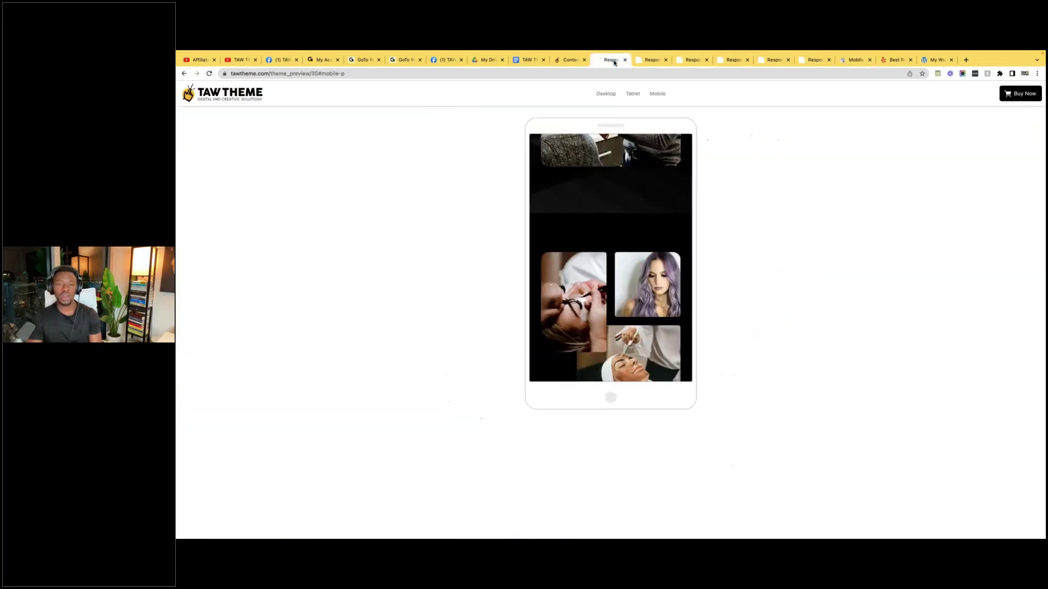
{"action": "left_click", "coordinate": [577, 63]}
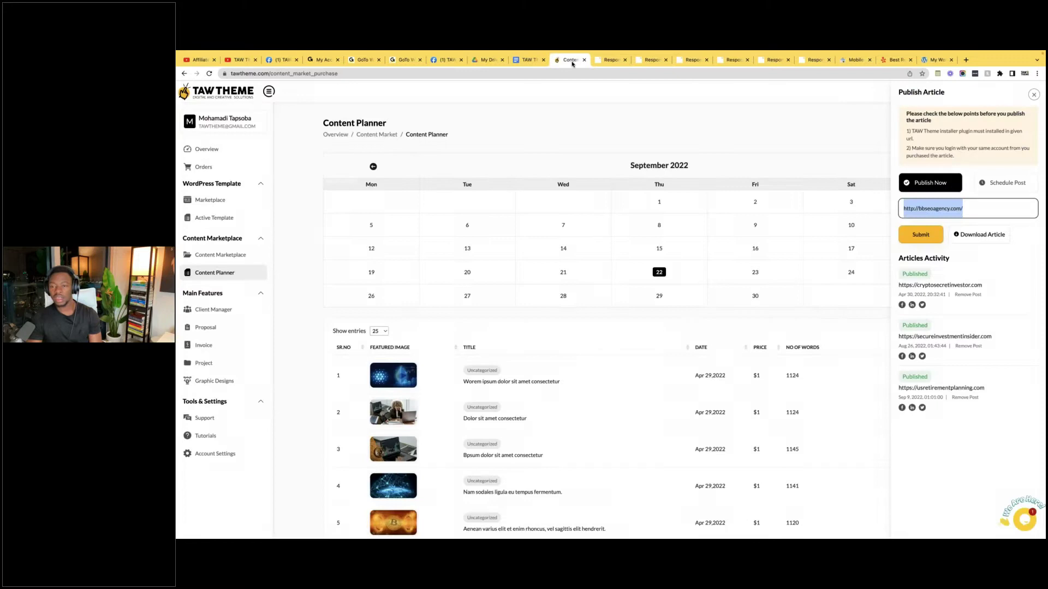
{"action": "left_click", "coordinate": [1002, 210]}
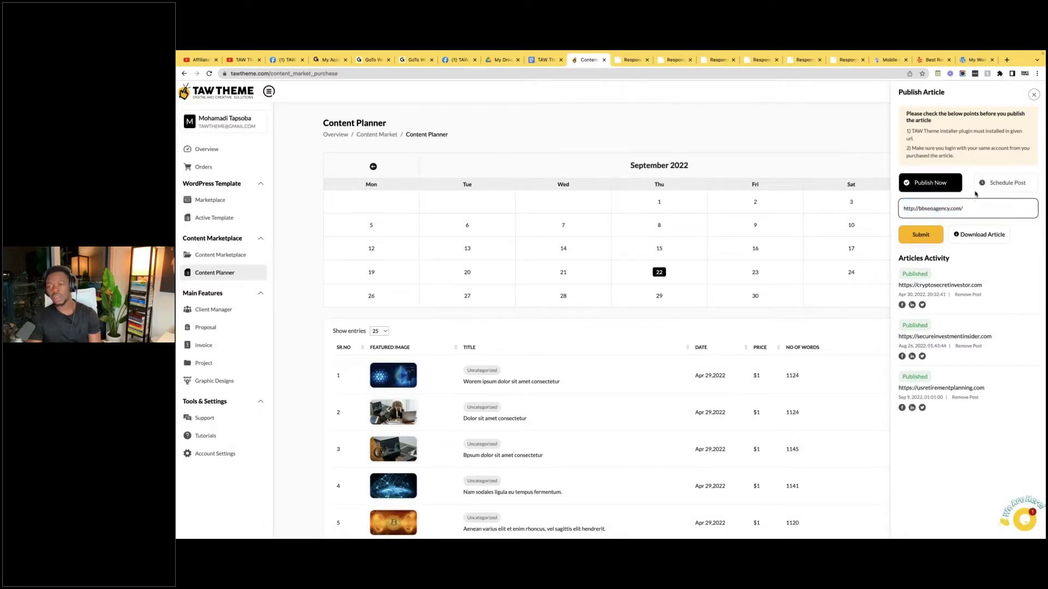
{"action": "left_click", "coordinate": [918, 235]}
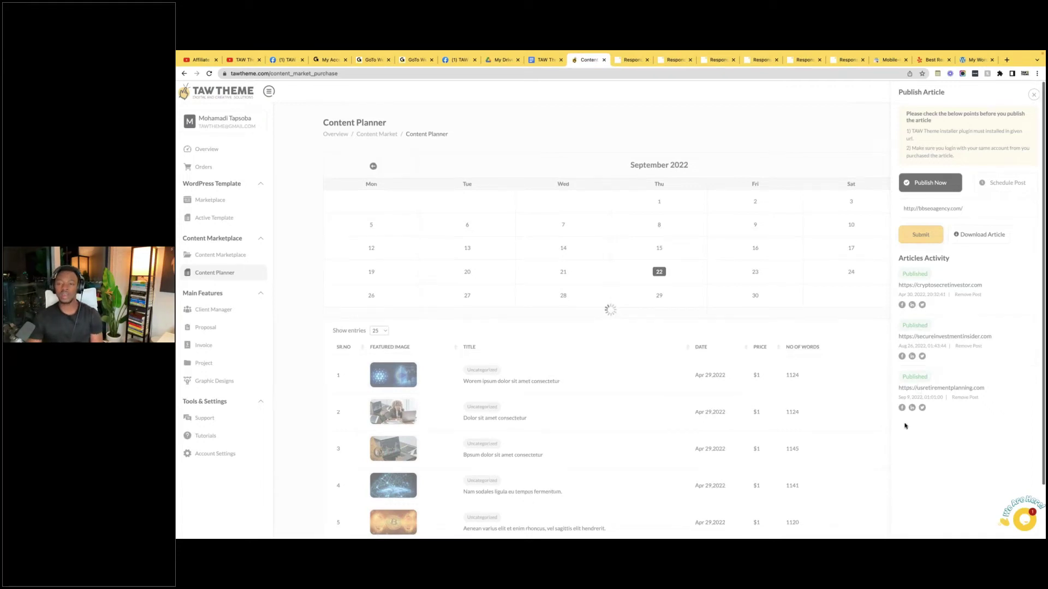
{"action": "scroll", "coordinate": [902, 425], "scroll_direction": "down", "scroll_amount": 2}
{"action": "scroll", "coordinate": [785, 232], "scroll_direction": "up", "scroll_amount": 2}
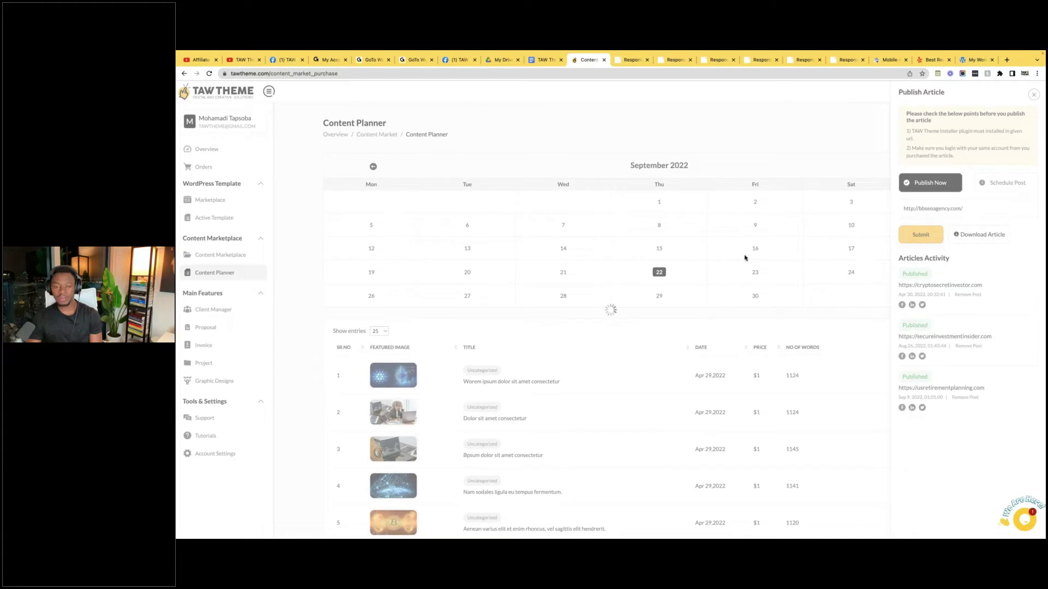
{"action": "scroll", "coordinate": [608, 291], "scroll_direction": "down", "scroll_amount": 2}
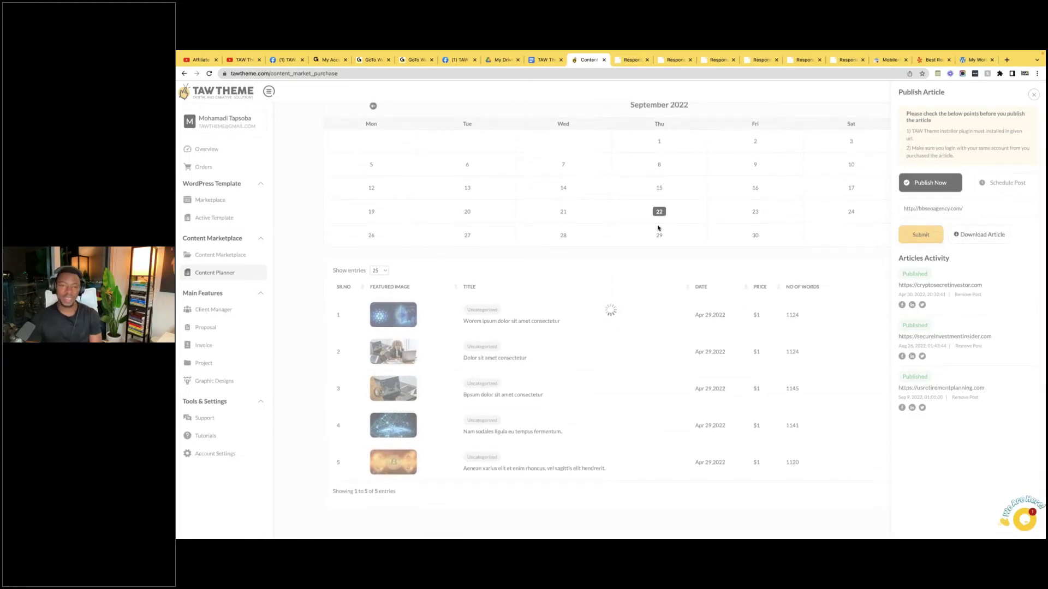
- Switch to the TAW Theme Facebook group, open the new comment notification and read the question about Content Marketplace topics
{"action": "left_click", "coordinate": [463, 62]}
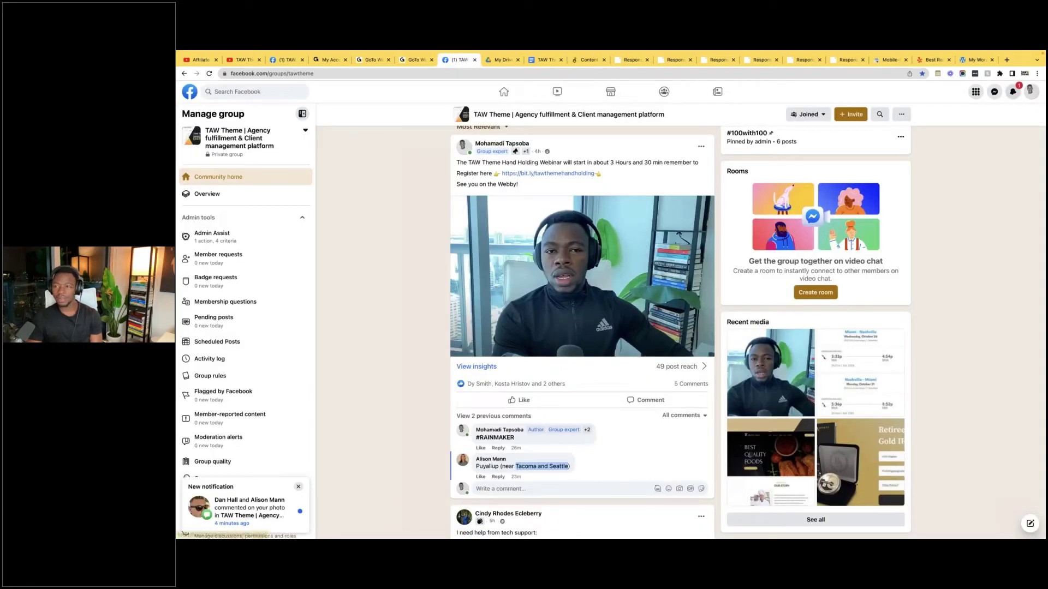
{"action": "left_click", "coordinate": [249, 507]}
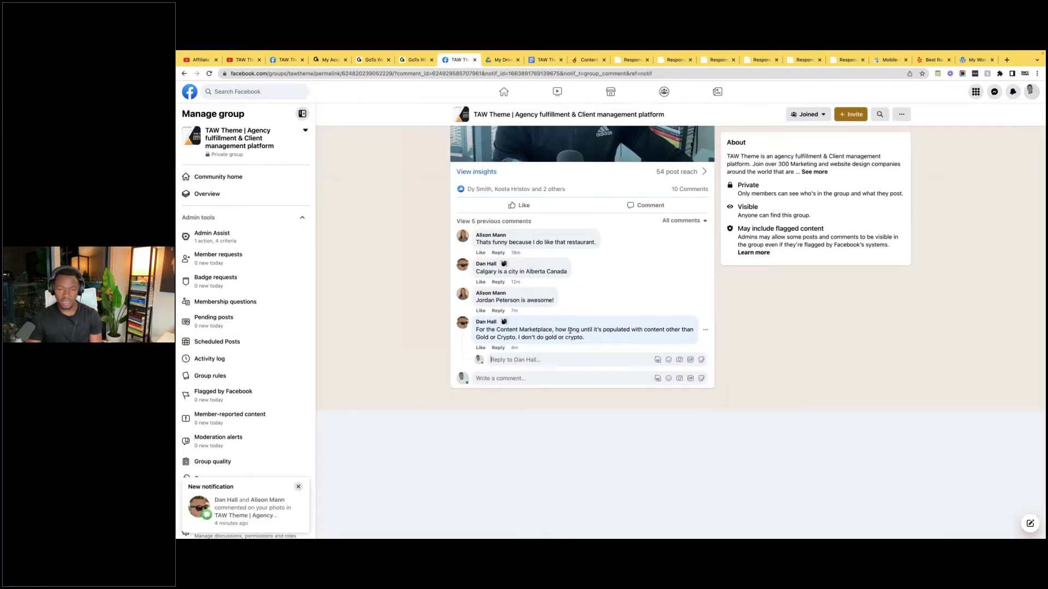
{"action": "left_click_drag", "start_coordinate": [597, 330], "coordinate": [651, 331]}
{"action": "left_click", "coordinate": [663, 330]}
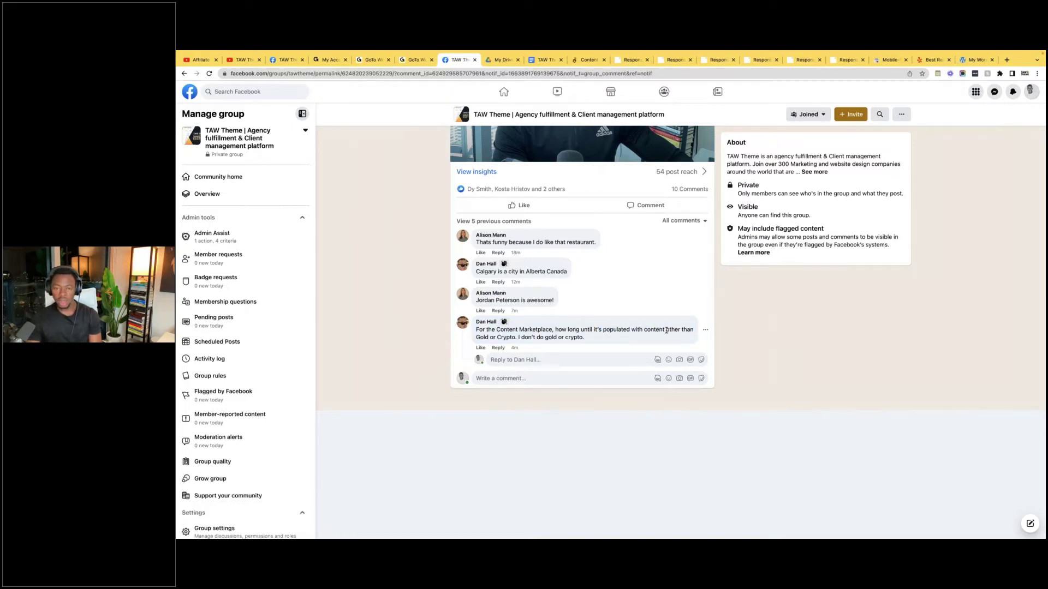
- Review the webinar post and its comments, including the question about Content Marketplace content other than gold or crypto
{"action": "double_click", "coordinate": [667, 331]}
{"action": "left_click", "coordinate": [535, 338]}
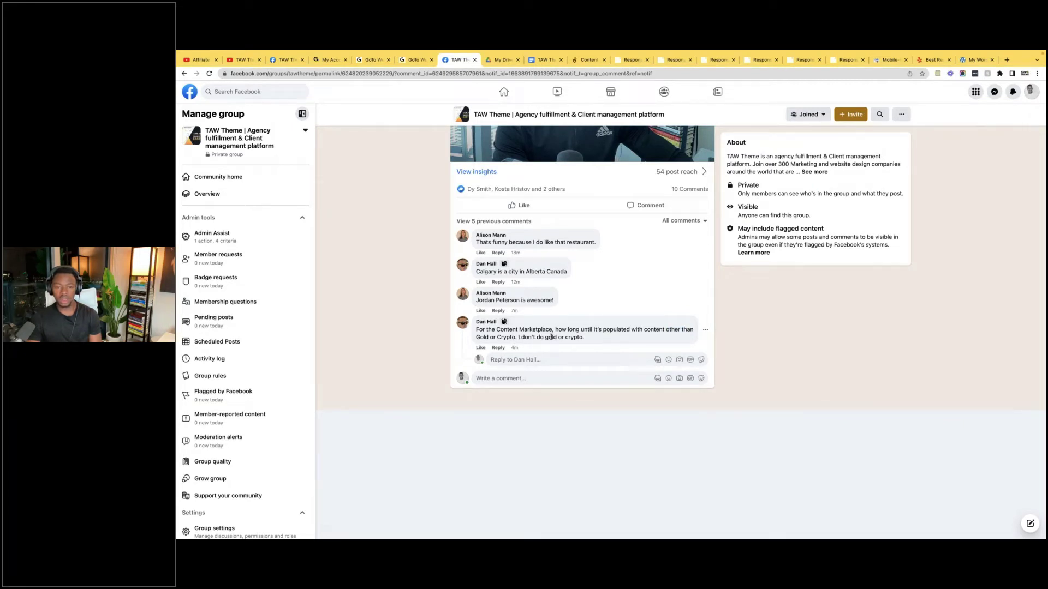
{"action": "scroll", "coordinate": [508, 158], "scroll_direction": "up", "scroll_amount": 4}
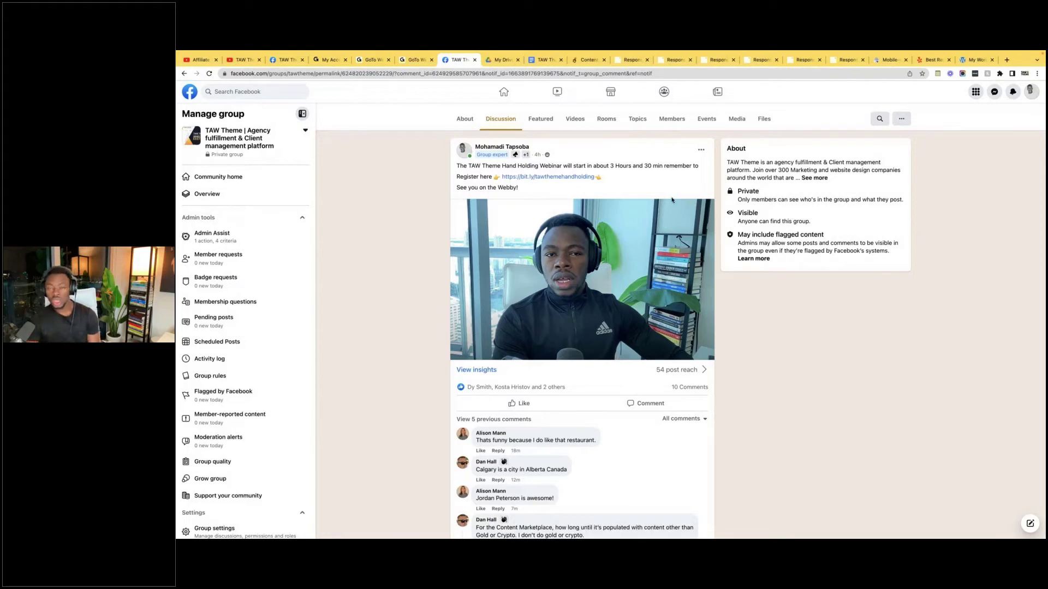
{"action": "scroll", "coordinate": [674, 263], "scroll_direction": "down", "scroll_amount": 1}
{"action": "scroll", "coordinate": [461, 534], "scroll_direction": "down", "scroll_amount": 3}
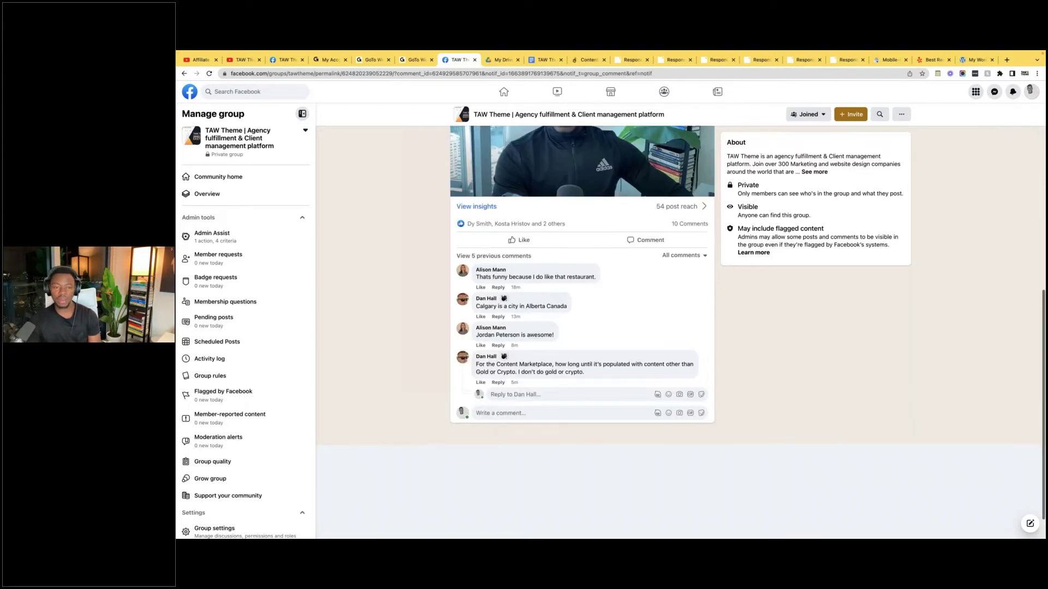
{"action": "scroll", "coordinate": [516, 353], "scroll_direction": "up", "scroll_amount": 3}
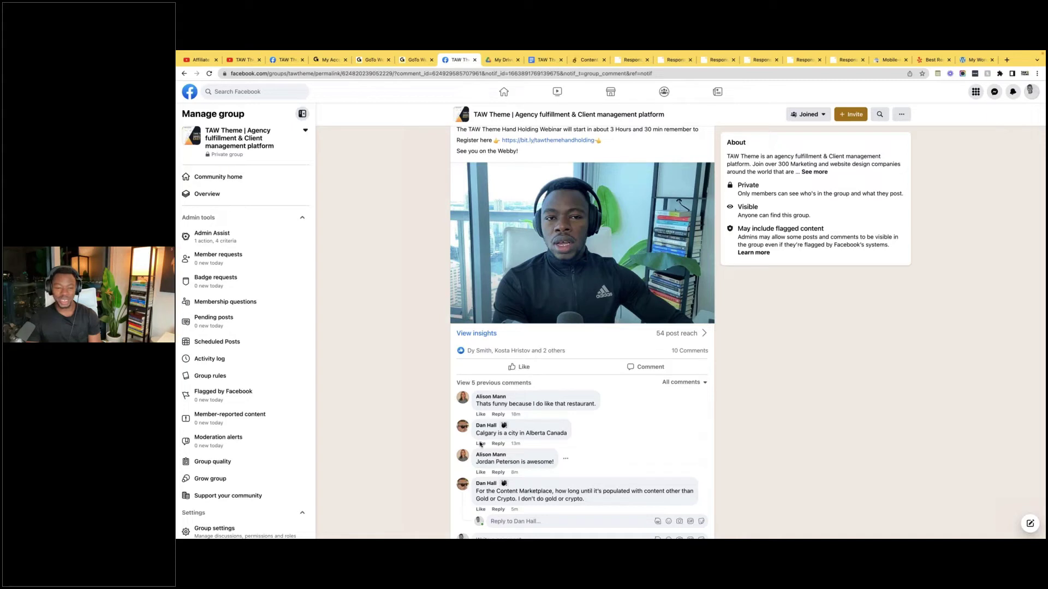
{"action": "scroll", "coordinate": [698, 276], "scroll_direction": "down", "scroll_amount": 3}
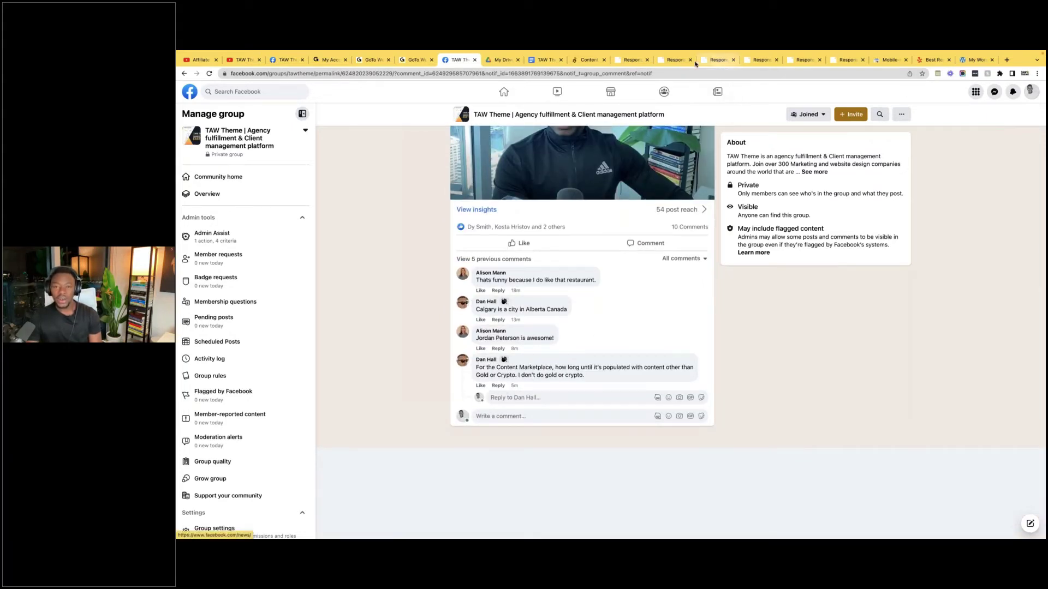
- Return to the Content Planner and check which sites "Dolor sit amet consectetur" has been published on
{"action": "left_click", "coordinate": [588, 60]}
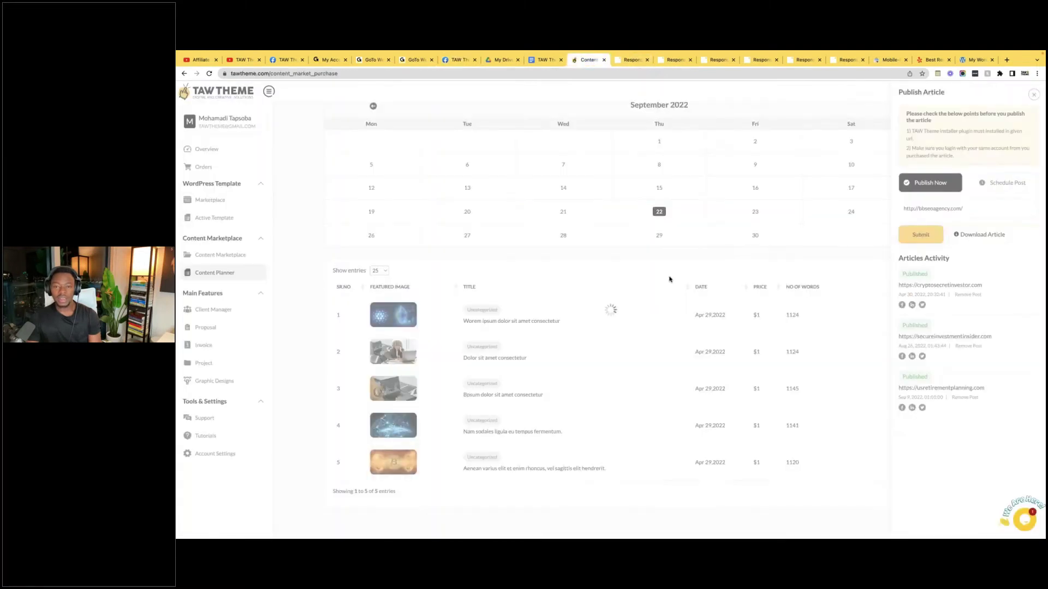
{"action": "scroll", "coordinate": [757, 247], "scroll_direction": "up", "scroll_amount": 2}
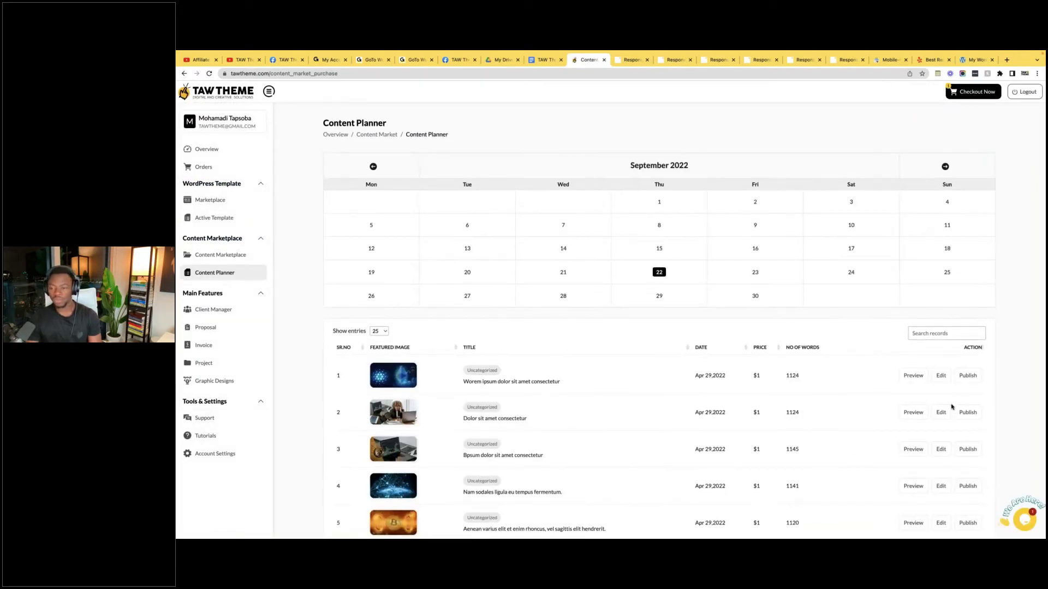
{"action": "scroll", "coordinate": [953, 458], "scroll_direction": "down", "scroll_amount": 1}
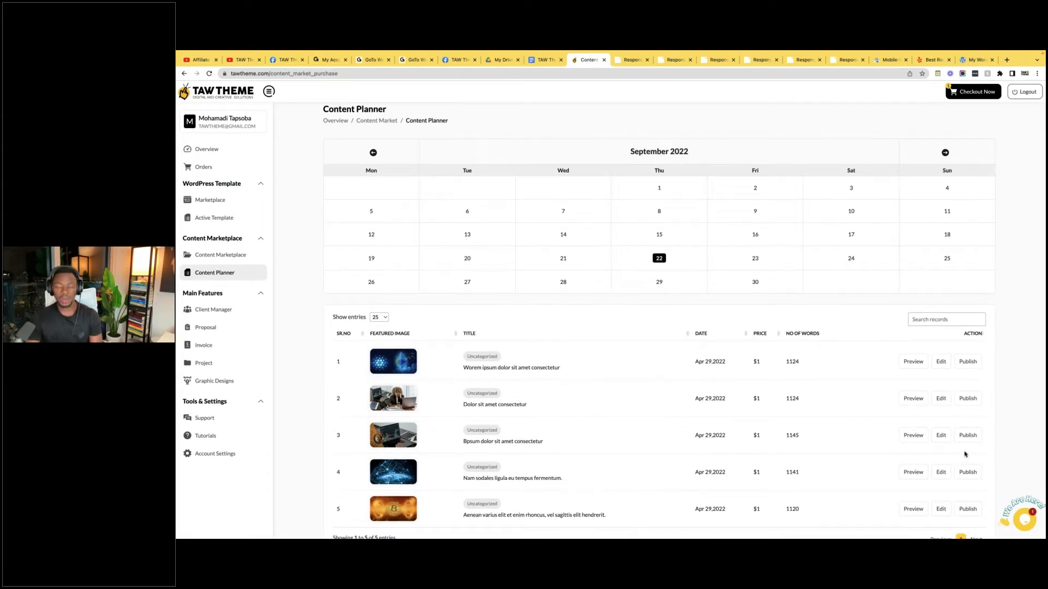
{"action": "left_click", "coordinate": [968, 399]}
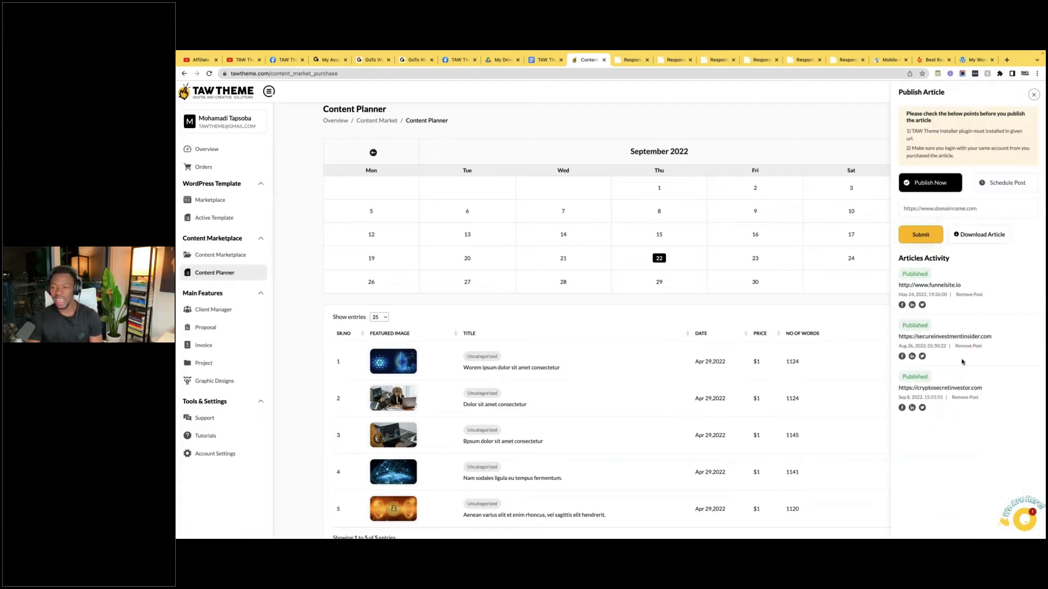
{"action": "triple_click", "coordinate": [901, 337]}
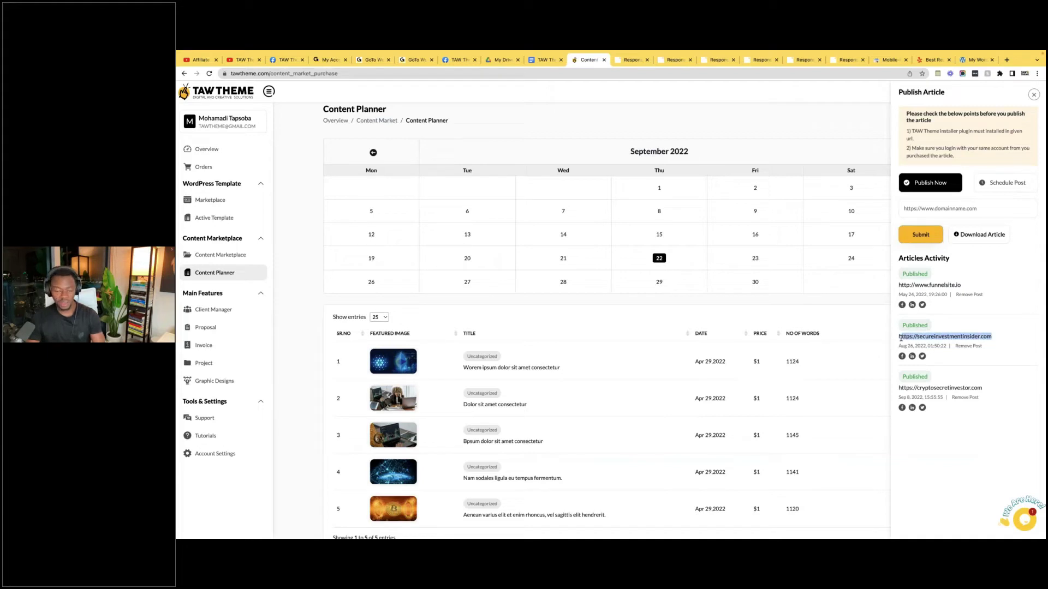
{"action": "left_click", "coordinate": [1033, 97]}
- Check the publishing activity of "Nam sodales ligula eu tempus fermentum." and close its publishing options
{"action": "scroll", "coordinate": [956, 461], "scroll_direction": "down", "scroll_amount": 1}
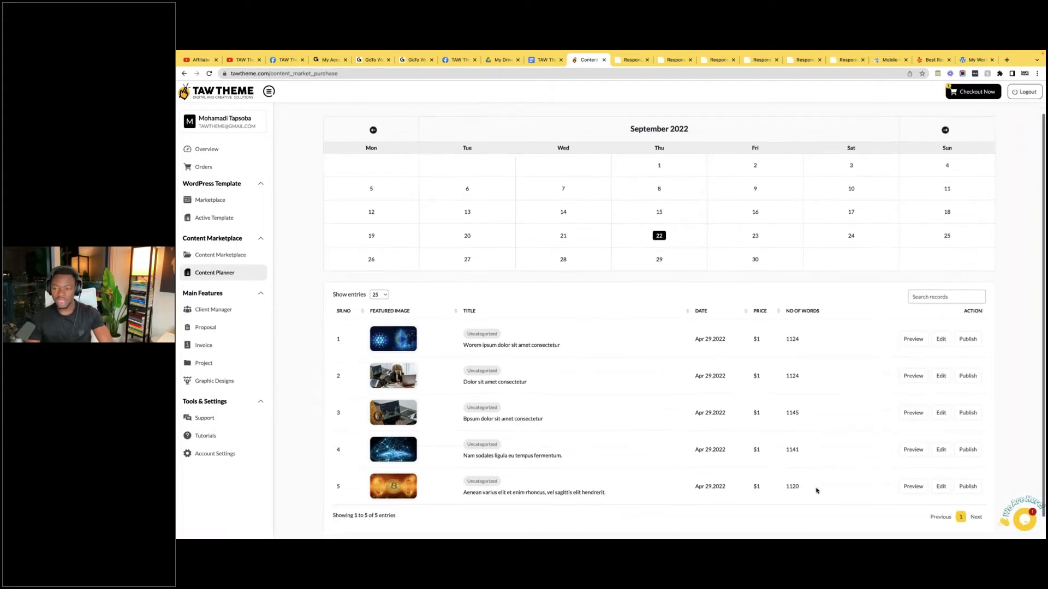
{"action": "left_click", "coordinate": [967, 453]}
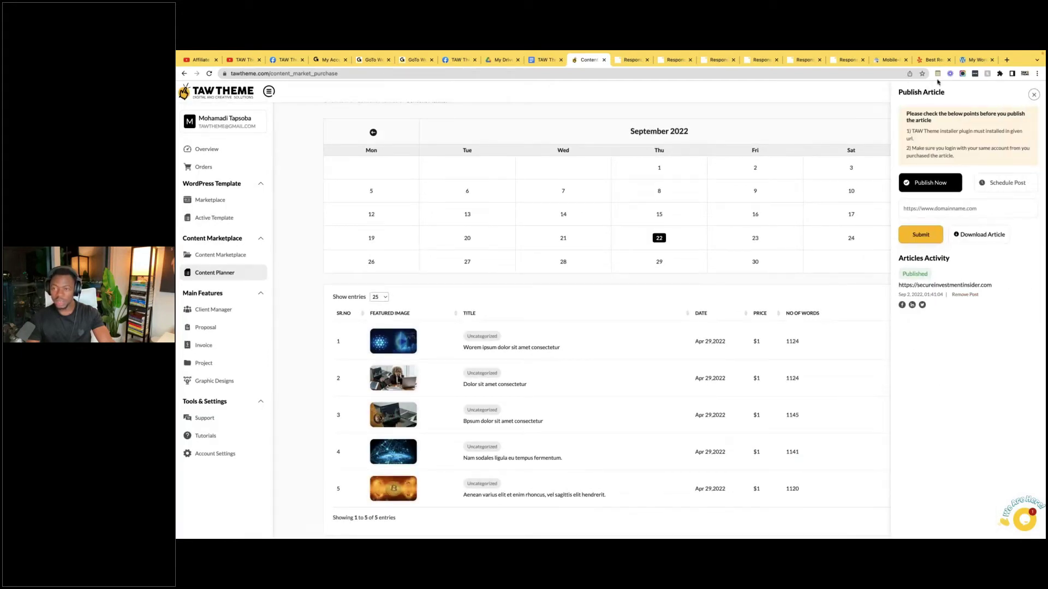
{"action": "left_click", "coordinate": [1033, 95]}
{"action": "scroll", "coordinate": [960, 382], "scroll_direction": "down", "scroll_amount": 1}
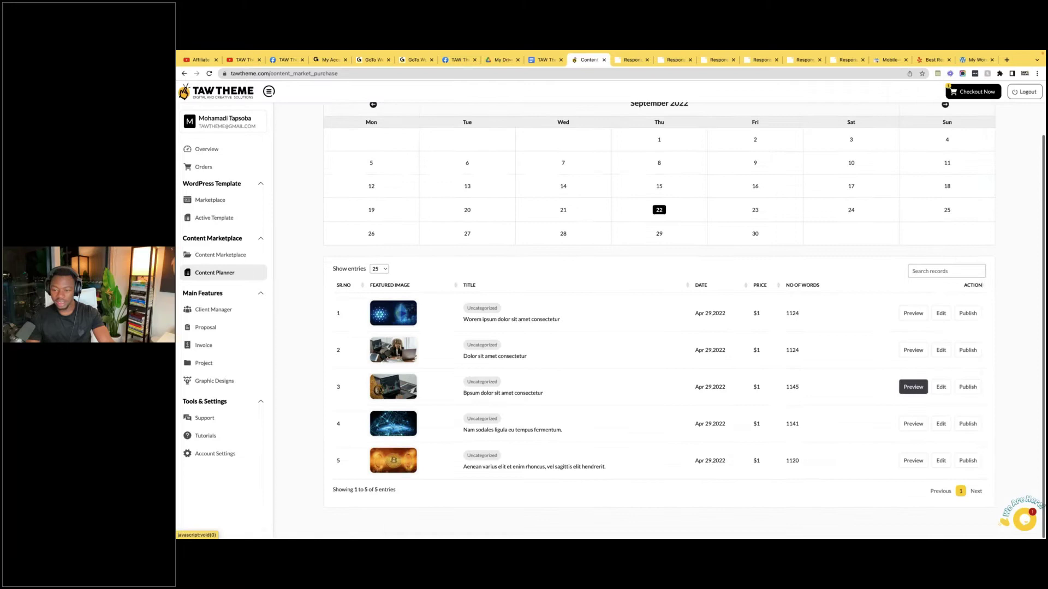
{"action": "left_click", "coordinate": [967, 464]}
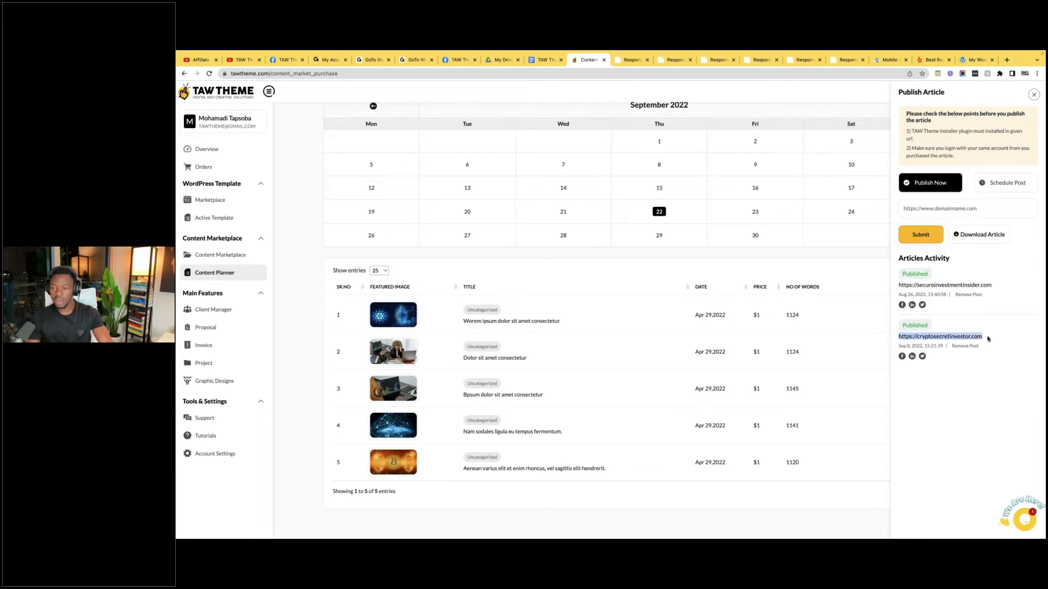
{"action": "left_click", "coordinate": [1007, 60]}
{"action": "type", "text": "https://cryptosecretinvestor.com"}
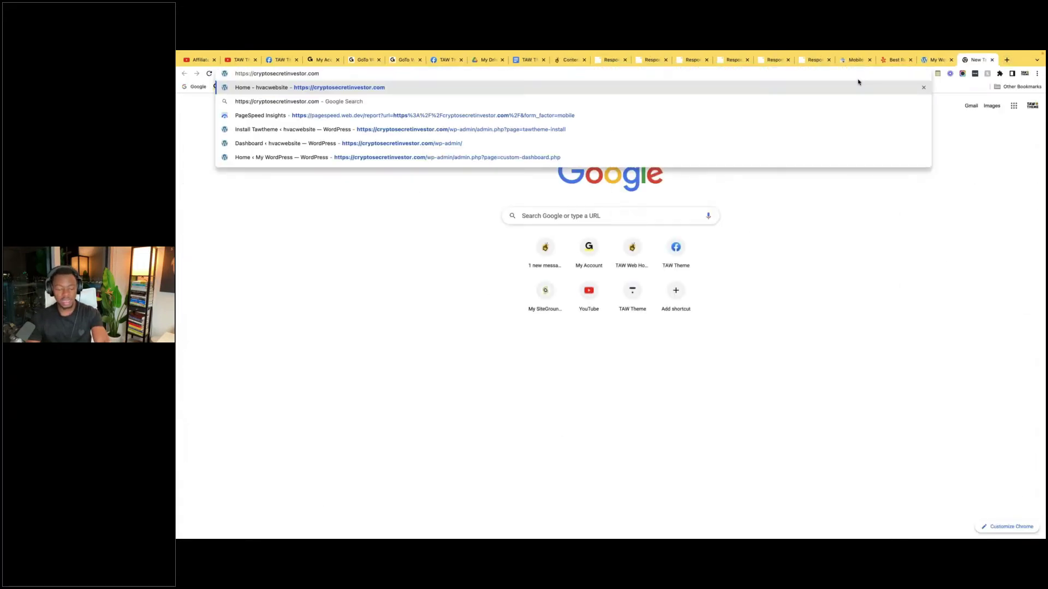
{"action": "key", "text": "Return"}
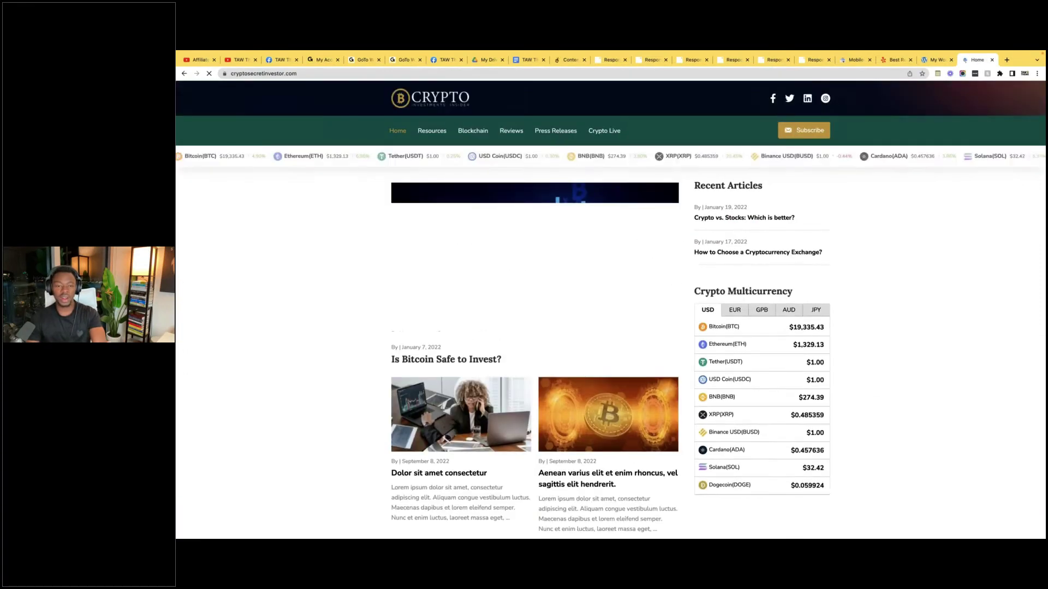
{"action": "scroll", "coordinate": [654, 191], "scroll_direction": "down", "scroll_amount": 10}
{"action": "scroll", "coordinate": [600, 245], "scroll_direction": "up", "scroll_amount": 10}
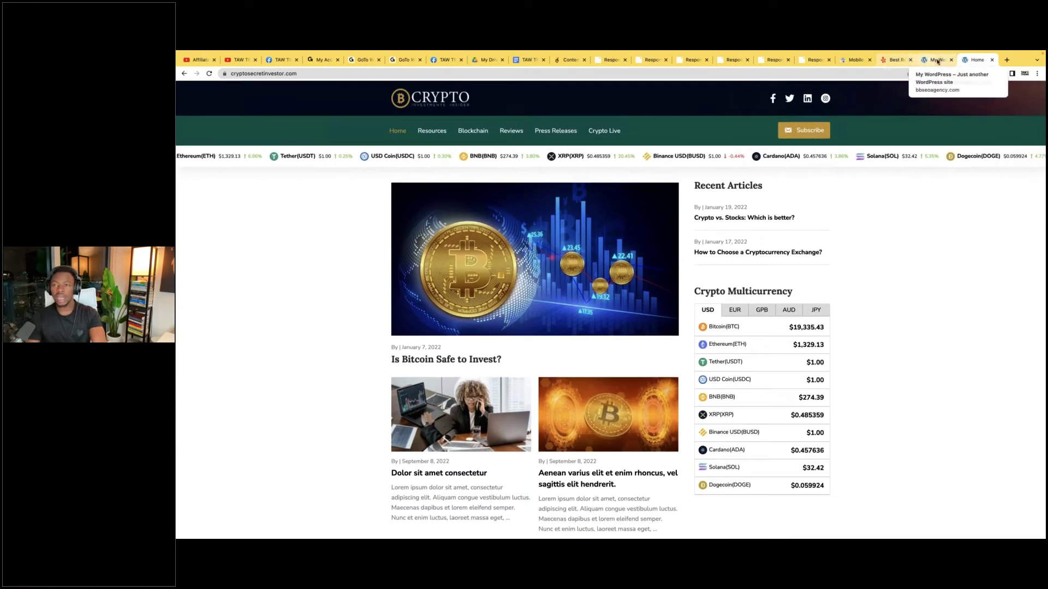
- Glance at the bbseoagency.com and Yelp tabs, return to the Content Planner and close the open publishing options
{"action": "left_click", "coordinate": [712, 75]}
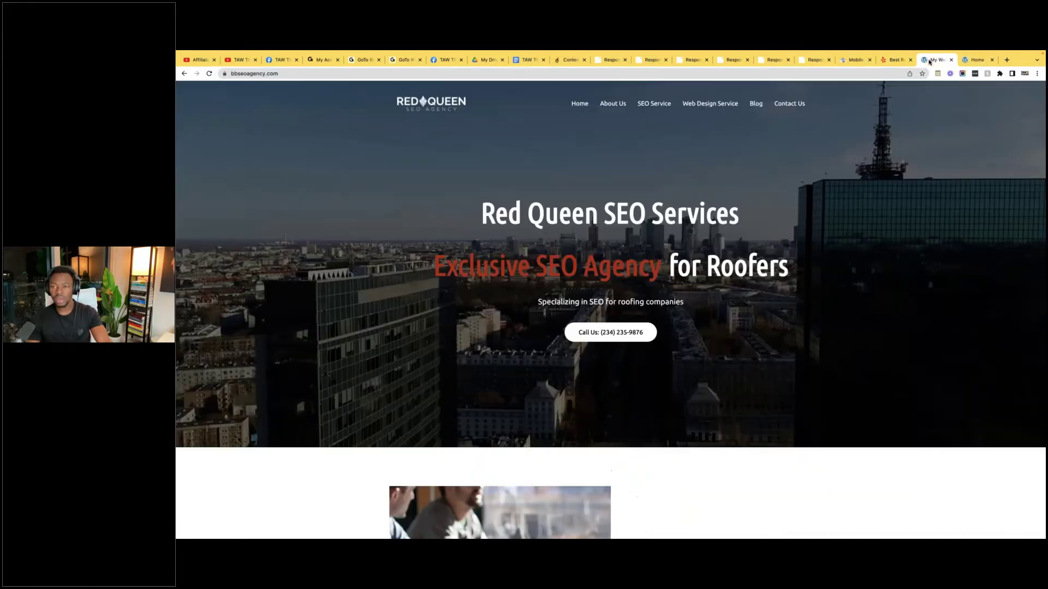
{"action": "left_click", "coordinate": [936, 60]}
{"action": "left_click", "coordinate": [896, 61]}
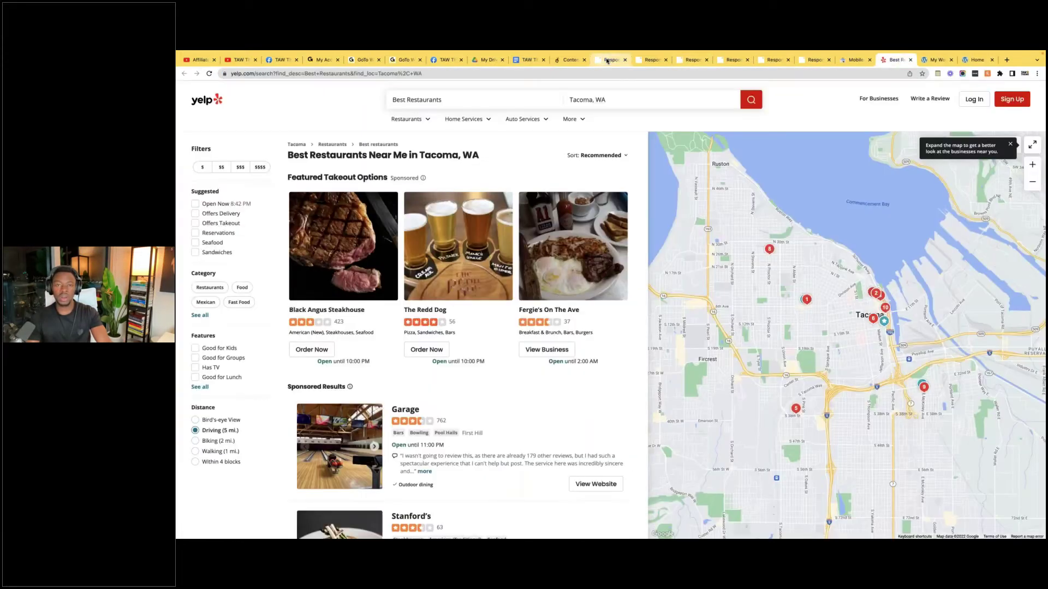
{"action": "left_click", "coordinate": [570, 60]}
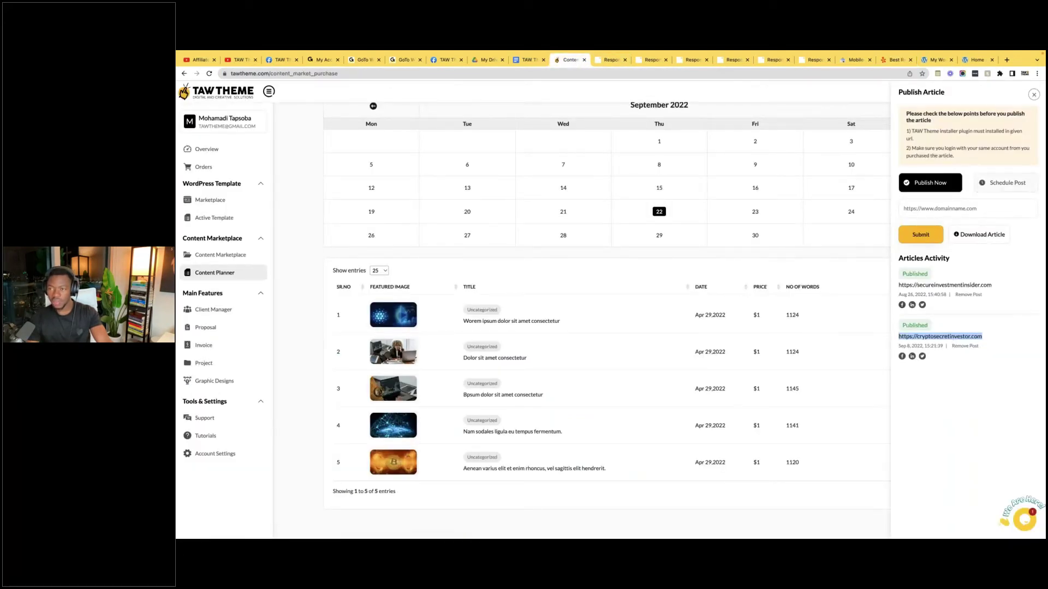
{"action": "left_click", "coordinate": [896, 457]}
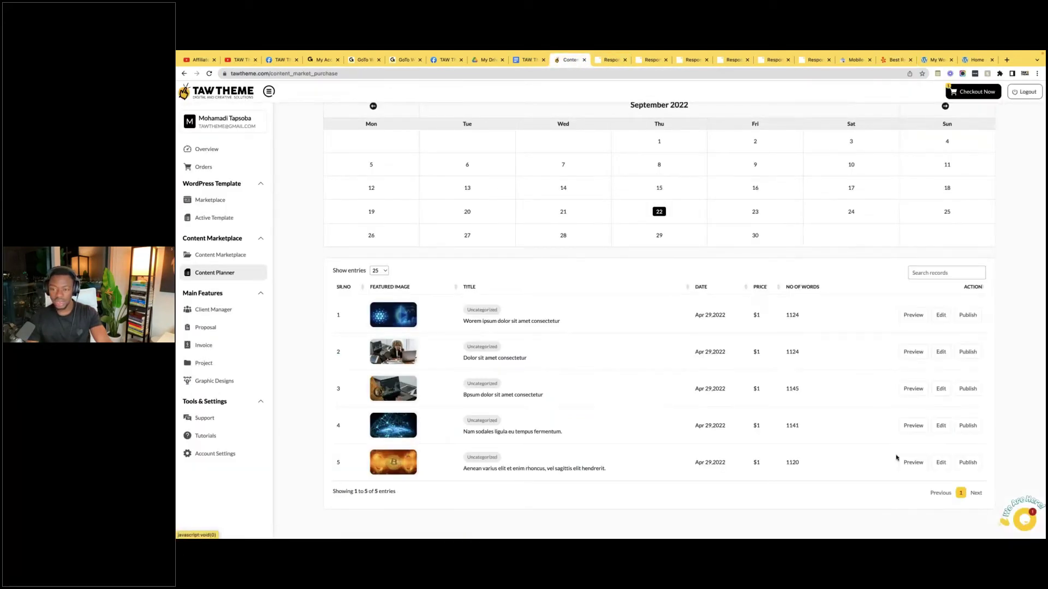
{"action": "left_click", "coordinate": [974, 426]}
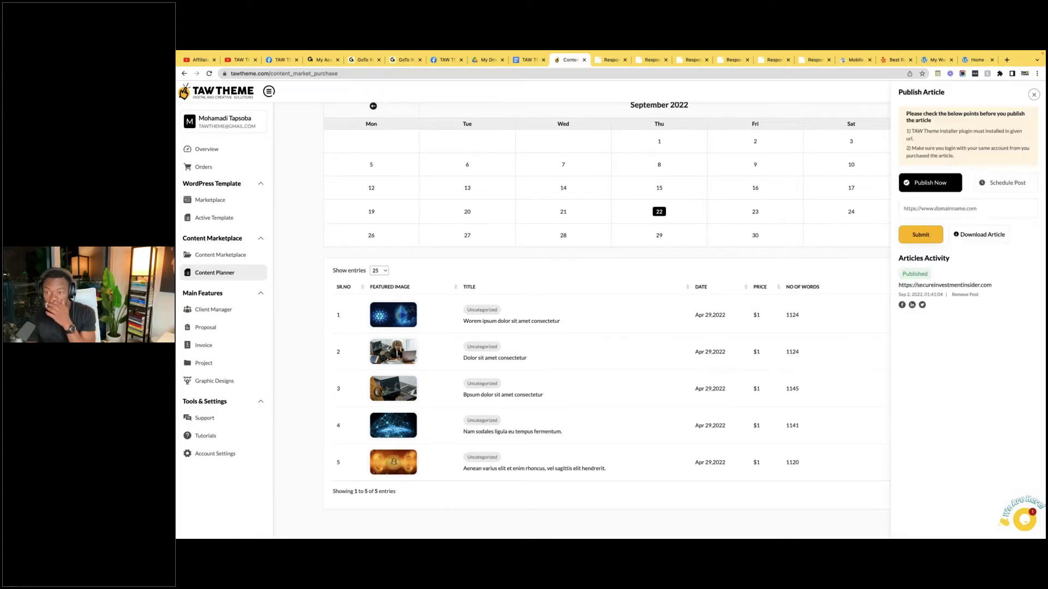
{"action": "left_click", "coordinate": [949, 209]}
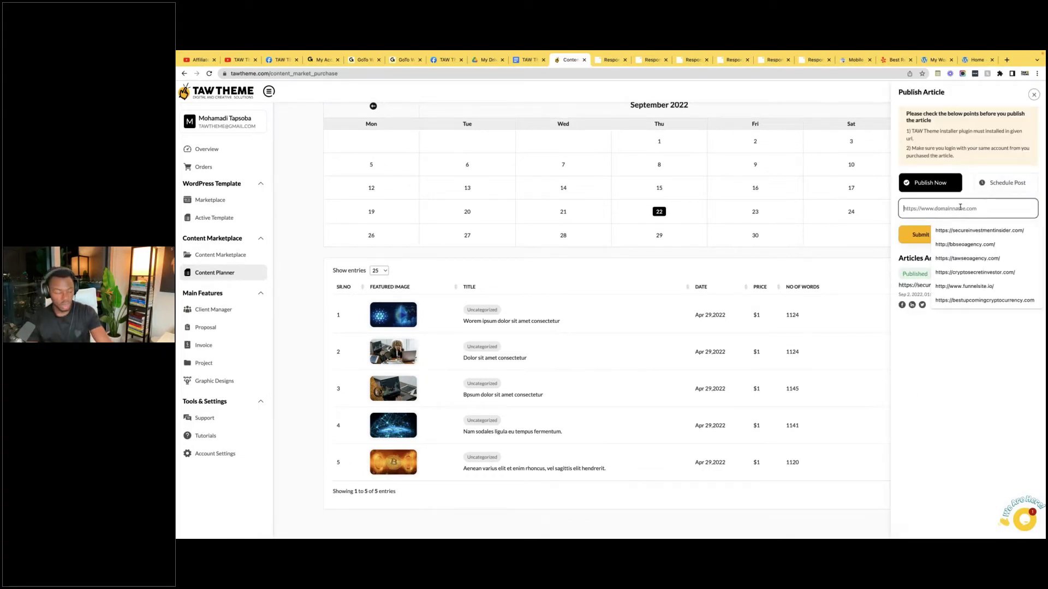
{"action": "key", "text": "Down"}
{"action": "key", "text": "Down"}
{"action": "key", "text": "Down"}
{"action": "key", "text": "Down"}
{"action": "key", "text": "Return"}
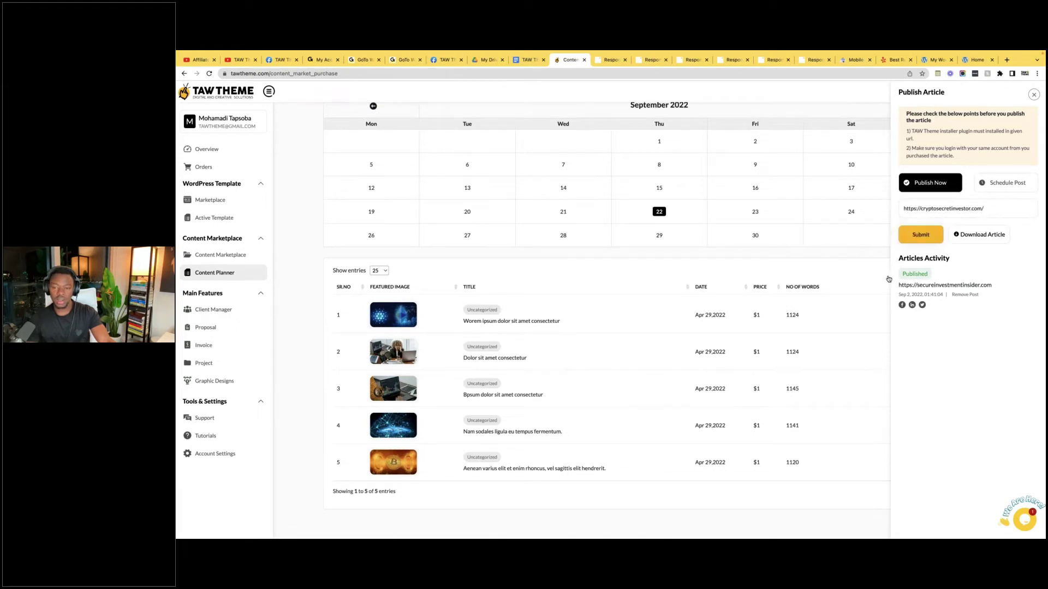
{"action": "left_click", "coordinate": [1033, 96]}
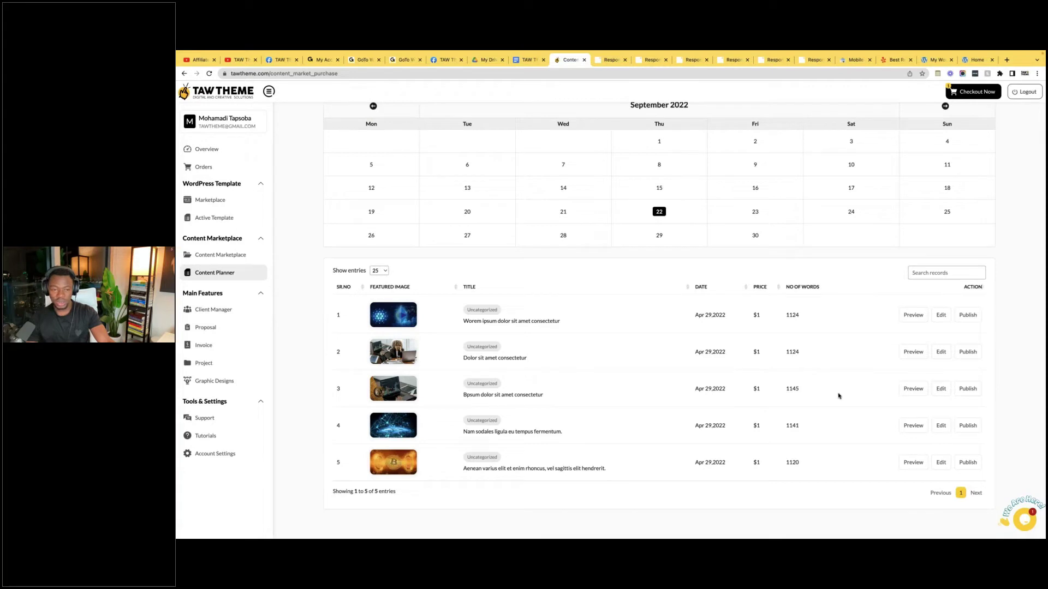
{"action": "left_click", "coordinate": [966, 389]}
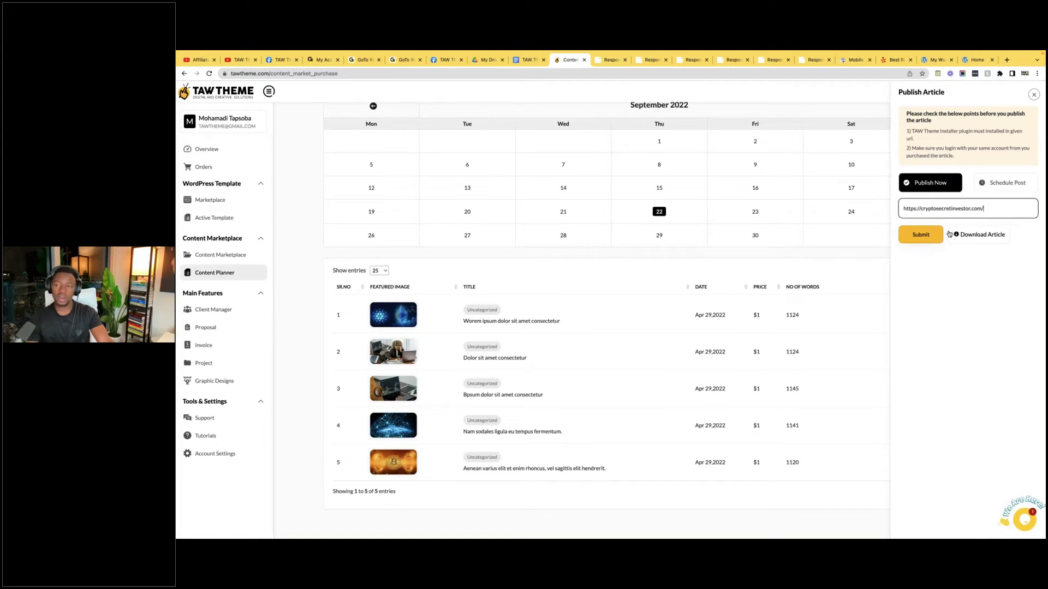
{"action": "left_click", "coordinate": [977, 60]}
{"action": "scroll", "coordinate": [535, 273], "scroll_direction": "down", "scroll_amount": 1}
{"action": "left_click", "coordinate": [264, 73]}
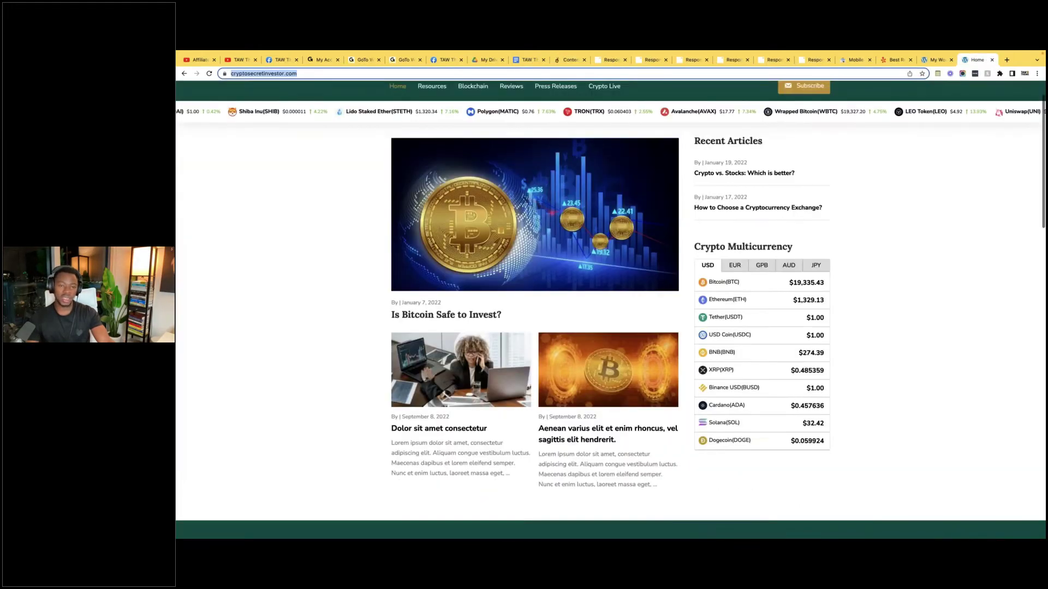
{"action": "scroll", "coordinate": [612, 114], "scroll_direction": "up", "scroll_amount": 2}
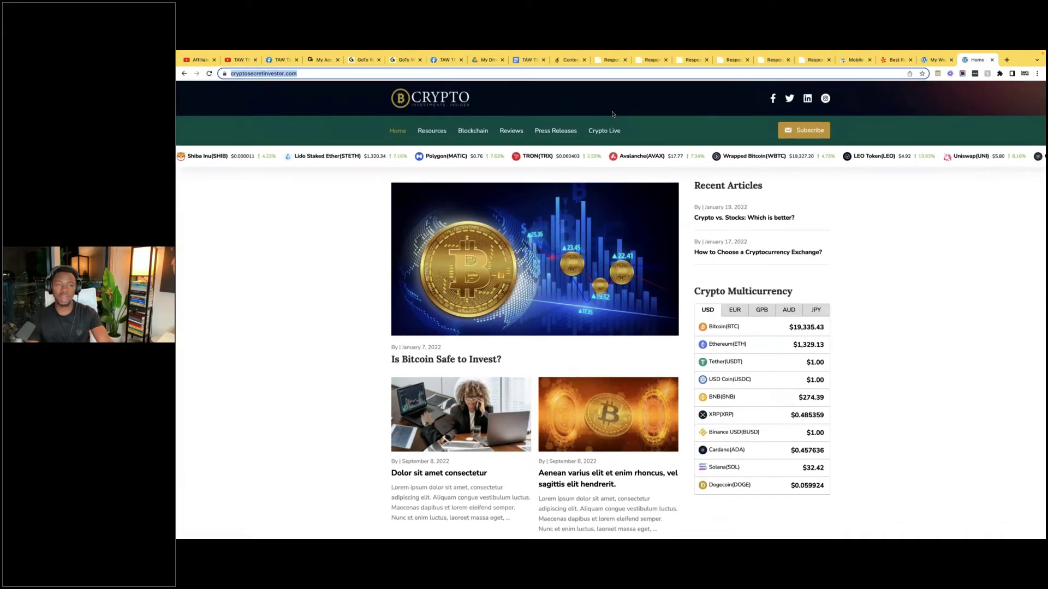
{"action": "scroll", "coordinate": [570, 342], "scroll_direction": "down", "scroll_amount": 2}
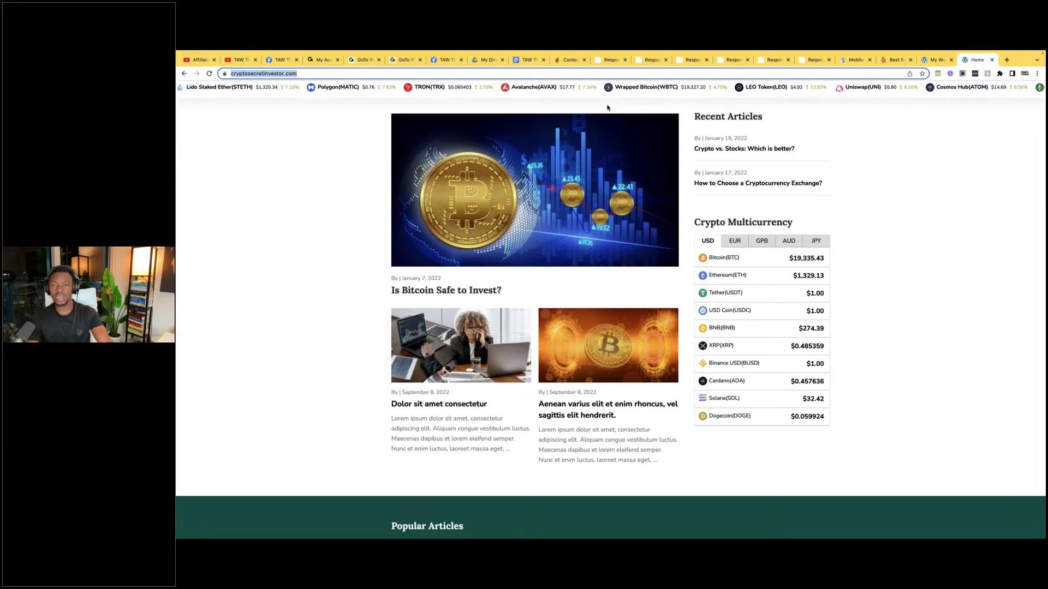
{"action": "left_click", "coordinate": [567, 60]}
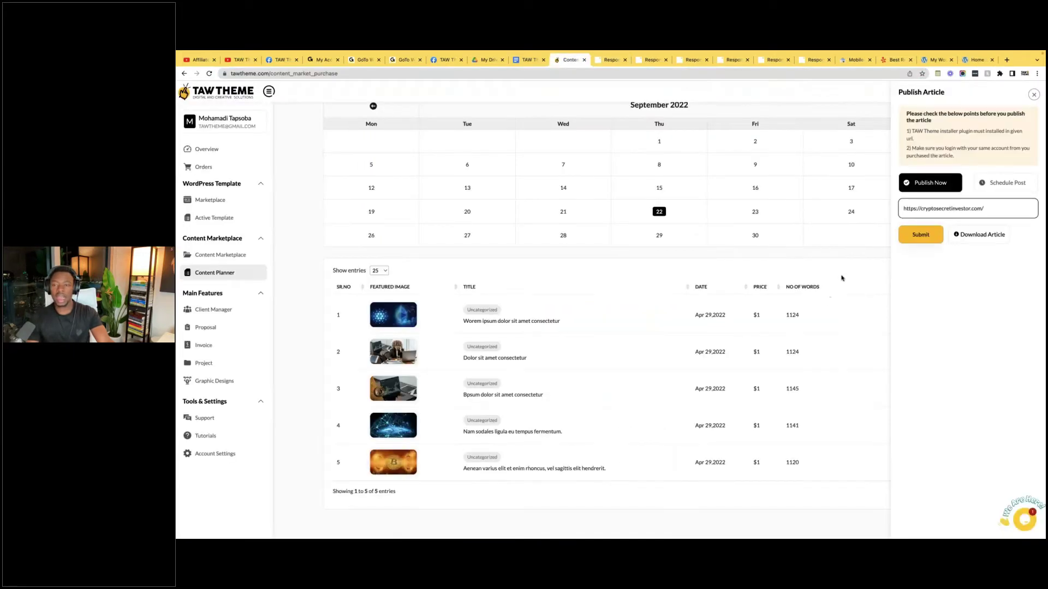
{"action": "left_click", "coordinate": [920, 235]}
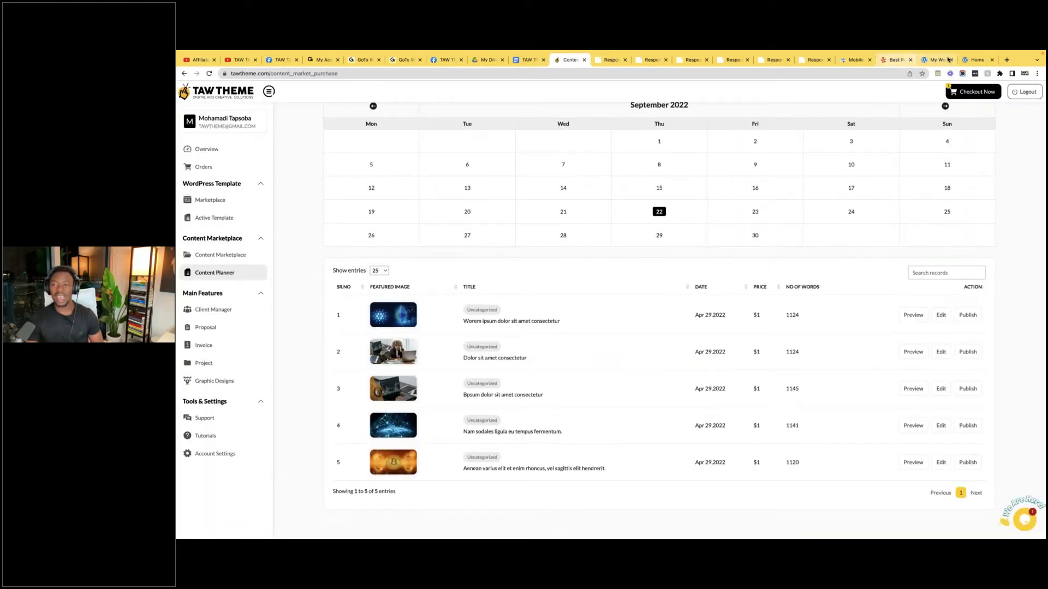
- Switch to the cryptosecretinvestor.com tab and reload the homepage to check for the newly published article
{"action": "left_click", "coordinate": [974, 60]}
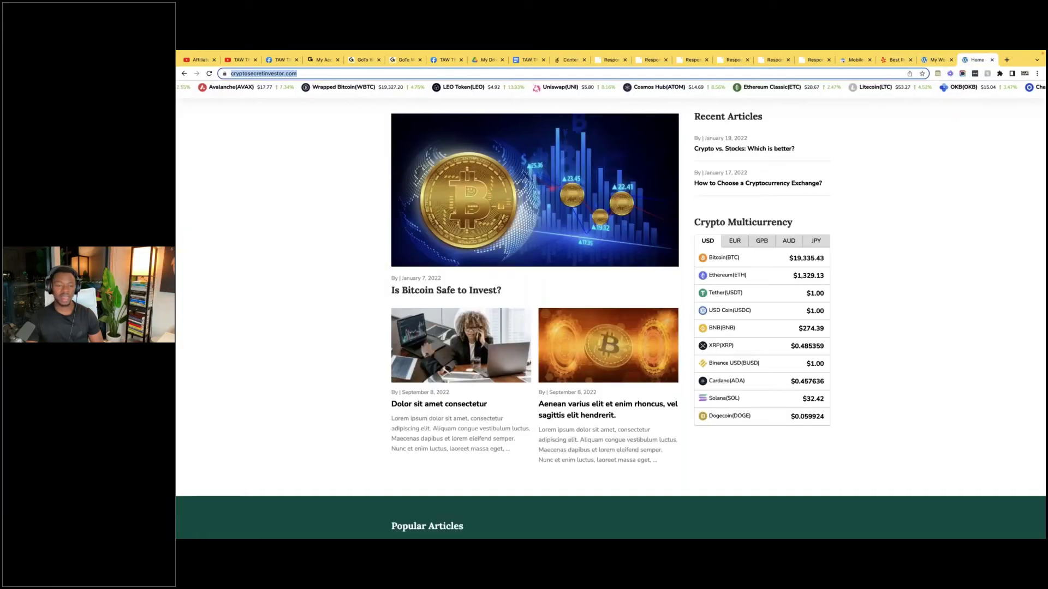
{"action": "left_click", "coordinate": [582, 71]}
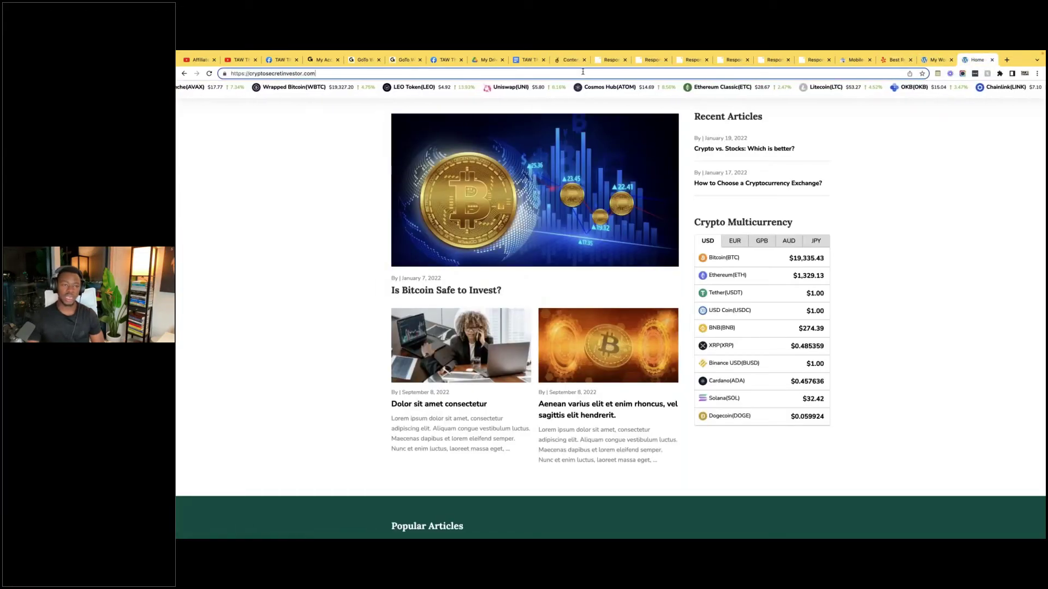
{"action": "key", "text": "Return"}
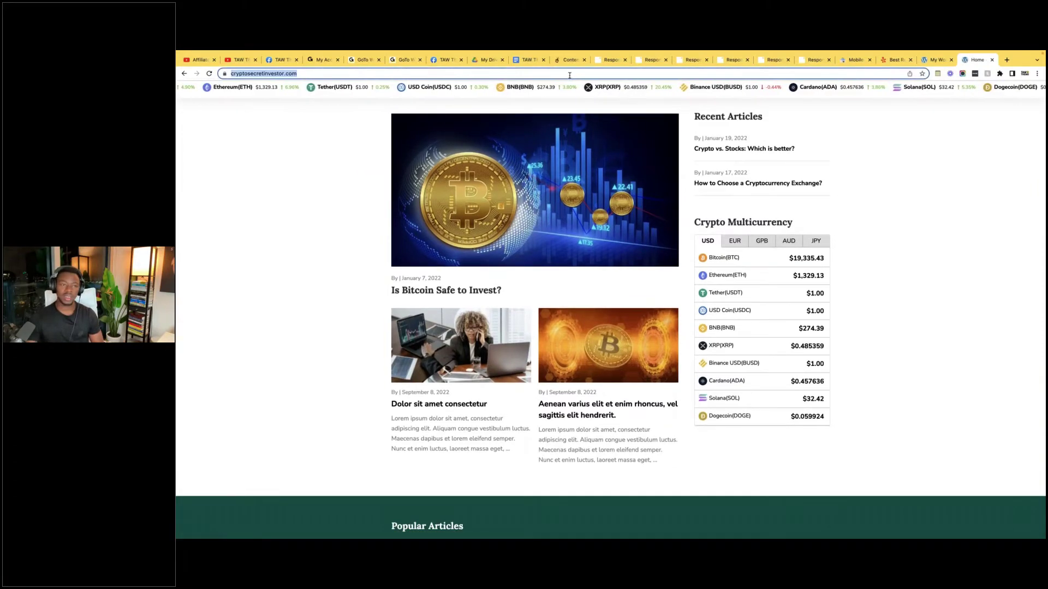
{"action": "key", "text": "ctrl+r"}
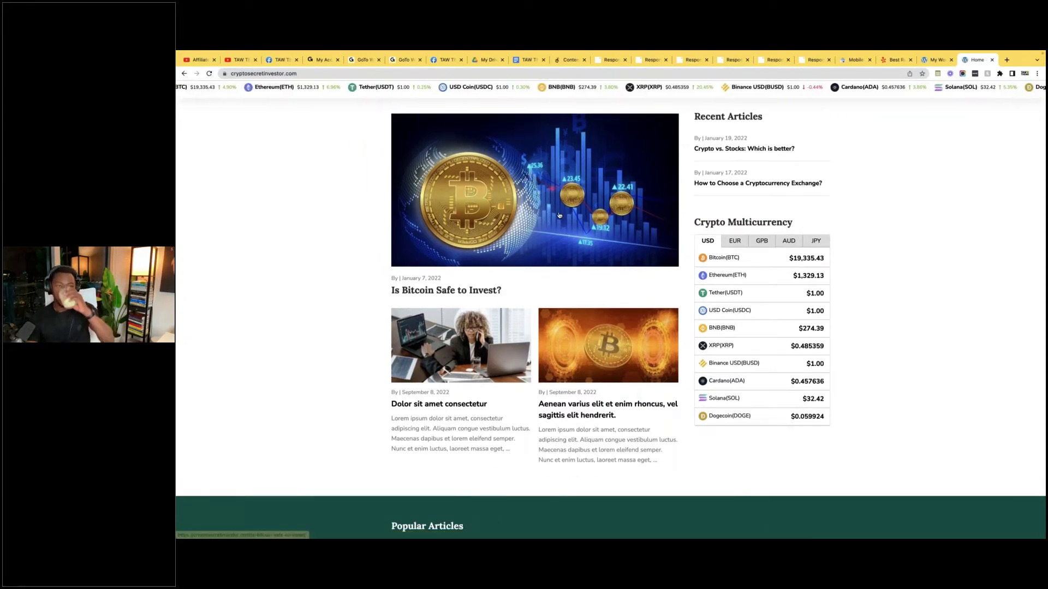
- Look through the cryptosecretinvestor.com homepage for the newly published article and reload the page
{"action": "scroll", "coordinate": [558, 215], "scroll_direction": "up", "scroll_amount": 2}
{"action": "scroll", "coordinate": [559, 215], "scroll_direction": "down", "scroll_amount": 10}
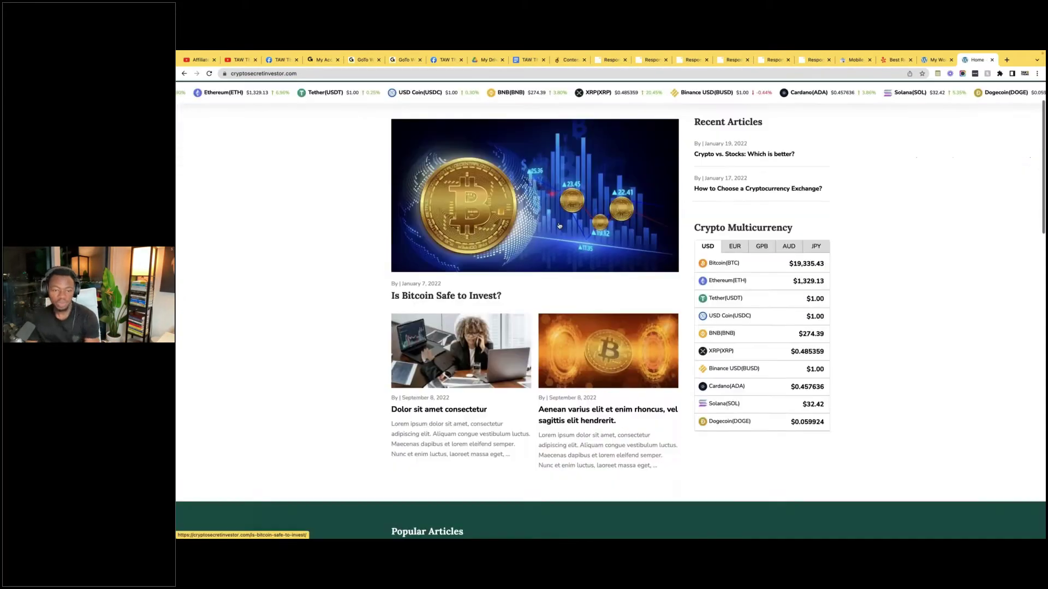
{"action": "scroll", "coordinate": [610, 273], "scroll_direction": "down", "scroll_amount": 2}
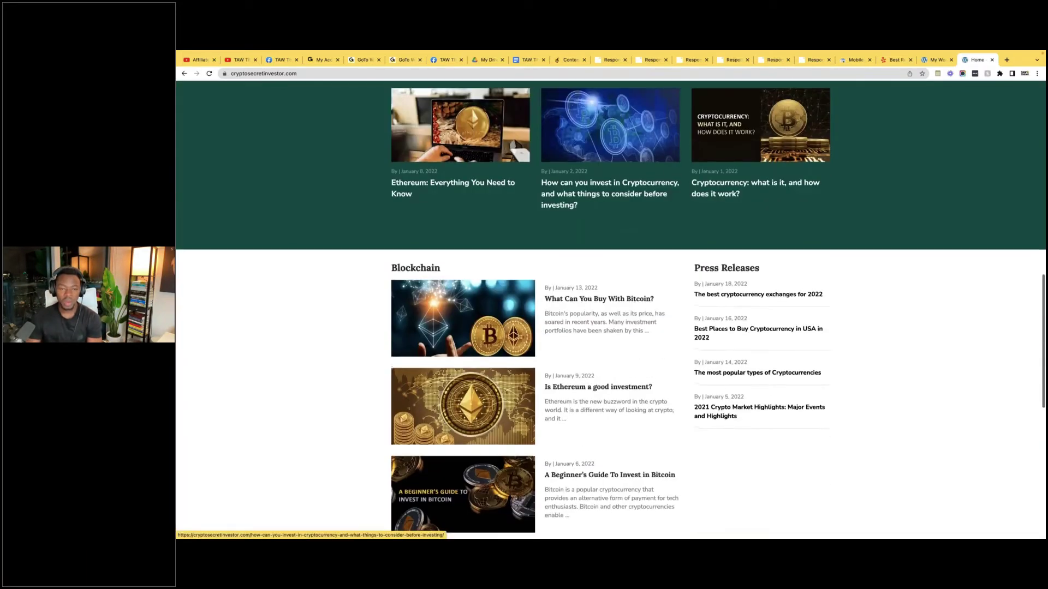
{"action": "scroll", "coordinate": [610, 273], "scroll_direction": "up", "scroll_amount": 12}
{"action": "scroll", "coordinate": [534, 273], "scroll_direction": "down", "scroll_amount": 1}
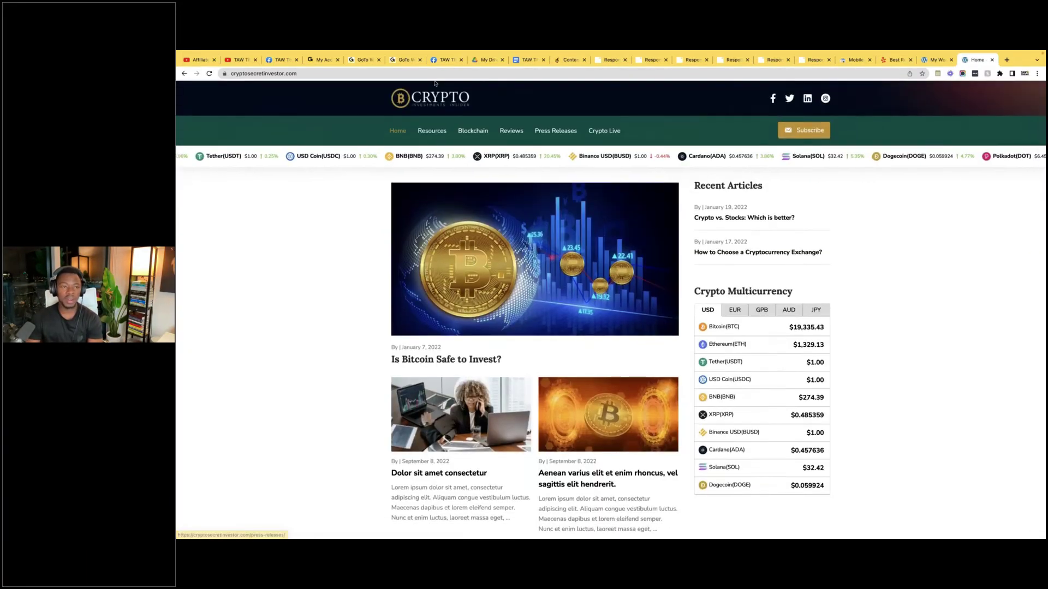
{"action": "left_click", "coordinate": [229, 74]}
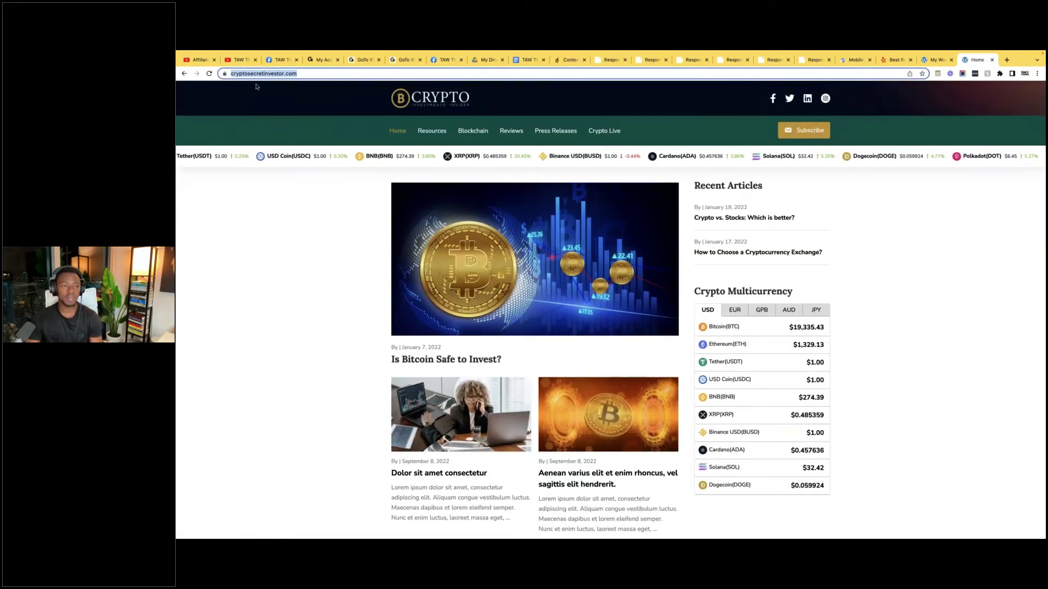
{"action": "left_click", "coordinate": [210, 75]}
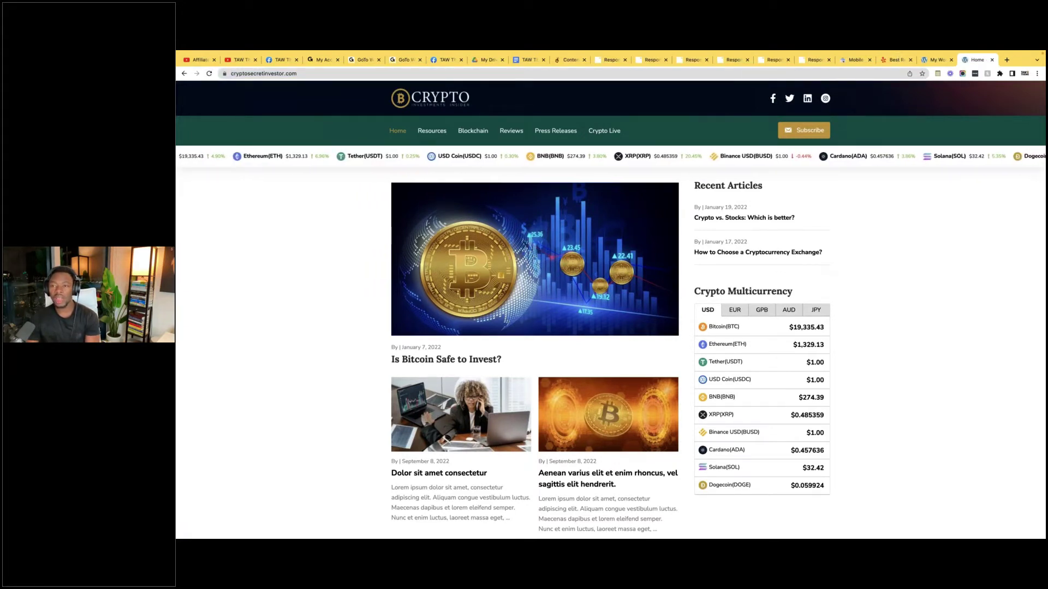
- From the Content Planner activity of "Bpsum dolor sit amet consectetur", open its Twitter share, signing in with the Google account and skipping notifications
{"action": "left_click", "coordinate": [572, 61]}
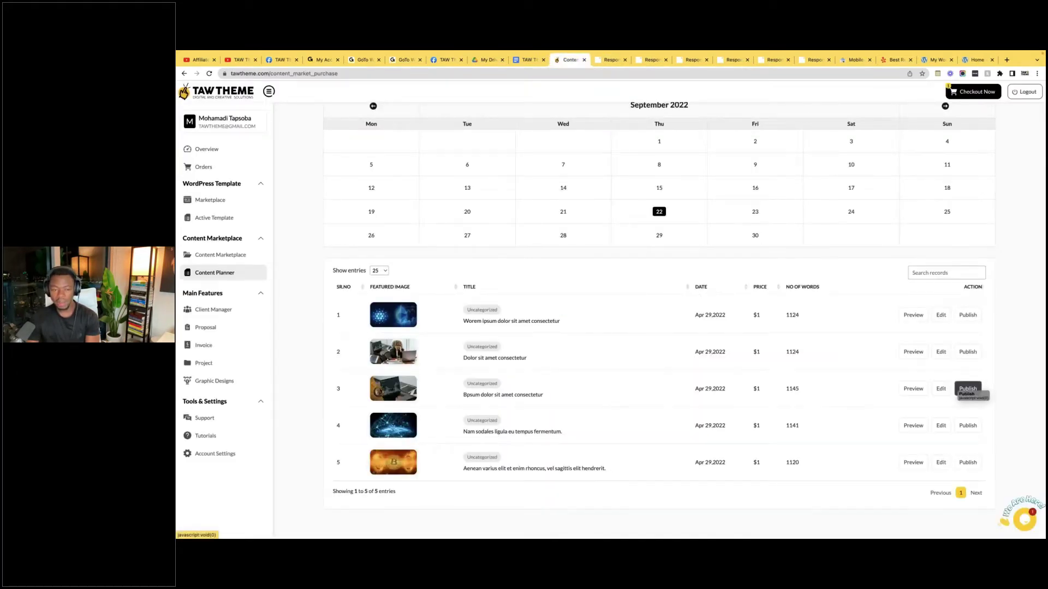
{"action": "left_click", "coordinate": [968, 389]}
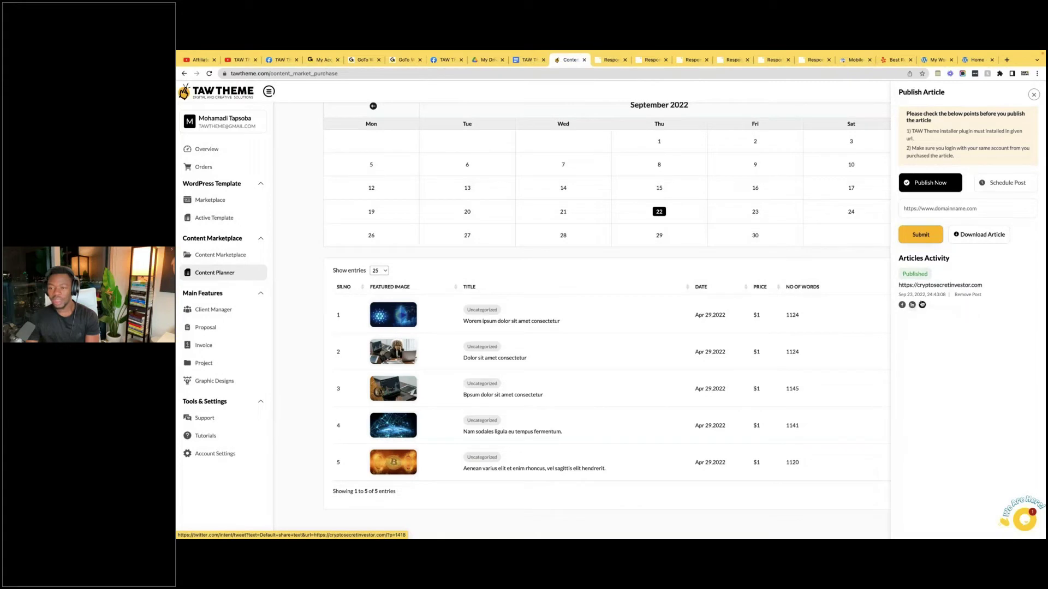
{"action": "left_click", "coordinate": [922, 305]}
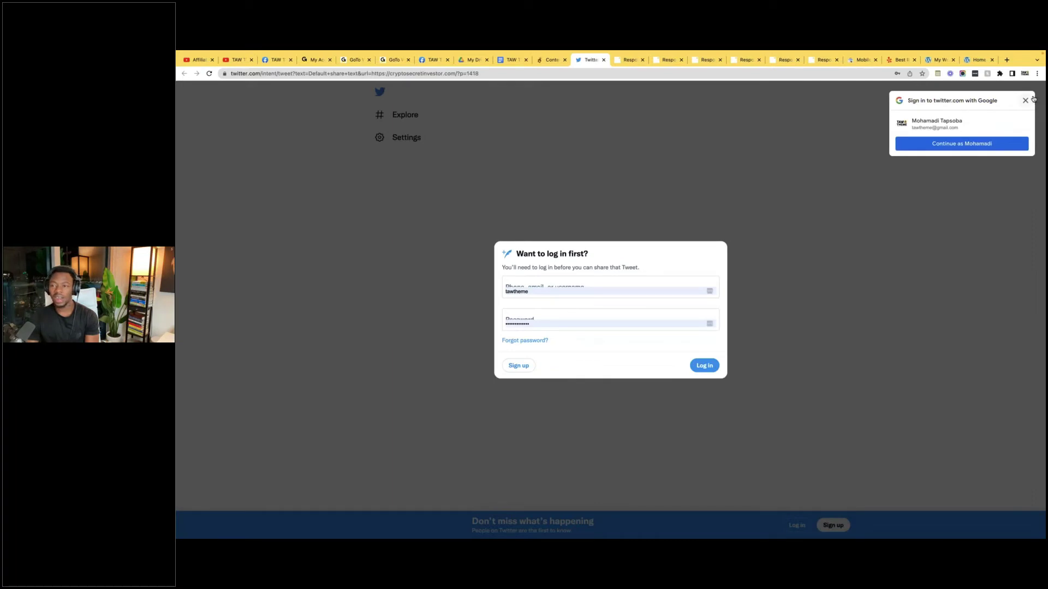
{"action": "left_click", "coordinate": [996, 142]}
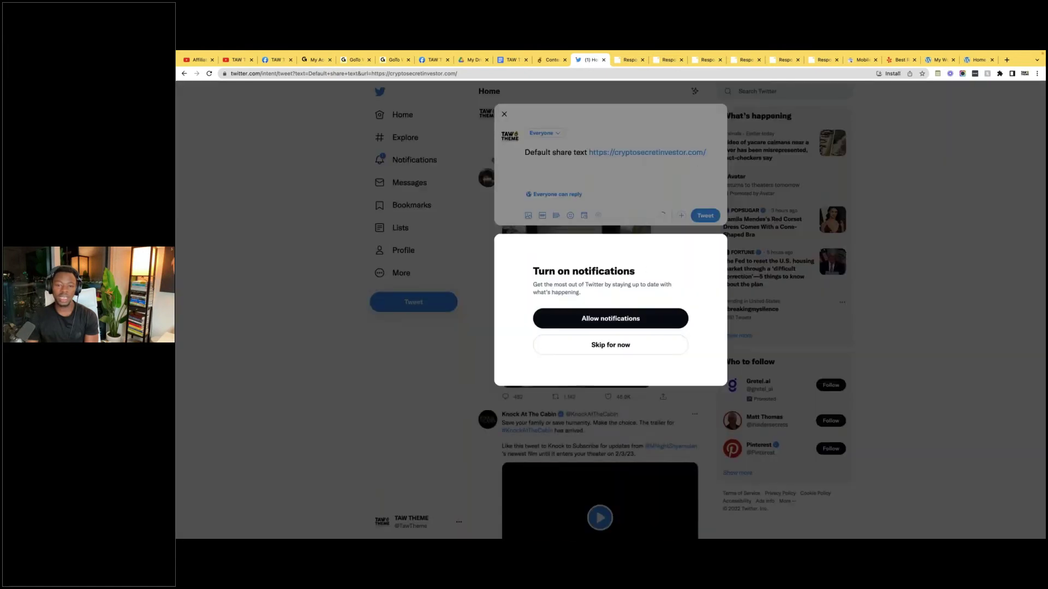
{"action": "left_click", "coordinate": [619, 347]}
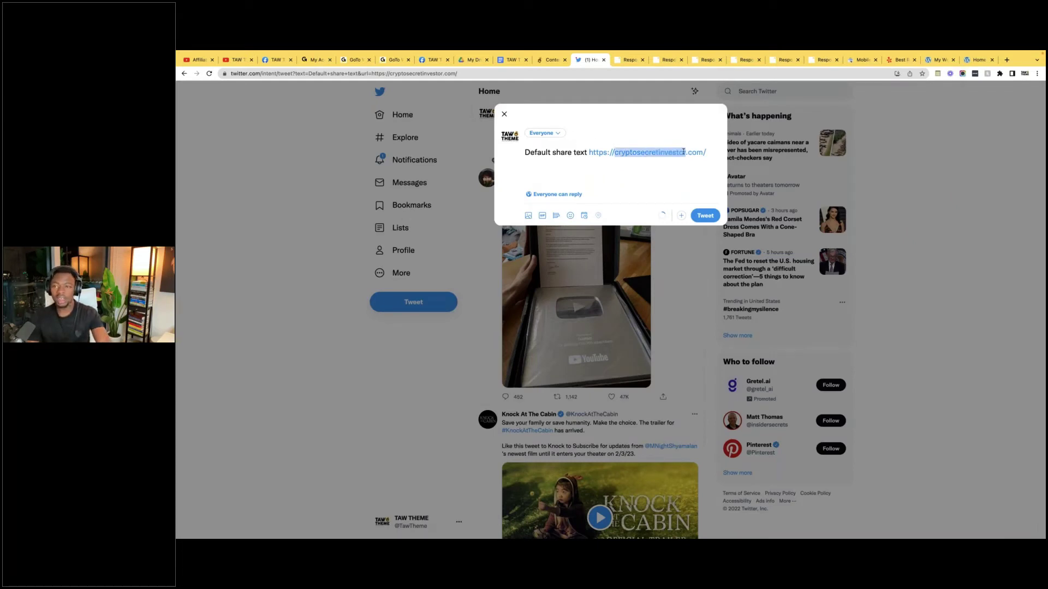
{"action": "left_click_drag", "start_coordinate": [707, 150], "coordinate": [585, 152]}
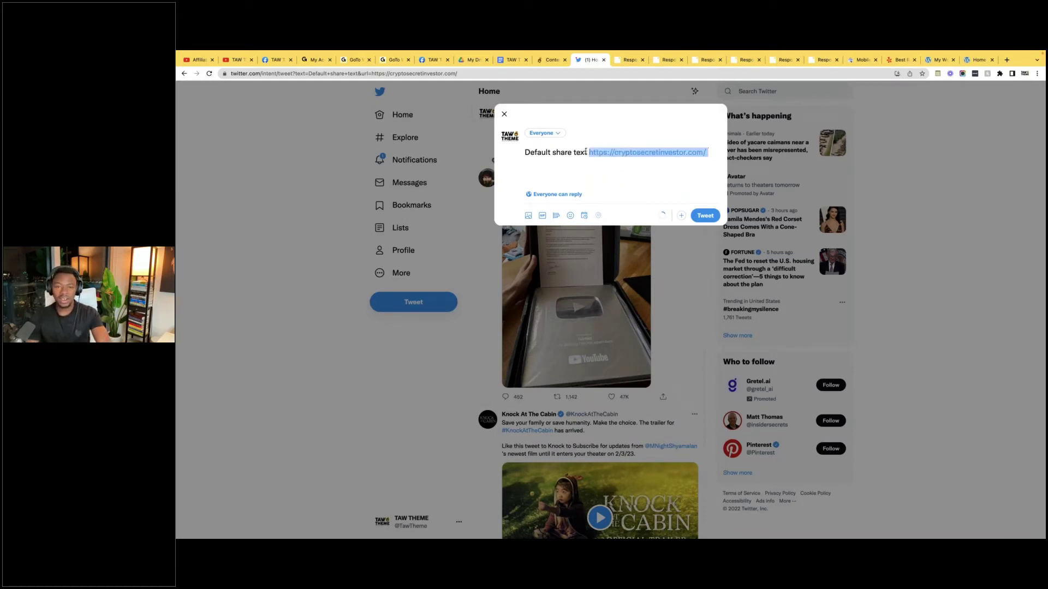
{"action": "left_click", "coordinate": [504, 113]}
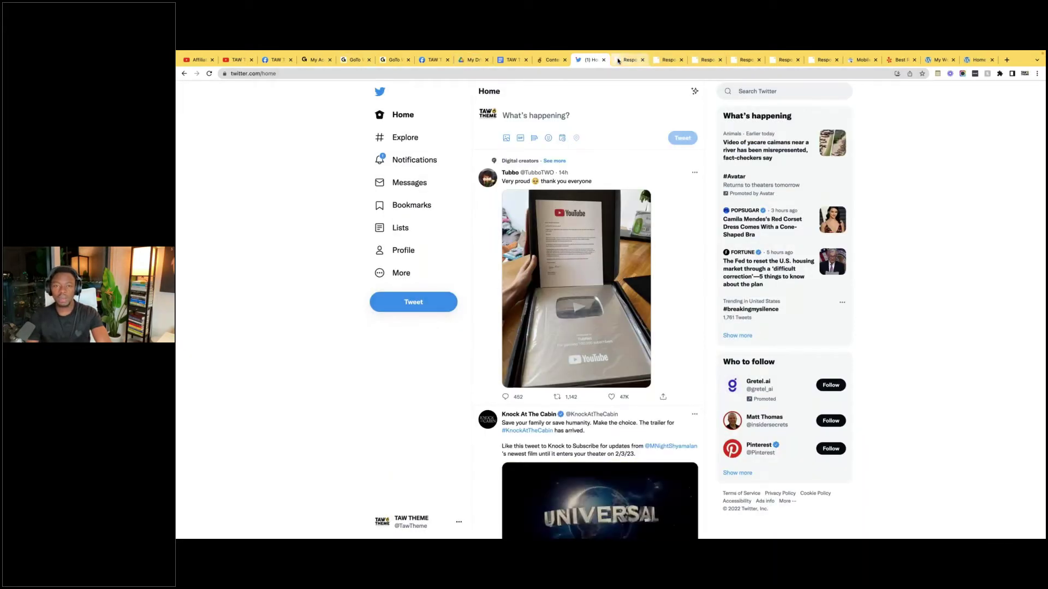
{"action": "left_click", "coordinate": [548, 59]}
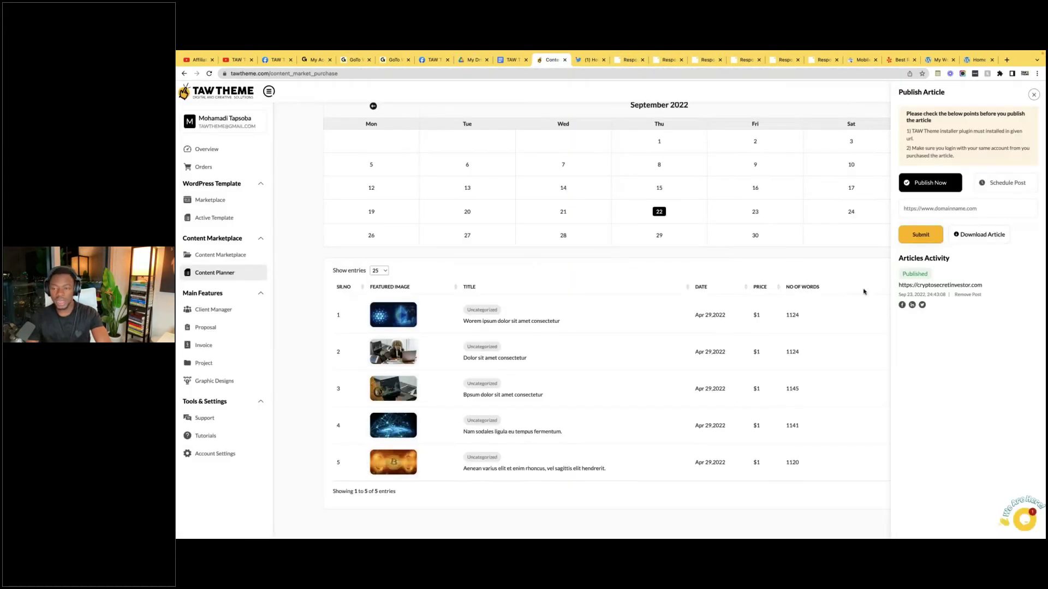
- Open the published article's Facebook share to view its link preview, close it unposted and dismiss the article's publishing options
{"action": "left_click", "coordinate": [902, 305]}
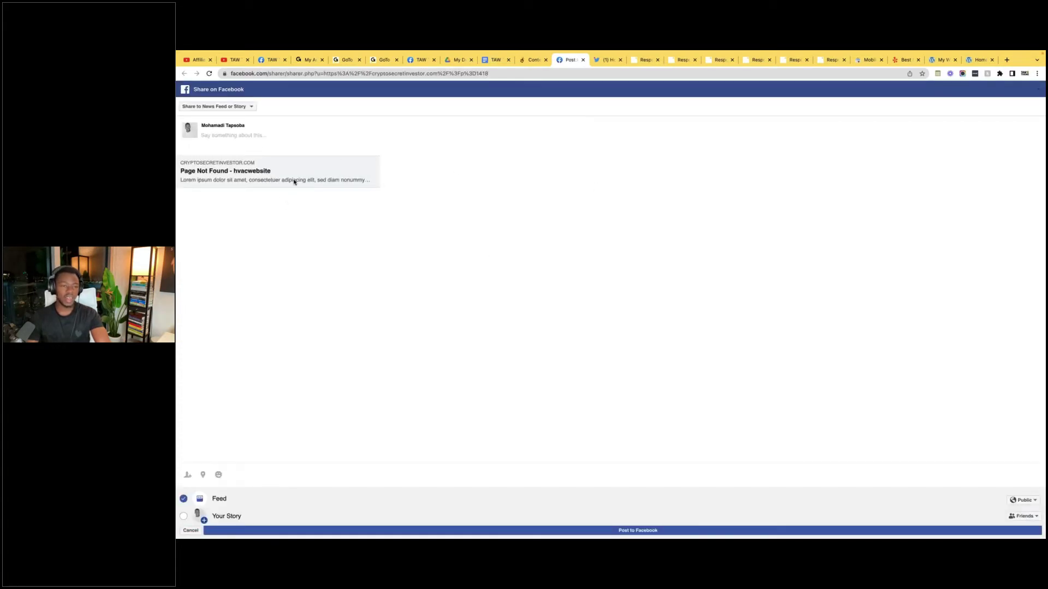
{"action": "left_click", "coordinate": [275, 176]}
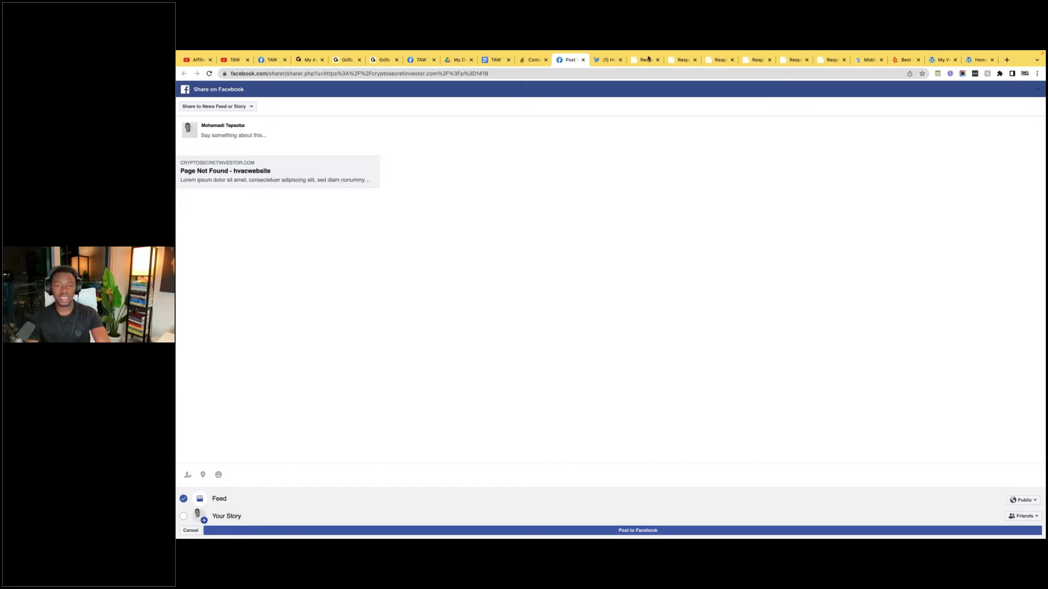
{"action": "left_click", "coordinate": [581, 60]}
{"action": "left_click", "coordinate": [632, 221]}
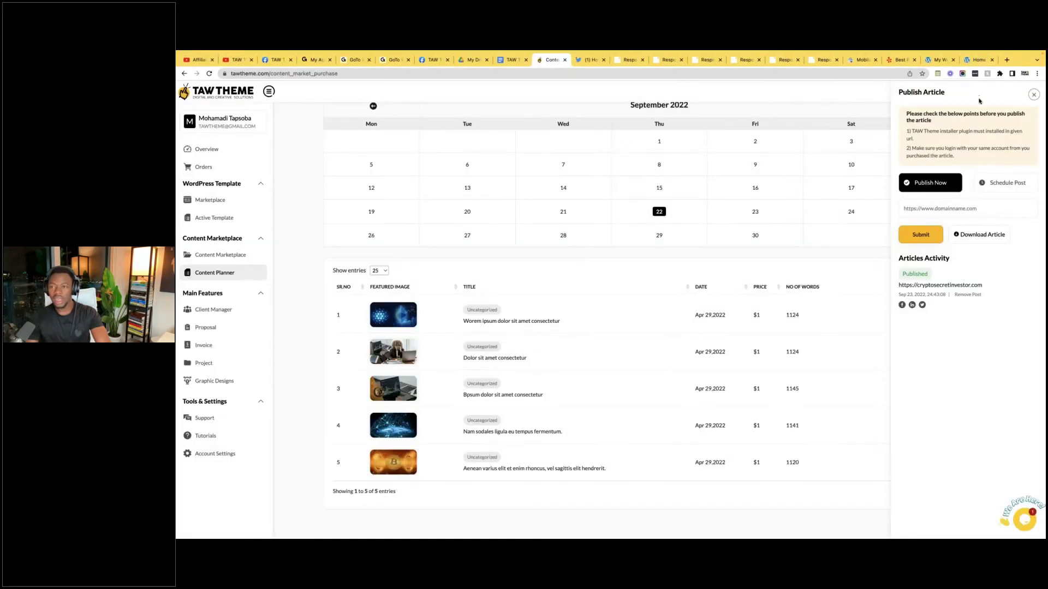
{"action": "left_click", "coordinate": [1034, 95]}
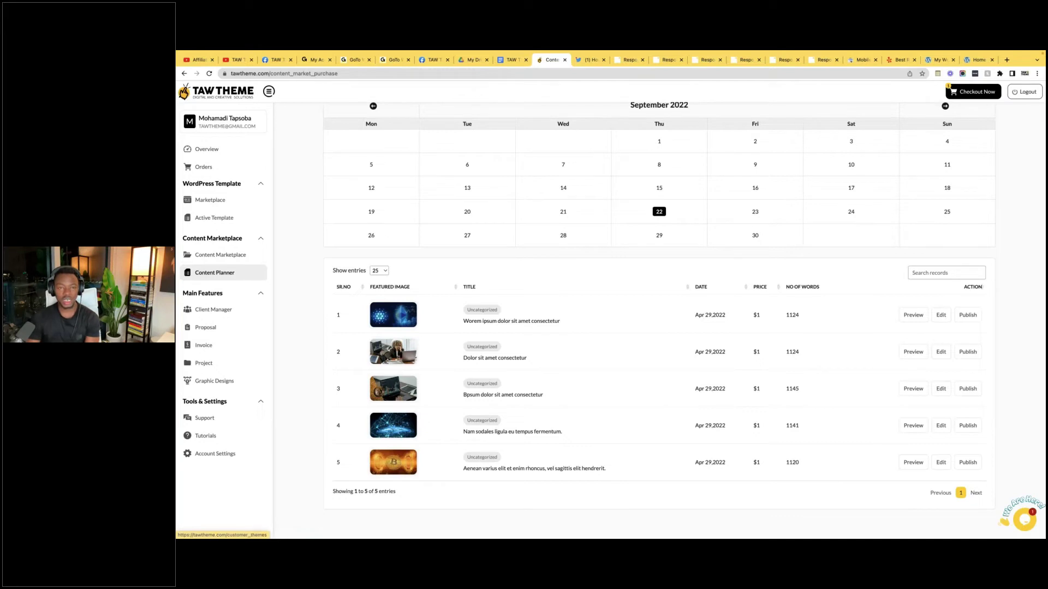
- Switch to the webinar agenda document and highlight the item "We will go over the TAW Theme Project Feature"
{"action": "left_click", "coordinate": [511, 61]}
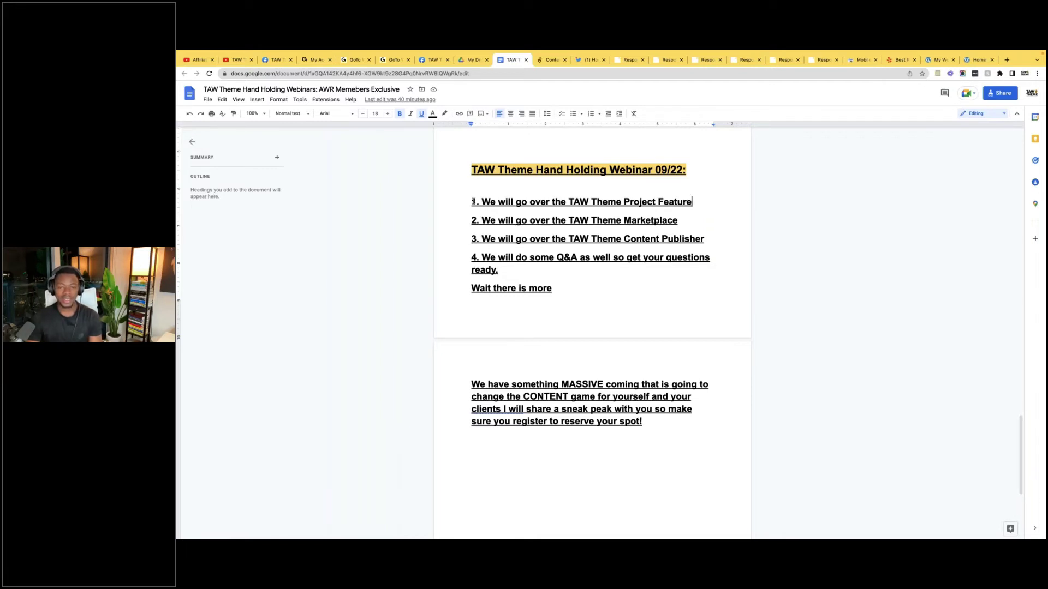
{"action": "left_click_drag", "start_coordinate": [471, 202], "coordinate": [685, 201]}
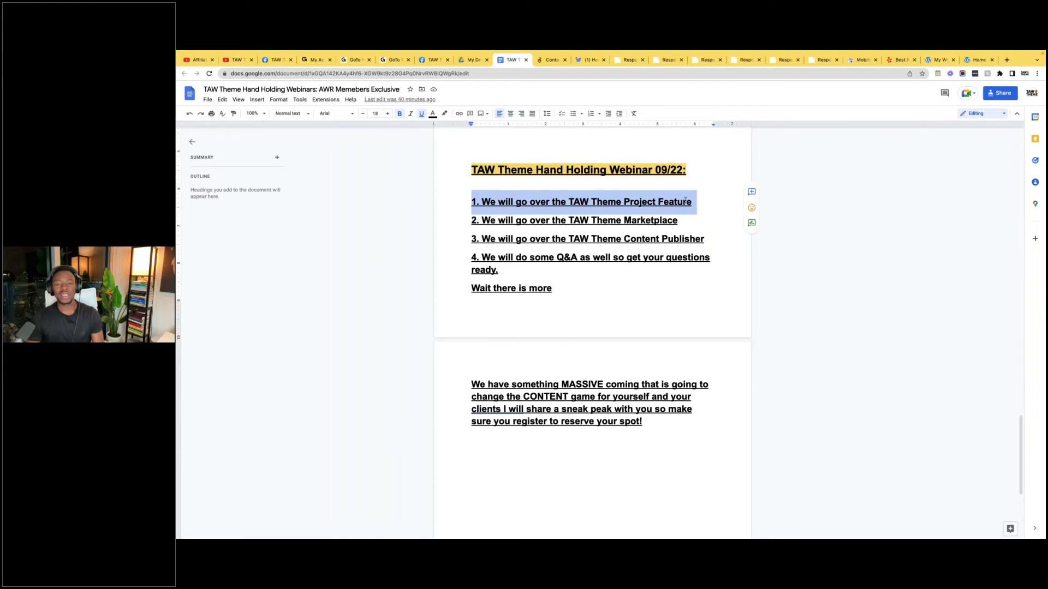
{"action": "left_click", "coordinate": [684, 202]}
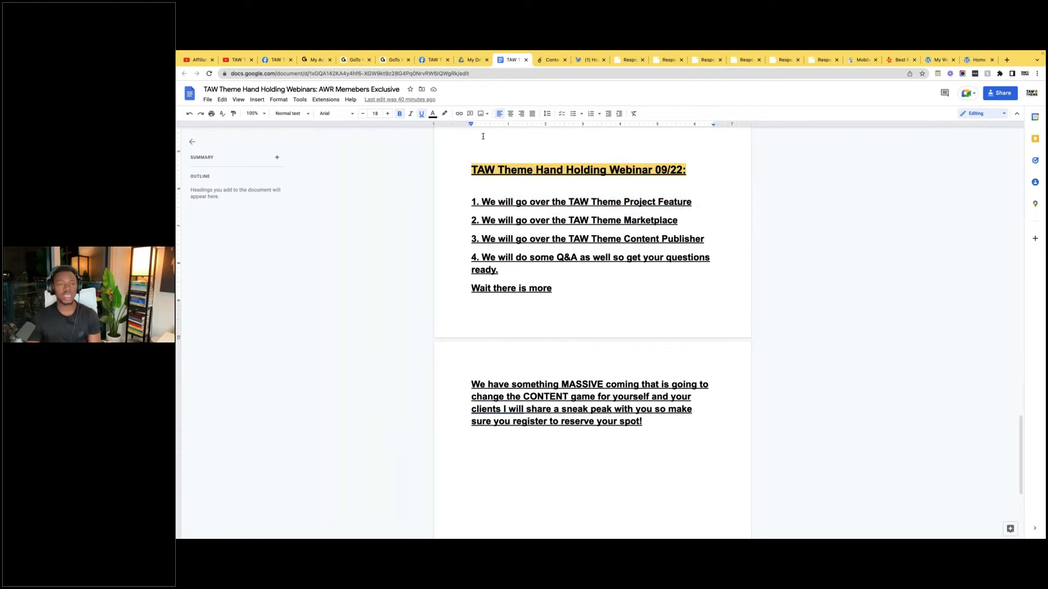
- Return to the TAW Theme dashboard and view the Project list, glancing at the Account Settings in between
{"action": "left_click", "coordinate": [542, 61]}
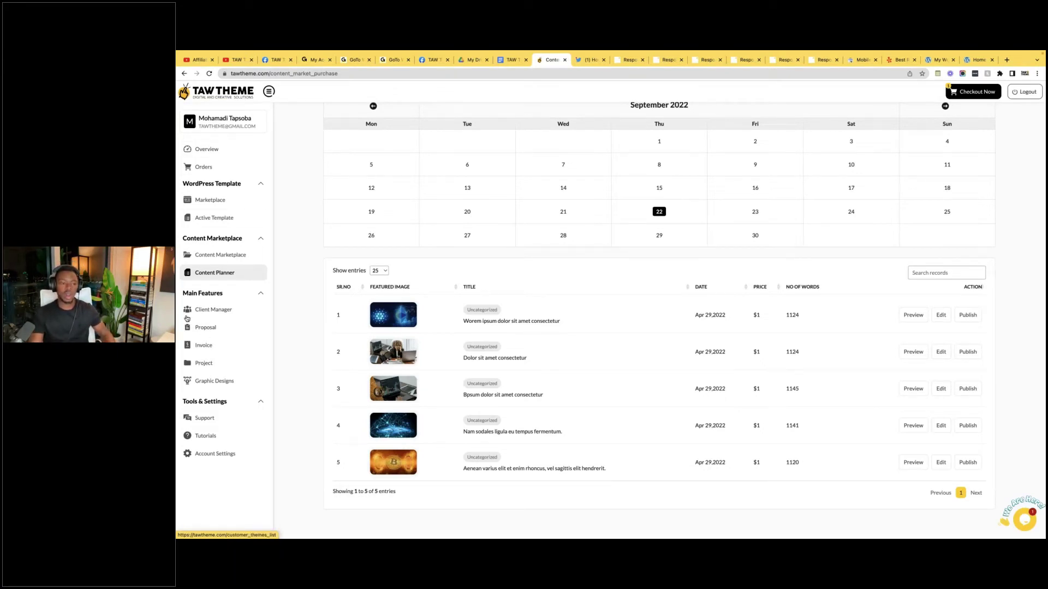
{"action": "left_click", "coordinate": [198, 368]}
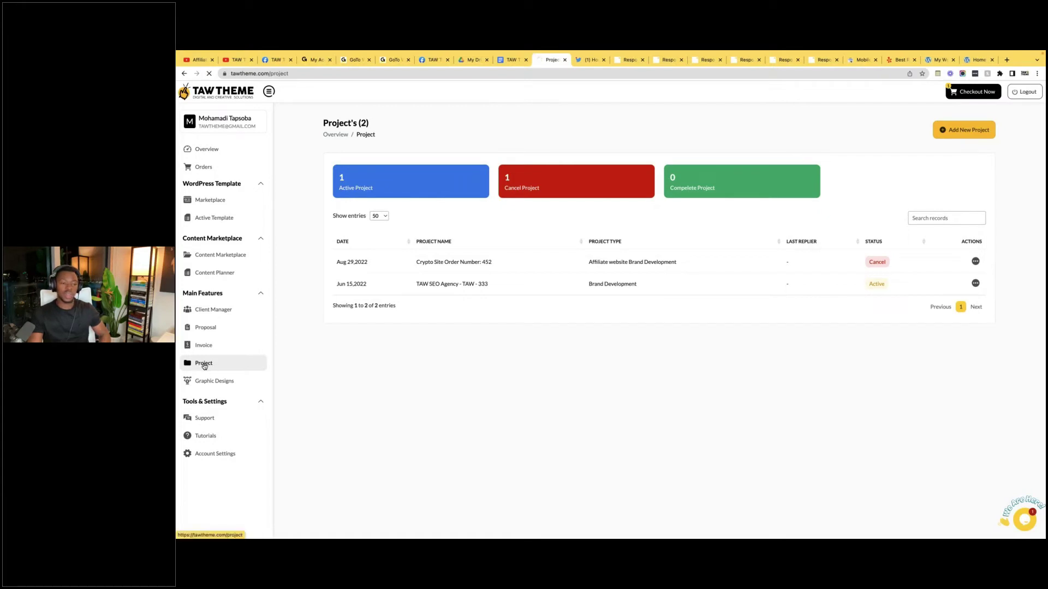
{"action": "left_click", "coordinate": [205, 366]}
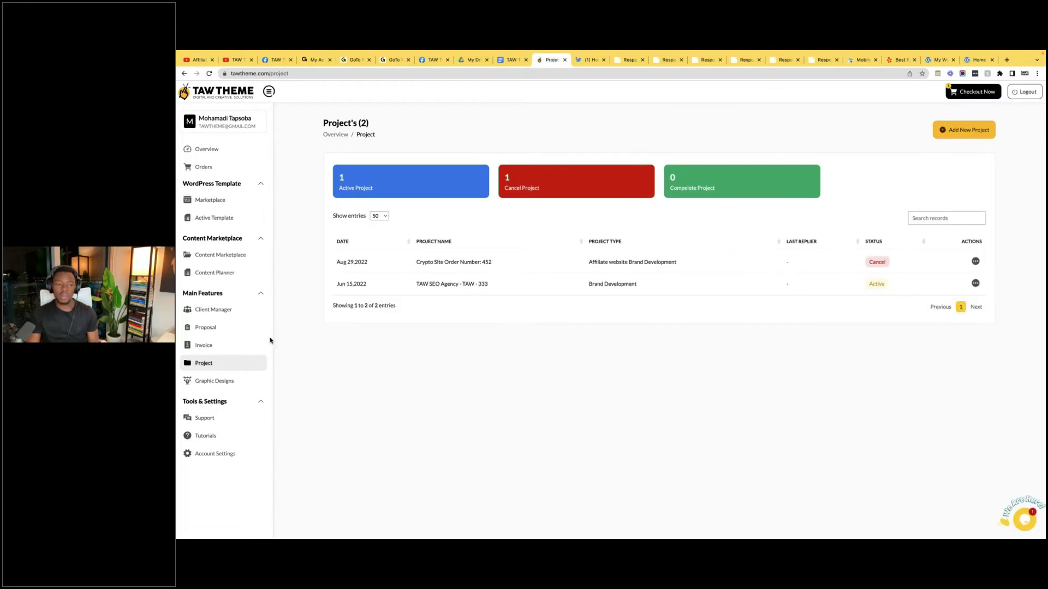
{"action": "left_click", "coordinate": [203, 456]}
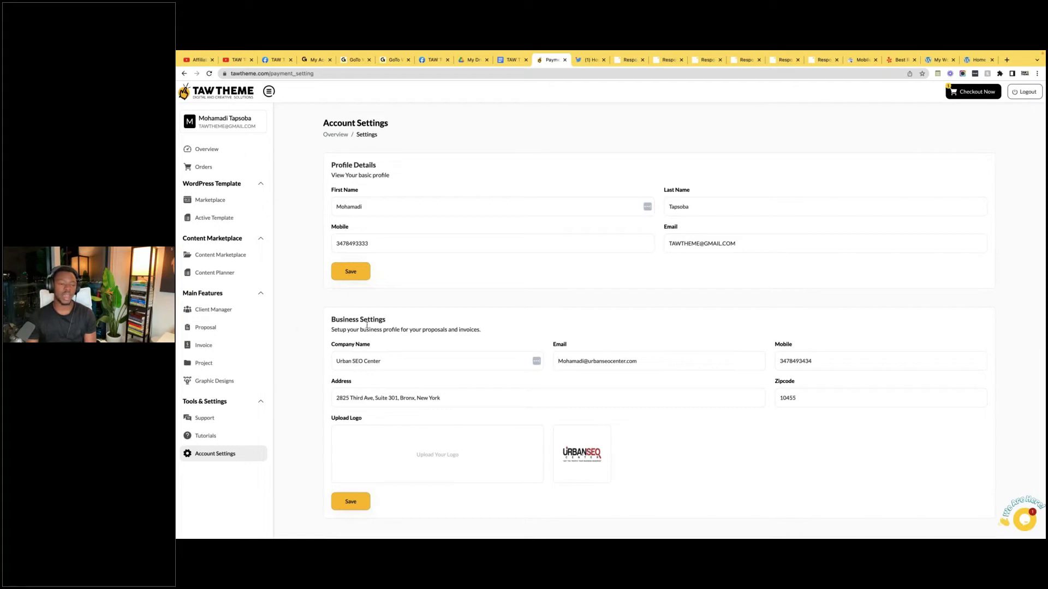
{"action": "left_click", "coordinate": [208, 361]}
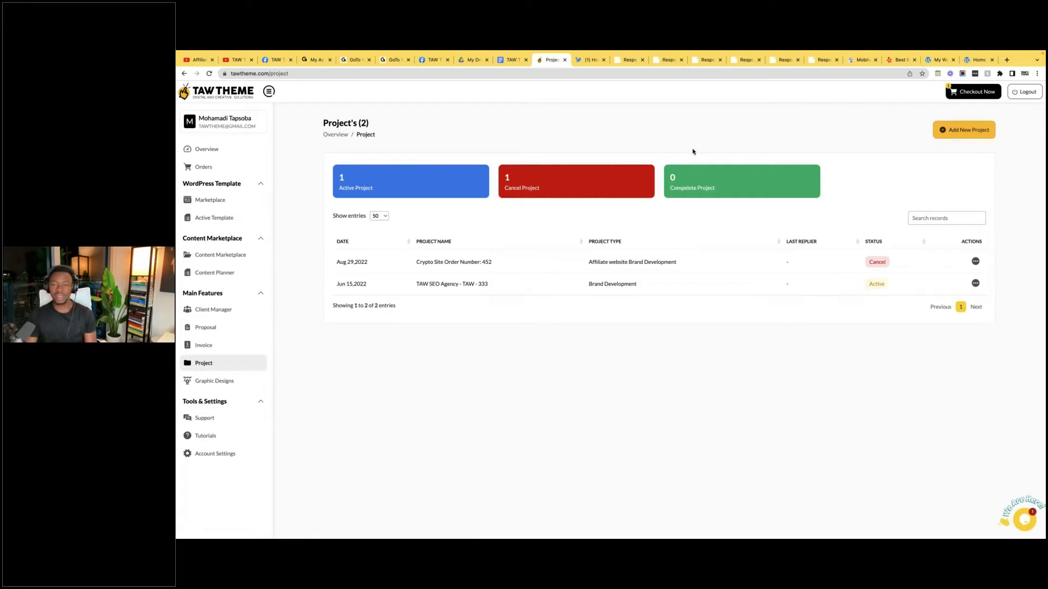
- Start a new project and choose Self as the party it is created for
{"action": "left_click", "coordinate": [954, 129]}
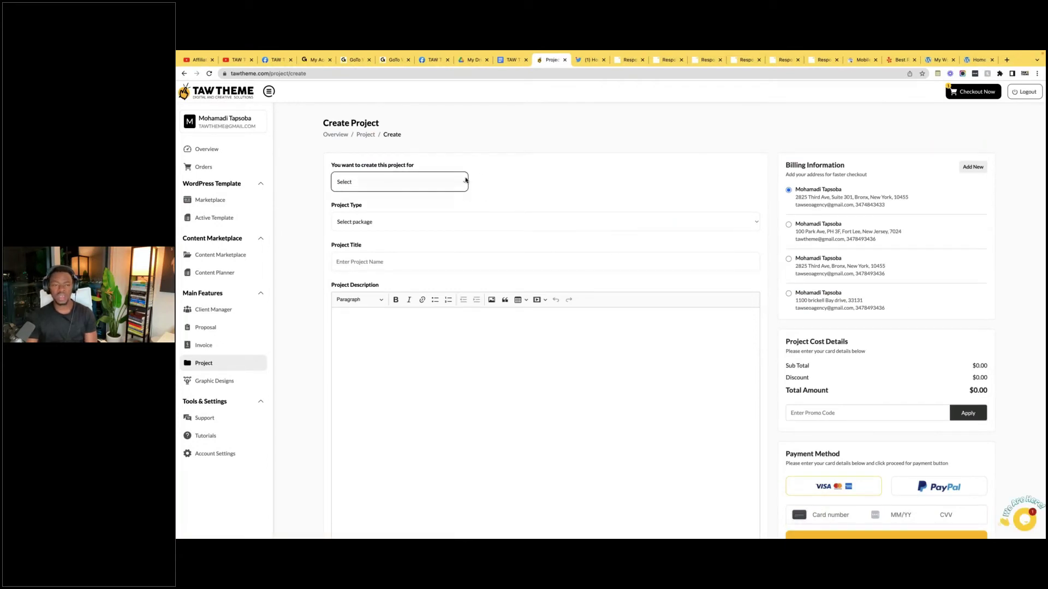
{"action": "left_click", "coordinate": [441, 179]}
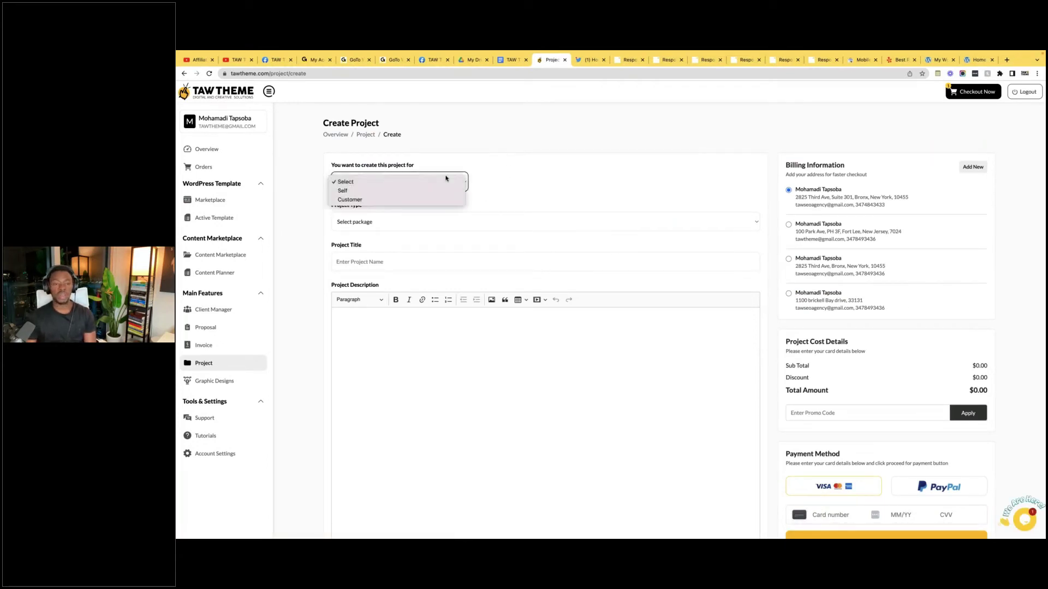
{"action": "left_click", "coordinate": [410, 192]}
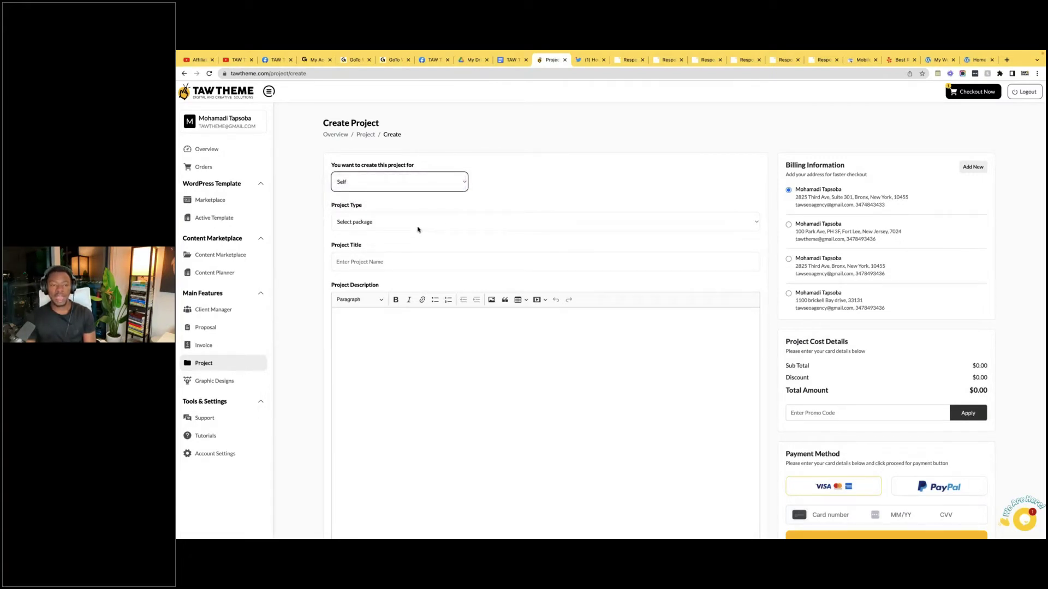
- Browse the project types, select Brand Development to view its package and cost, and switch the type to Website Template
{"action": "left_click_drag", "start_coordinate": [363, 205], "coordinate": [327, 207]}
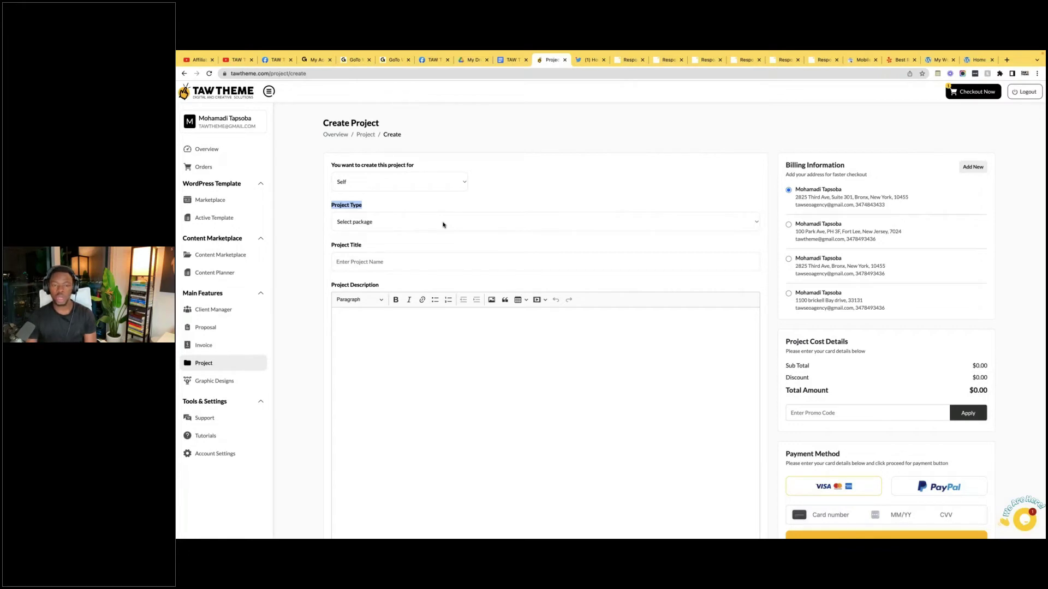
{"action": "left_click", "coordinate": [443, 225]}
{"action": "left_click", "coordinate": [471, 195]}
{"action": "left_click", "coordinate": [467, 224]}
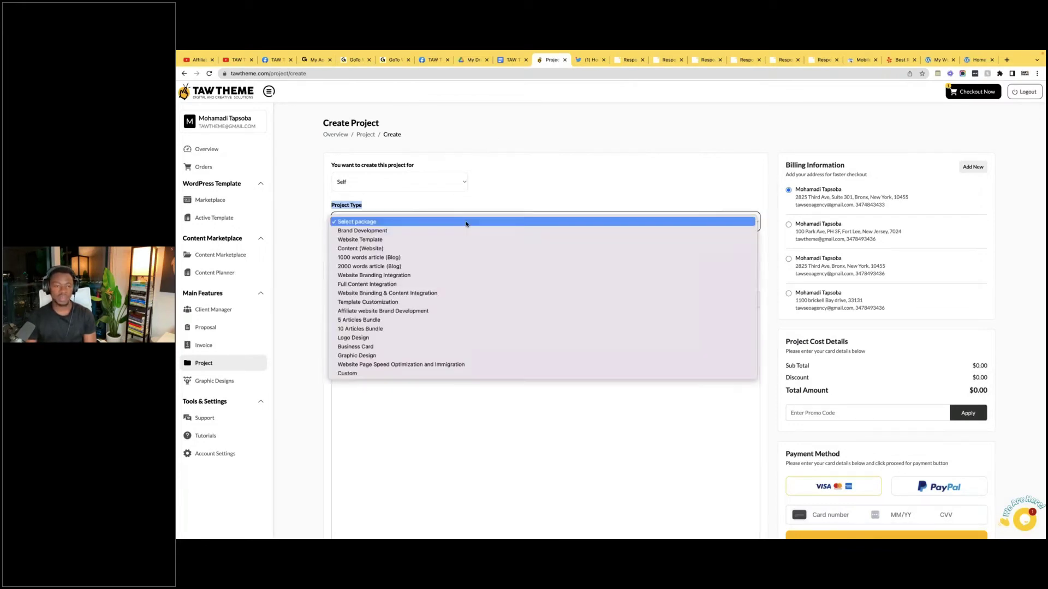
{"action": "left_click", "coordinate": [397, 224]}
{"action": "left_click", "coordinate": [424, 224]}
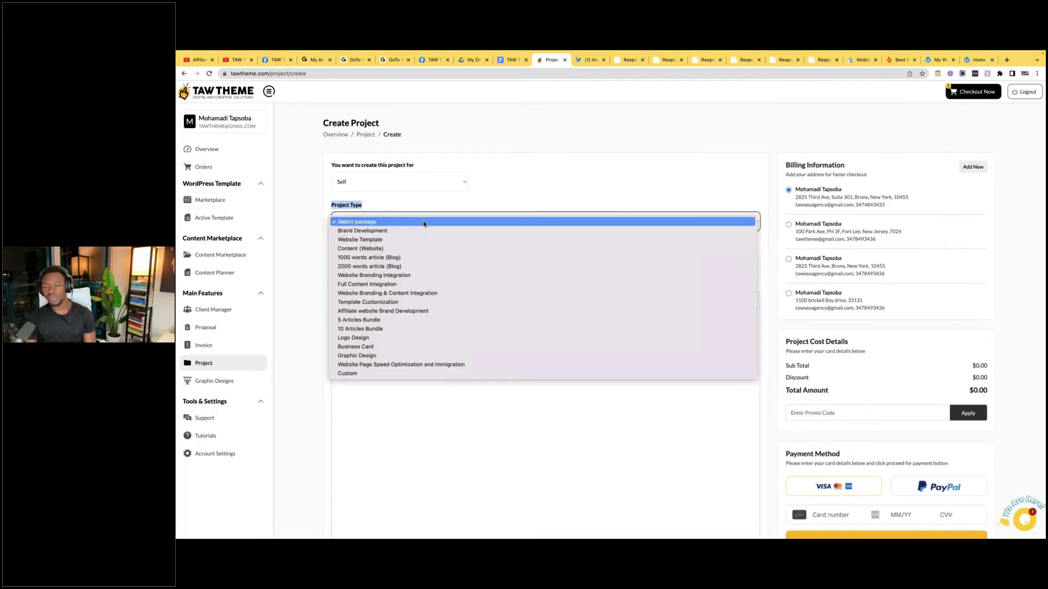
{"action": "left_click", "coordinate": [405, 231]}
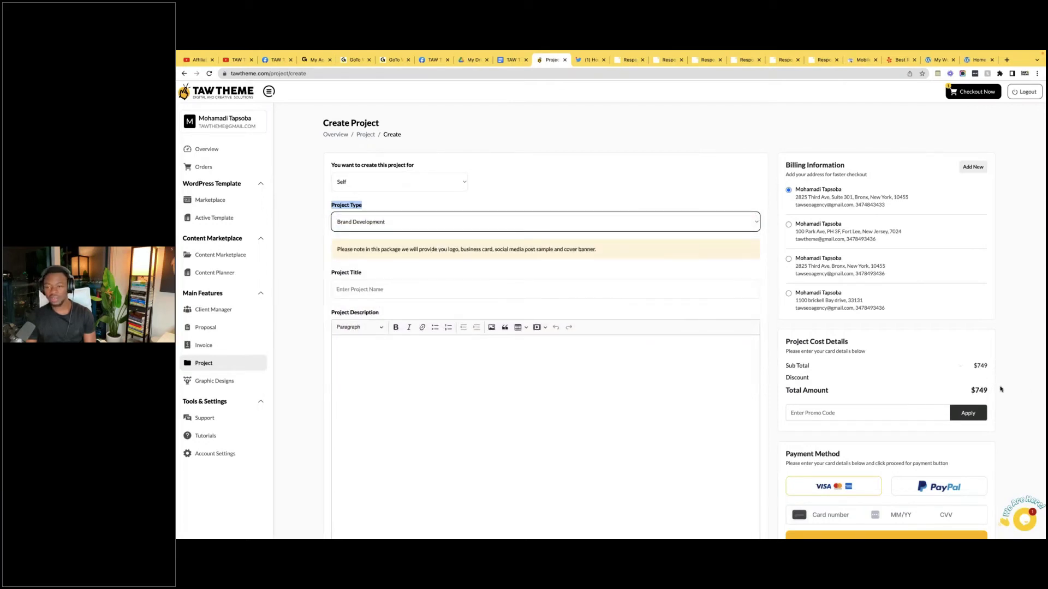
{"action": "left_click", "coordinate": [633, 221]}
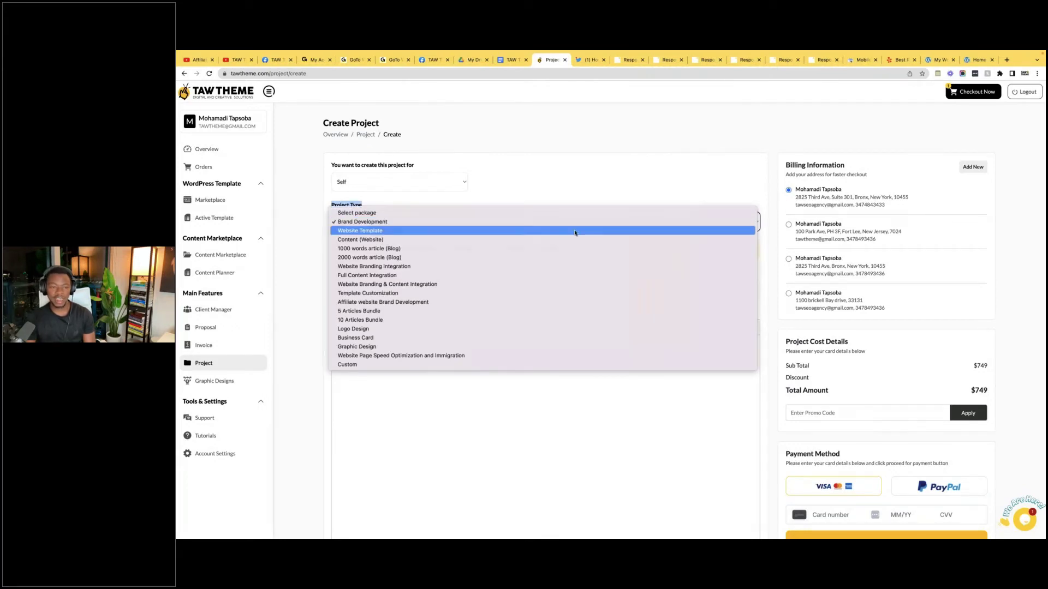
{"action": "left_click", "coordinate": [382, 231]}
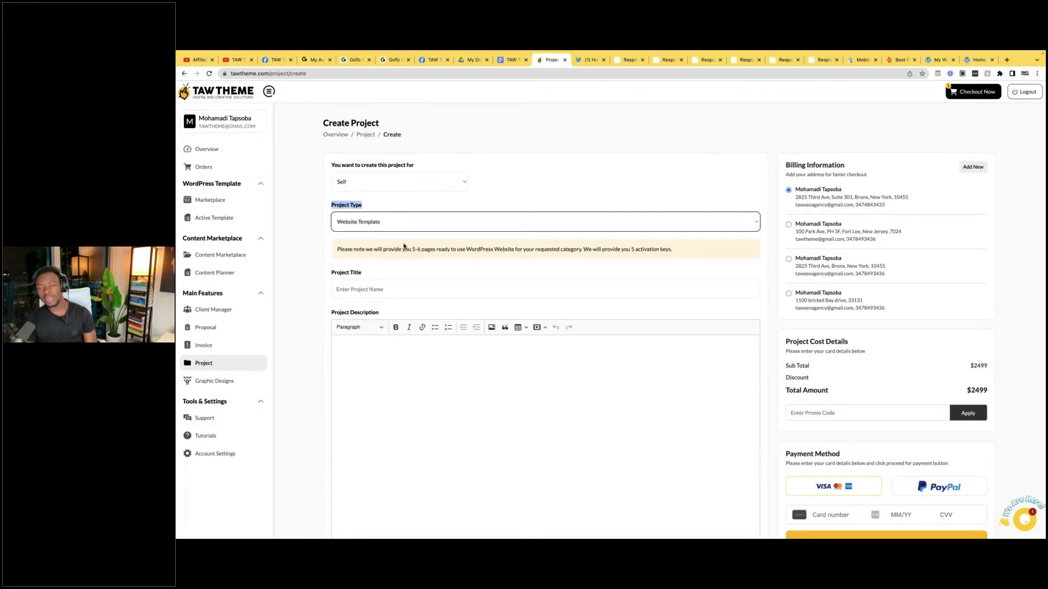
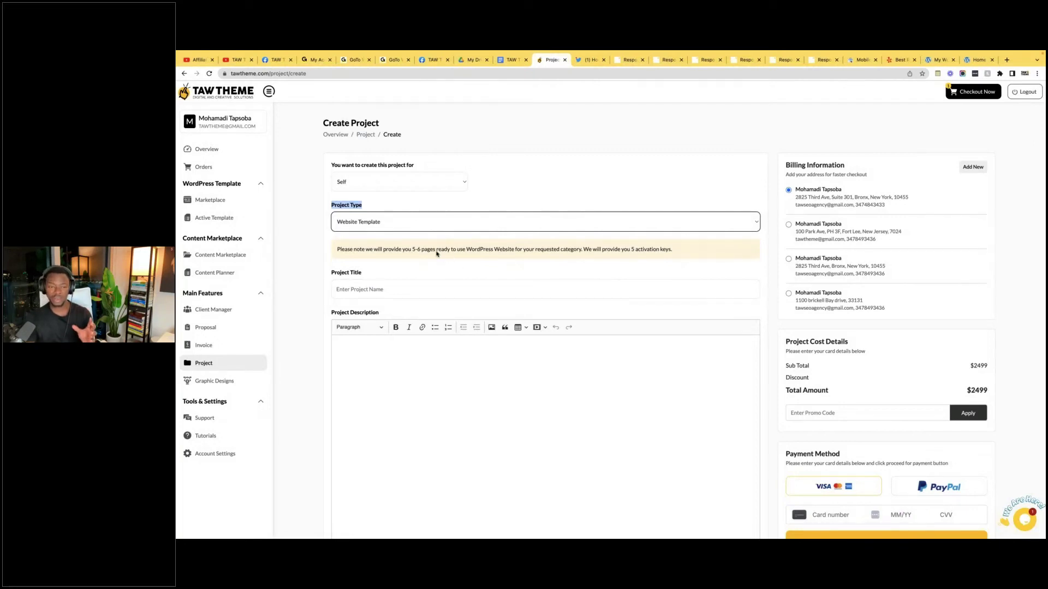
- Highlight the sentence about the 5 activation keys in the Website Template package note
{"action": "left_click", "coordinate": [362, 248]}
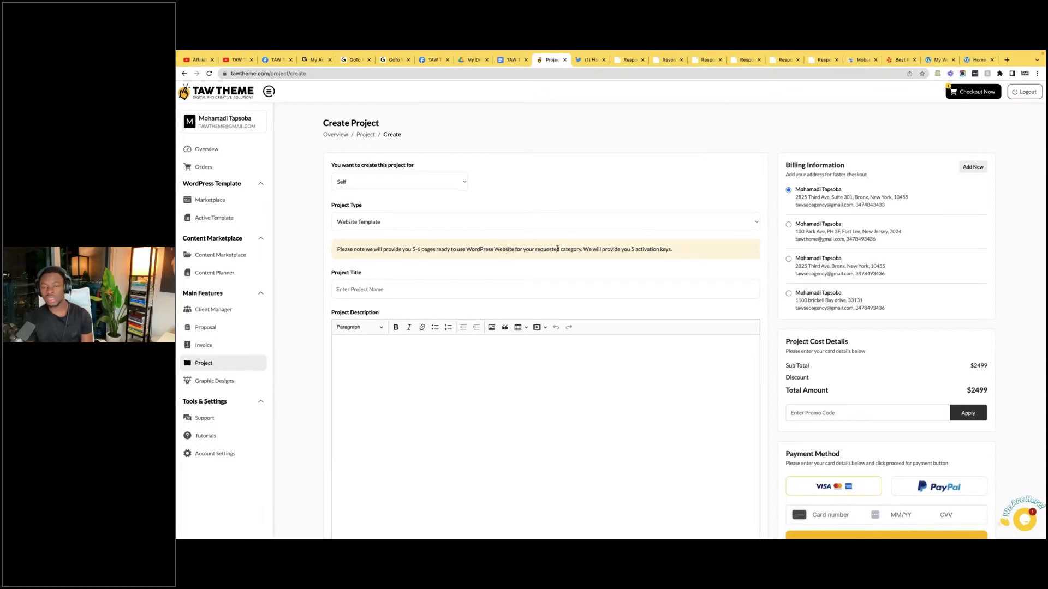
{"action": "left_click_drag", "start_coordinate": [585, 250], "coordinate": [681, 253]}
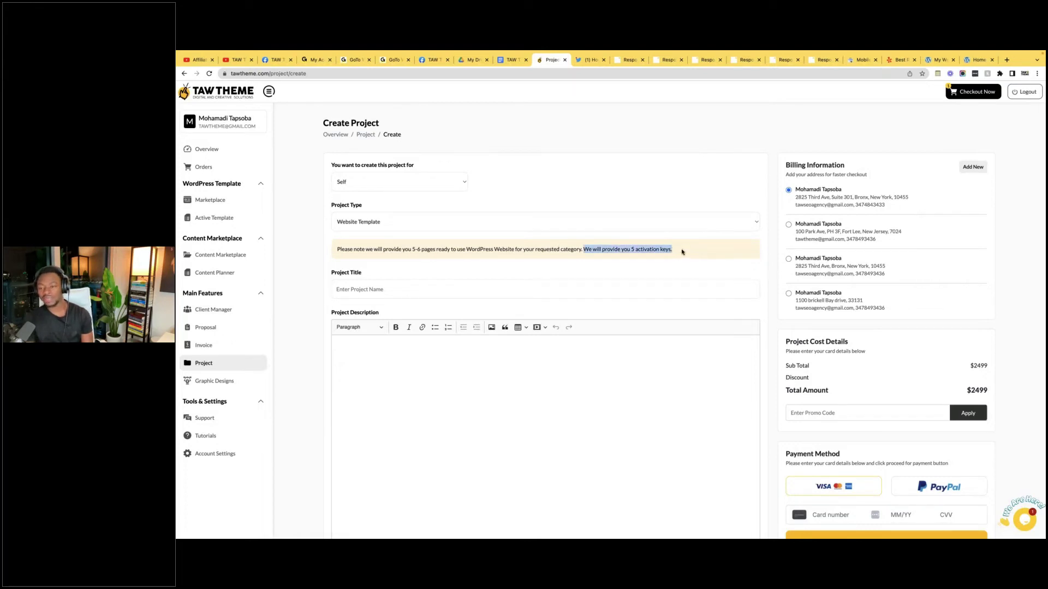
{"action": "left_click", "coordinate": [682, 251]}
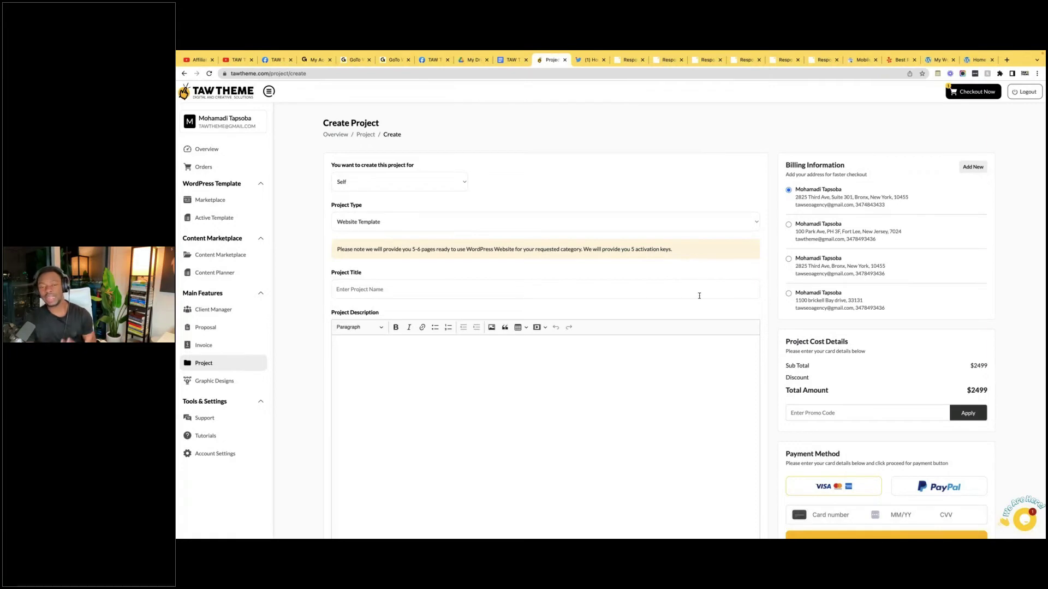
- Change the project type to Content (Website) and highlight its package note about the maximum word count
{"action": "left_click", "coordinate": [453, 185]}
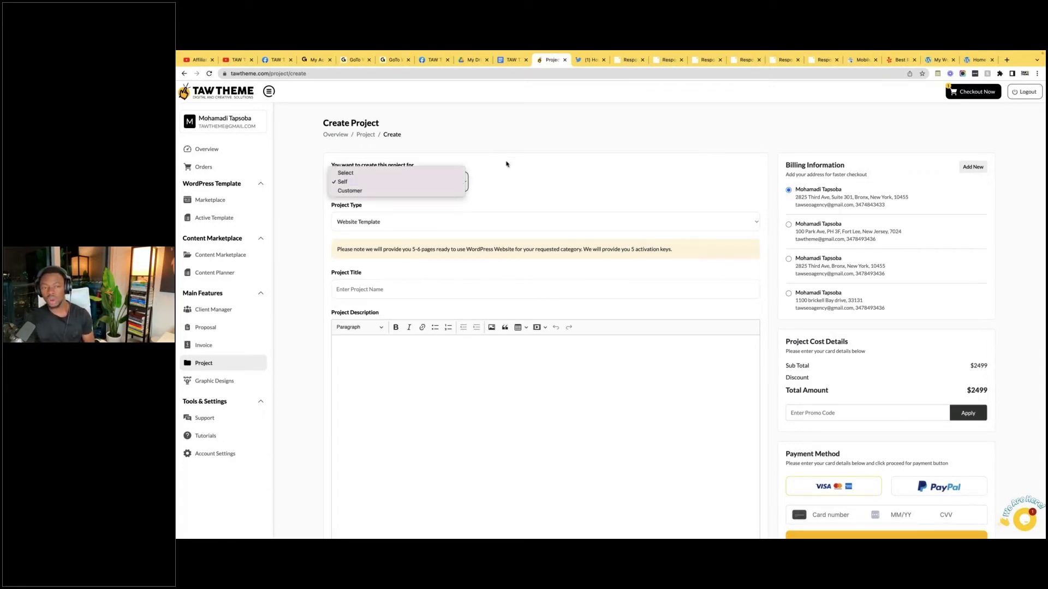
{"action": "left_click", "coordinate": [454, 217]}
{"action": "left_click", "coordinate": [453, 225]}
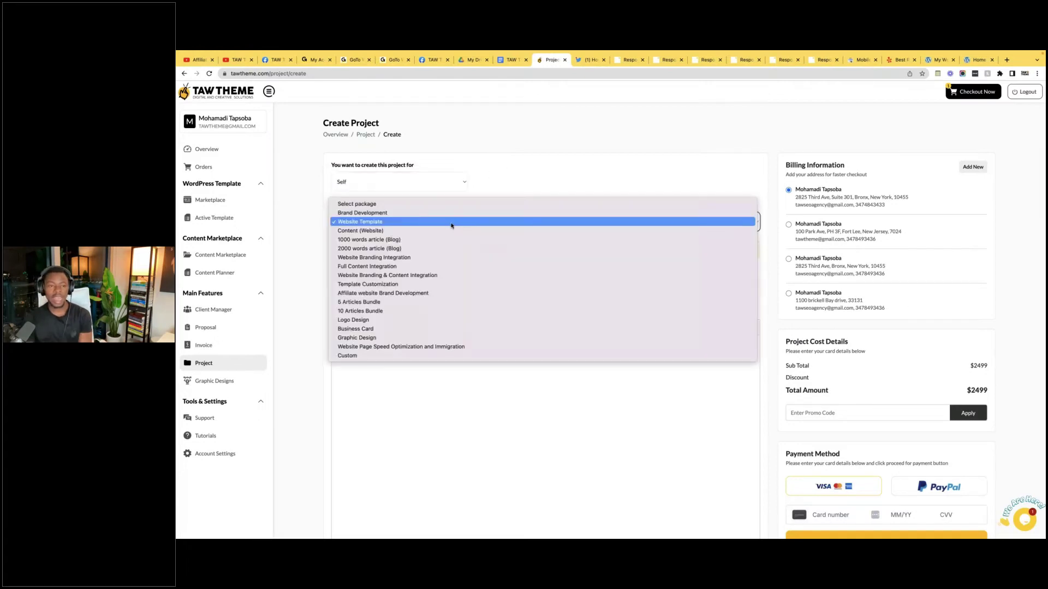
{"action": "left_click", "coordinate": [401, 231]}
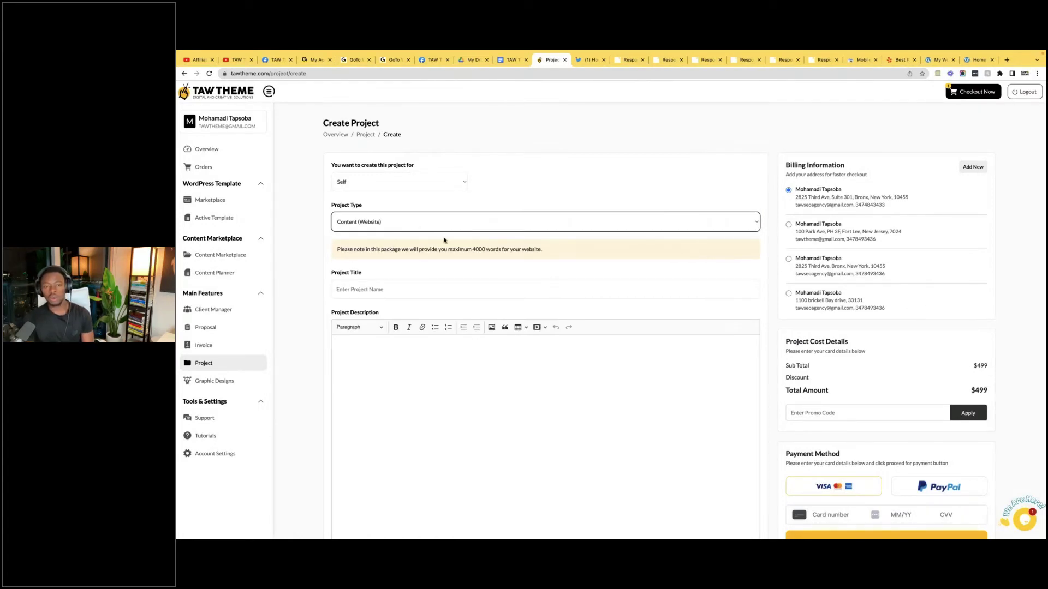
{"action": "left_click_drag", "start_coordinate": [337, 249], "coordinate": [484, 250]}
{"action": "left_click", "coordinate": [491, 248]}
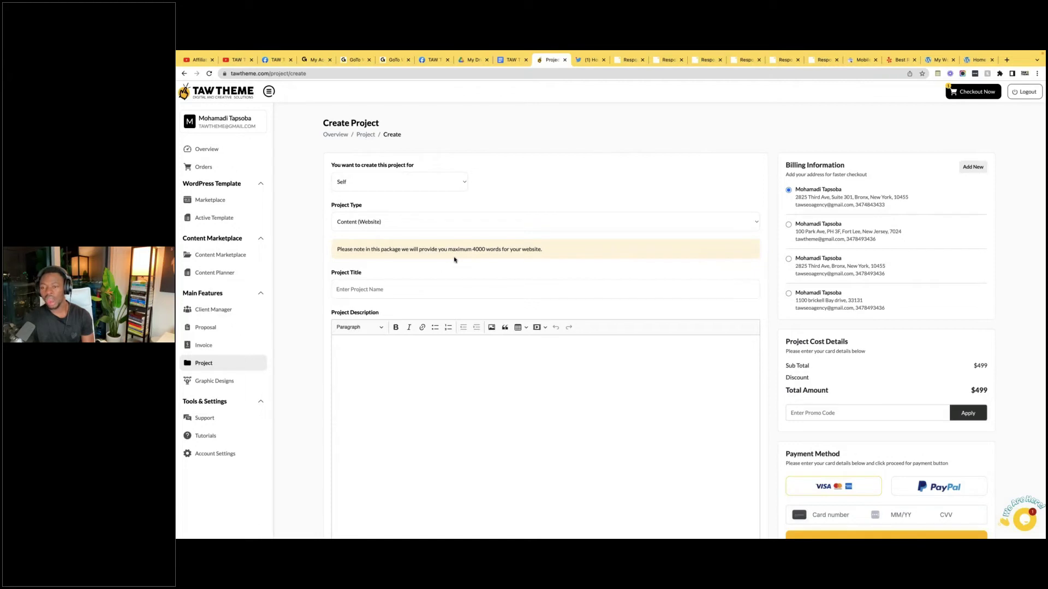
- Look over the project description area, and switch the project type to 1000 words article (Blog)
{"action": "left_click", "coordinate": [404, 387]}
{"action": "scroll", "coordinate": [393, 366], "scroll_direction": "down", "scroll_amount": 3}
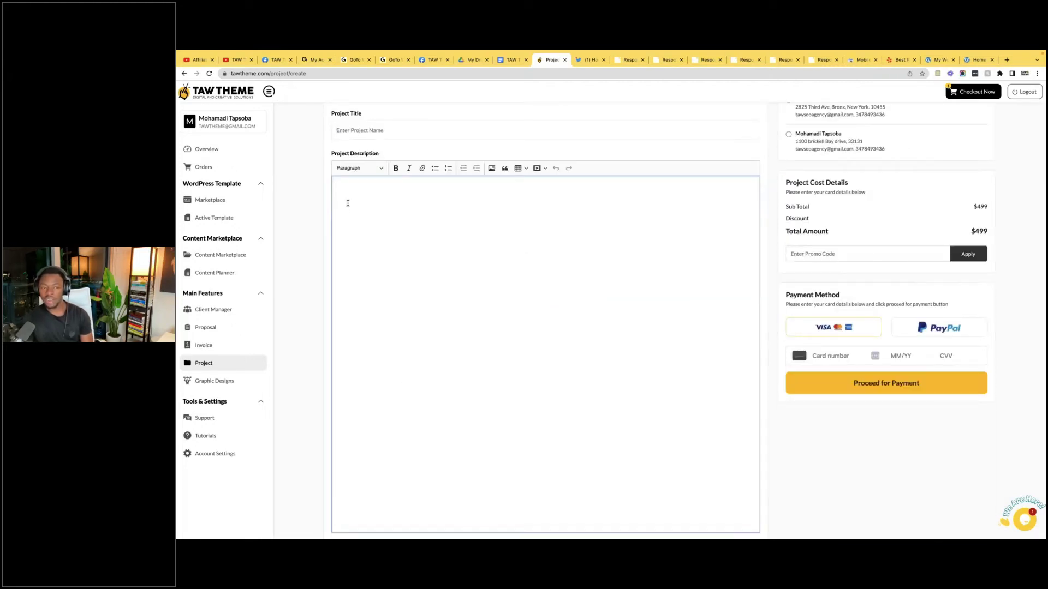
{"action": "scroll", "coordinate": [494, 238], "scroll_direction": "up", "scroll_amount": 3}
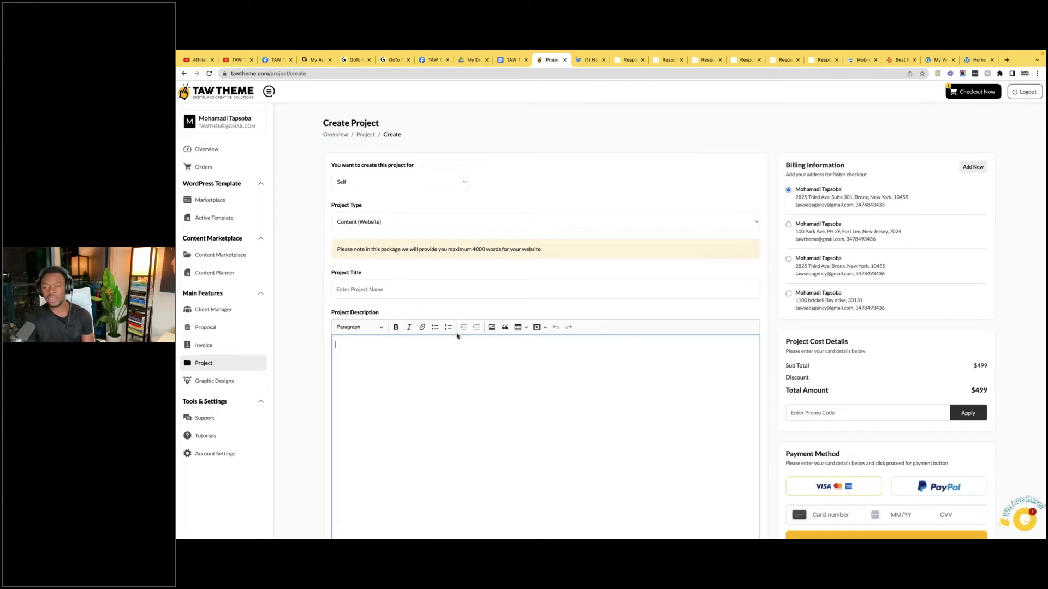
{"action": "left_click", "coordinate": [459, 222]}
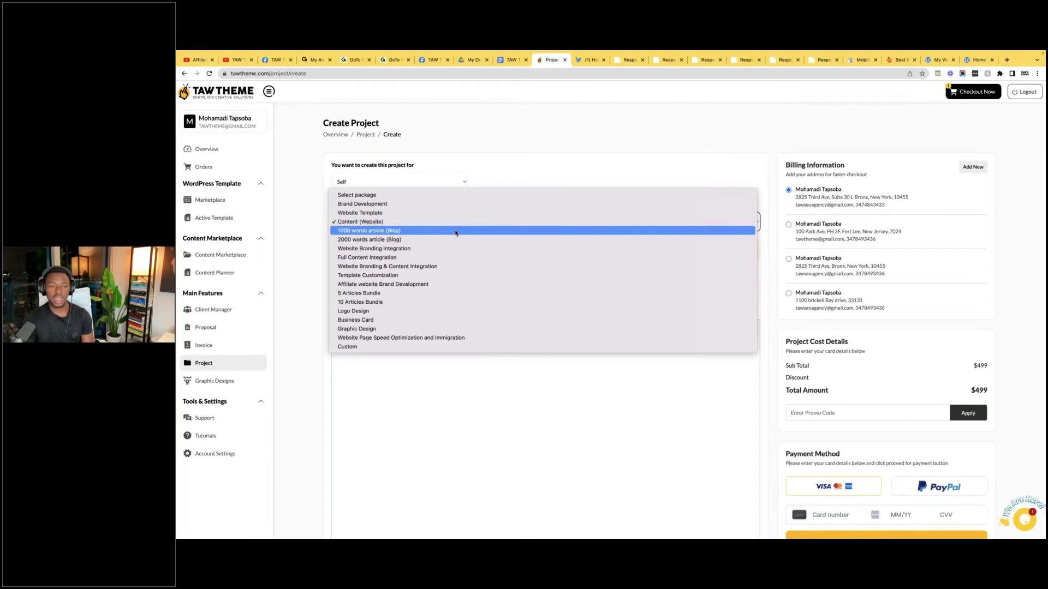
{"action": "left_click", "coordinate": [455, 231]}
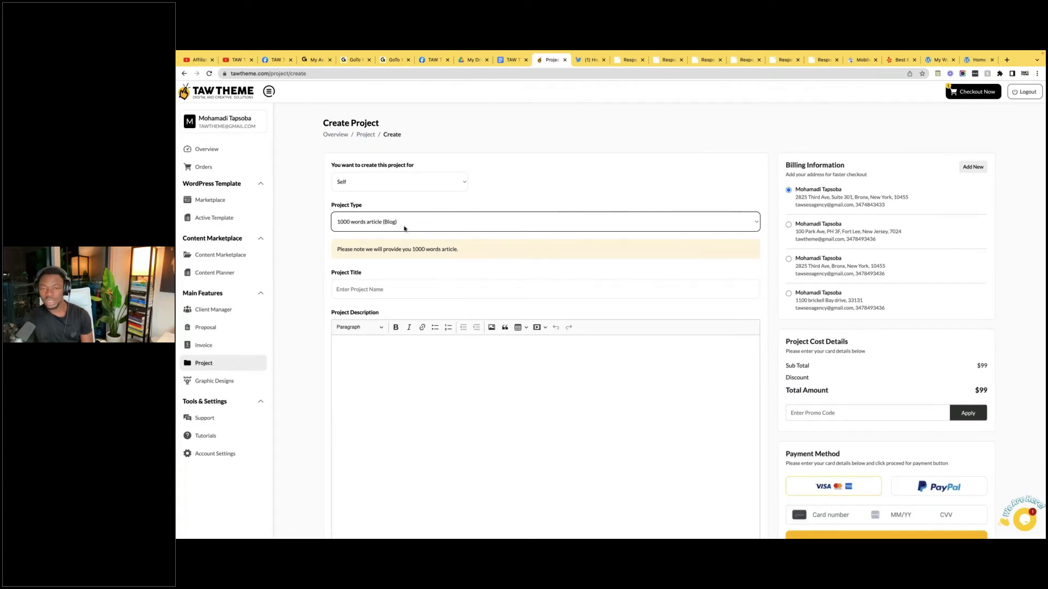
- Open the Content Planner in a separate tab, view it, and return to the project creation form
{"action": "right_click", "coordinate": [225, 218]}
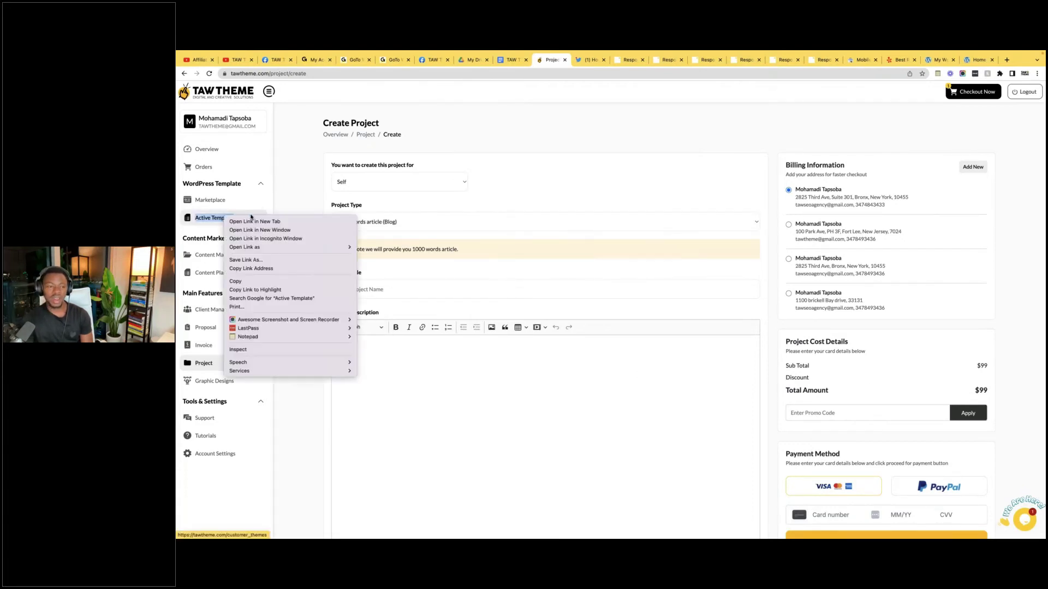
{"action": "left_click", "coordinate": [254, 222]}
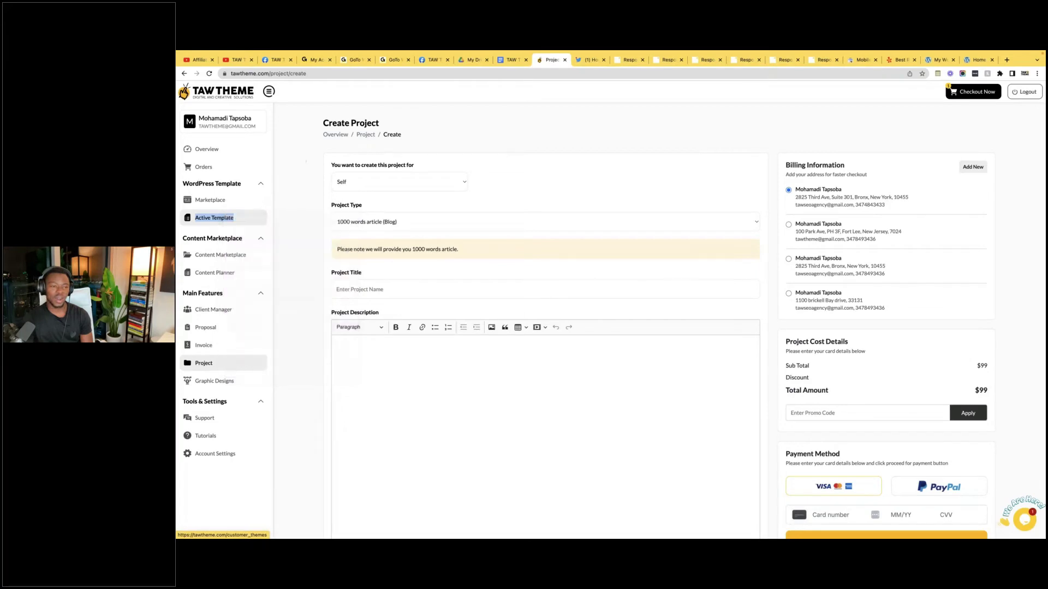
{"action": "right_click", "coordinate": [222, 277]}
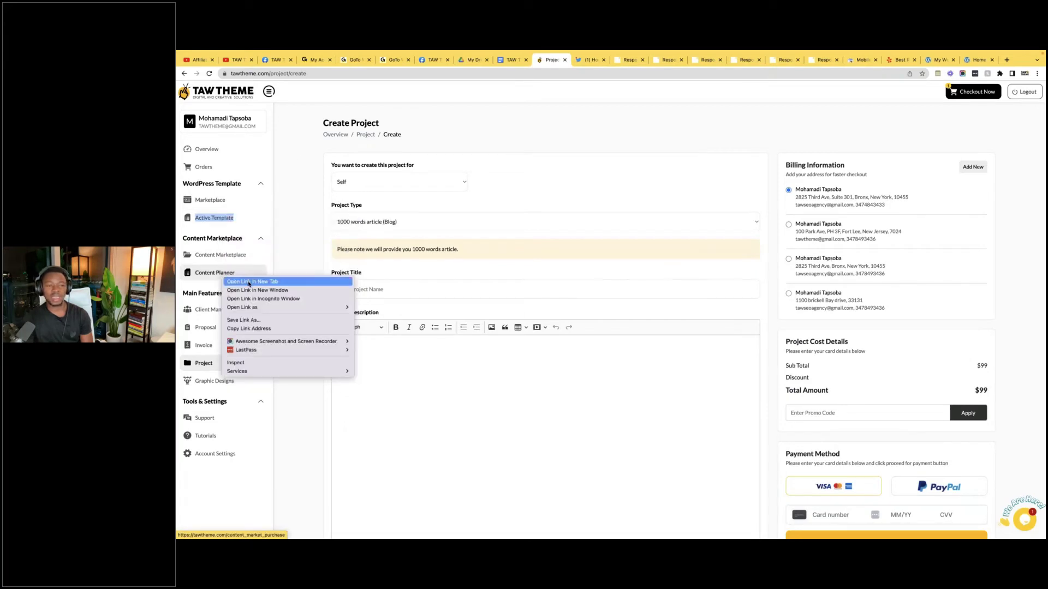
{"action": "left_click", "coordinate": [248, 282]}
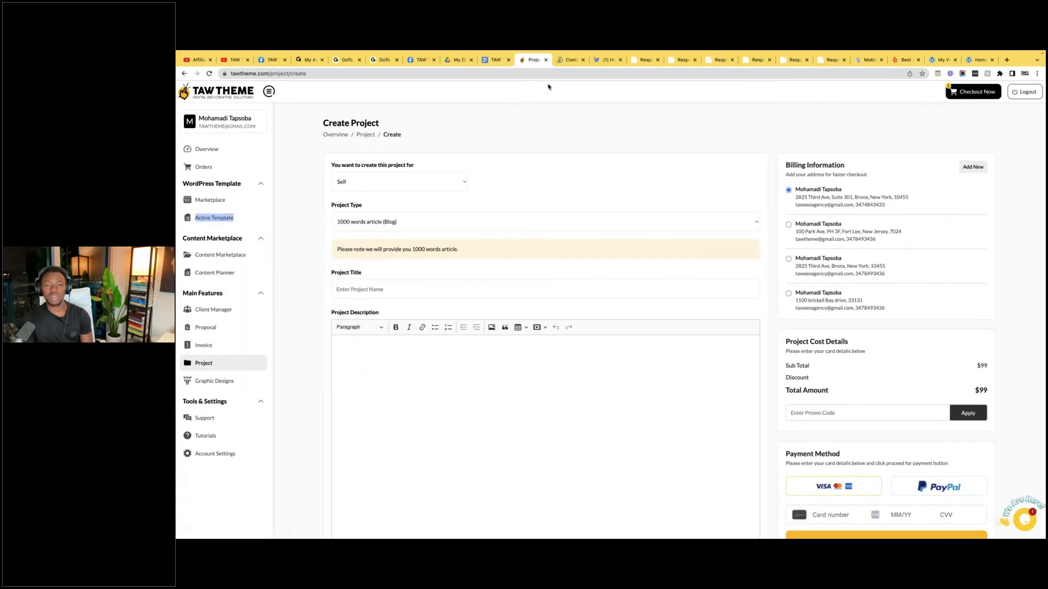
{"action": "left_click", "coordinate": [570, 60]}
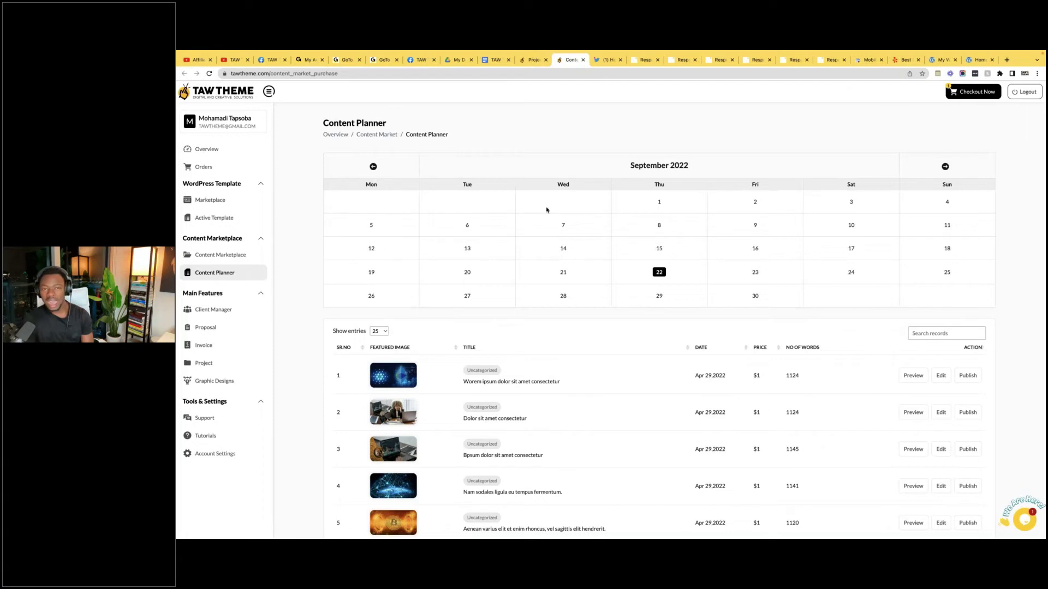
{"action": "left_click", "coordinate": [532, 59]}
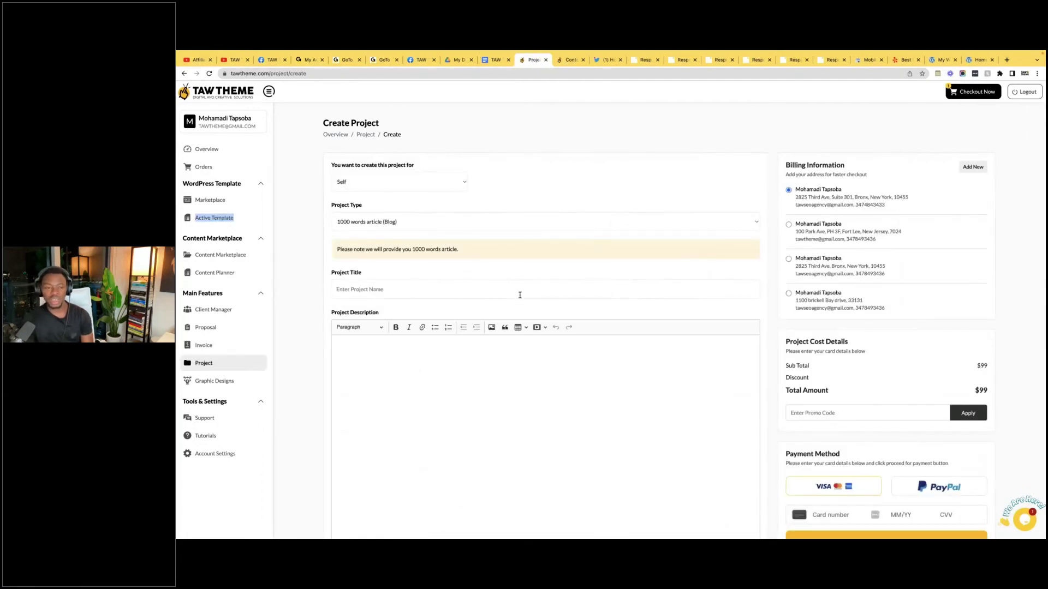
- Change the project type to 2000 words article (Blog) and place the cursor in the empty project title
{"action": "left_click", "coordinate": [457, 221]}
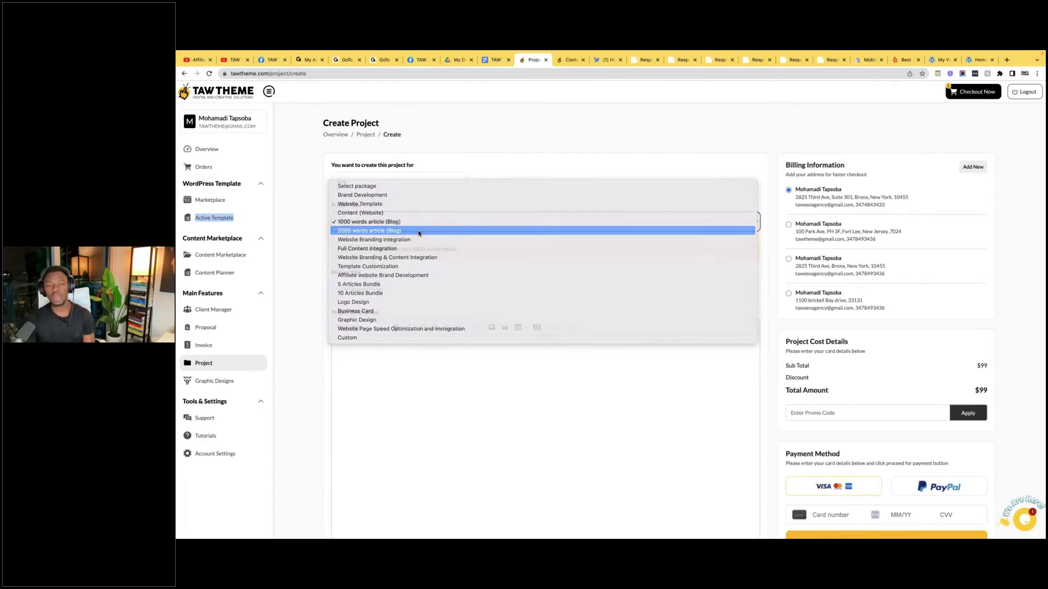
{"action": "left_click", "coordinate": [440, 229]}
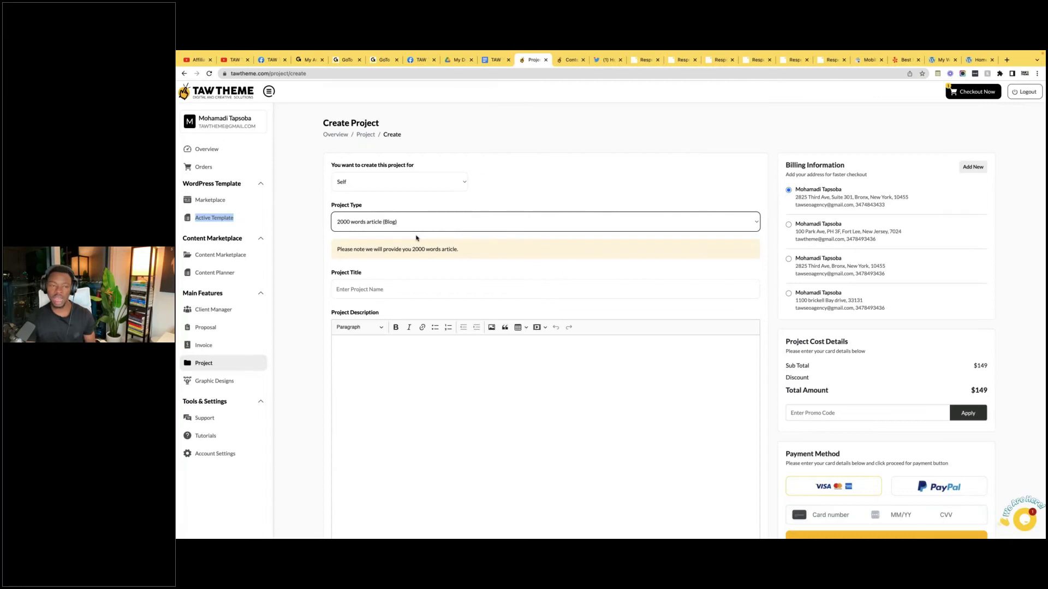
{"action": "left_click", "coordinate": [375, 226]}
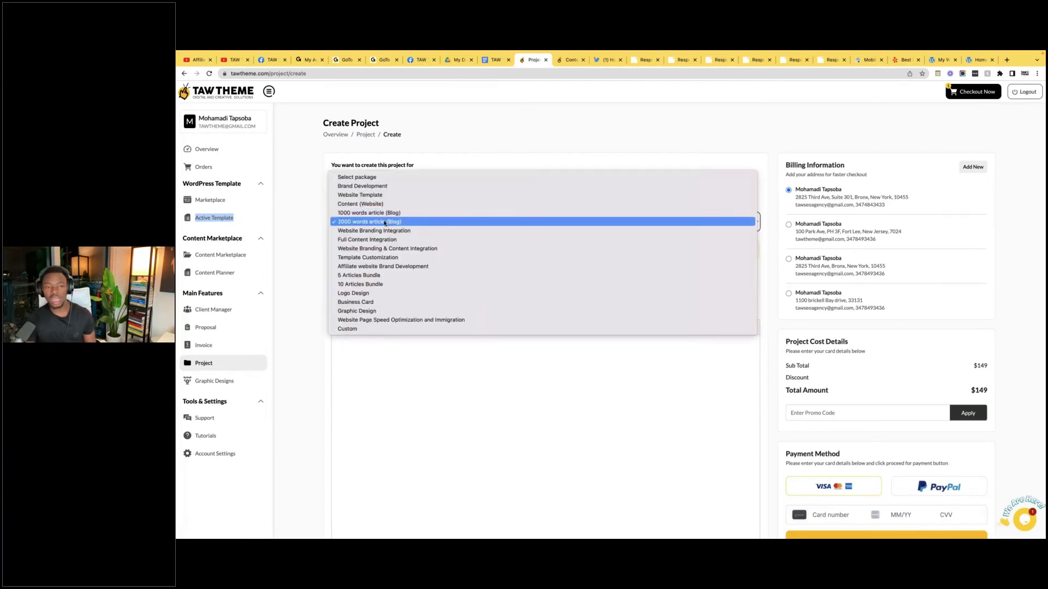
{"action": "left_click", "coordinate": [420, 221]}
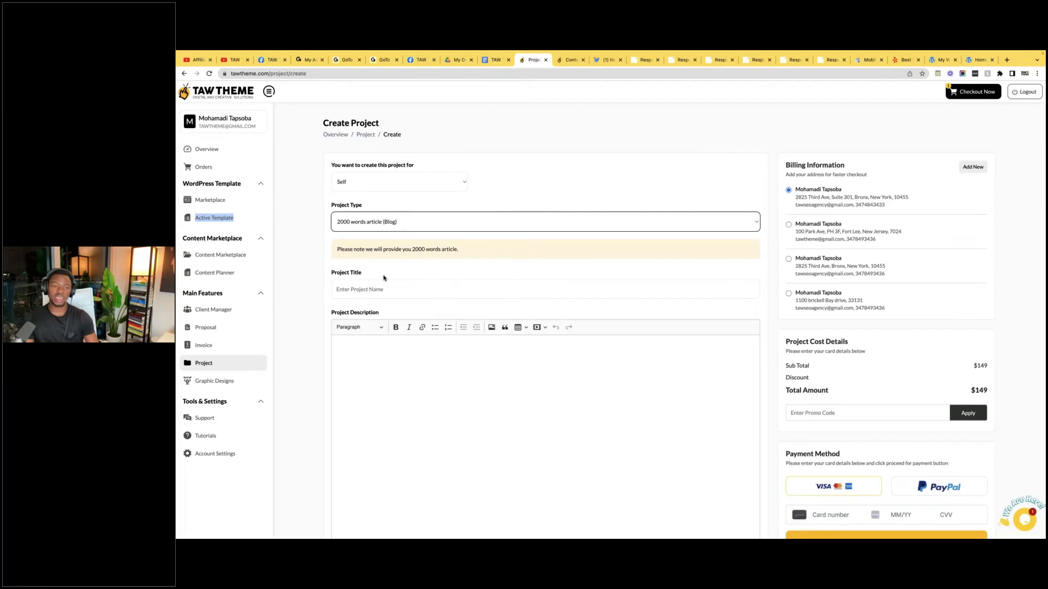
{"action": "left_click", "coordinate": [381, 296]}
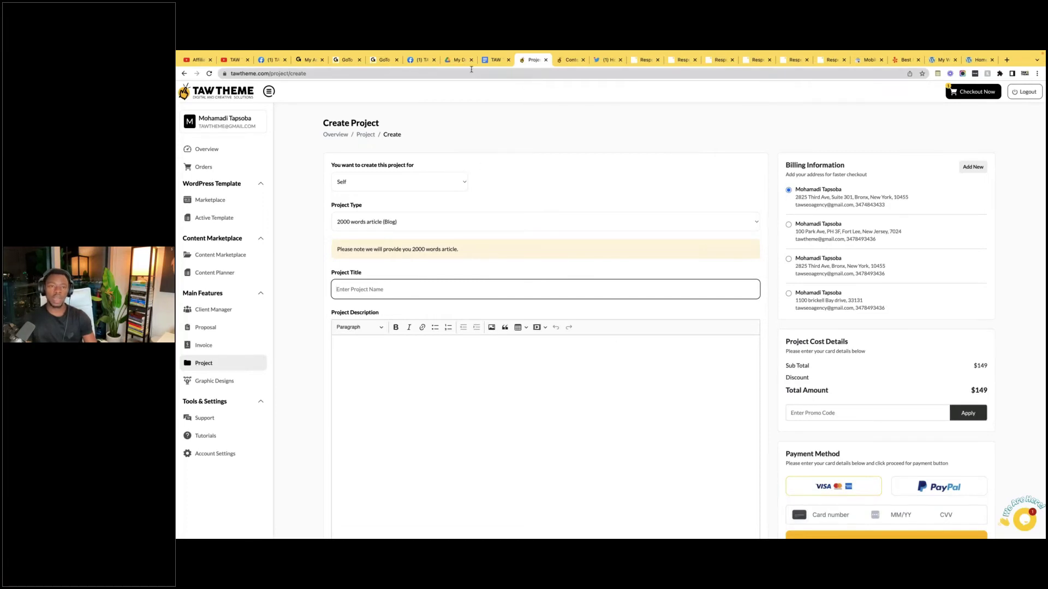
- Glance at the Content Planner again, and set the project type to Full Content Integration on the project form
{"action": "left_click", "coordinate": [570, 59]}
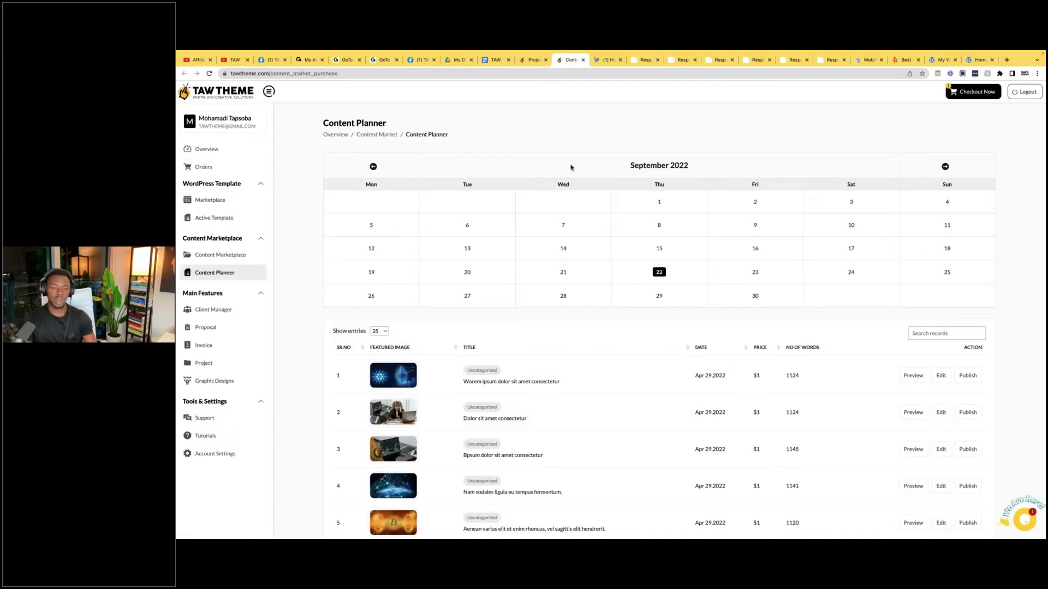
{"action": "left_click", "coordinate": [532, 61]}
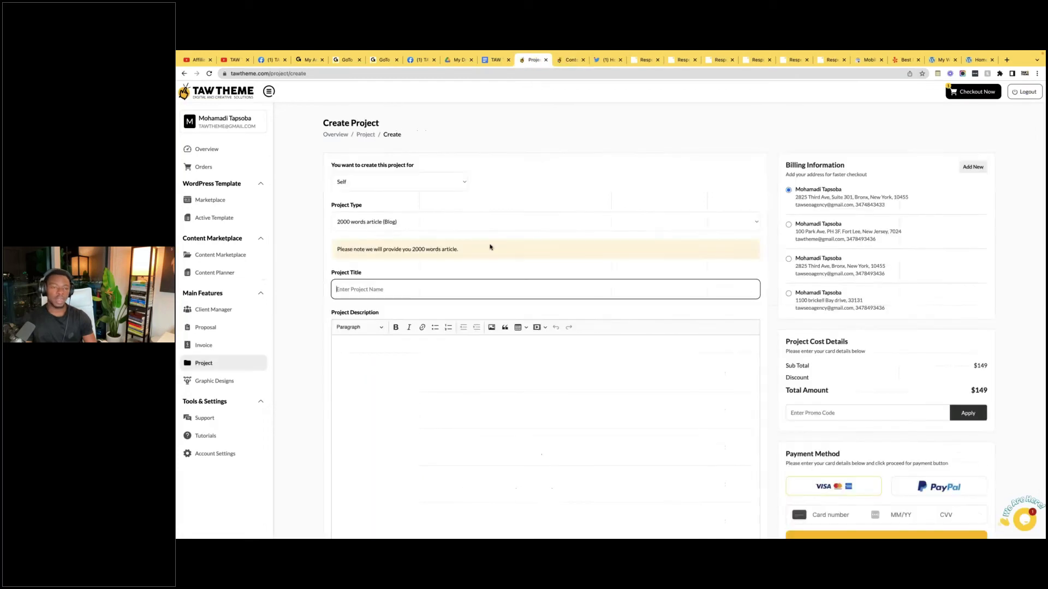
{"action": "left_click", "coordinate": [438, 226]}
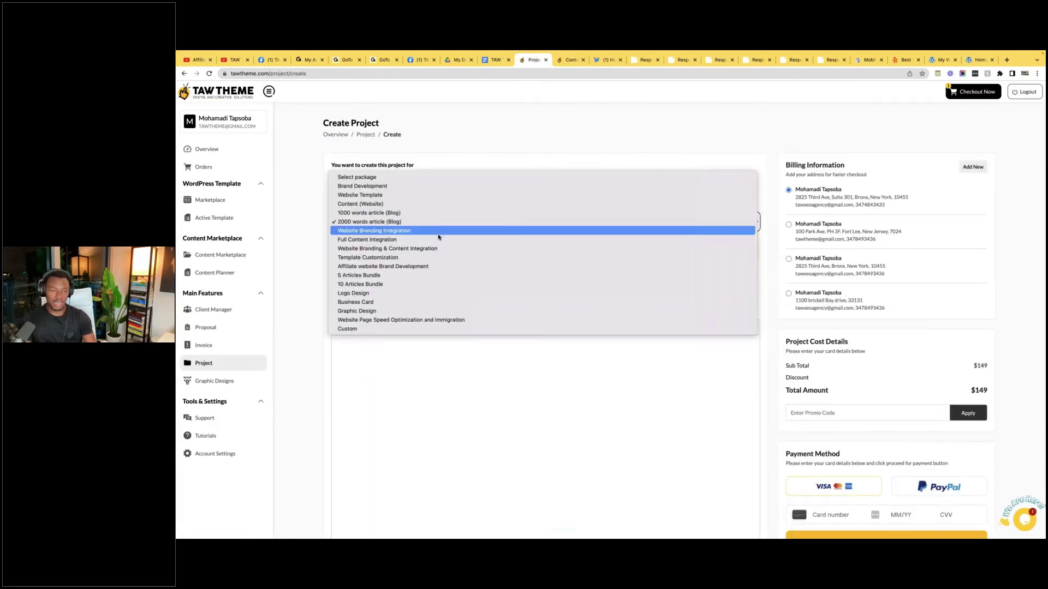
{"action": "key", "text": "Escape"}
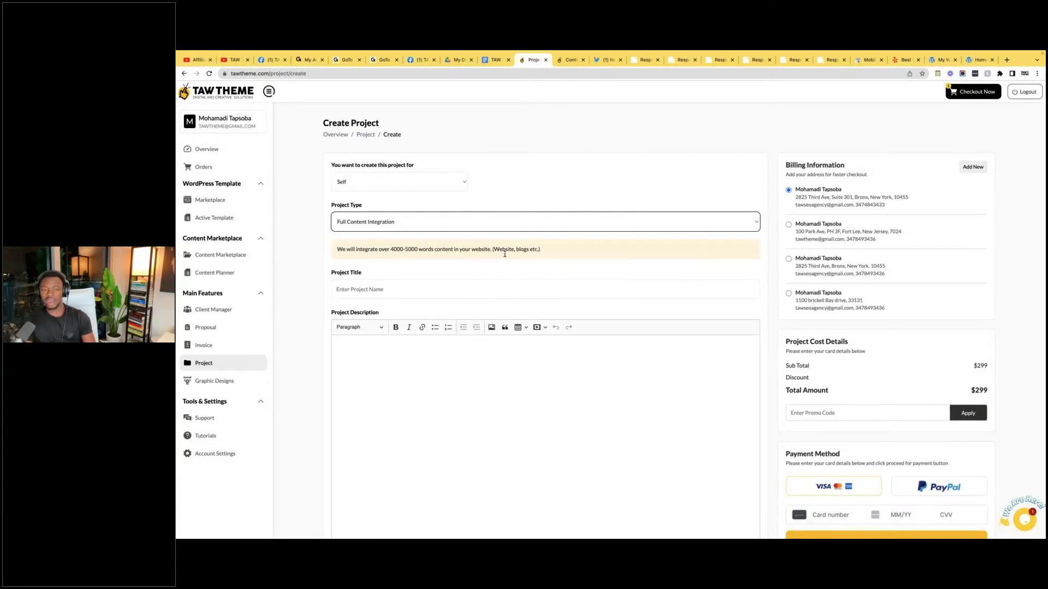
- Read the Full Content Integration package note and highlight its "over 4000-5000" word range
{"action": "left_click", "coordinate": [374, 355]}
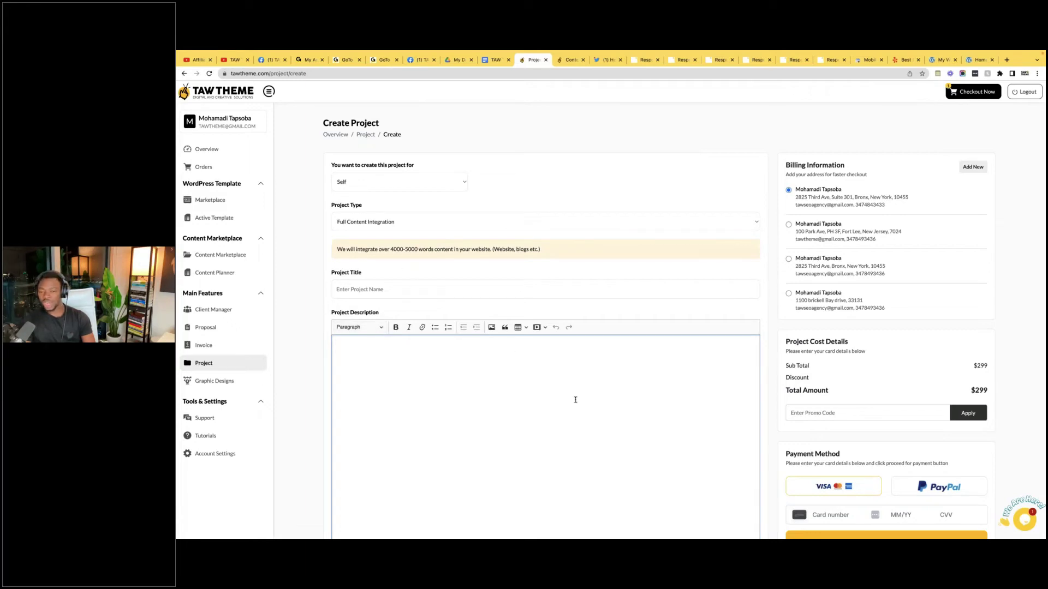
{"action": "scroll", "coordinate": [575, 400], "scroll_direction": "down", "scroll_amount": 1}
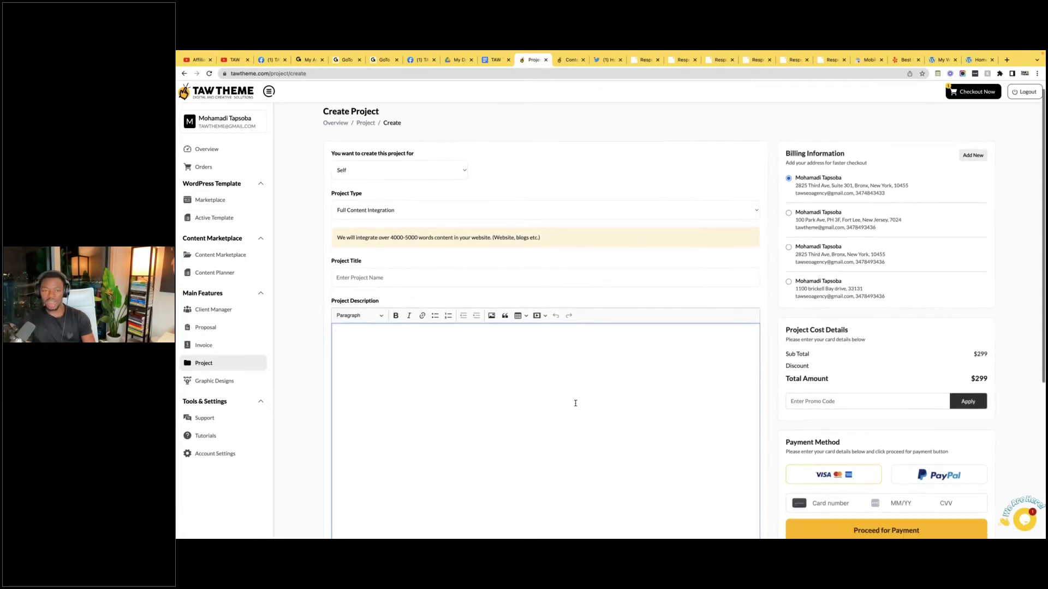
{"action": "double_click", "coordinate": [494, 239]}
{"action": "left_click", "coordinate": [510, 245]}
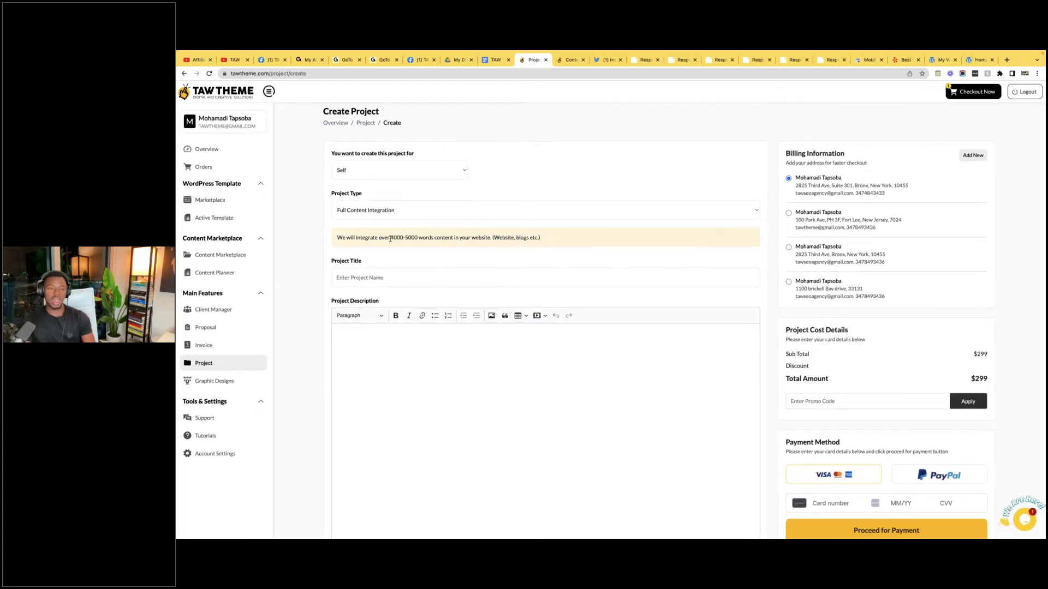
{"action": "left_click_drag", "start_coordinate": [380, 237], "coordinate": [416, 243]}
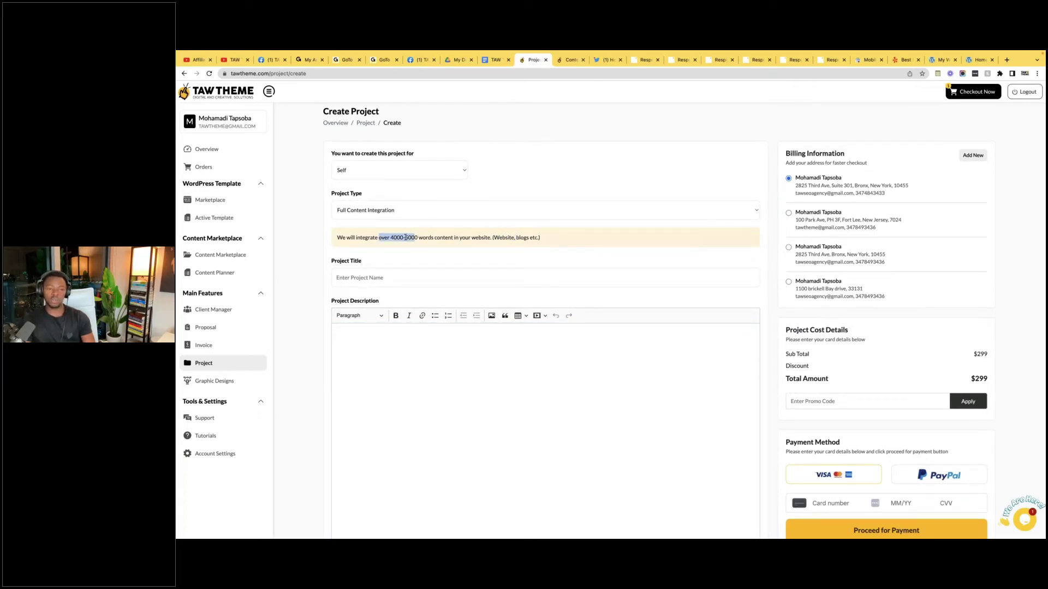
{"action": "left_click", "coordinate": [396, 238]}
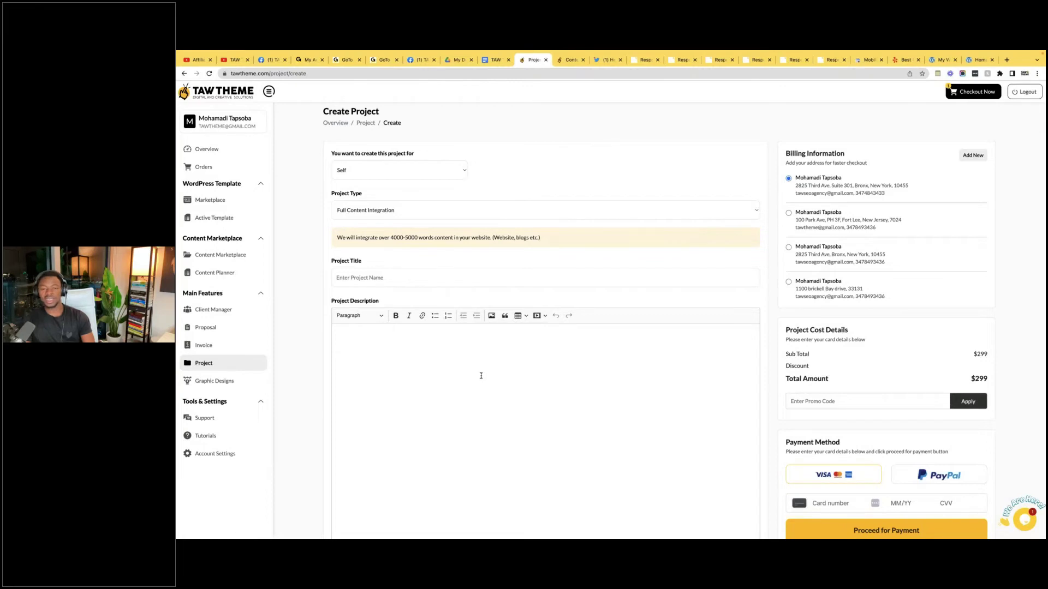
{"action": "scroll", "coordinate": [481, 376], "scroll_direction": "down", "scroll_amount": 3}
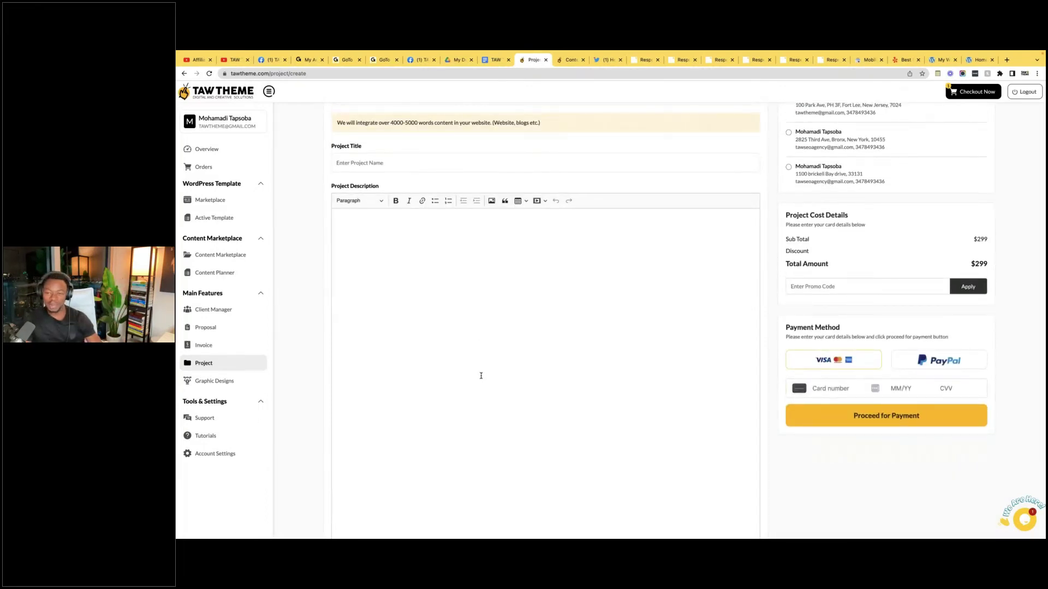
{"action": "scroll", "coordinate": [481, 375], "scroll_direction": "up", "scroll_amount": 3}
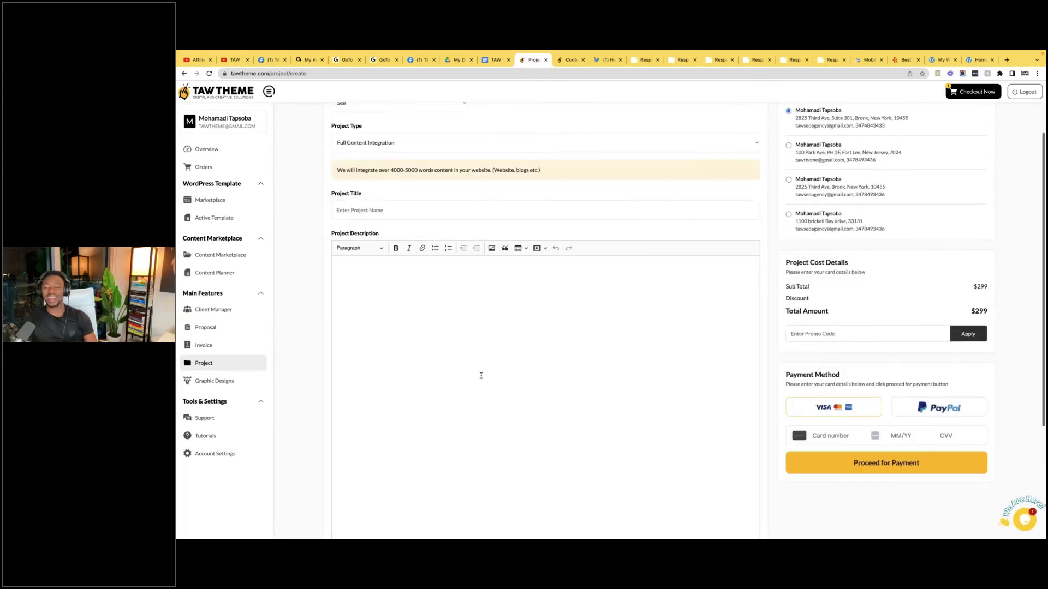
{"action": "scroll", "coordinate": [527, 364], "scroll_direction": "down", "scroll_amount": 3}
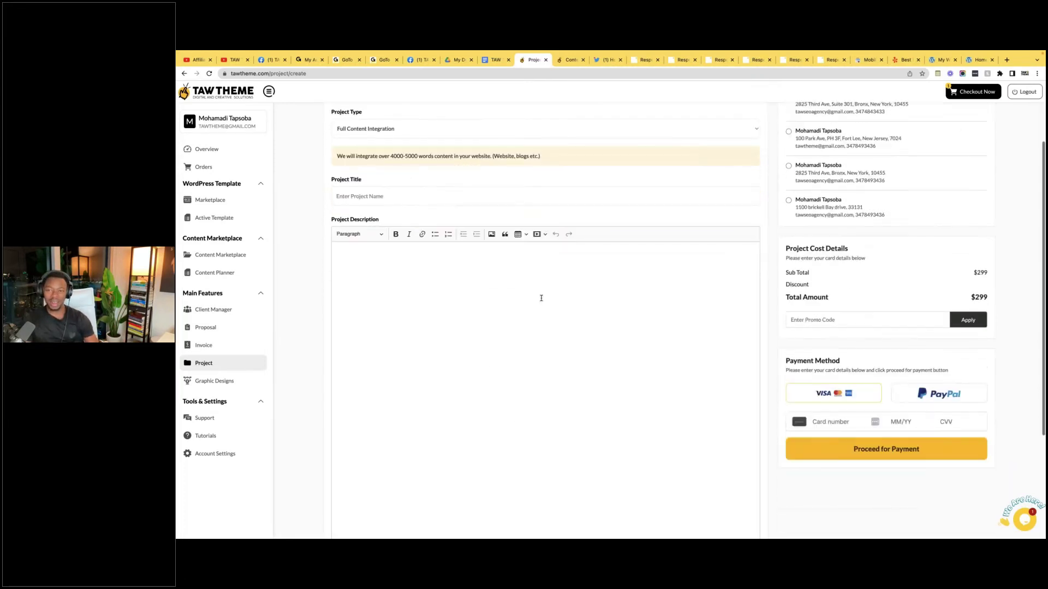
{"action": "scroll", "coordinate": [491, 284], "scroll_direction": "up", "scroll_amount": 3}
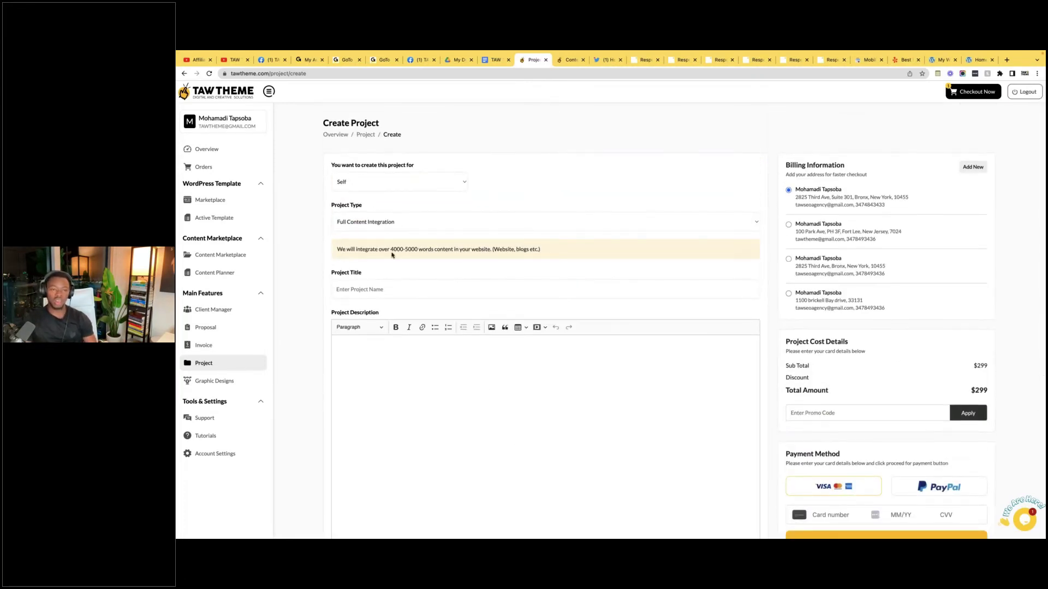
- Highlight the "4000-5000" word range in the package note again, and set the project type to Template Customization
{"action": "left_click_drag", "start_coordinate": [391, 250], "coordinate": [419, 248]}
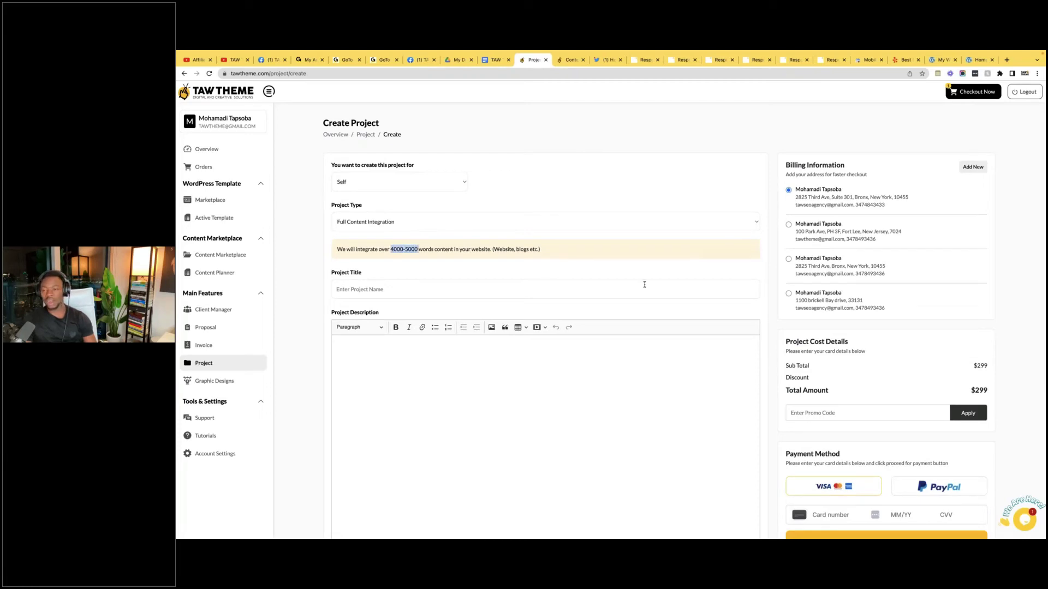
{"action": "left_click", "coordinate": [961, 400]}
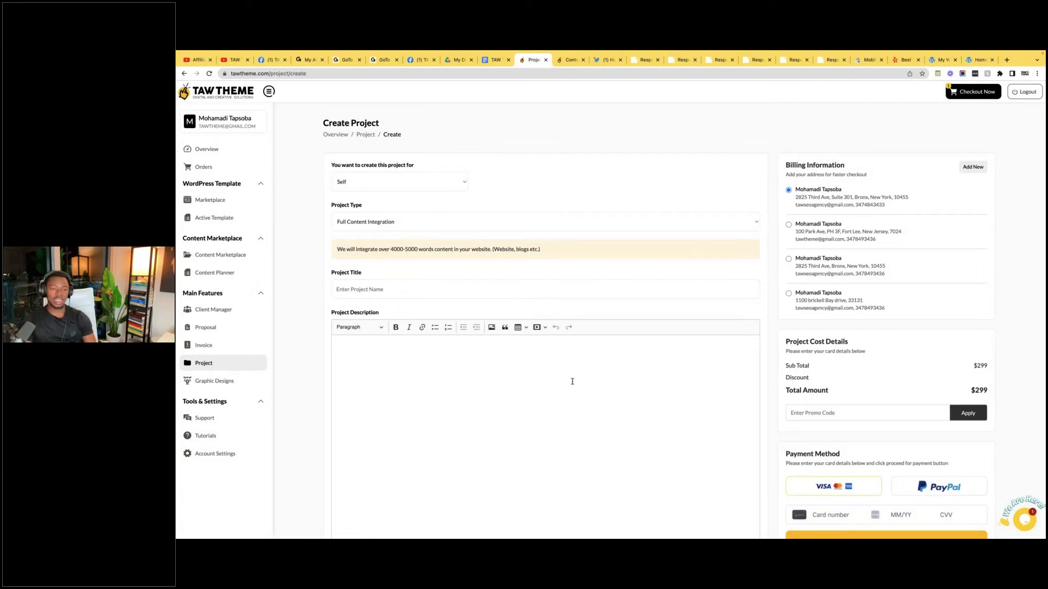
{"action": "left_click", "coordinate": [525, 228]}
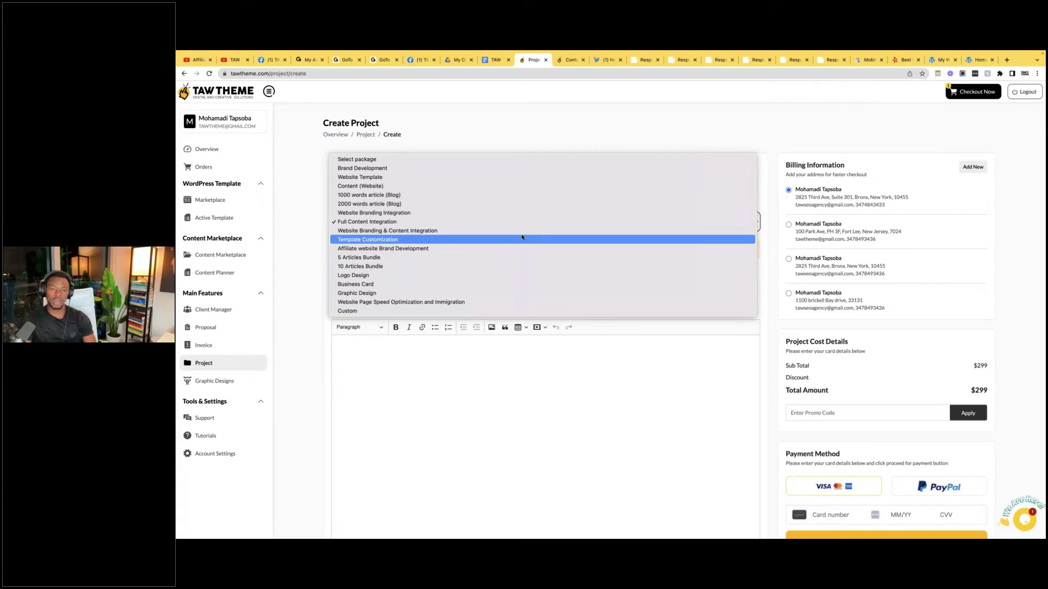
{"action": "left_click", "coordinate": [460, 241]}
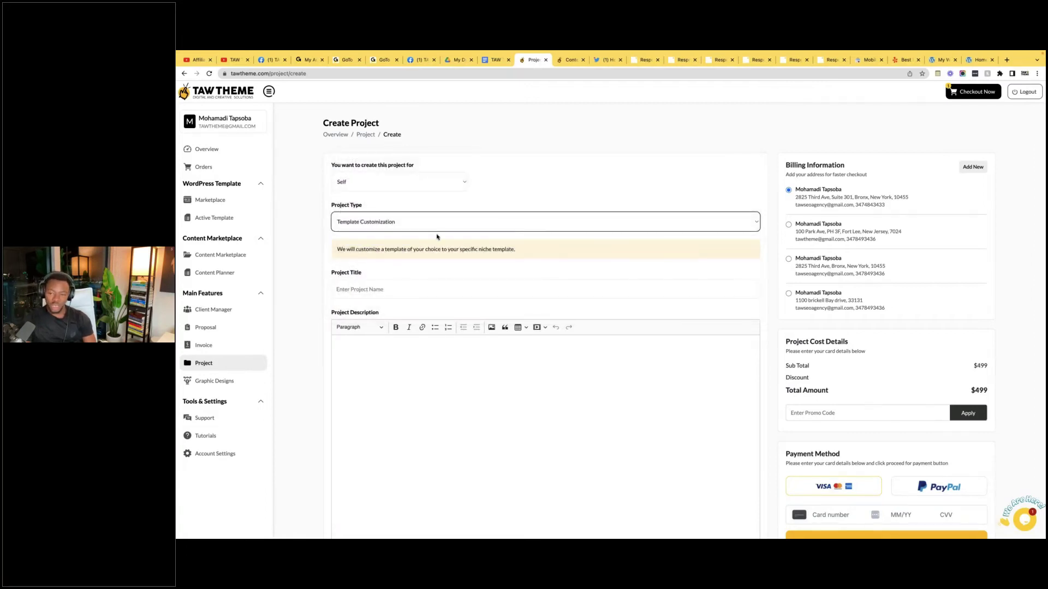
- Set the project type to Affiliate website Brand Development, and switch it back to Website Branding & Content Integration
{"action": "left_click", "coordinate": [456, 229]}
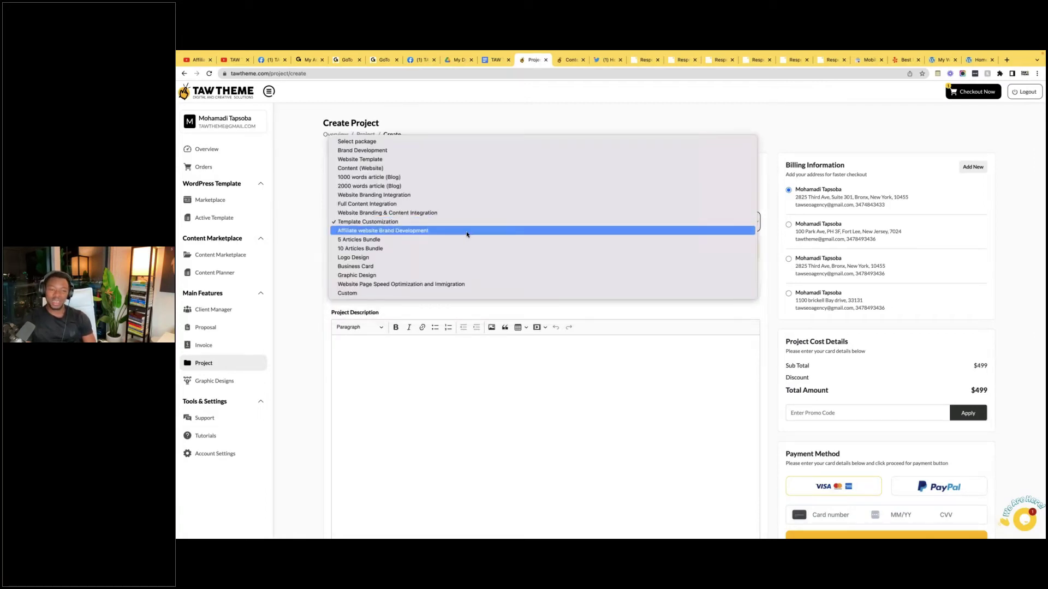
{"action": "left_click", "coordinate": [468, 234]}
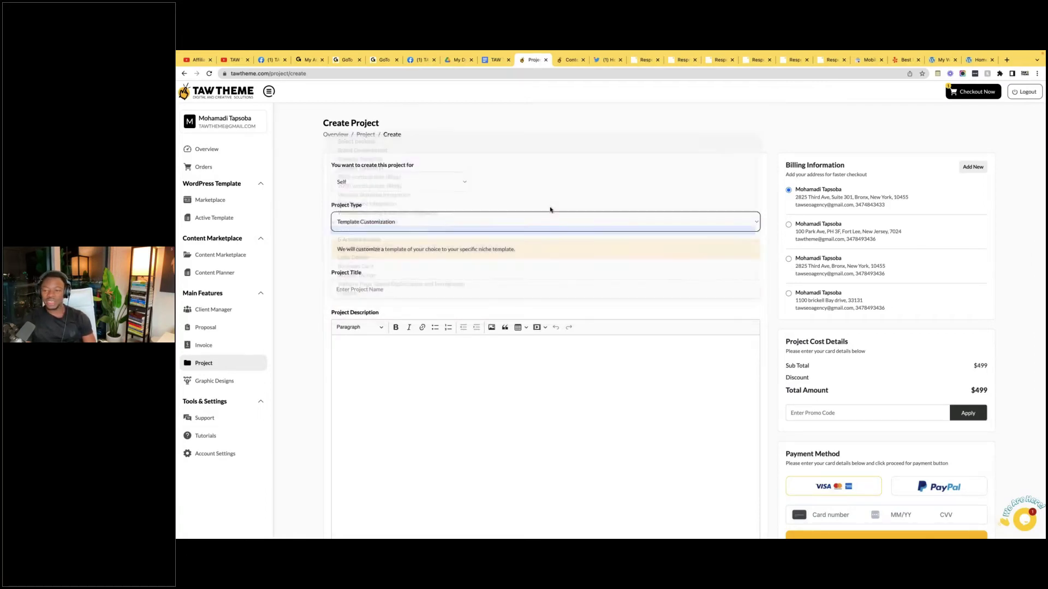
{"action": "left_click", "coordinate": [482, 224]}
{"action": "left_click", "coordinate": [480, 218]}
{"action": "left_click", "coordinate": [480, 219]}
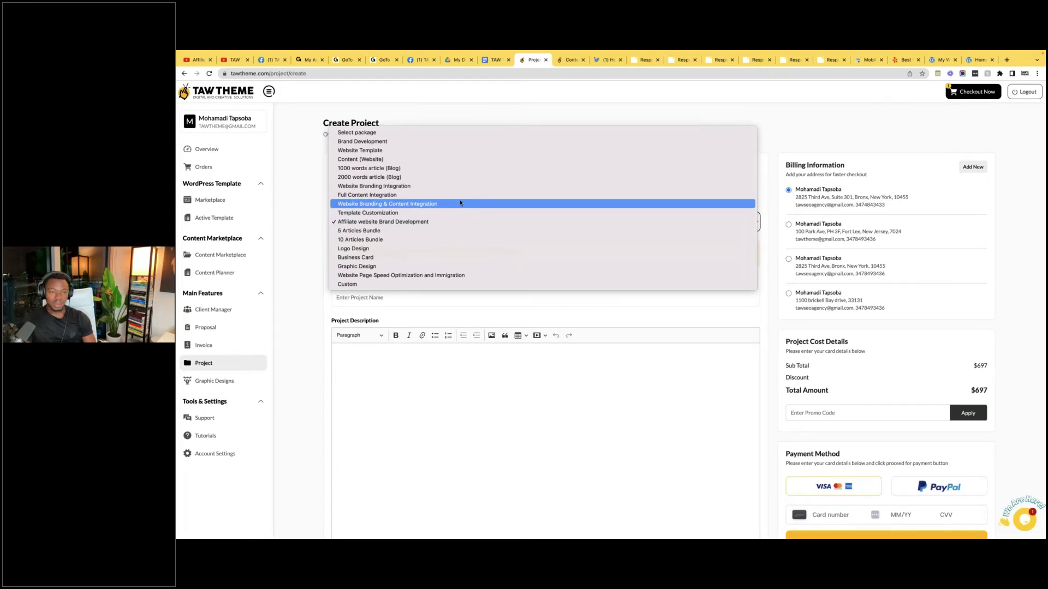
{"action": "left_click", "coordinate": [444, 204]}
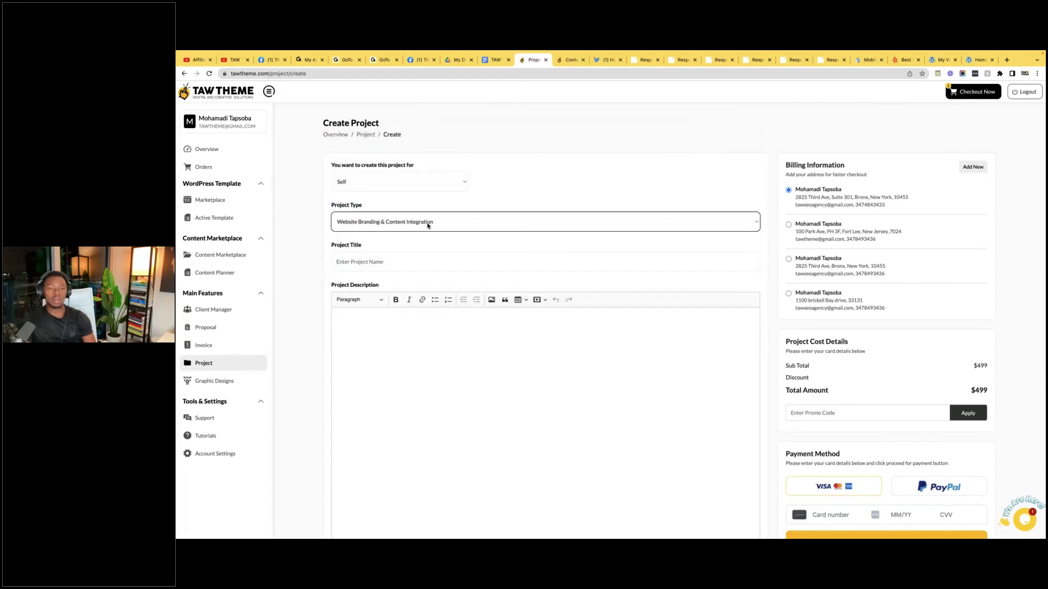
- Change the project type to Template Customization and review the package note, cost and payment sections of the form
{"action": "left_click", "coordinate": [466, 222]}
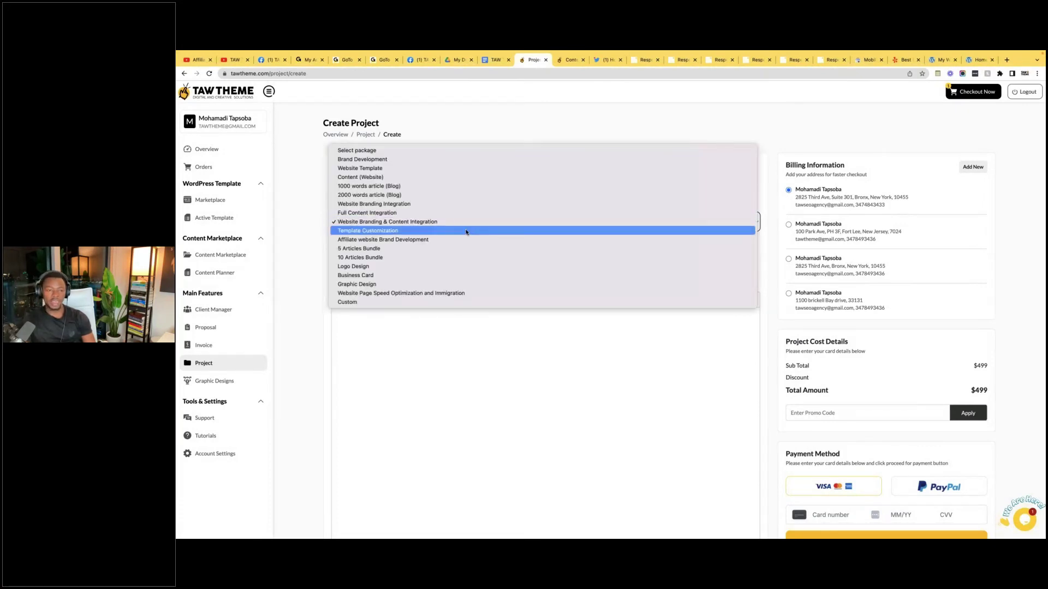
{"action": "left_click", "coordinate": [466, 231]}
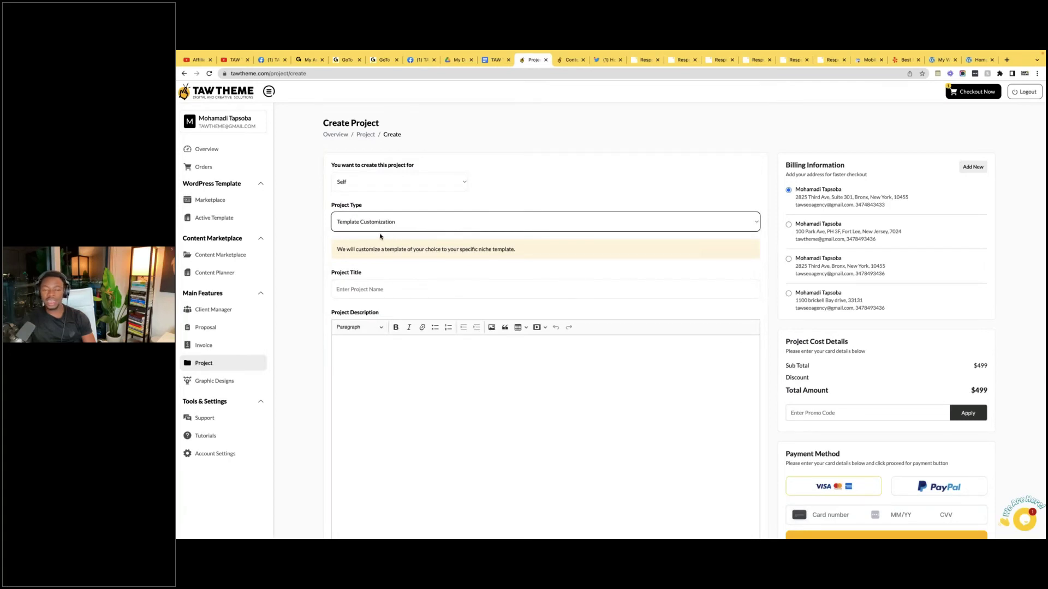
{"action": "scroll", "coordinate": [456, 295], "scroll_direction": "down", "scroll_amount": 1}
{"action": "scroll", "coordinate": [456, 295], "scroll_direction": "down", "scroll_amount": 2}
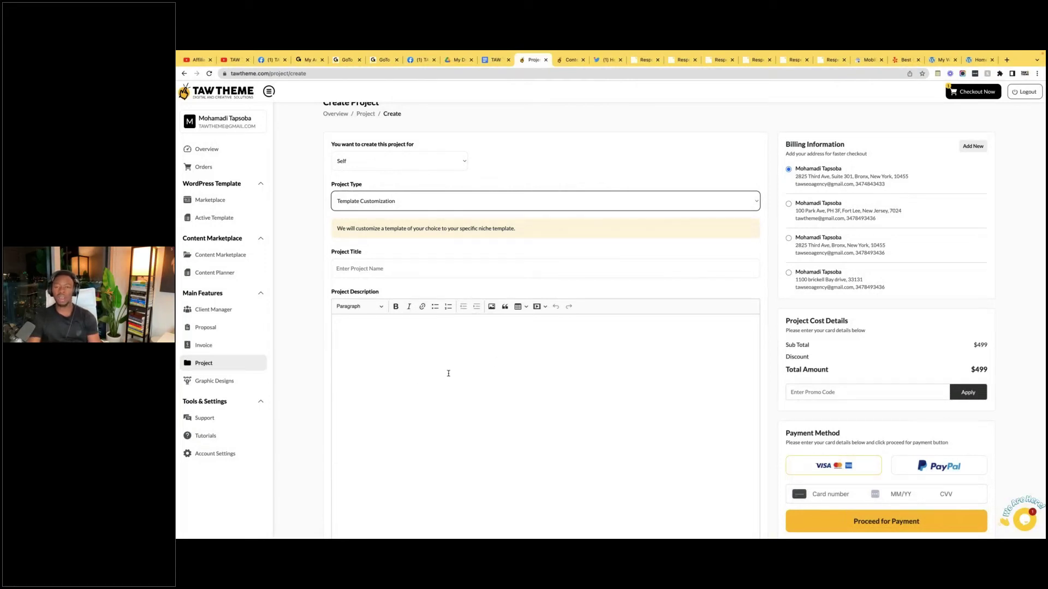
{"action": "scroll", "coordinate": [429, 444], "scroll_direction": "down", "scroll_amount": 1}
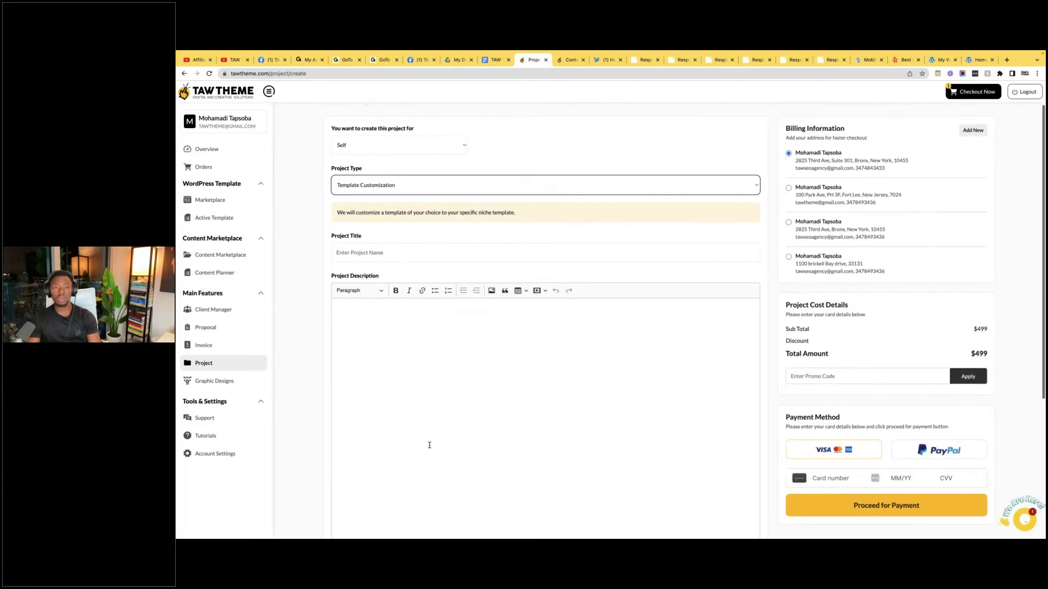
{"action": "scroll", "coordinate": [428, 444], "scroll_direction": "up", "scroll_amount": 2}
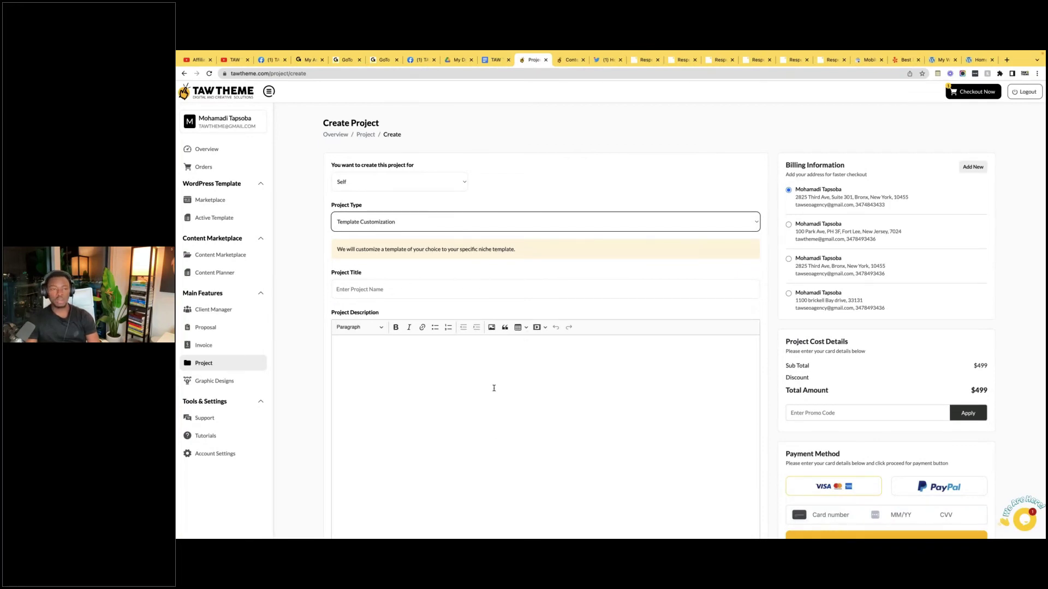
- Set the project type to Affiliate website Brand Development and read its package note and cost
{"action": "scroll", "coordinate": [493, 387], "scroll_direction": "down", "scroll_amount": 1}
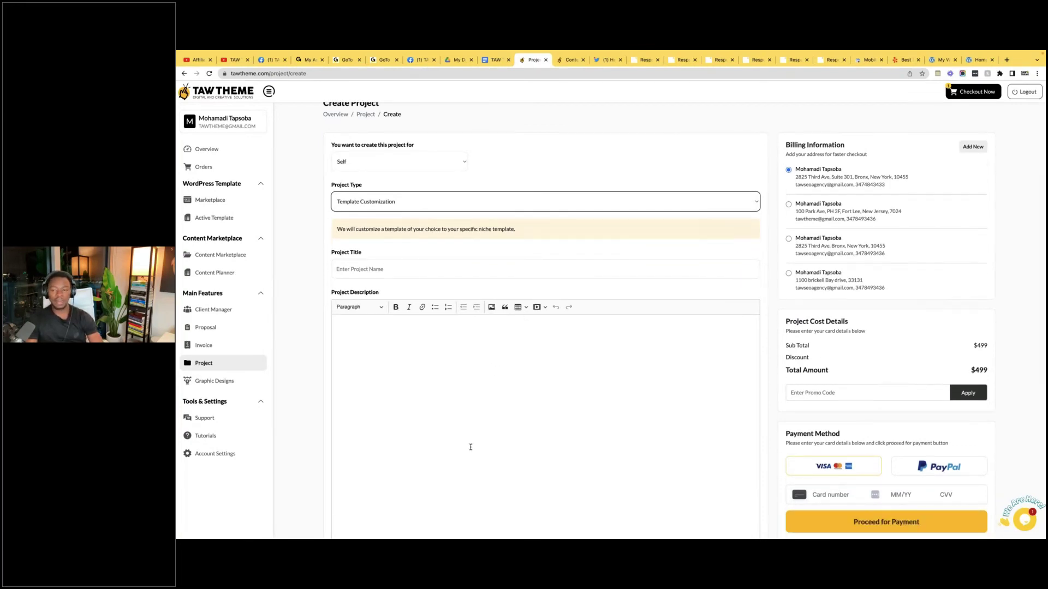
{"action": "left_click", "coordinate": [527, 204]}
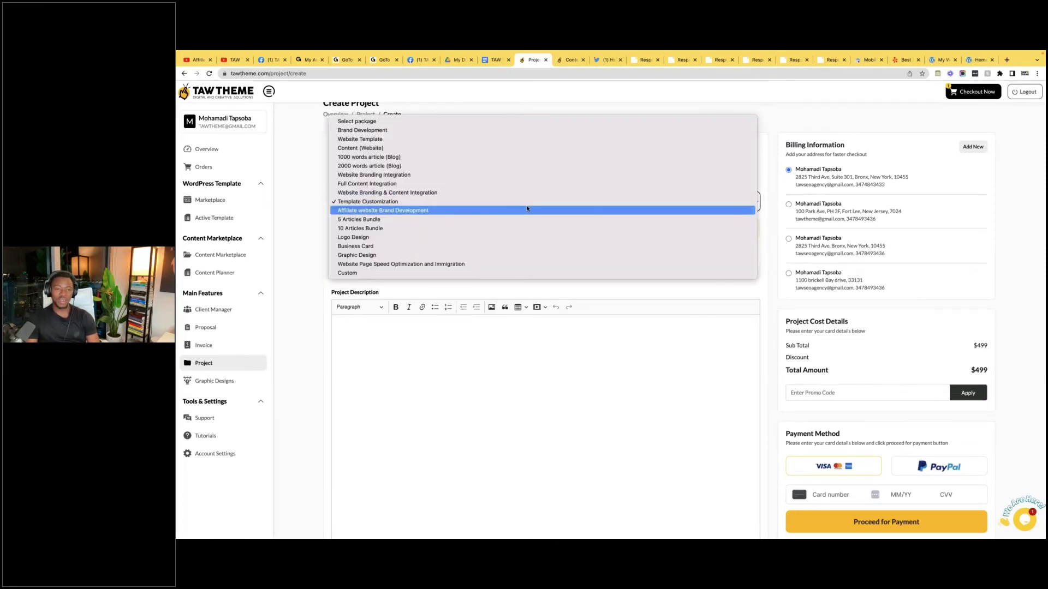
{"action": "left_click", "coordinate": [527, 209]}
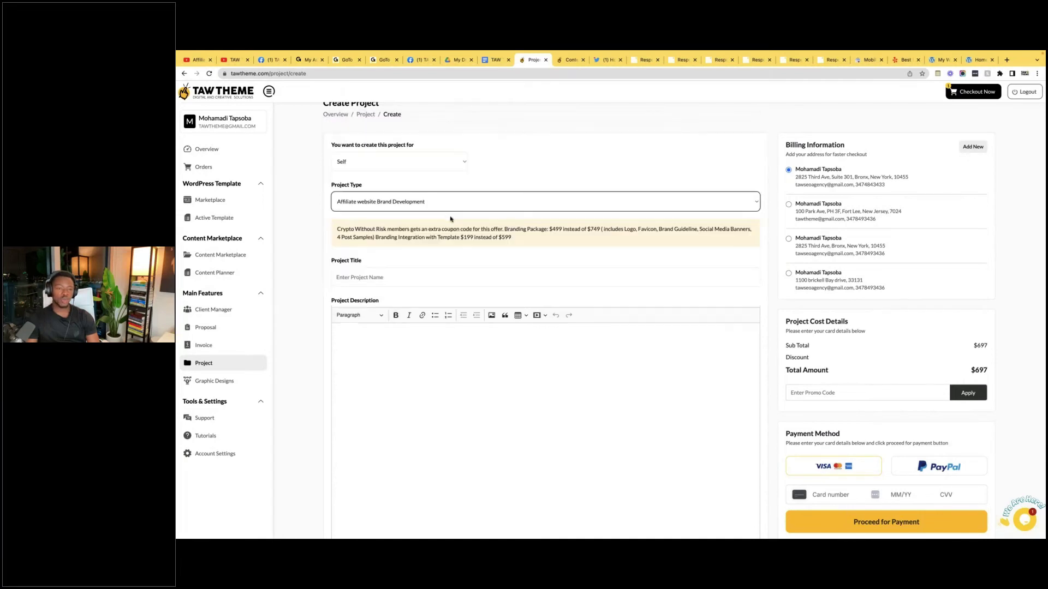
- Set the project type to 5 Articles Bundle and highlight its total amount in the project cost details
{"action": "left_click", "coordinate": [639, 209]}
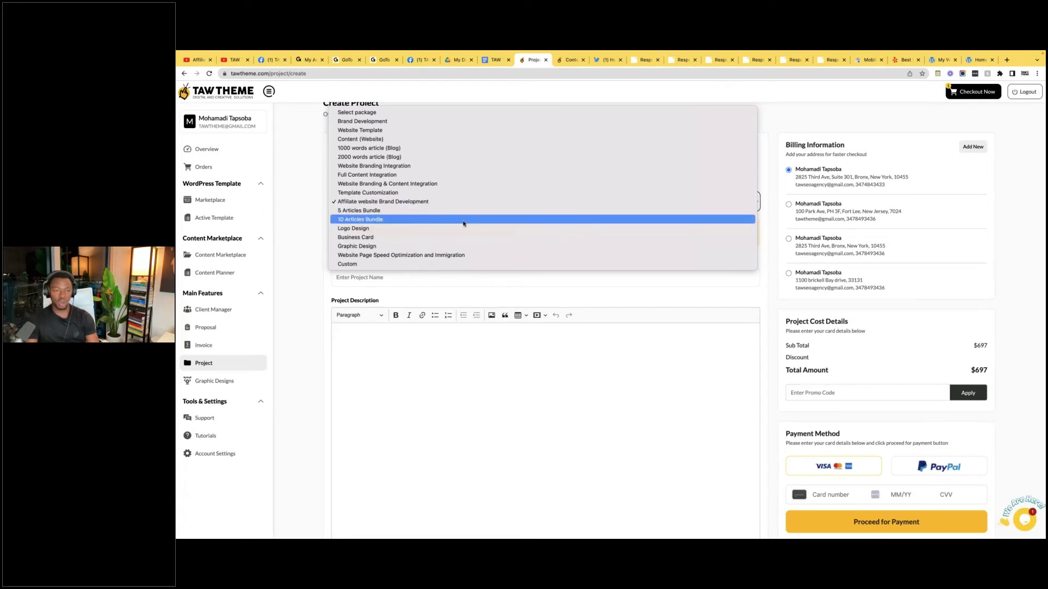
{"action": "left_click", "coordinate": [419, 213]}
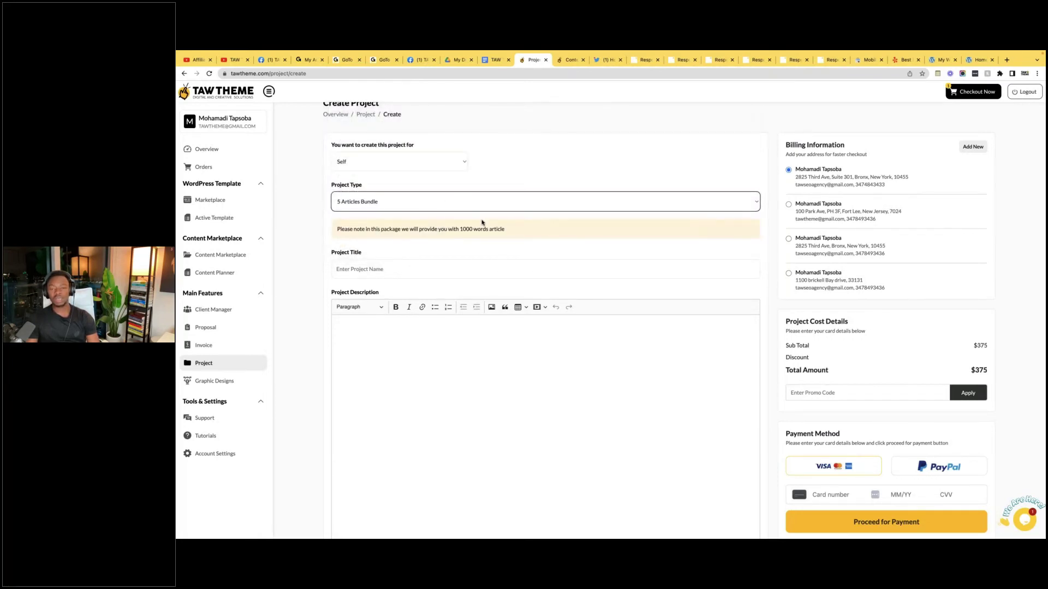
{"action": "left_click", "coordinate": [363, 204]}
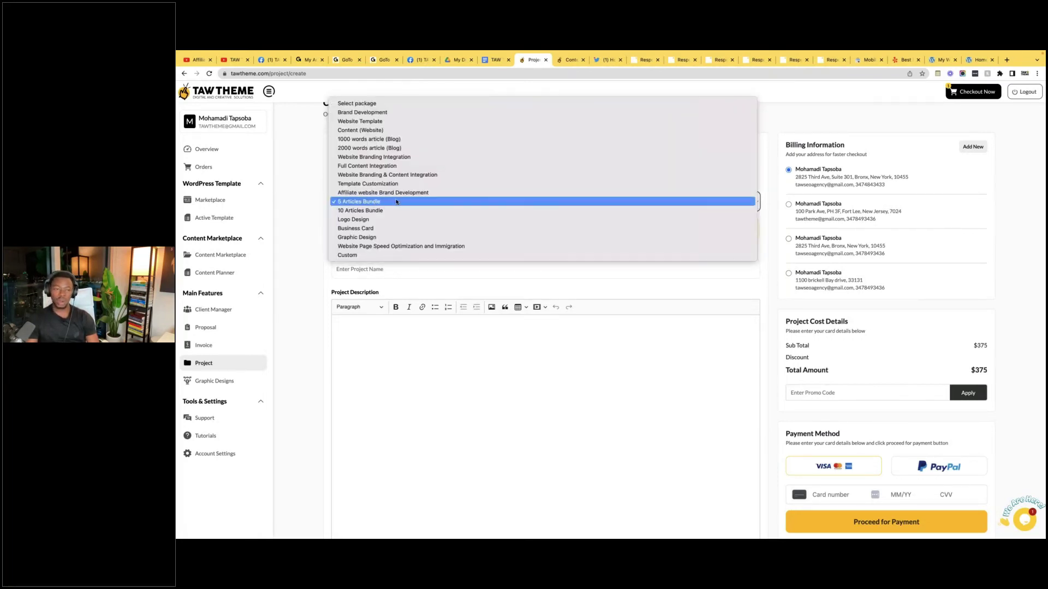
{"action": "left_click", "coordinate": [395, 203]}
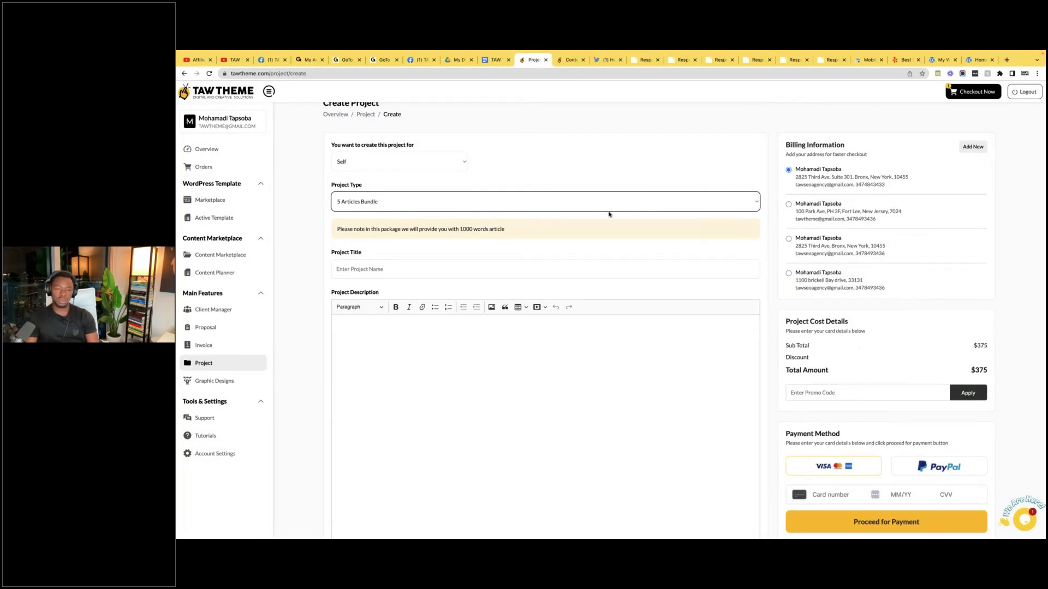
{"action": "left_click_drag", "start_coordinate": [971, 367], "coordinate": [990, 369]}
{"action": "left_click", "coordinate": [975, 368]}
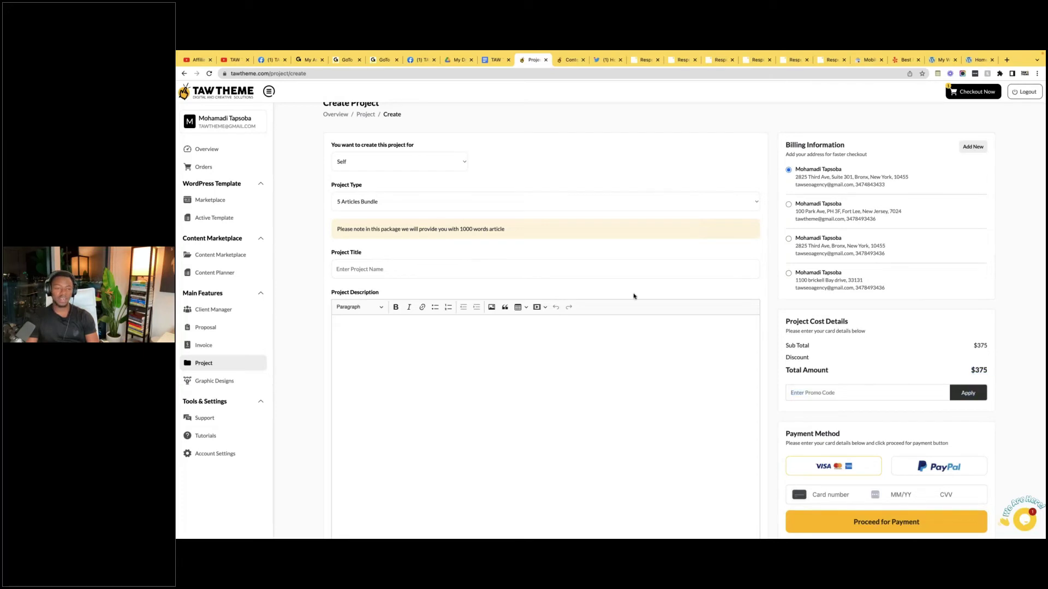
- Place the cursor in the empty project description to show where the article bundle's details go
{"action": "scroll", "coordinate": [469, 257], "scroll_direction": "down", "scroll_amount": 3}
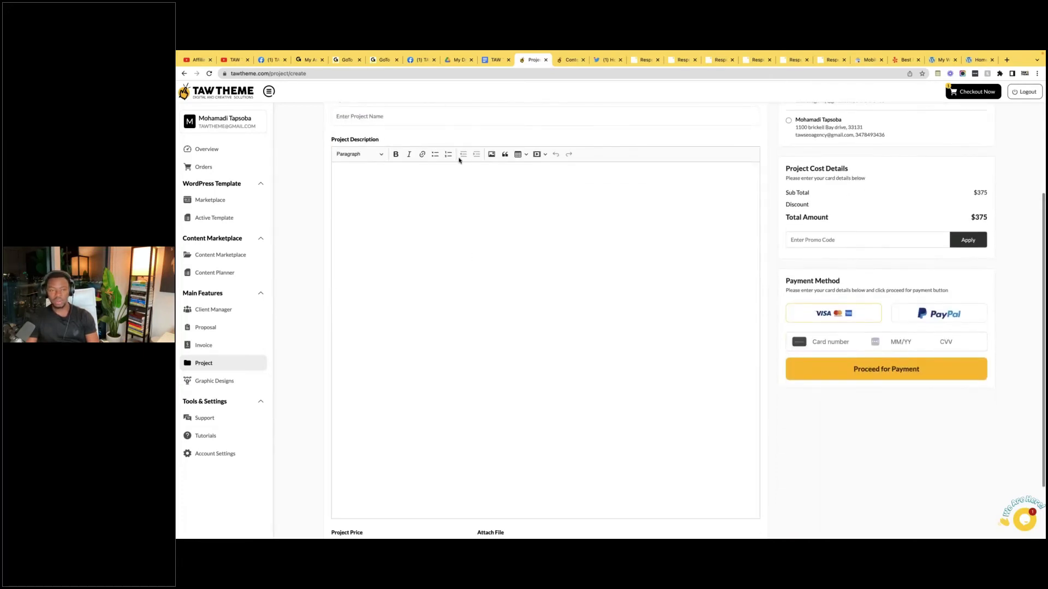
{"action": "left_click", "coordinate": [511, 240]}
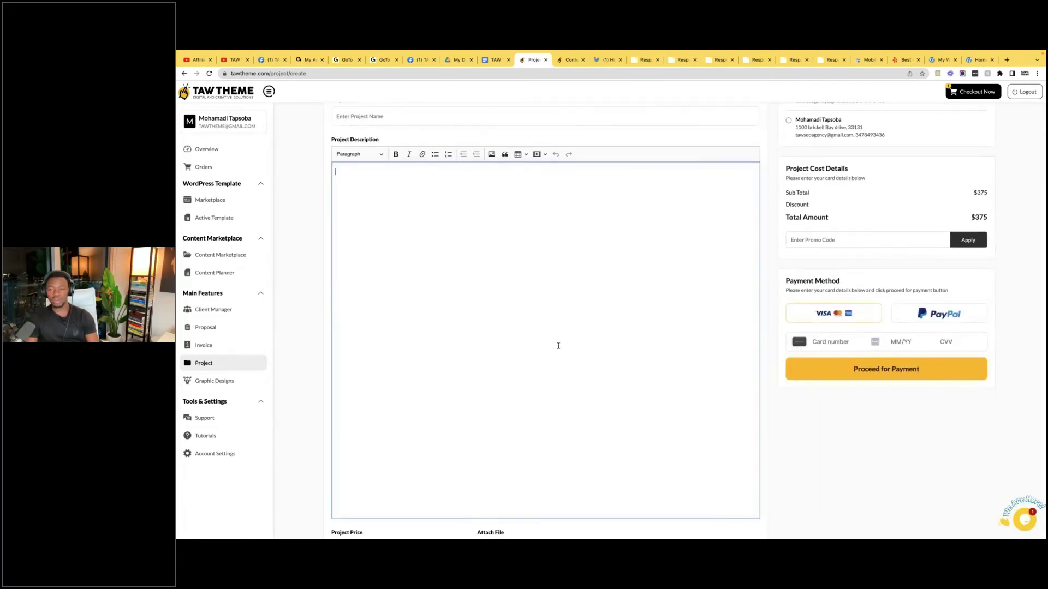
{"action": "scroll", "coordinate": [558, 345], "scroll_direction": "up", "scroll_amount": 3}
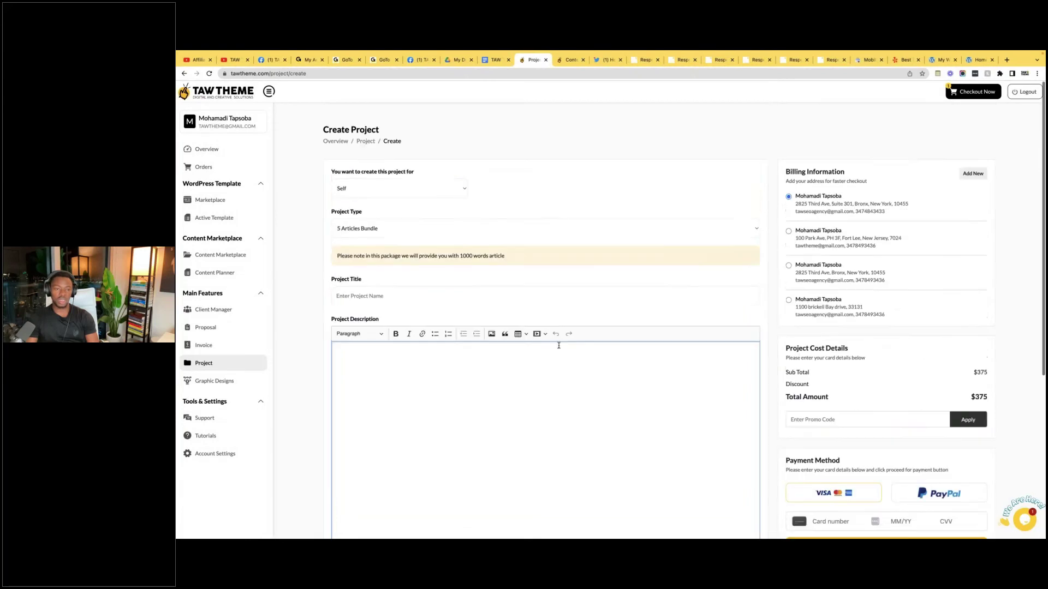
- View the cost of the 10 Articles Bundle project type, and switch the type to Logo Design
{"action": "left_click", "coordinate": [499, 223]}
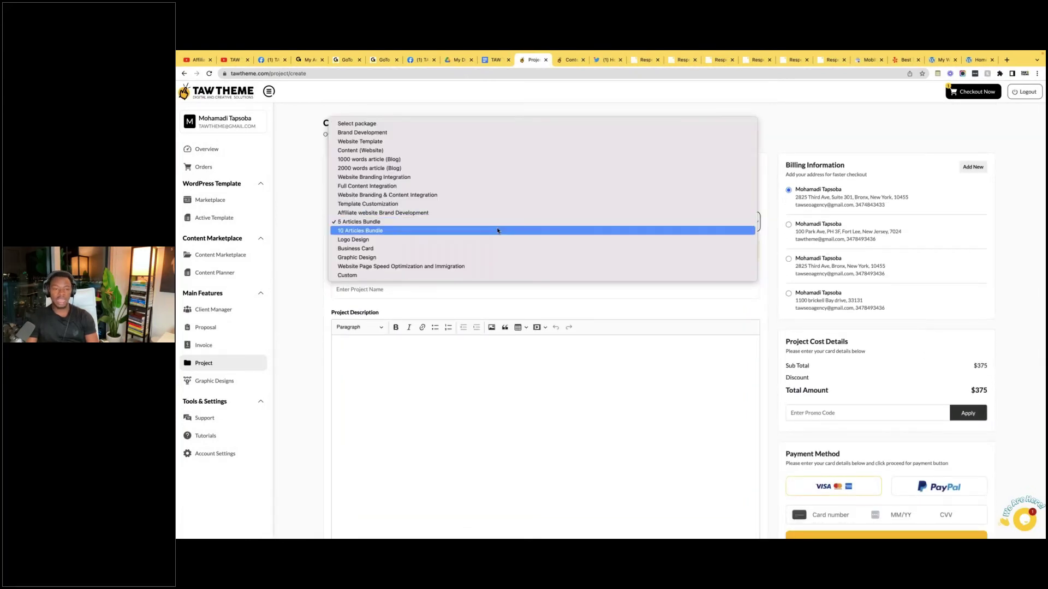
{"action": "left_click", "coordinate": [497, 230]}
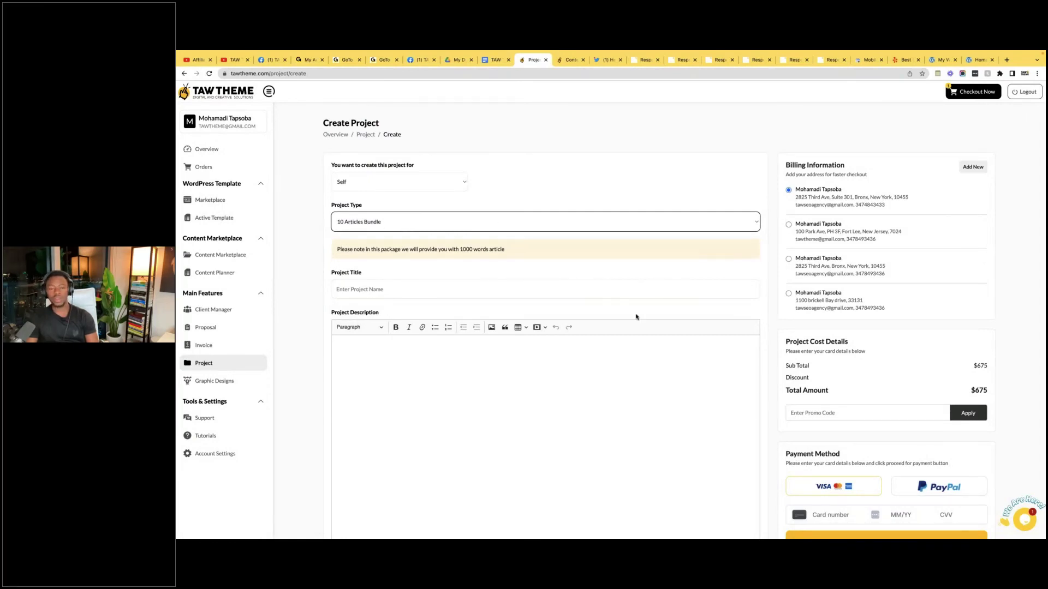
{"action": "left_click", "coordinate": [585, 223]}
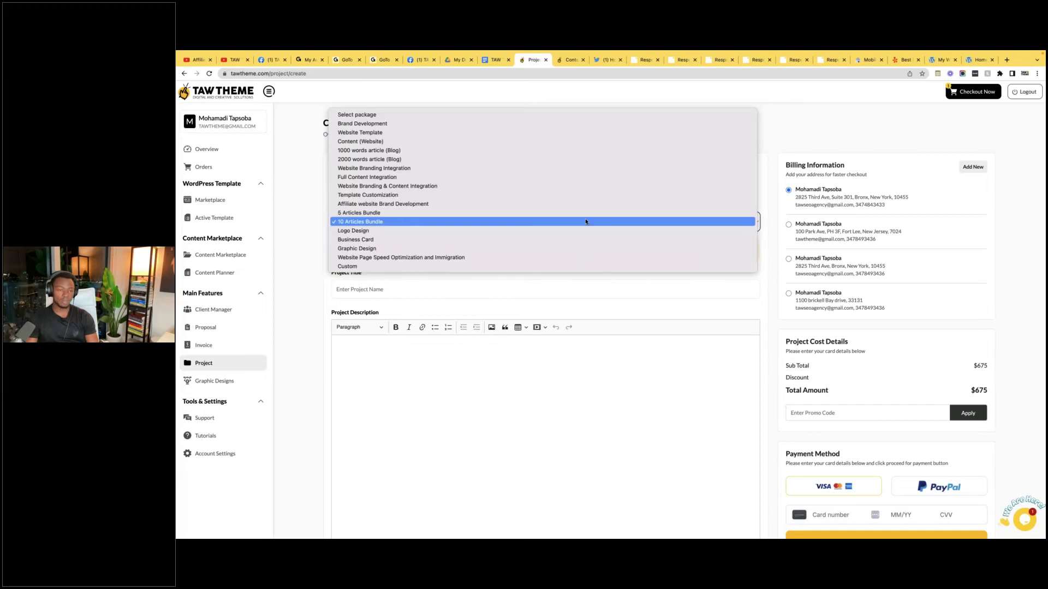
{"action": "left_click", "coordinate": [586, 230]}
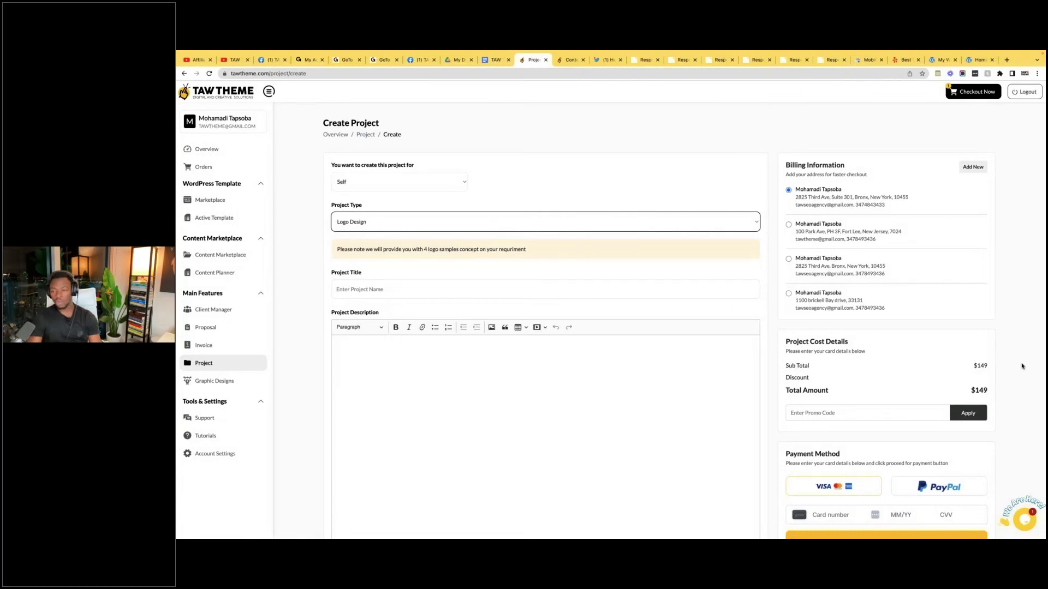
- Place the cursor in the empty project description, and highlight the Logo Design note's wording about 4 logo samples
{"action": "scroll", "coordinate": [622, 314], "scroll_direction": "down", "scroll_amount": 2}
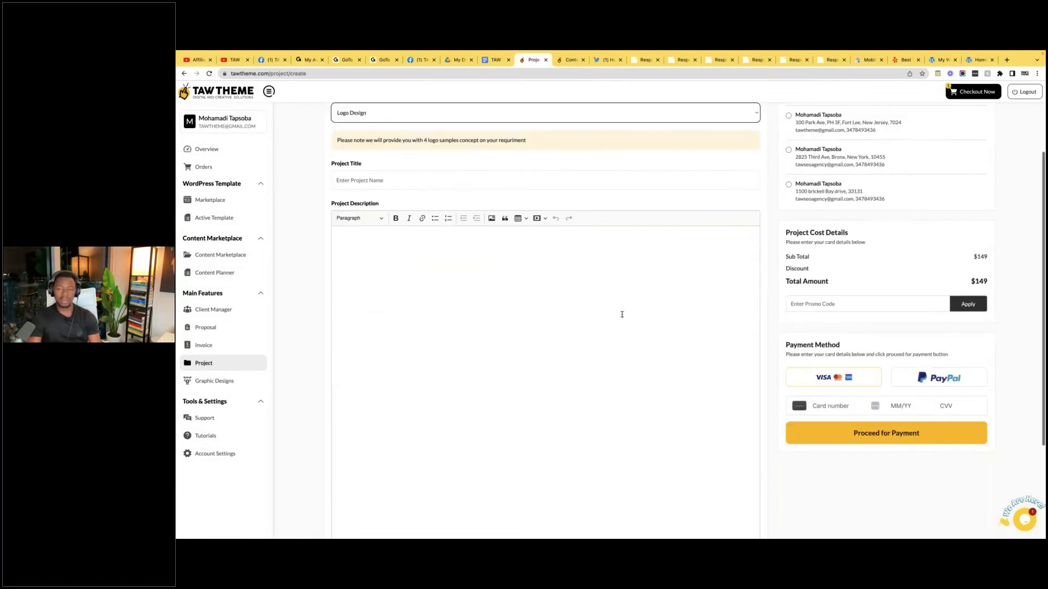
{"action": "left_click", "coordinate": [550, 295]}
{"action": "scroll", "coordinate": [550, 295], "scroll_direction": "up", "scroll_amount": 2}
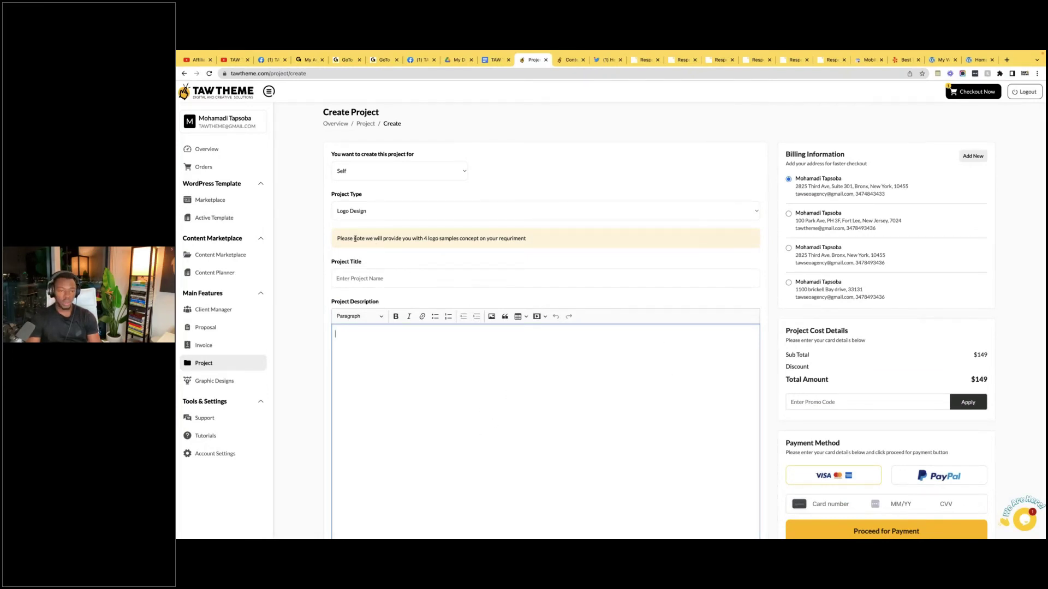
{"action": "left_click_drag", "start_coordinate": [353, 239], "coordinate": [443, 239]}
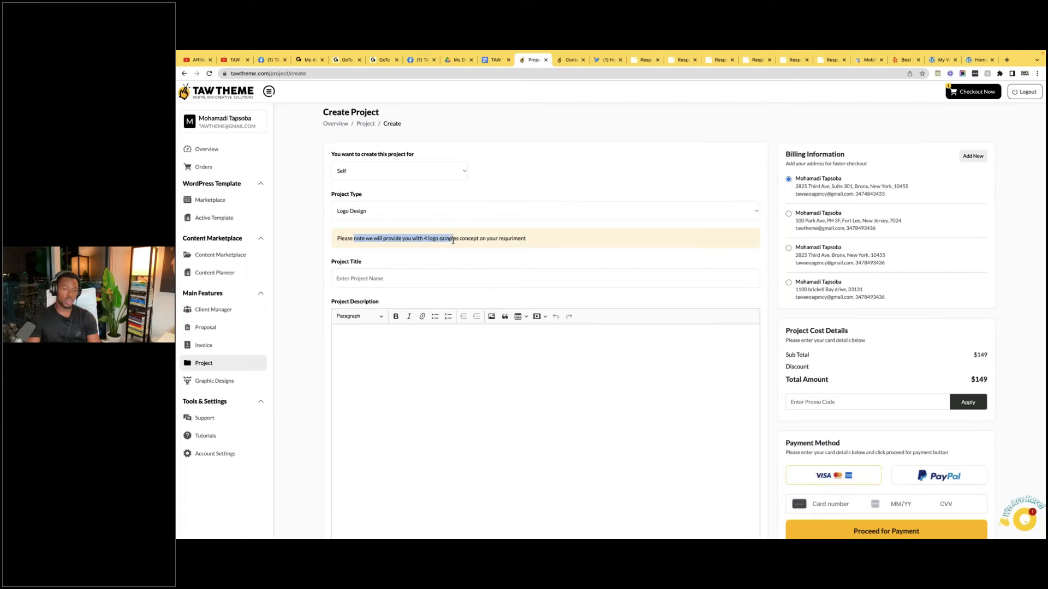
{"action": "left_click", "coordinate": [445, 238]}
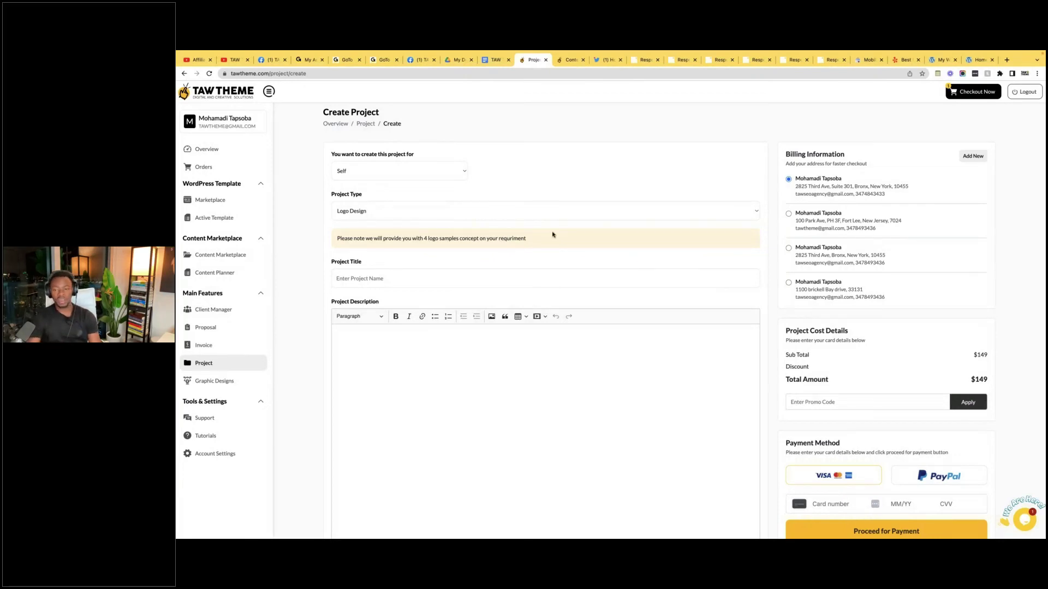
- Set the project type to Graphic Design and highlight "Unlimited Graphic Design" in its package note
{"action": "left_click", "coordinate": [576, 216]}
{"action": "left_click", "coordinate": [572, 229]}
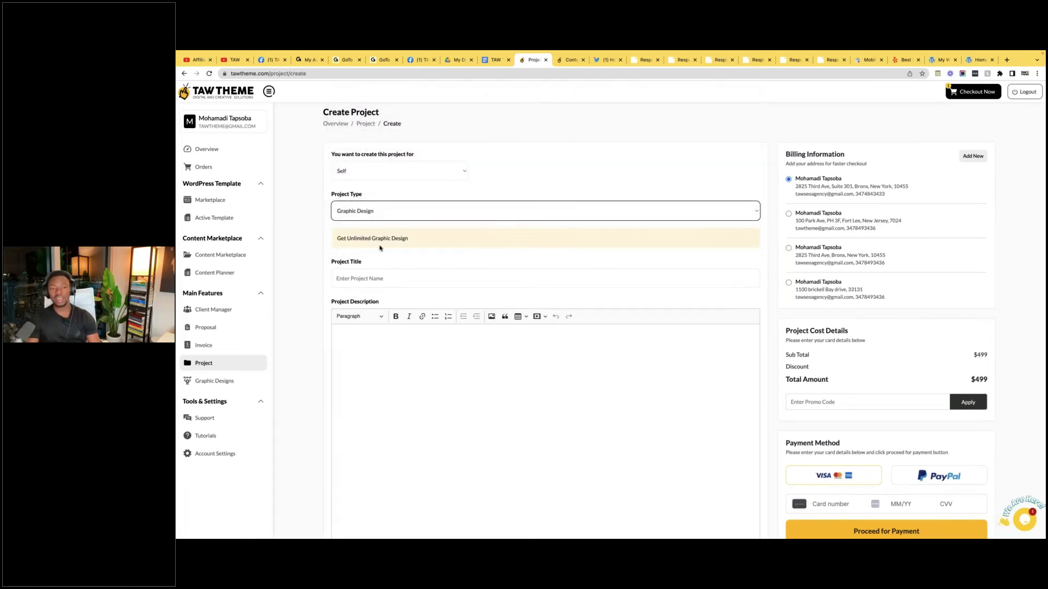
{"action": "left_click_drag", "start_coordinate": [347, 239], "coordinate": [409, 243]}
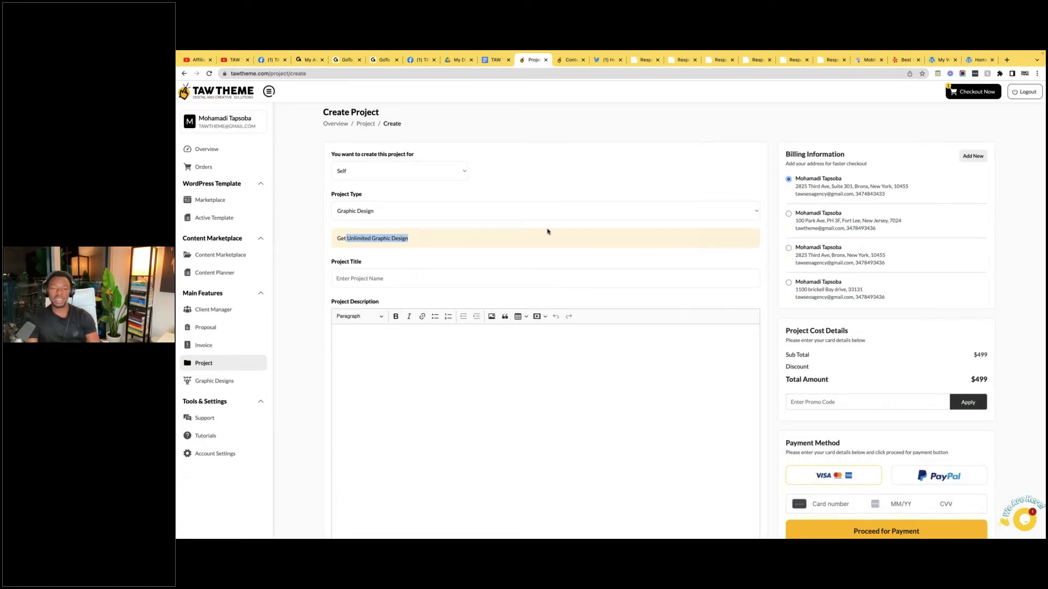
{"action": "left_click", "coordinate": [488, 243]}
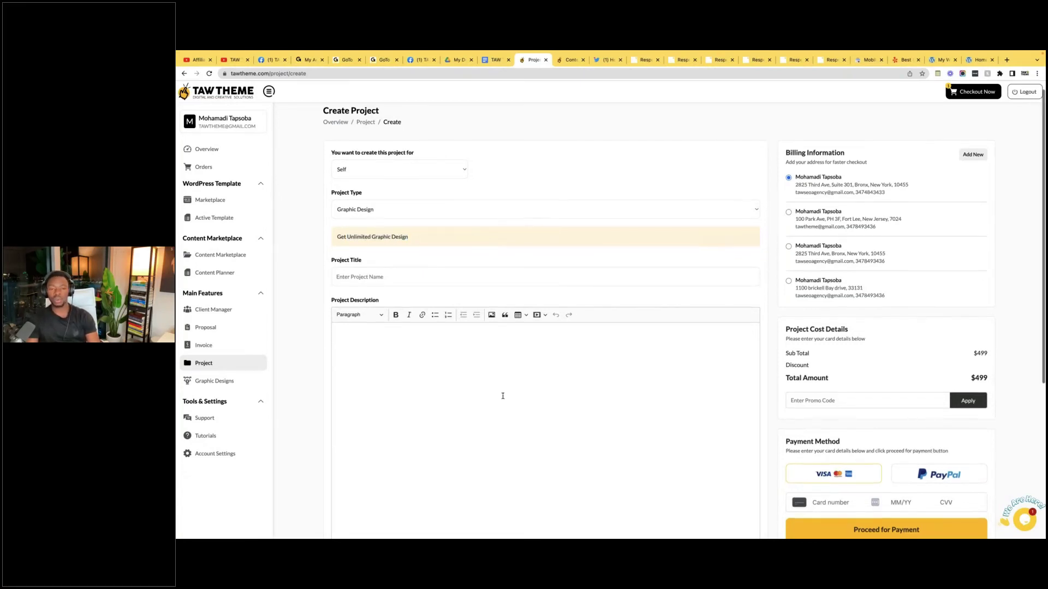
- Place the cursor in the empty project description below the Graphic Design package note
{"action": "scroll", "coordinate": [503, 354], "scroll_direction": "down", "scroll_amount": 2}
{"action": "left_click", "coordinate": [417, 314]}
{"action": "scroll", "coordinate": [495, 404], "scroll_direction": "up", "scroll_amount": 3}
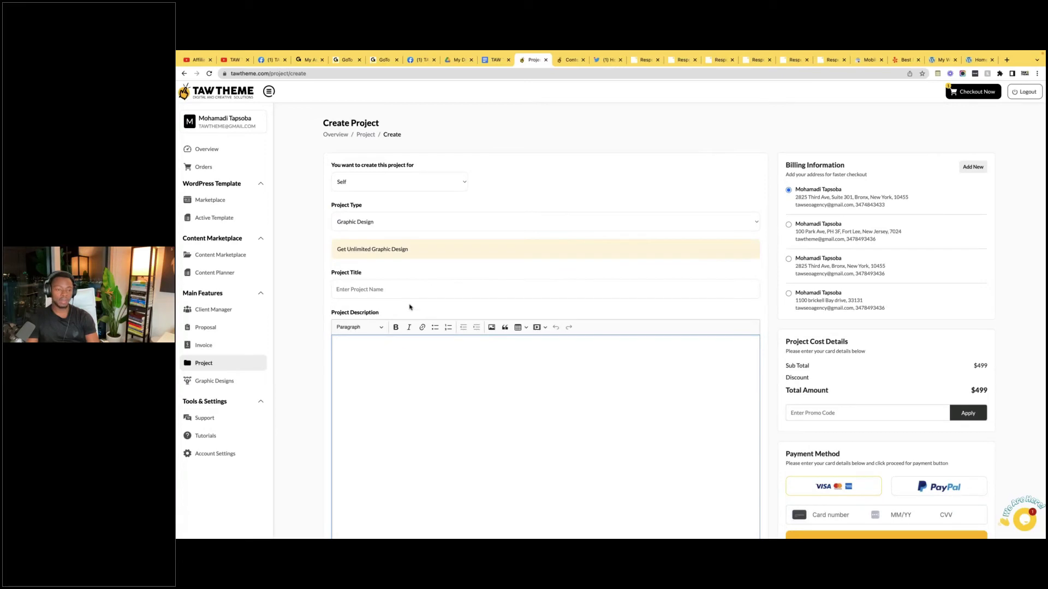
- Switch the project type to Website Page Speed Optimization and Immigration to view its package note and cost
{"action": "left_click", "coordinate": [525, 219]}
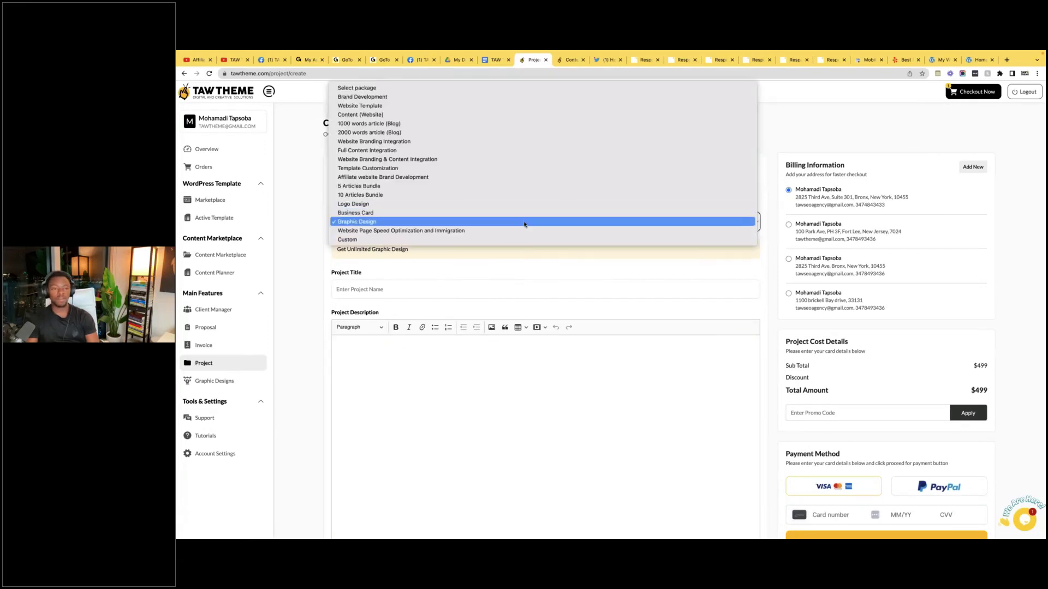
{"action": "left_click", "coordinate": [473, 231]}
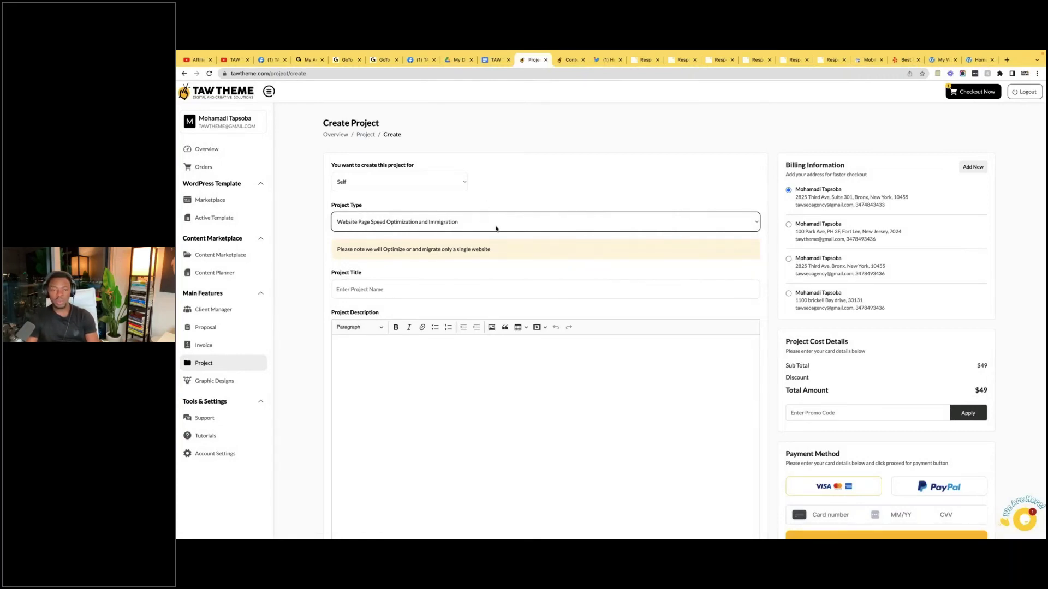
{"action": "left_click", "coordinate": [359, 224]}
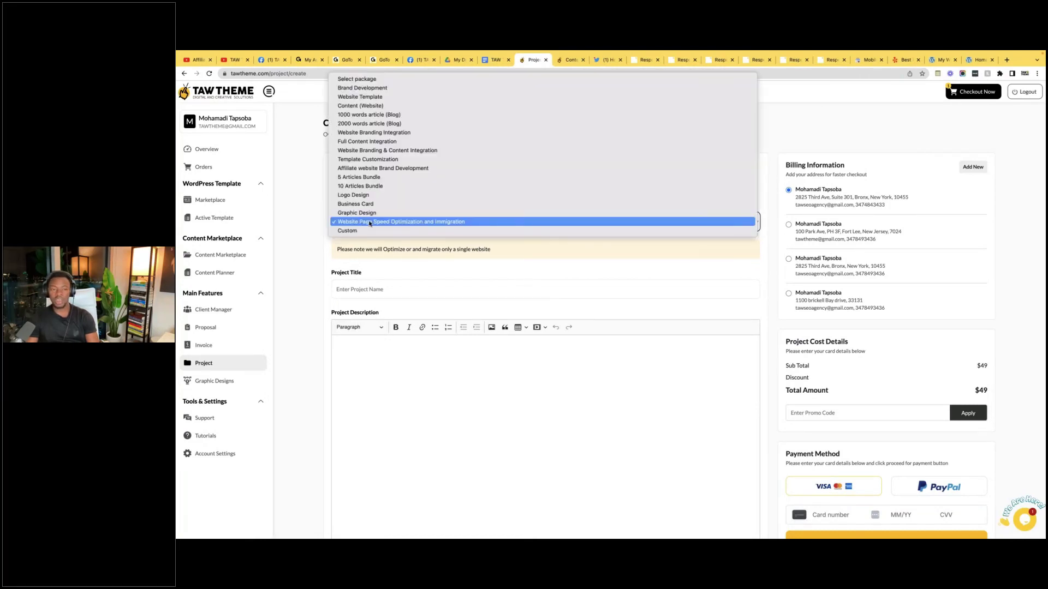
{"action": "left_click", "coordinate": [369, 223]}
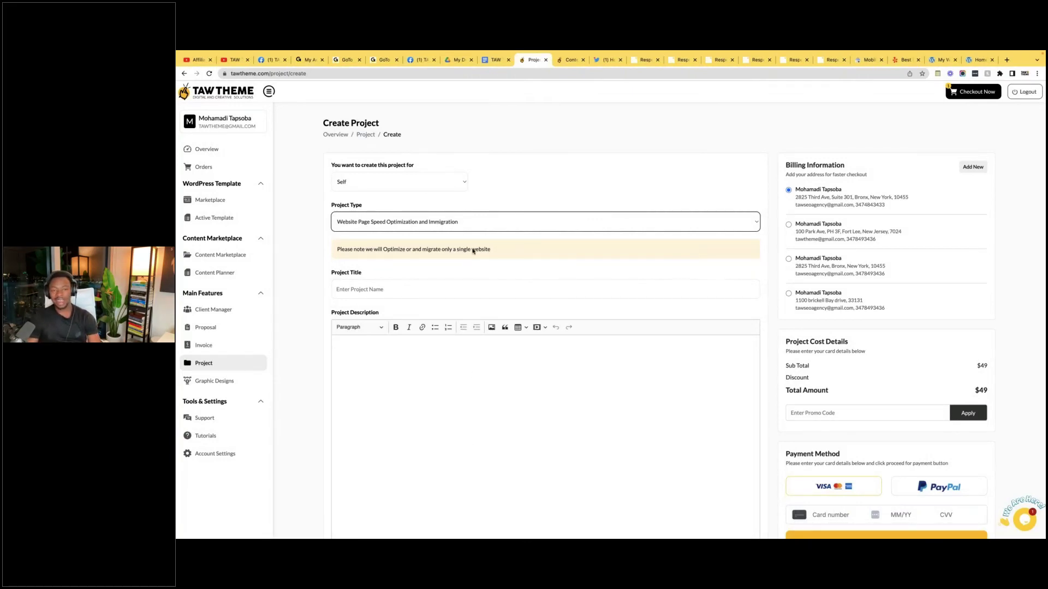
- Set the project type to Custom and its category to Graphic Design
{"action": "left_click", "coordinate": [476, 227]}
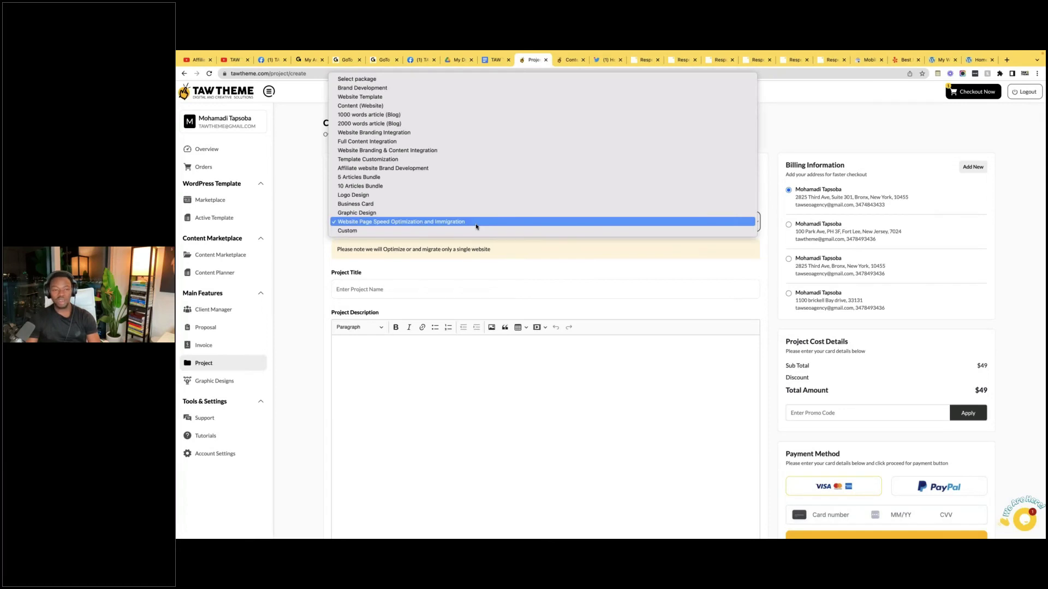
{"action": "left_click", "coordinate": [455, 232]}
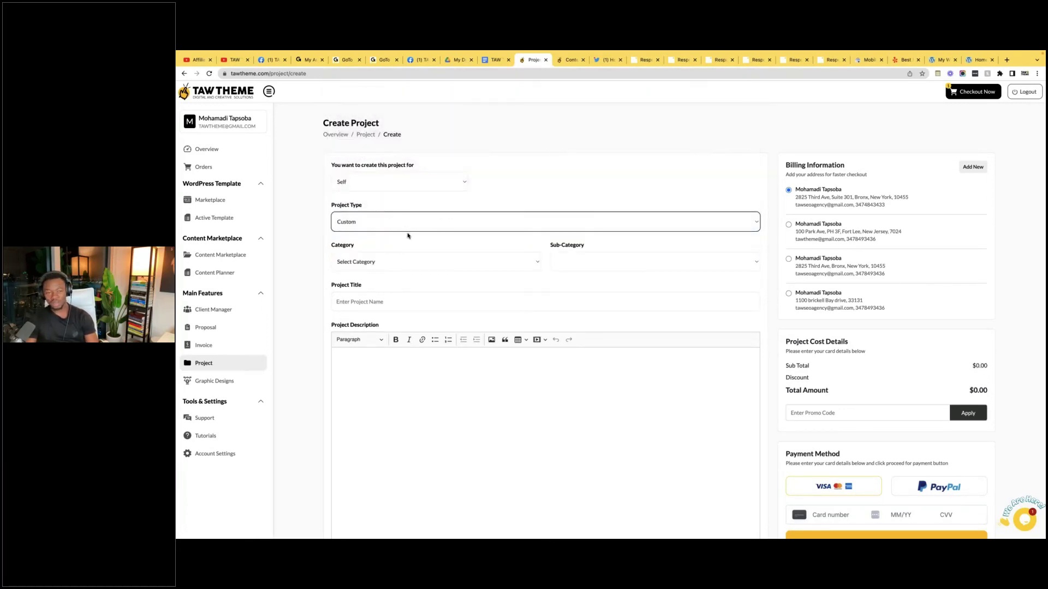
{"action": "left_click", "coordinate": [406, 264]}
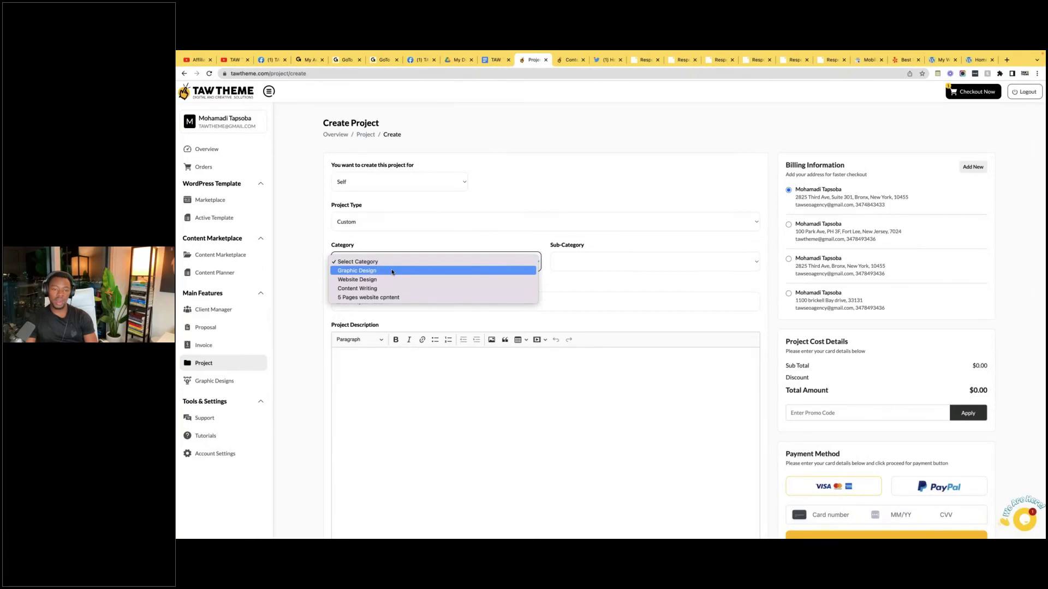
{"action": "left_click", "coordinate": [387, 271]}
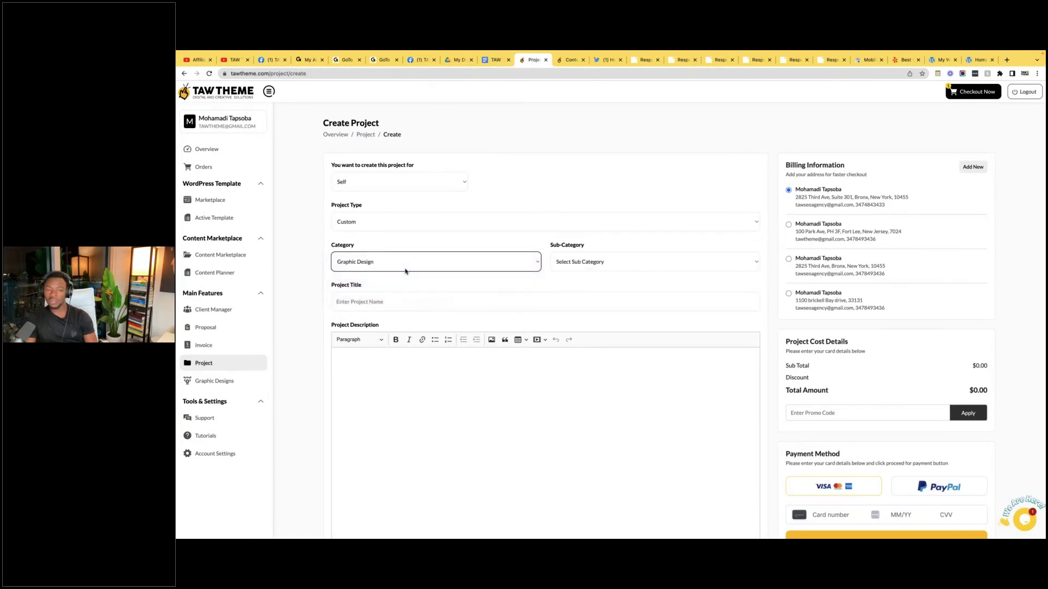
- Go through the sub-categories Business Card, 16 post social pack and Social Banner Design to compare costs, ending on Graphic Design
{"action": "left_click", "coordinate": [613, 260]}
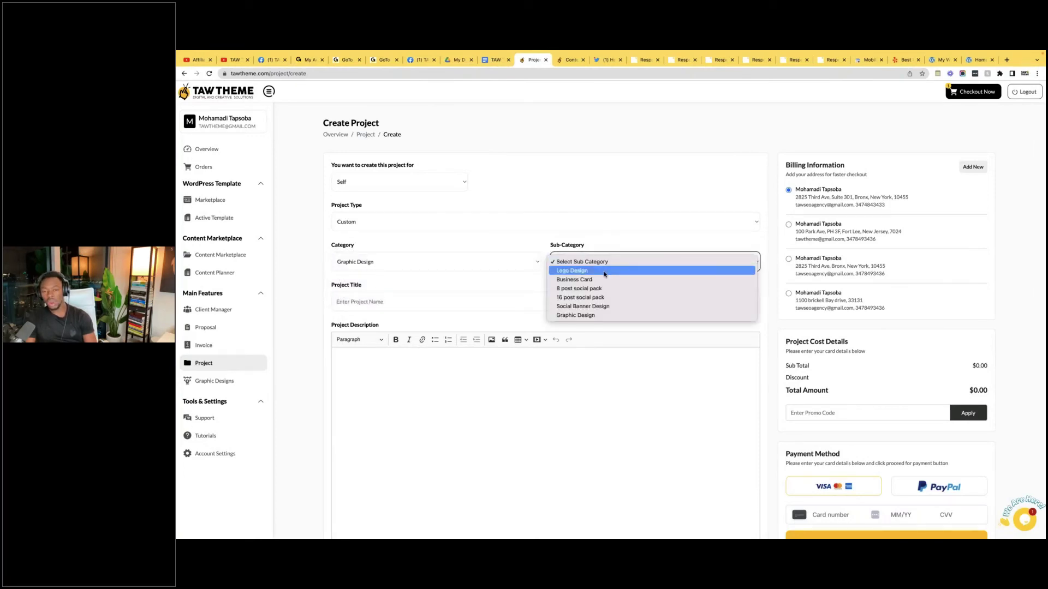
{"action": "left_click", "coordinate": [587, 281]}
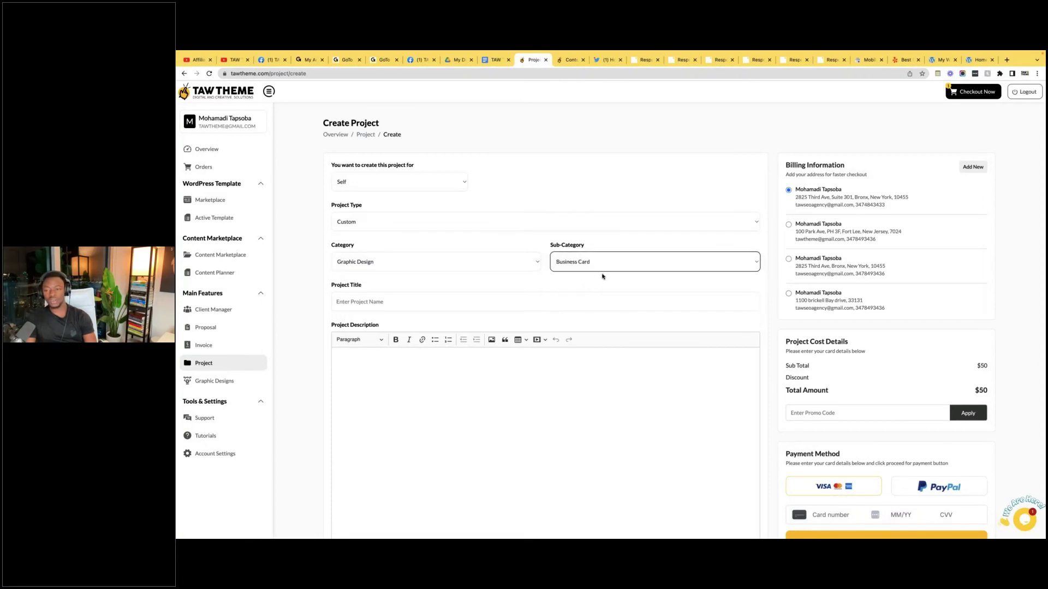
{"action": "left_click", "coordinate": [619, 268]}
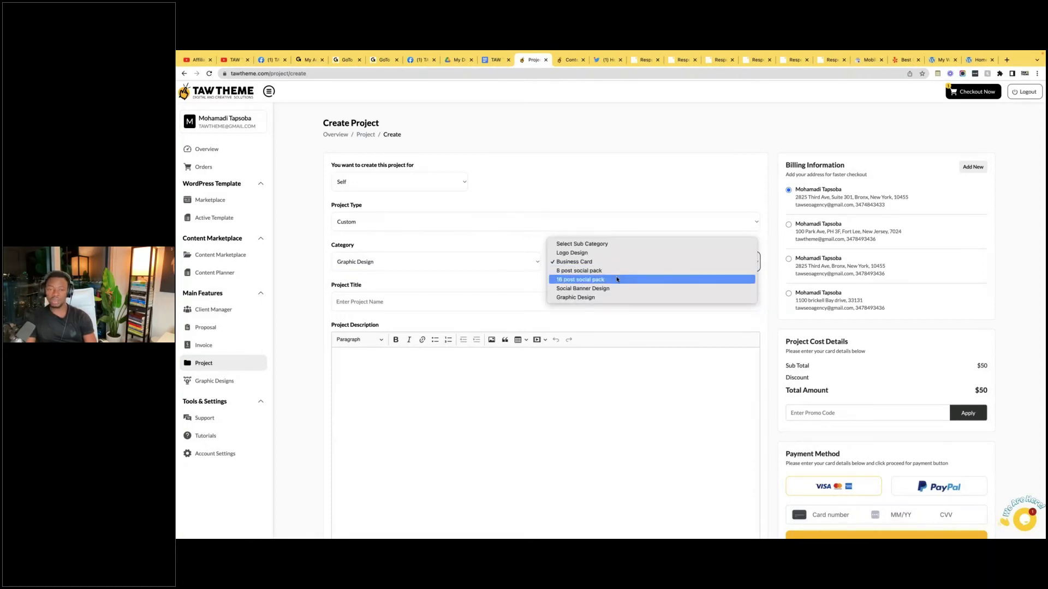
{"action": "left_click", "coordinate": [617, 279]}
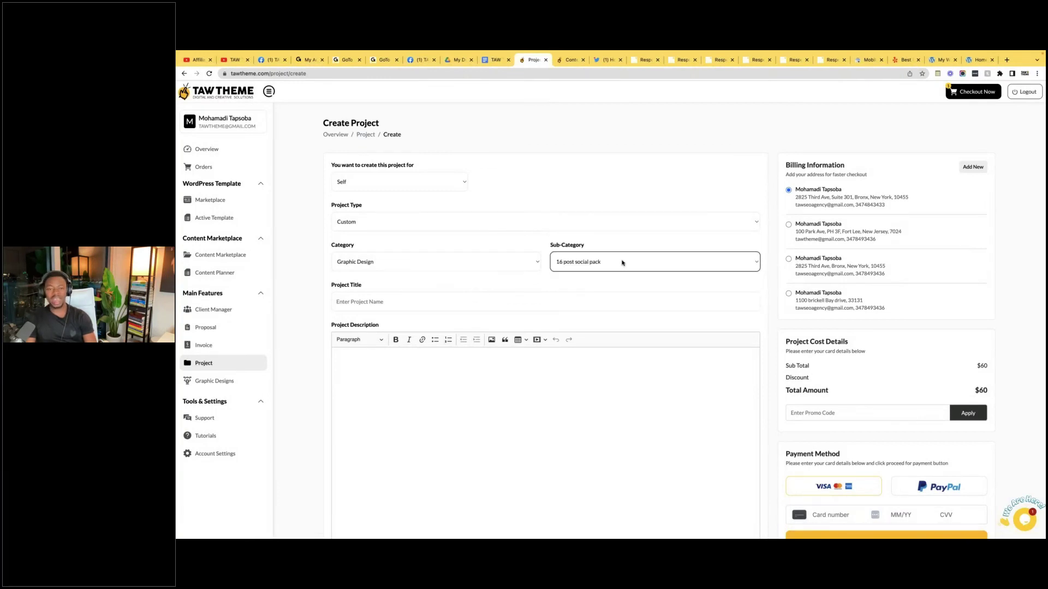
{"action": "left_click", "coordinate": [622, 263]}
{"action": "left_click", "coordinate": [620, 275]}
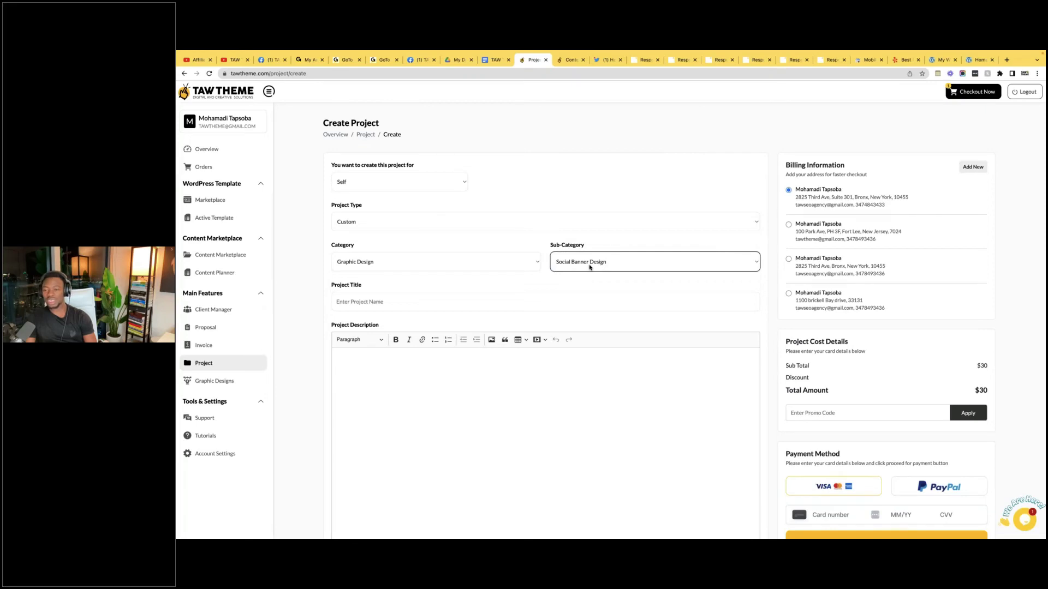
{"action": "left_click", "coordinate": [678, 265]}
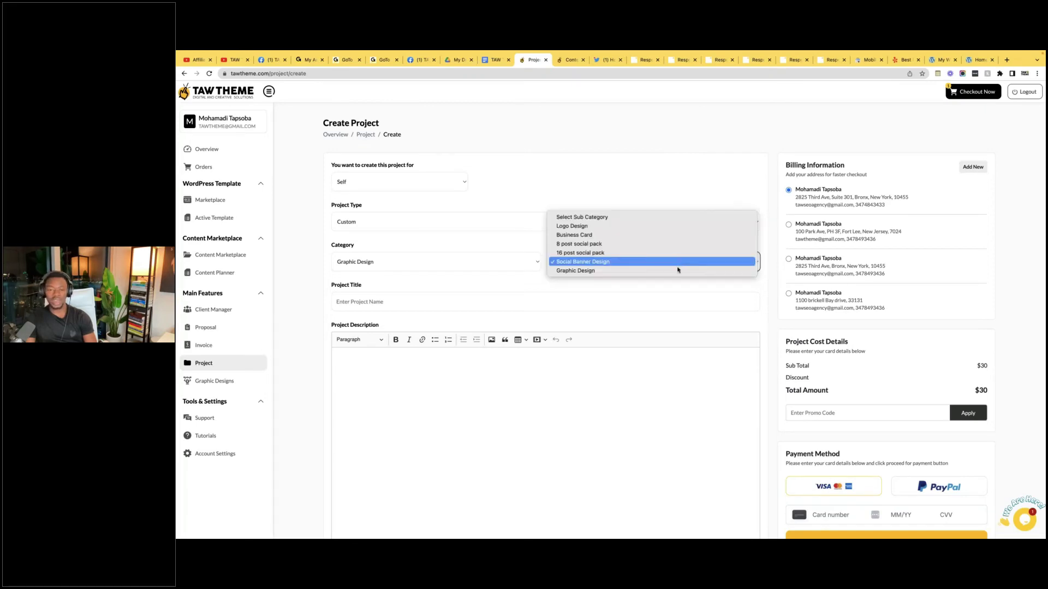
{"action": "left_click", "coordinate": [675, 271]}
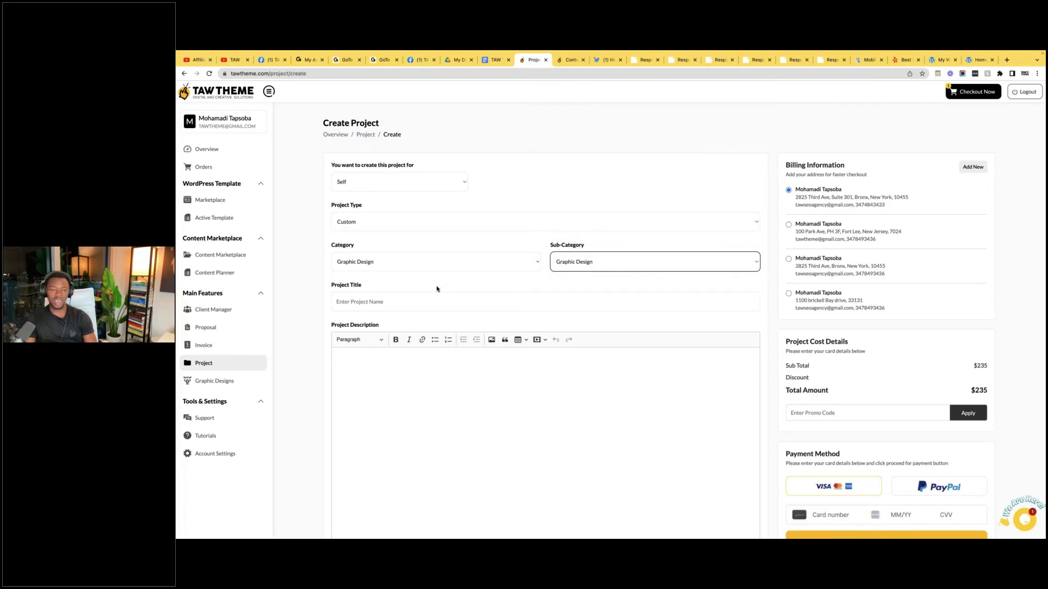
- Review the available options for sub-category, project recipient and project type without changing the current selections
{"action": "left_click", "coordinate": [606, 266]}
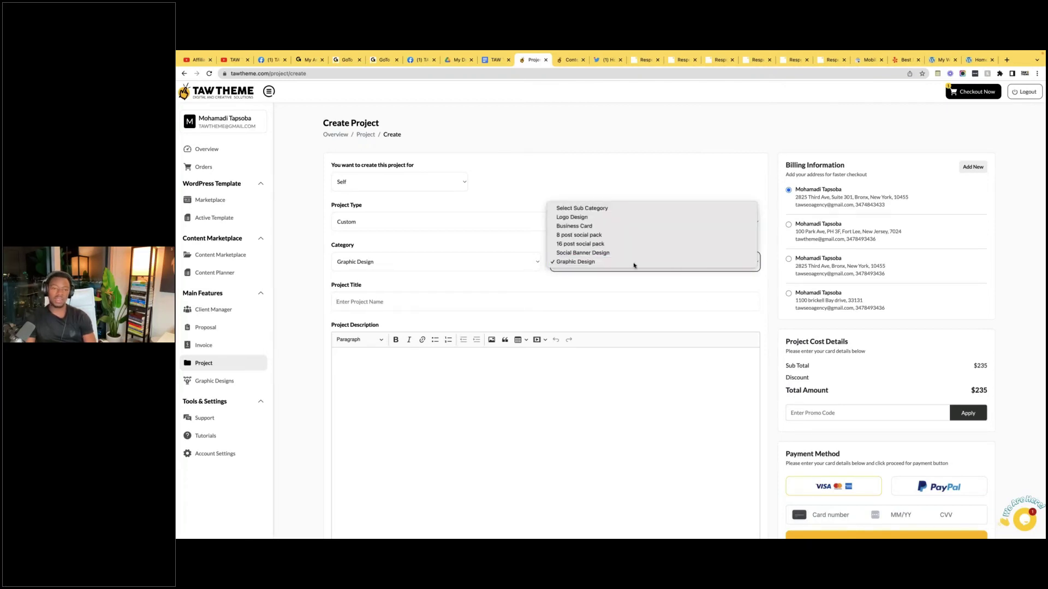
{"action": "left_click", "coordinate": [456, 277]}
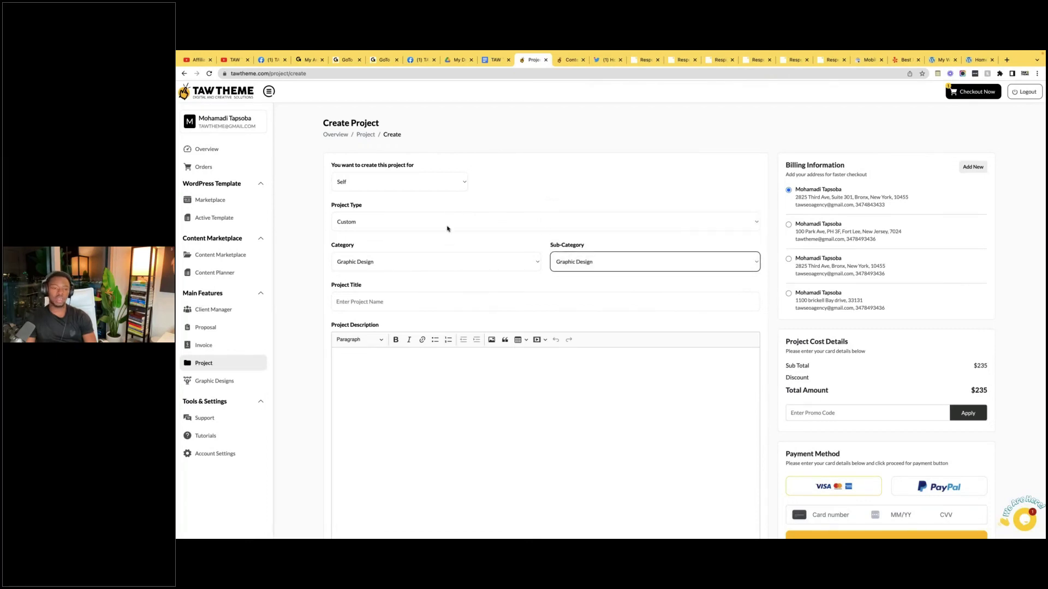
{"action": "left_click", "coordinate": [446, 184]}
{"action": "left_click", "coordinate": [480, 177]}
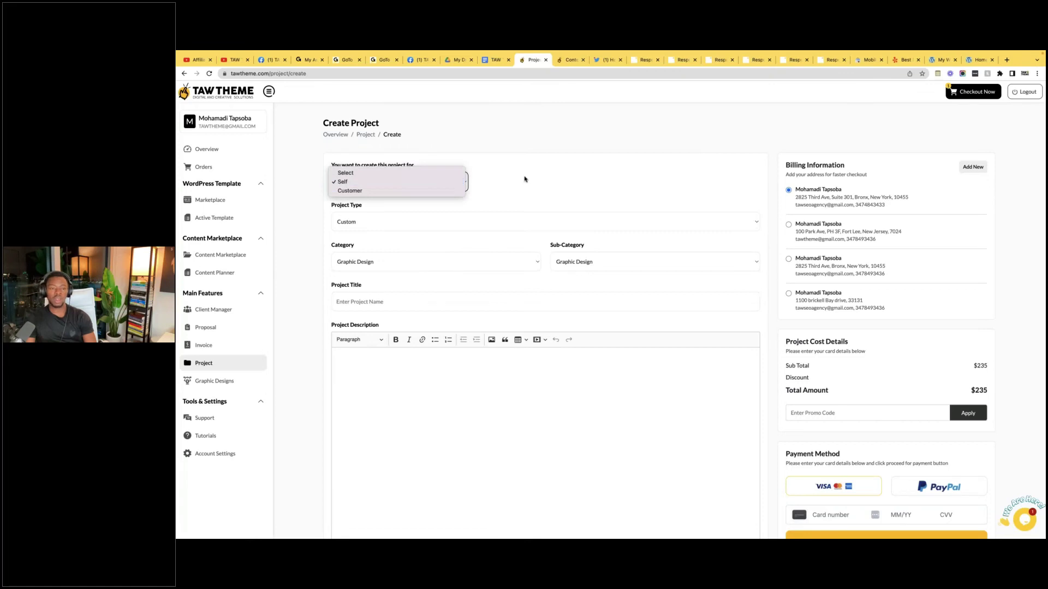
{"action": "left_click", "coordinate": [507, 229]}
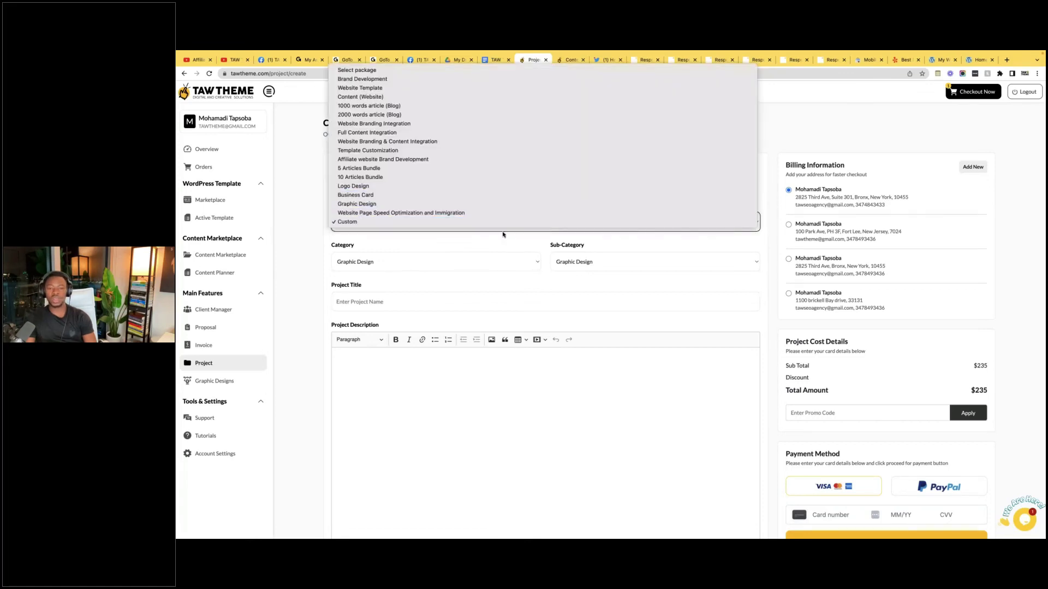
{"action": "key", "text": "Escape"}
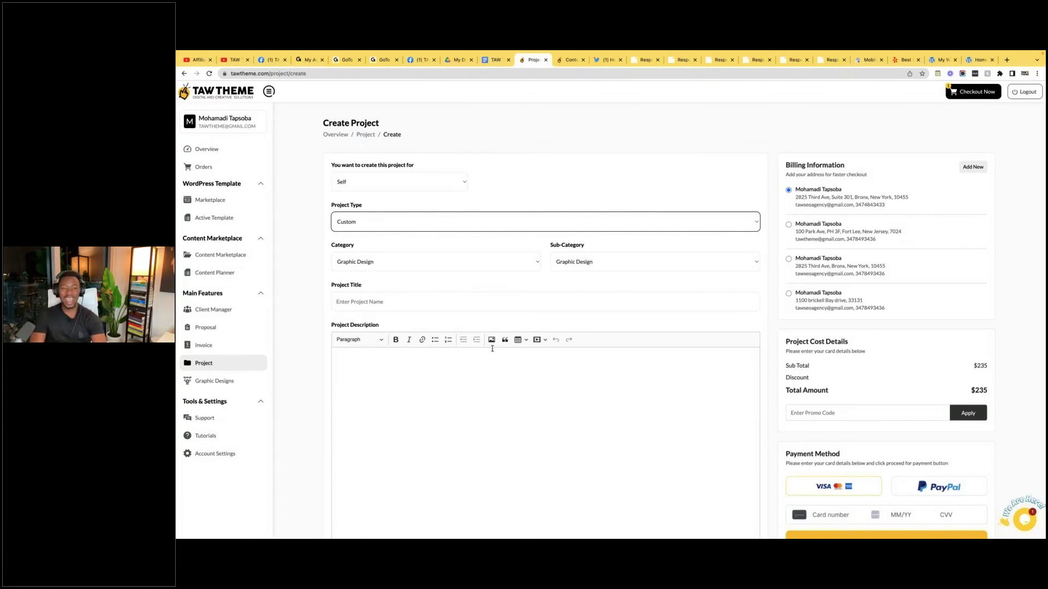
{"action": "left_click", "coordinate": [522, 230]}
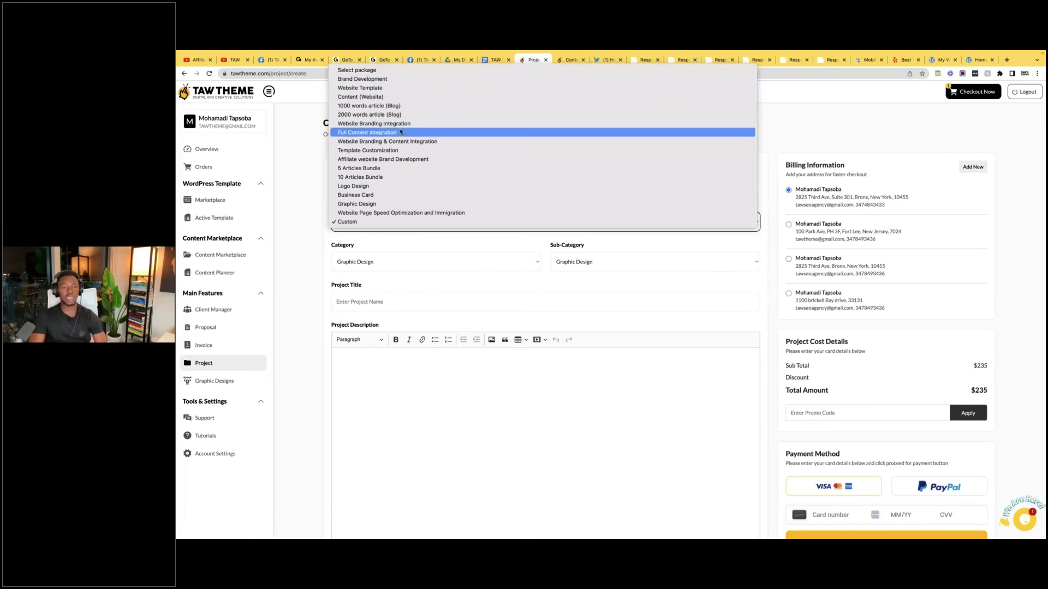
{"action": "left_click", "coordinate": [438, 400]}
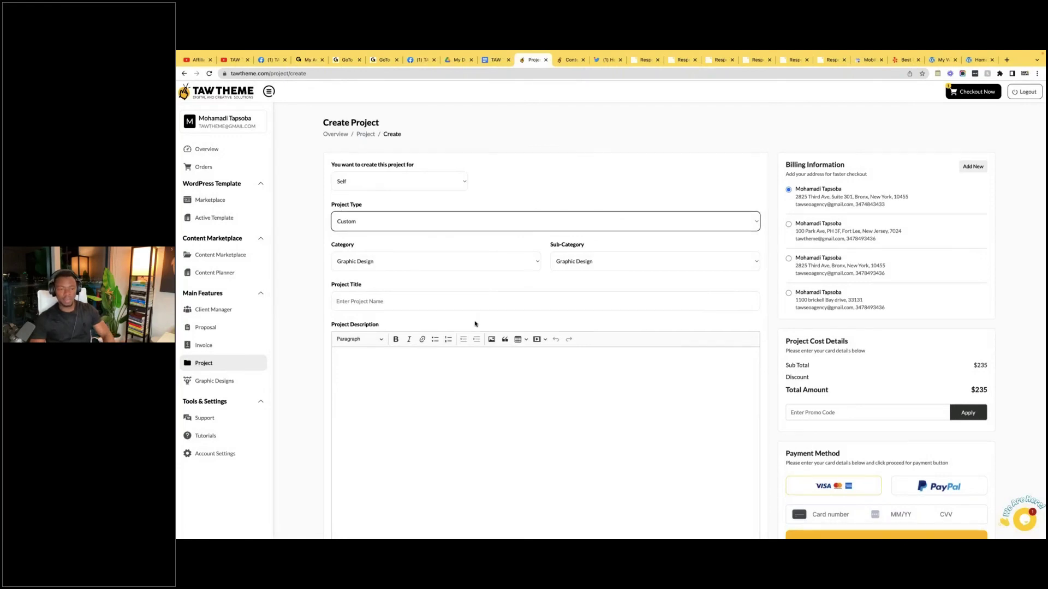
{"action": "scroll", "coordinate": [480, 323], "scroll_direction": "down", "scroll_amount": 2}
{"action": "scroll", "coordinate": [490, 173], "scroll_direction": "up", "scroll_amount": 2}
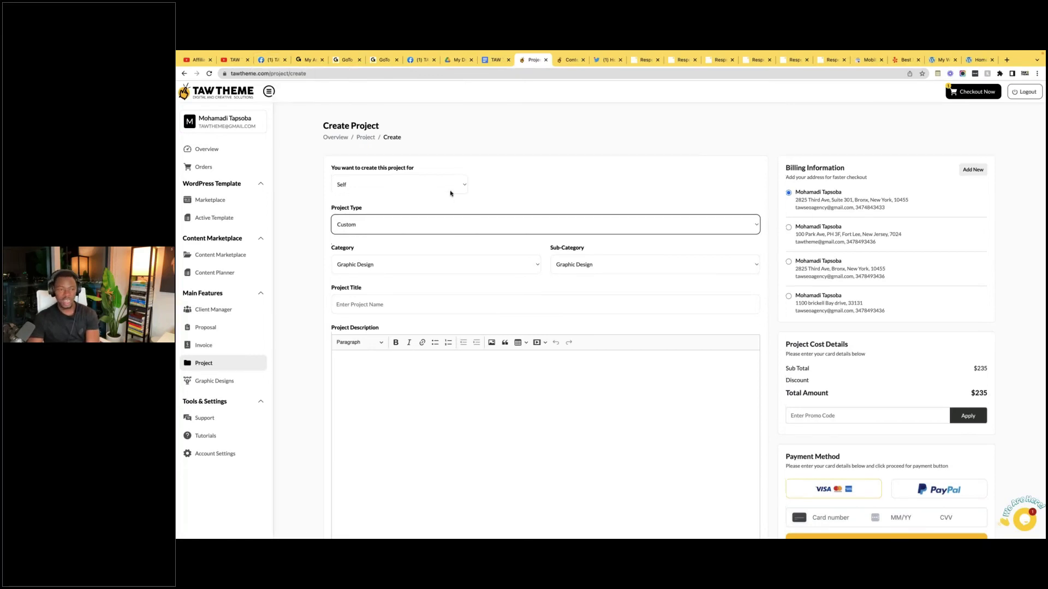
- Switch to the webinar agenda in Google Docs and highlight item 4 about the Q&A
{"action": "left_click", "coordinate": [492, 61]}
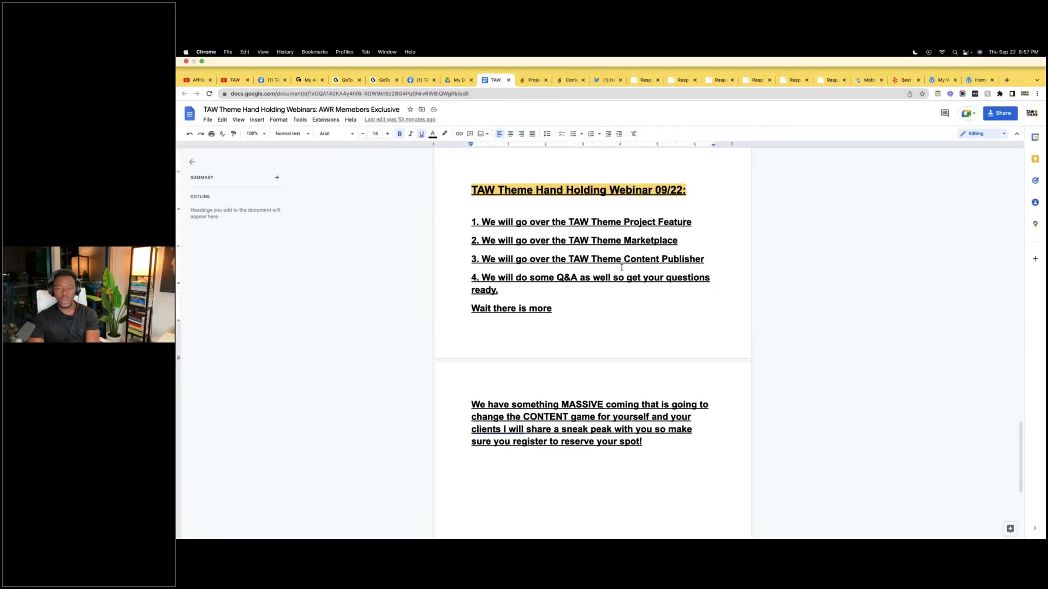
{"action": "scroll", "coordinate": [588, 282], "scroll_direction": "down", "scroll_amount": 1}
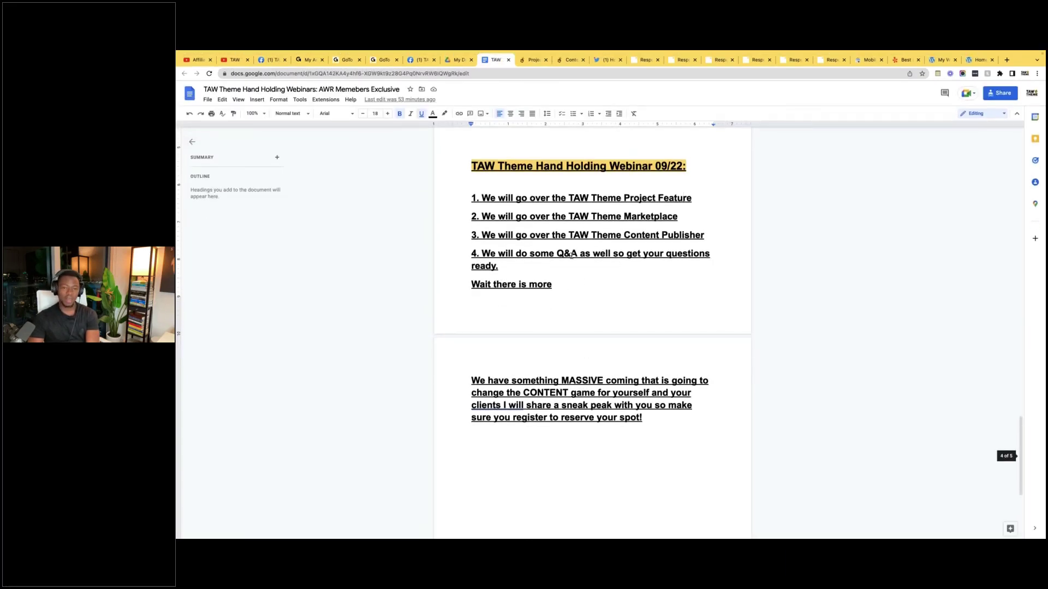
{"action": "left_click", "coordinate": [490, 217]}
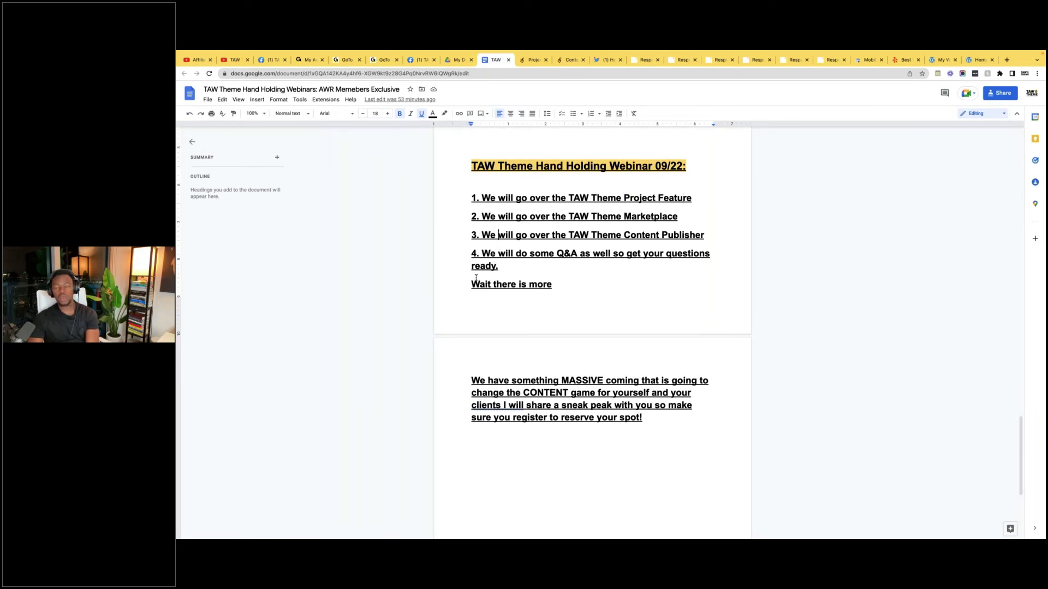
{"action": "left_click_drag", "start_coordinate": [472, 254], "coordinate": [498, 265]}
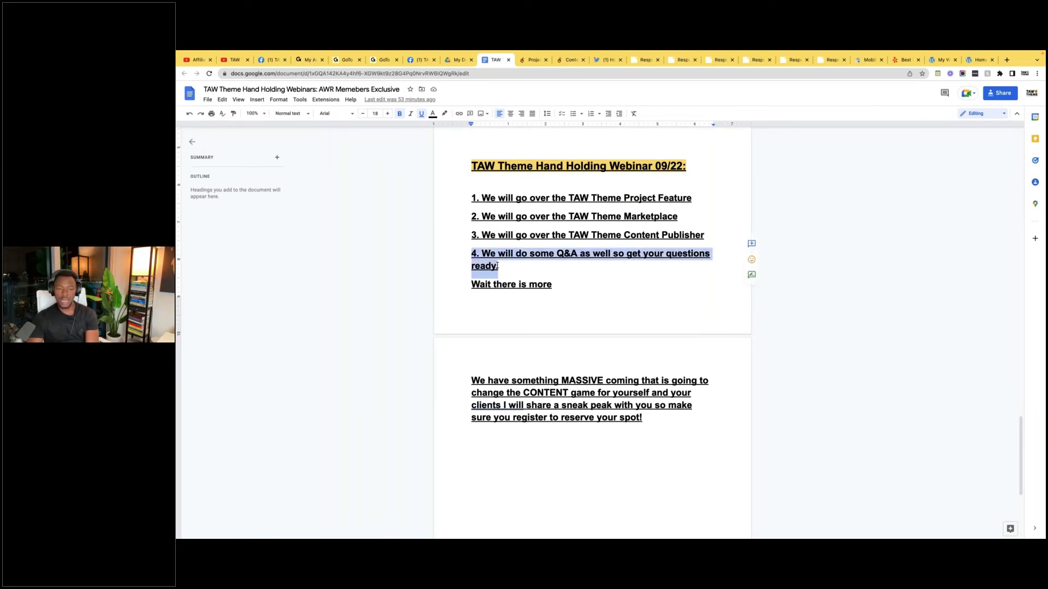
{"action": "left_click", "coordinate": [497, 266]}
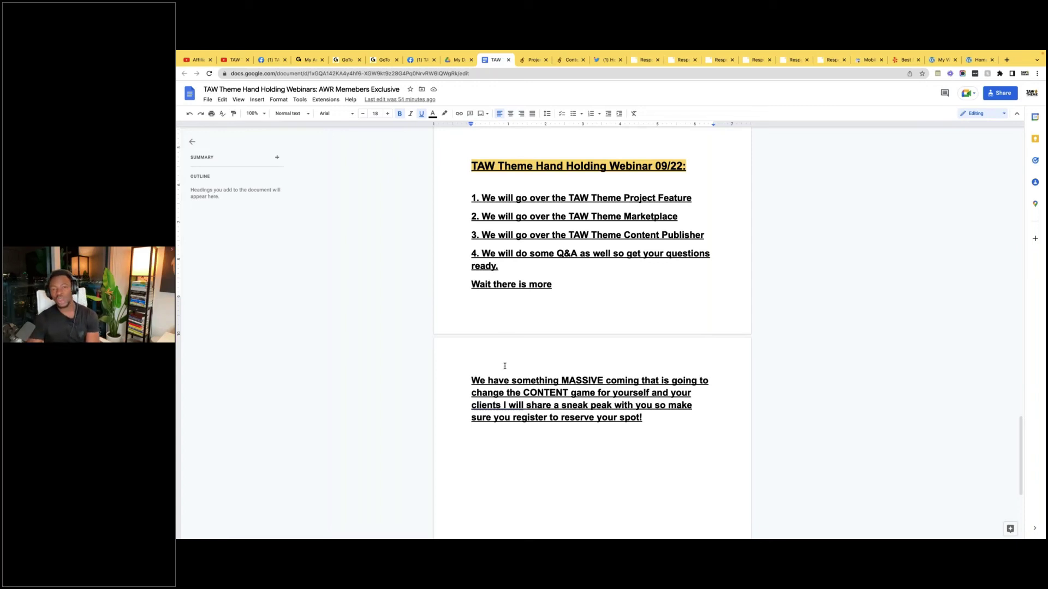
- Highlight "We have something MASSIVE coming" in the agenda's closing paragraph
{"action": "scroll", "coordinate": [548, 353], "scroll_direction": "down", "scroll_amount": 1}
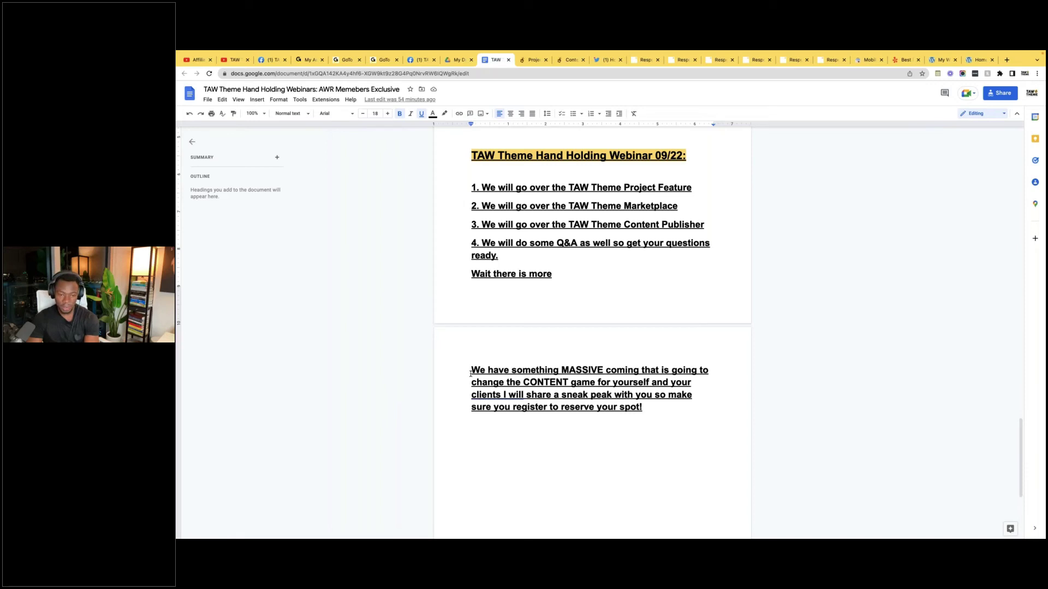
{"action": "left_click_drag", "start_coordinate": [470, 373], "coordinate": [643, 371]}
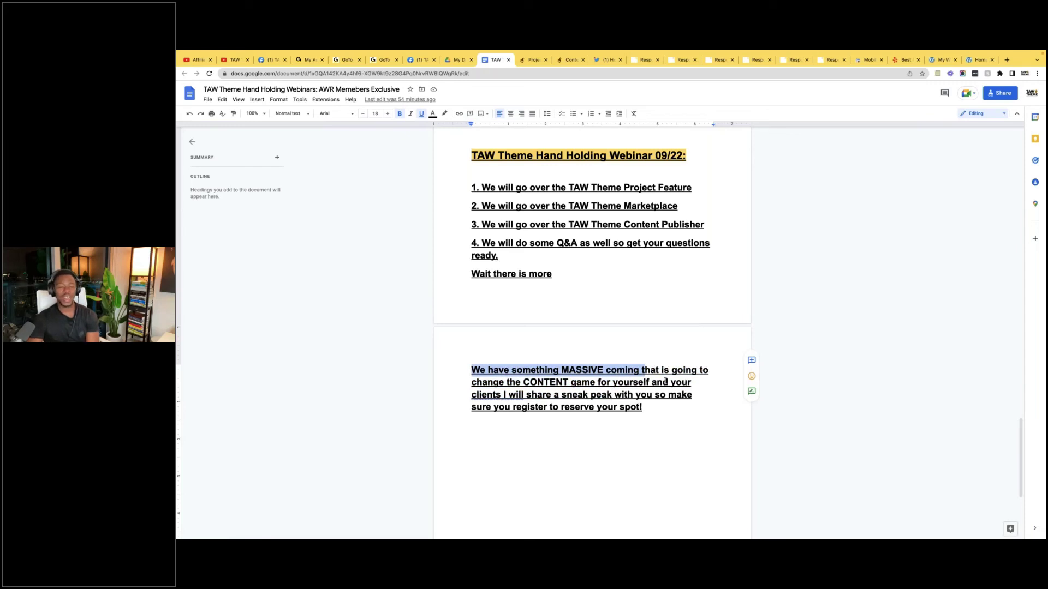